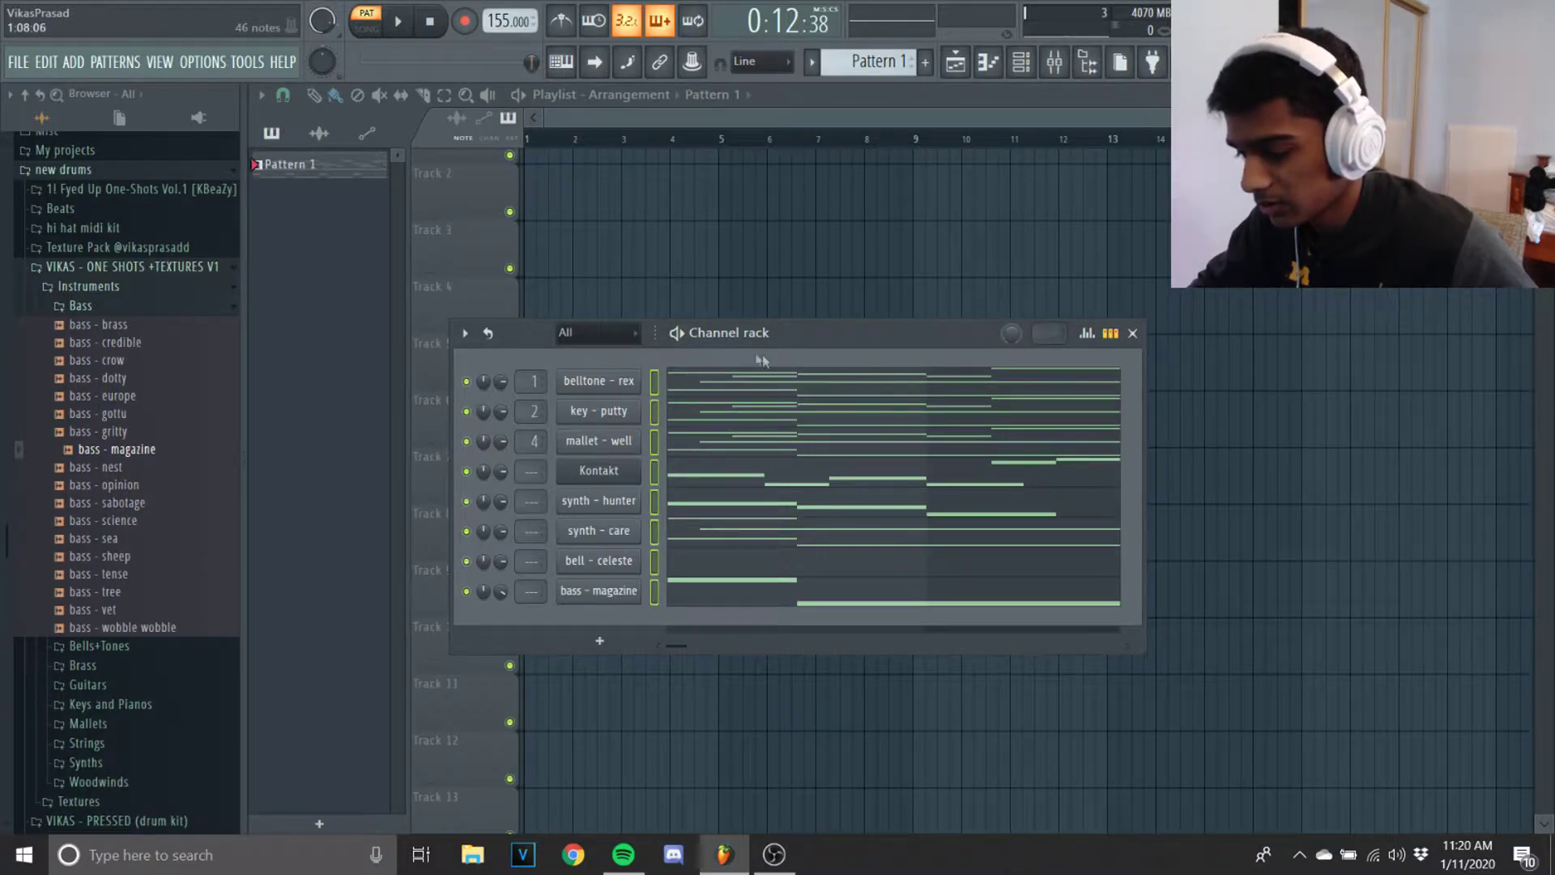
# Step: Browse the Bass and Bells+Tones instrument samples in the One Shots + Textures V1 kit
pyautogui.rightClick(140, 270)
pyautogui.click(215, 277)
pyautogui.scroll(15, 172, 334)
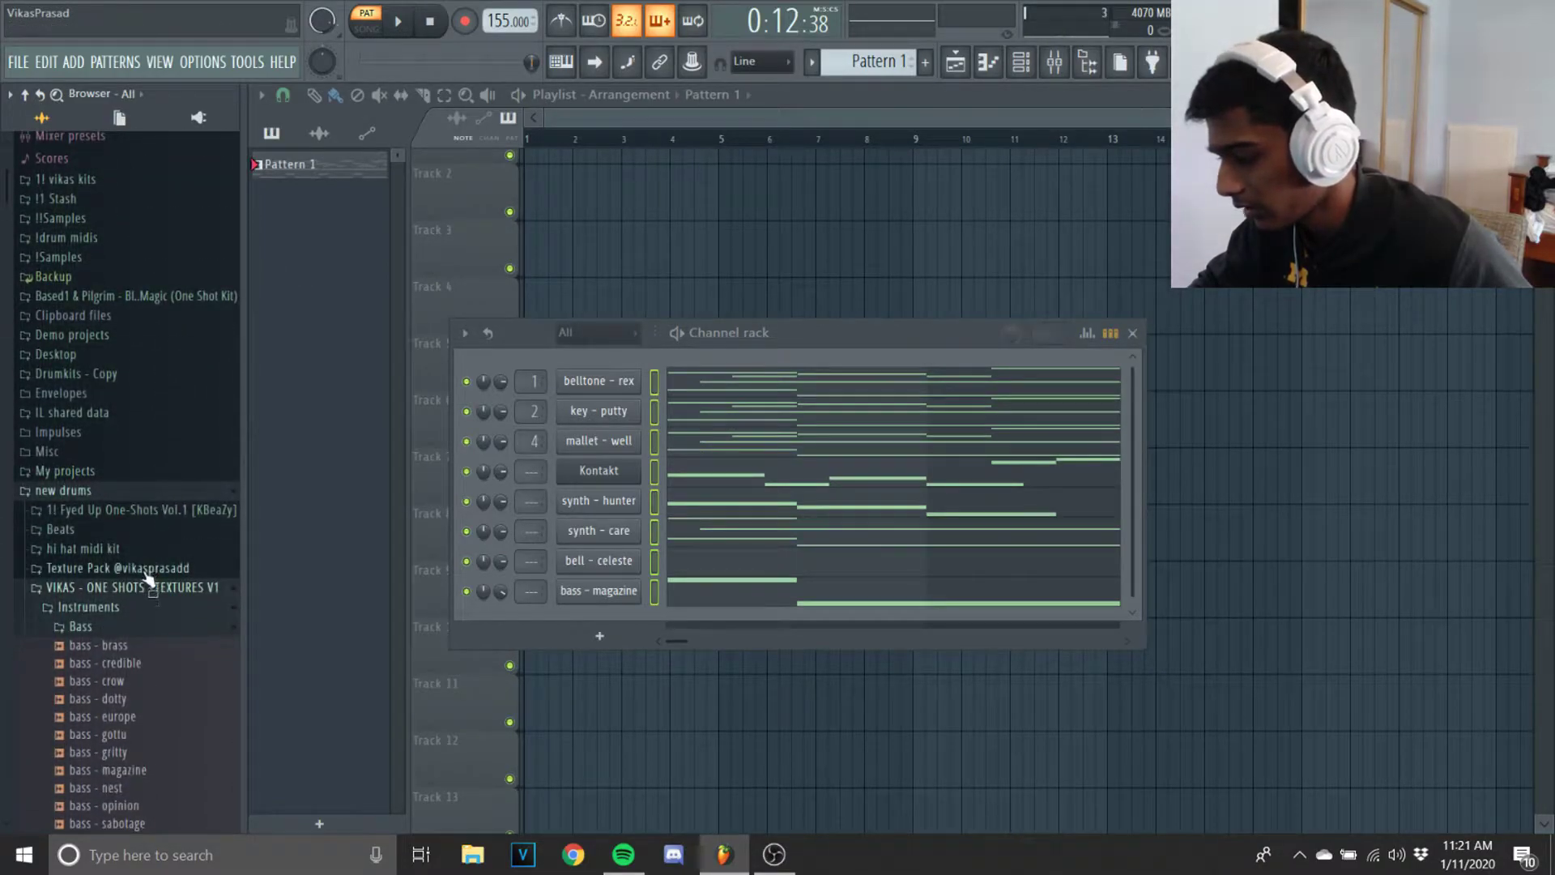
pyautogui.click(145, 587)
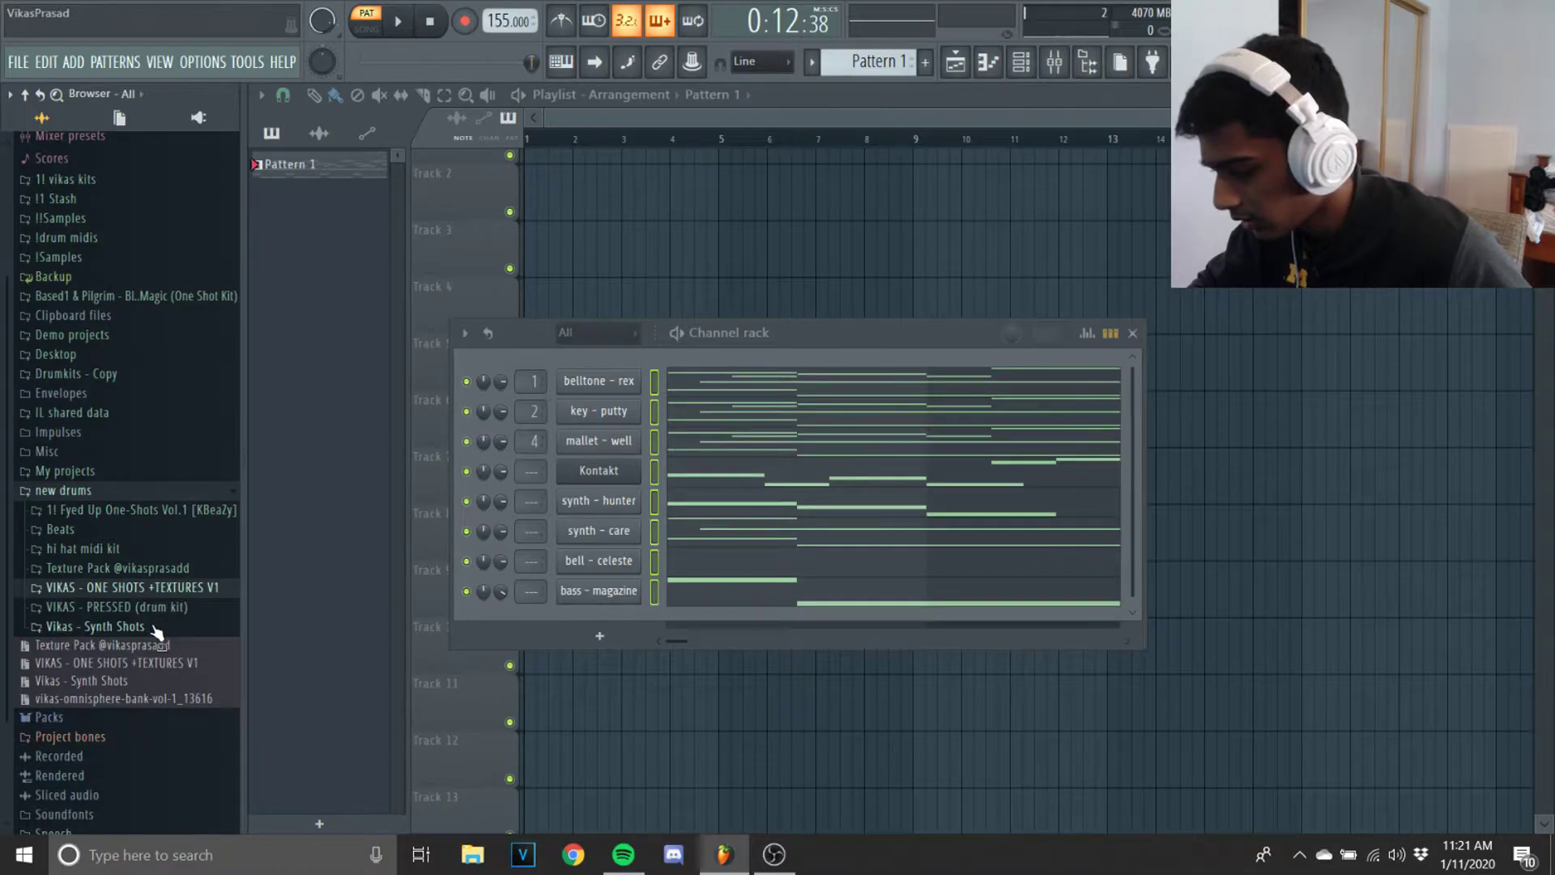
pyautogui.click(154, 629)
pyautogui.click(154, 630)
pyautogui.click(192, 588)
pyautogui.scroll(-2, 168, 583)
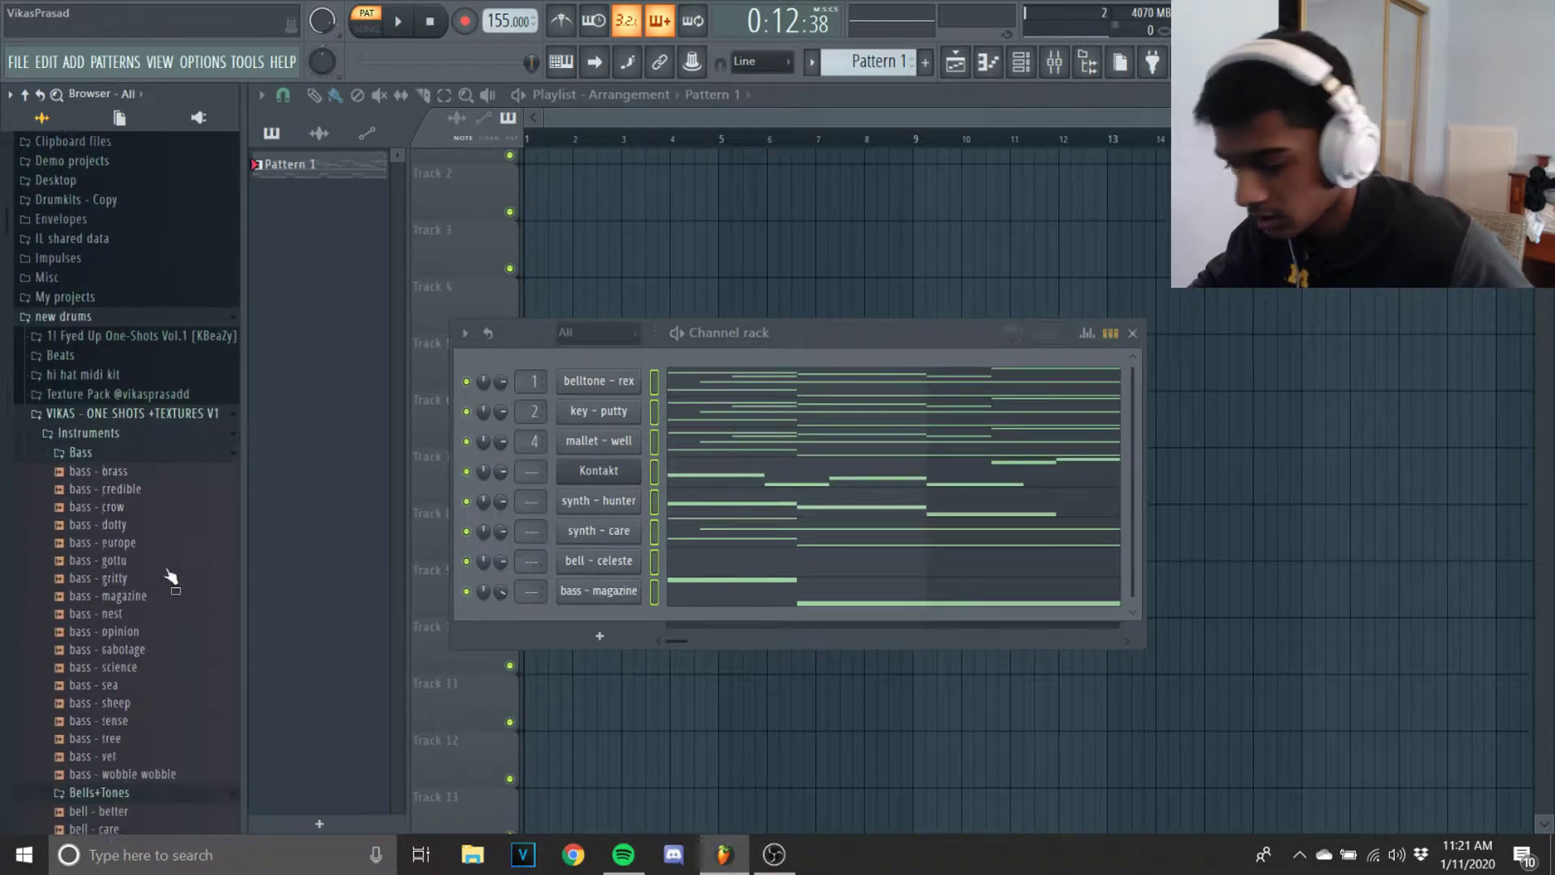
pyautogui.scroll(-5, 170, 576)
# Step: Inspect the Irish Wind Low Whistle instrument in the Kontakt channel, and play back the pattern to hear the melody
pyautogui.click(600, 472)
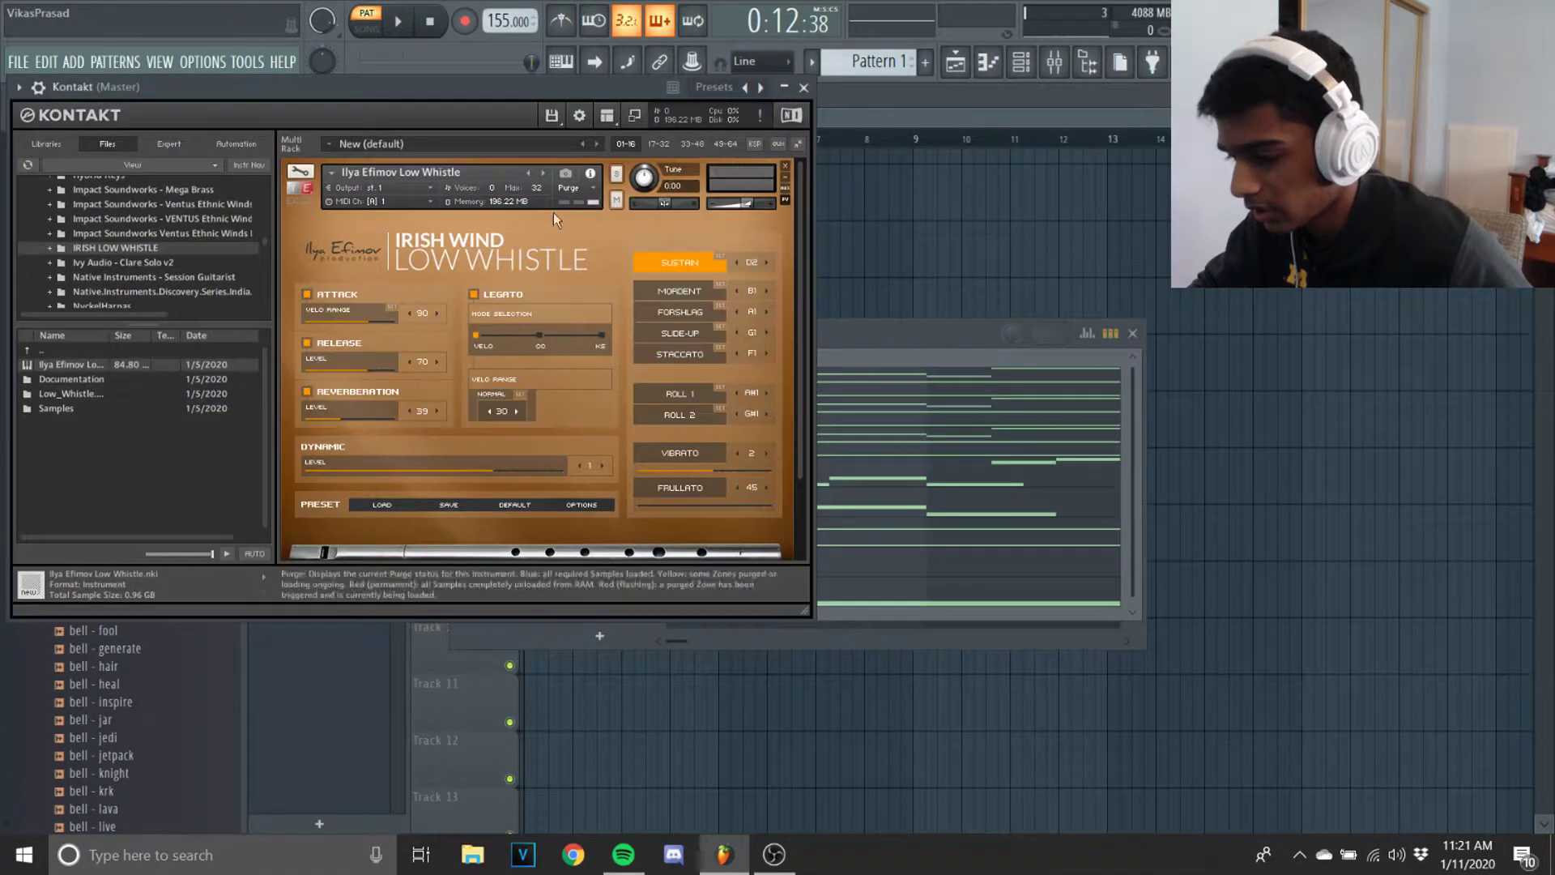
pyautogui.click(803, 88)
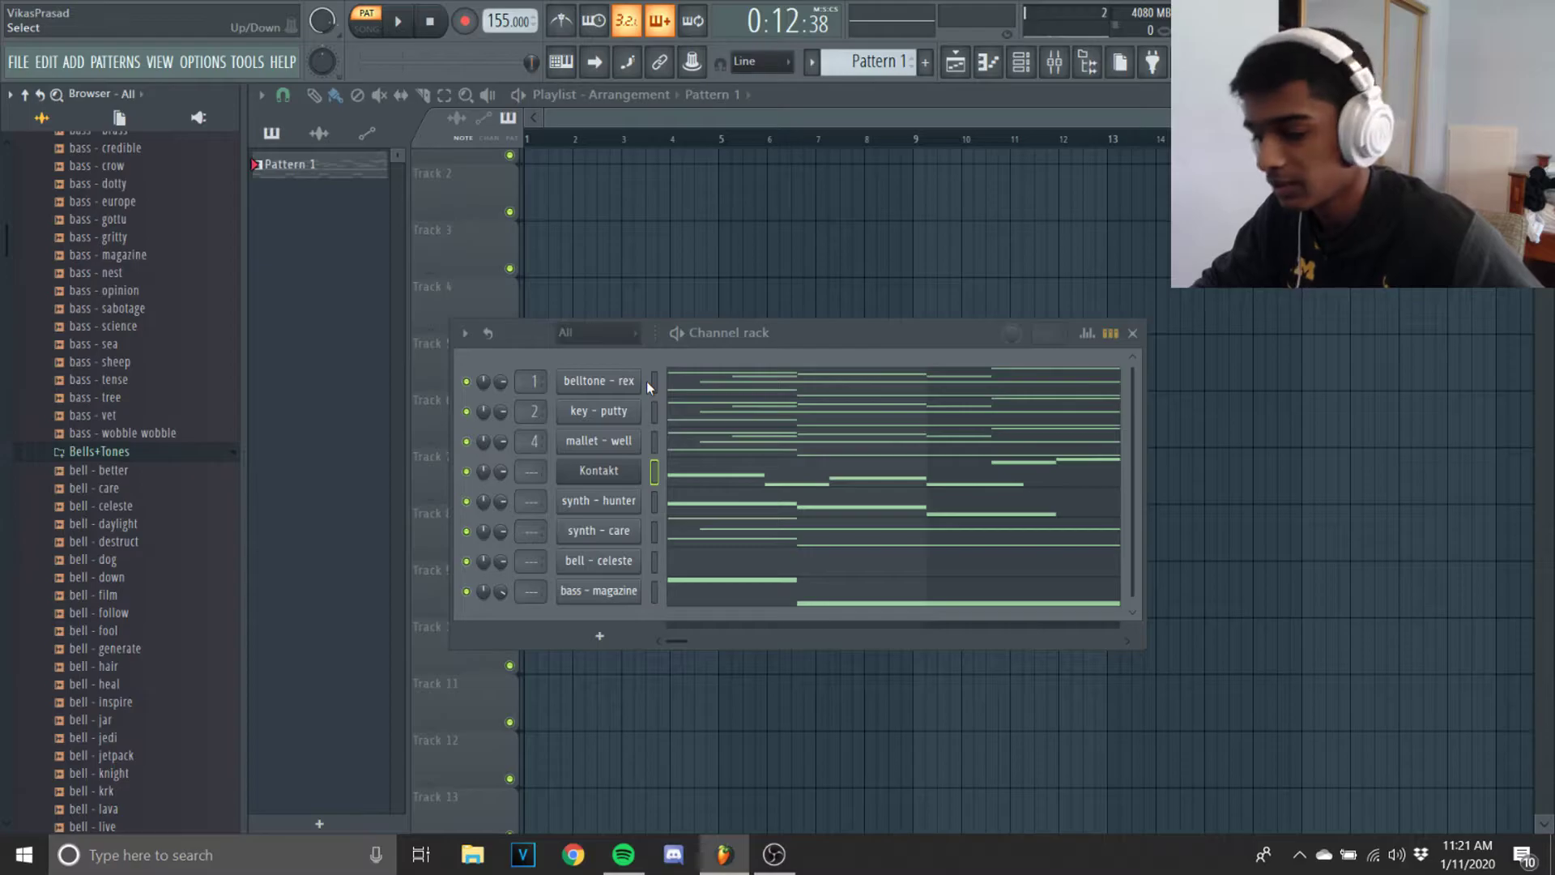
pyautogui.scroll(3, 89, 295)
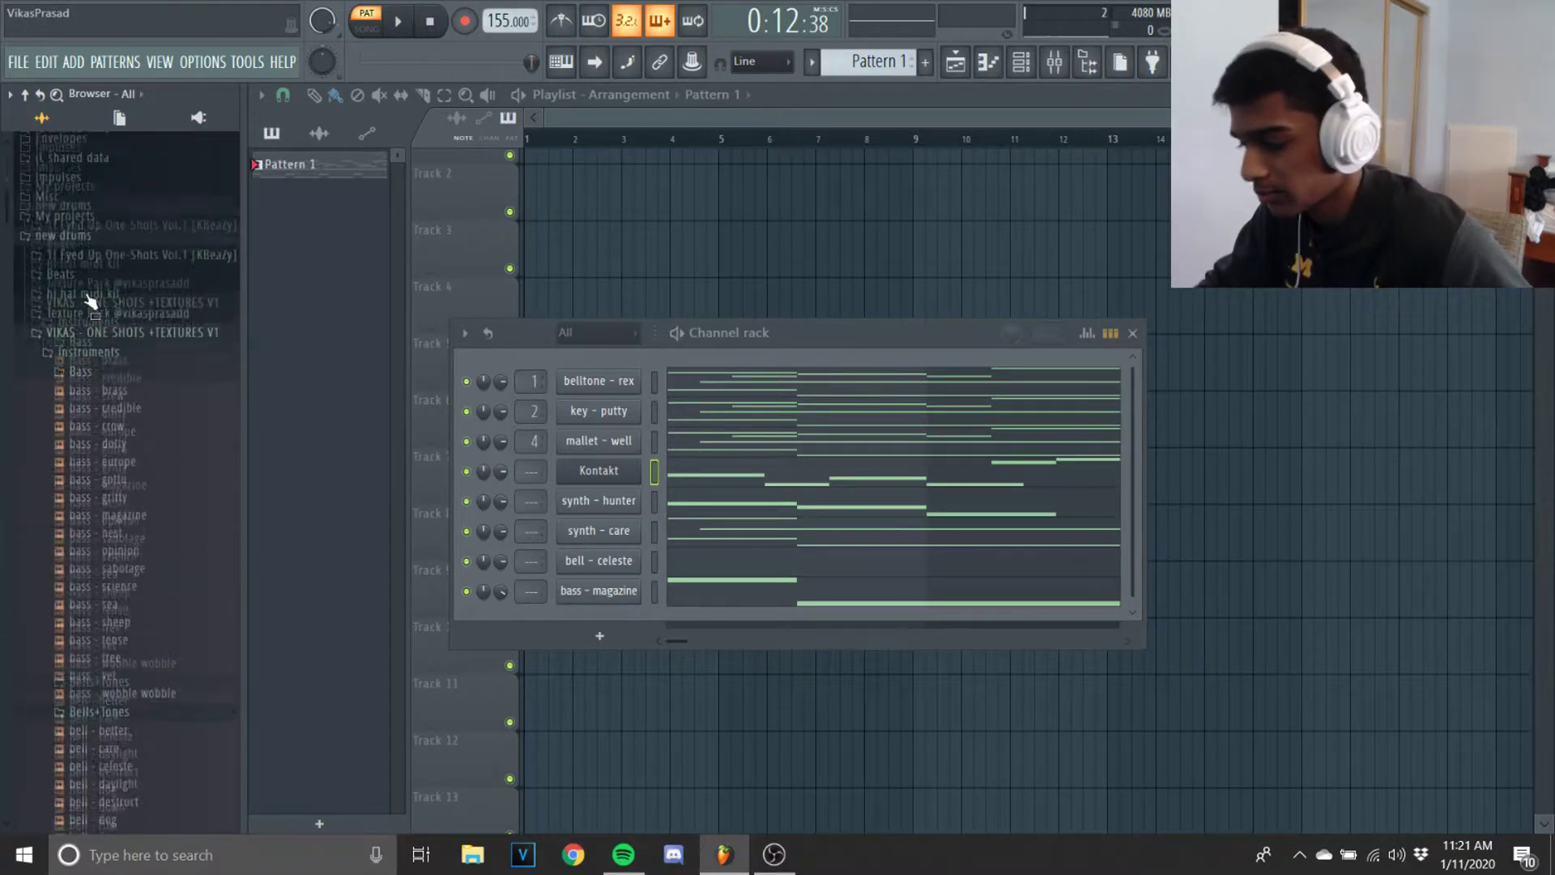
pyautogui.scroll(-3, 179, 471)
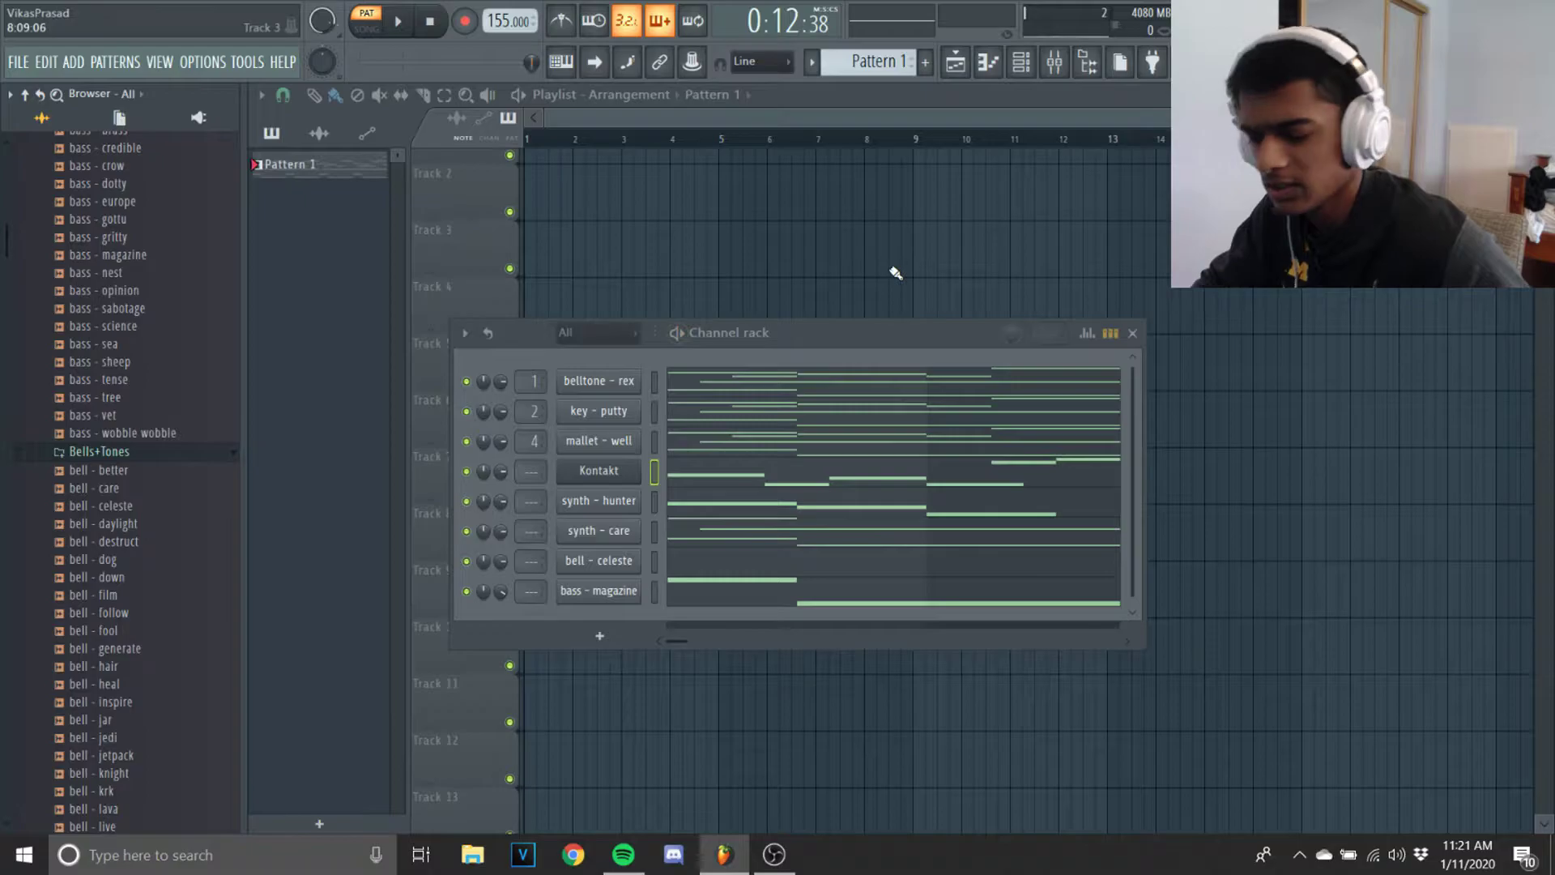
pyautogui.press('space')
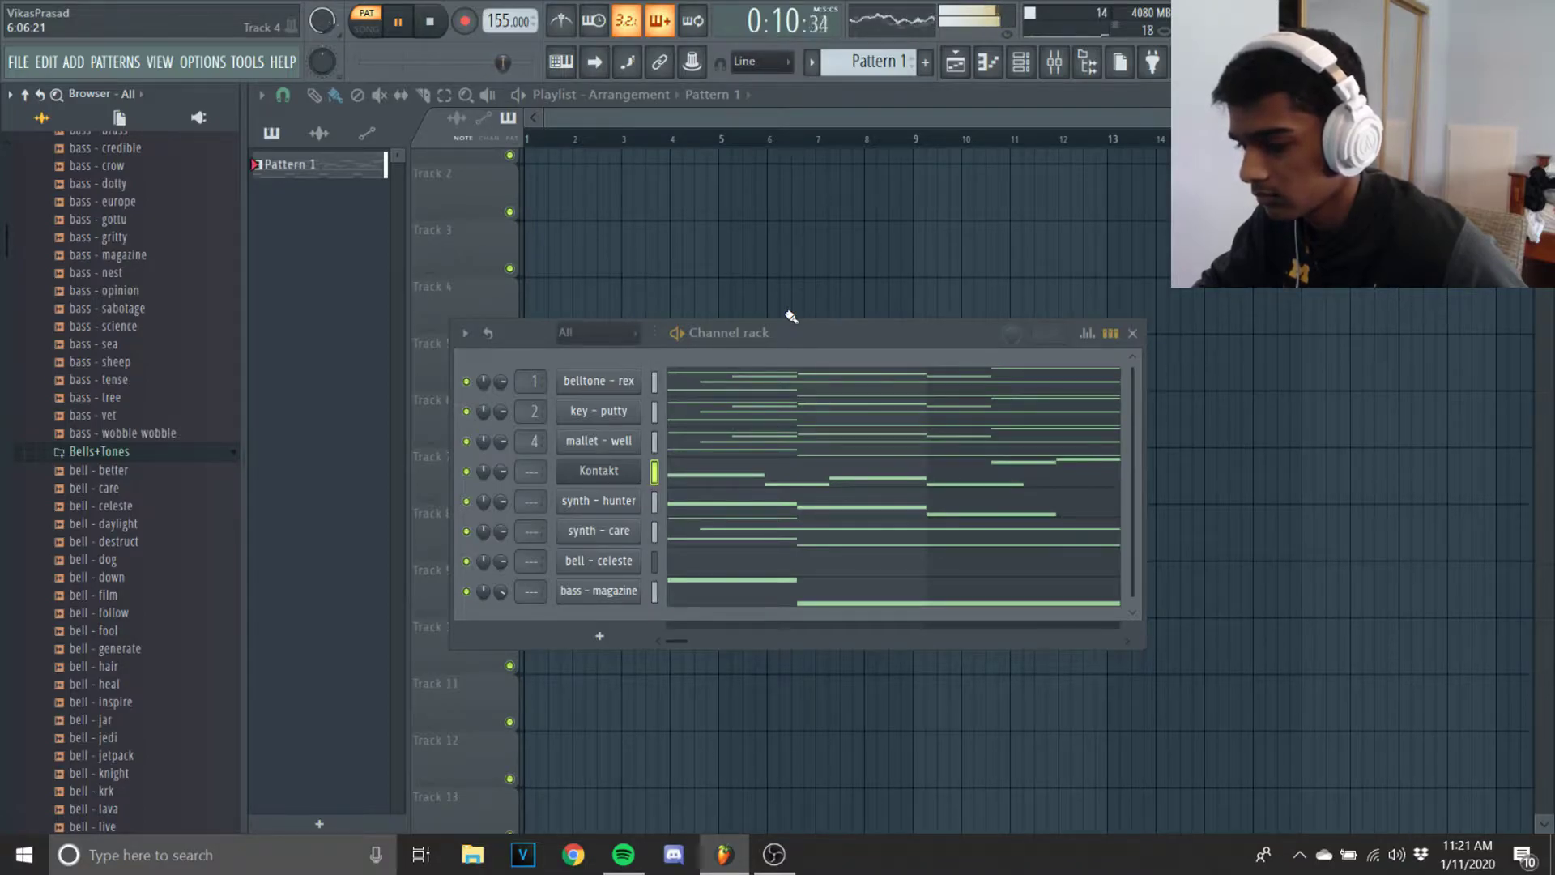
pyautogui.press('space')
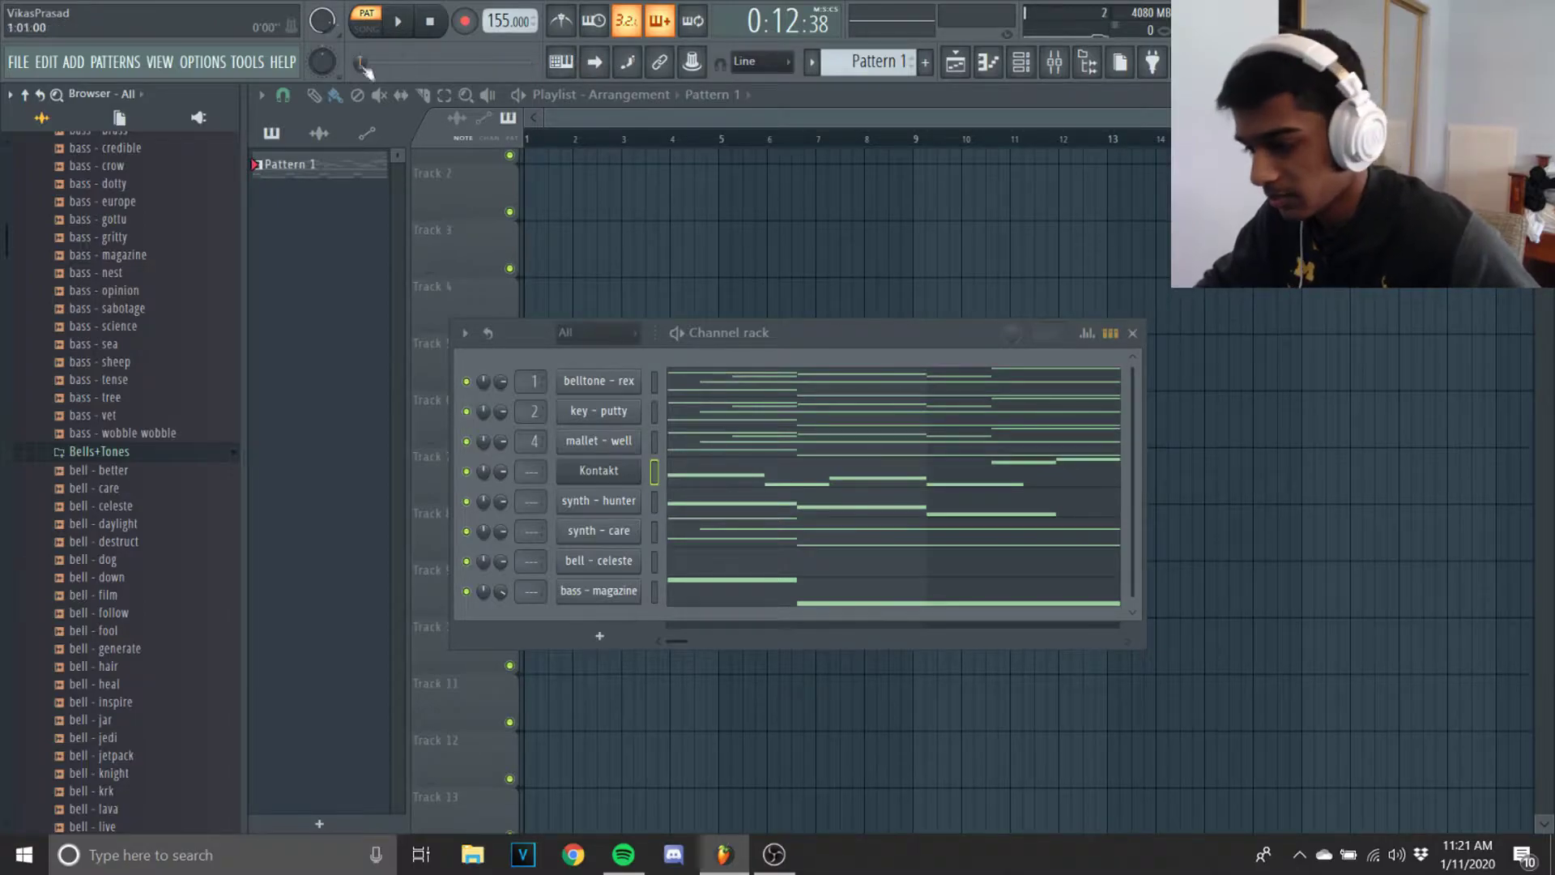
# Step: Select all channels, belltone - rex through bass - magazine, and route them to separate mixer tracks starting at track 6
pyautogui.hotkey('ctrl', 'a')
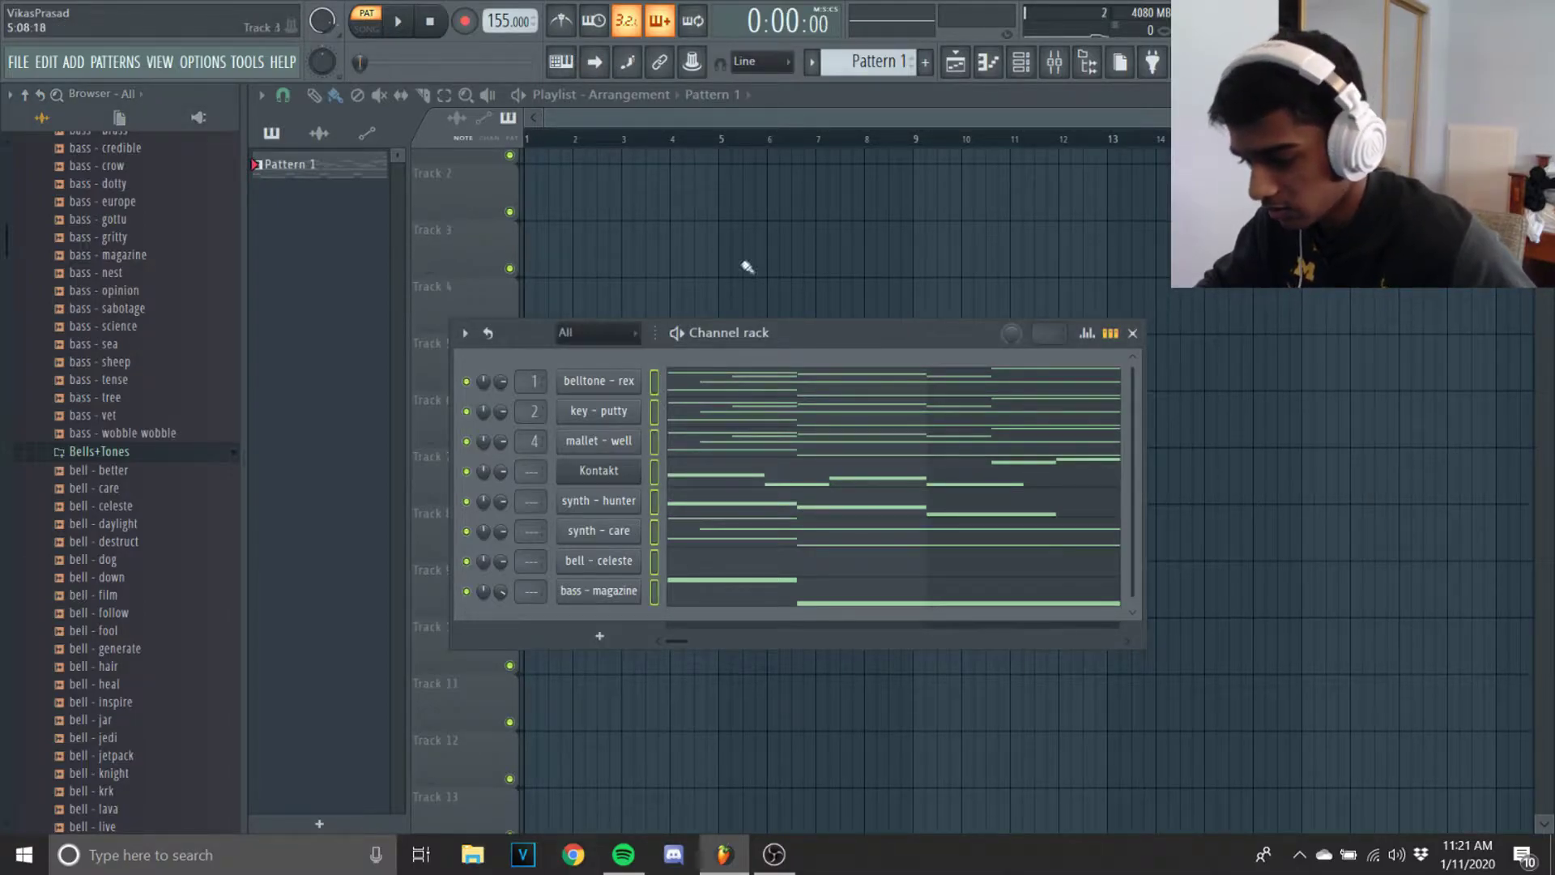
pyautogui.click(1076, 73)
pyautogui.click(609, 118)
pyautogui.rightClick(620, 113)
pyautogui.moveTo(713, 306)
pyautogui.click(894, 324)
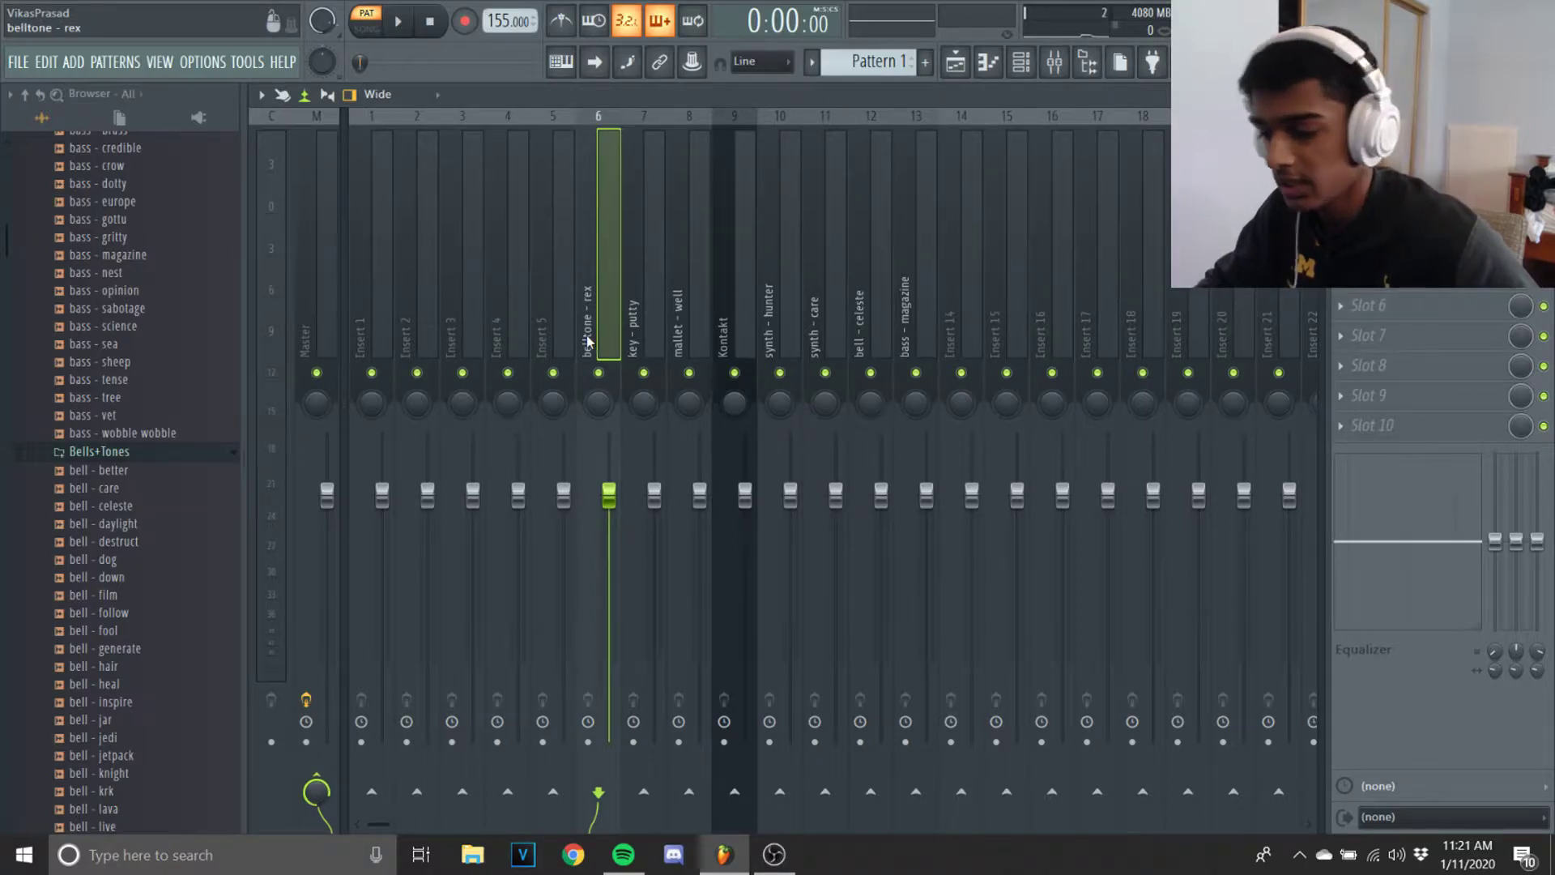
# Step: Solo the belltone - rex mixer track and load LittleRadiator into its first effect slot
pyautogui.rightClick(598, 395)
pyautogui.press('Escape')
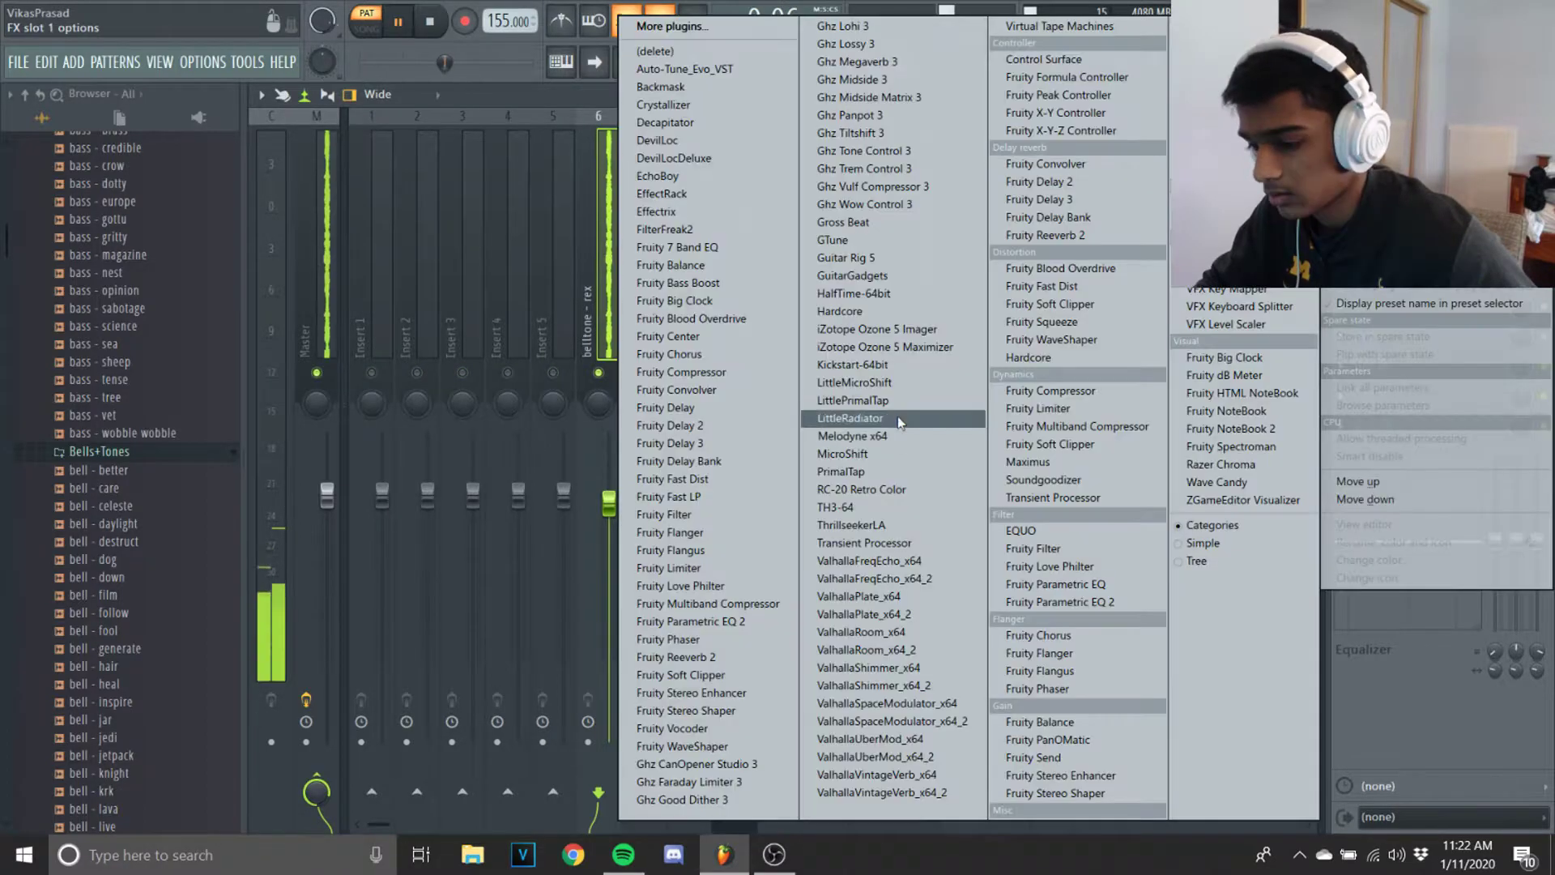
pyautogui.click(850, 418)
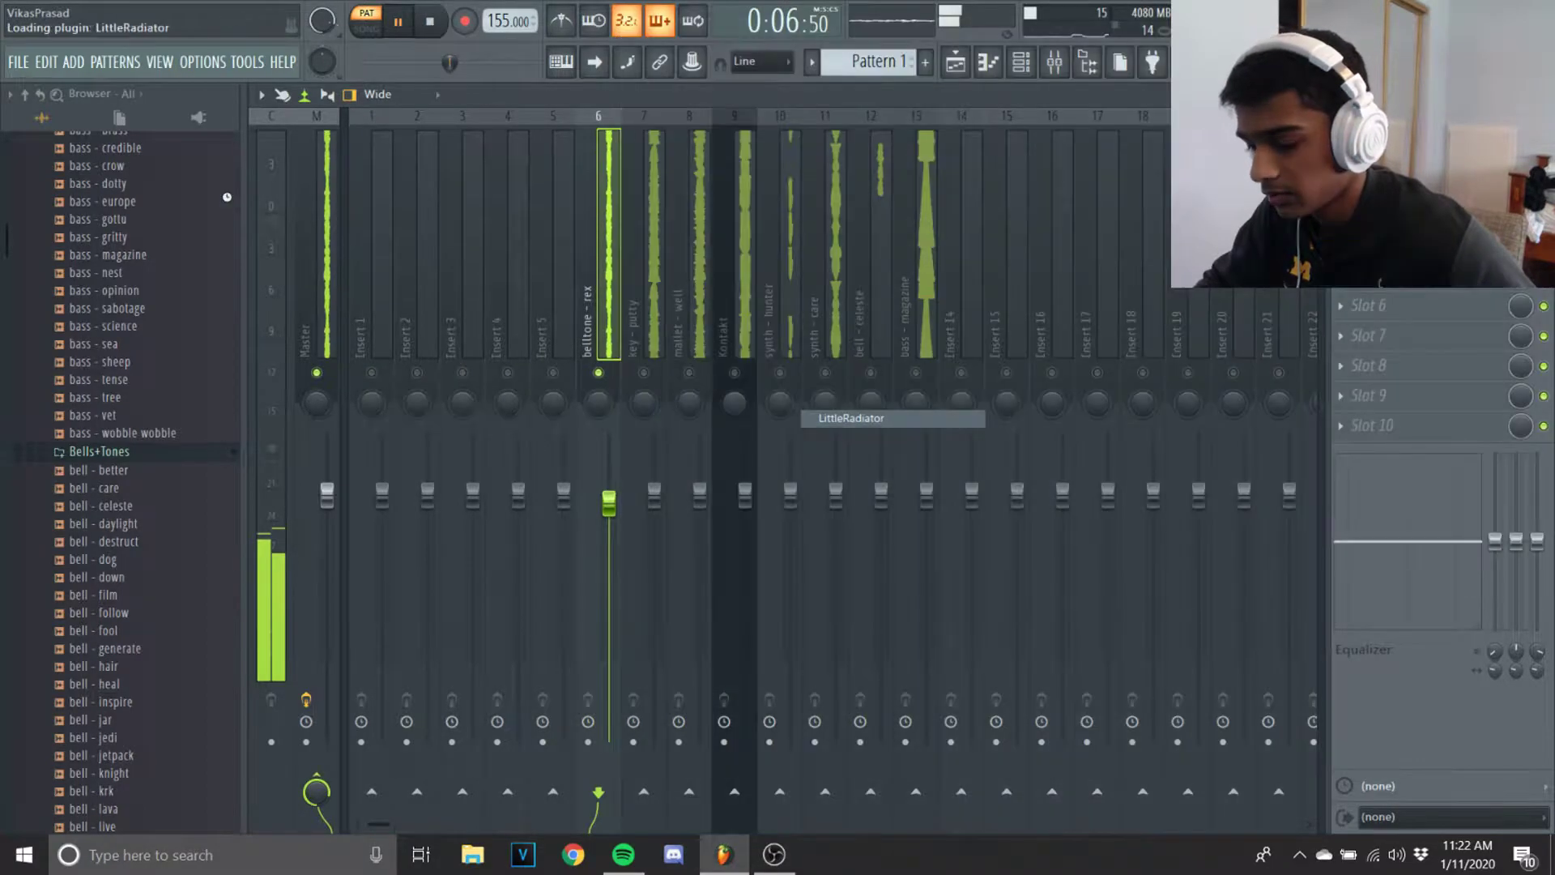
pyautogui.press('space')
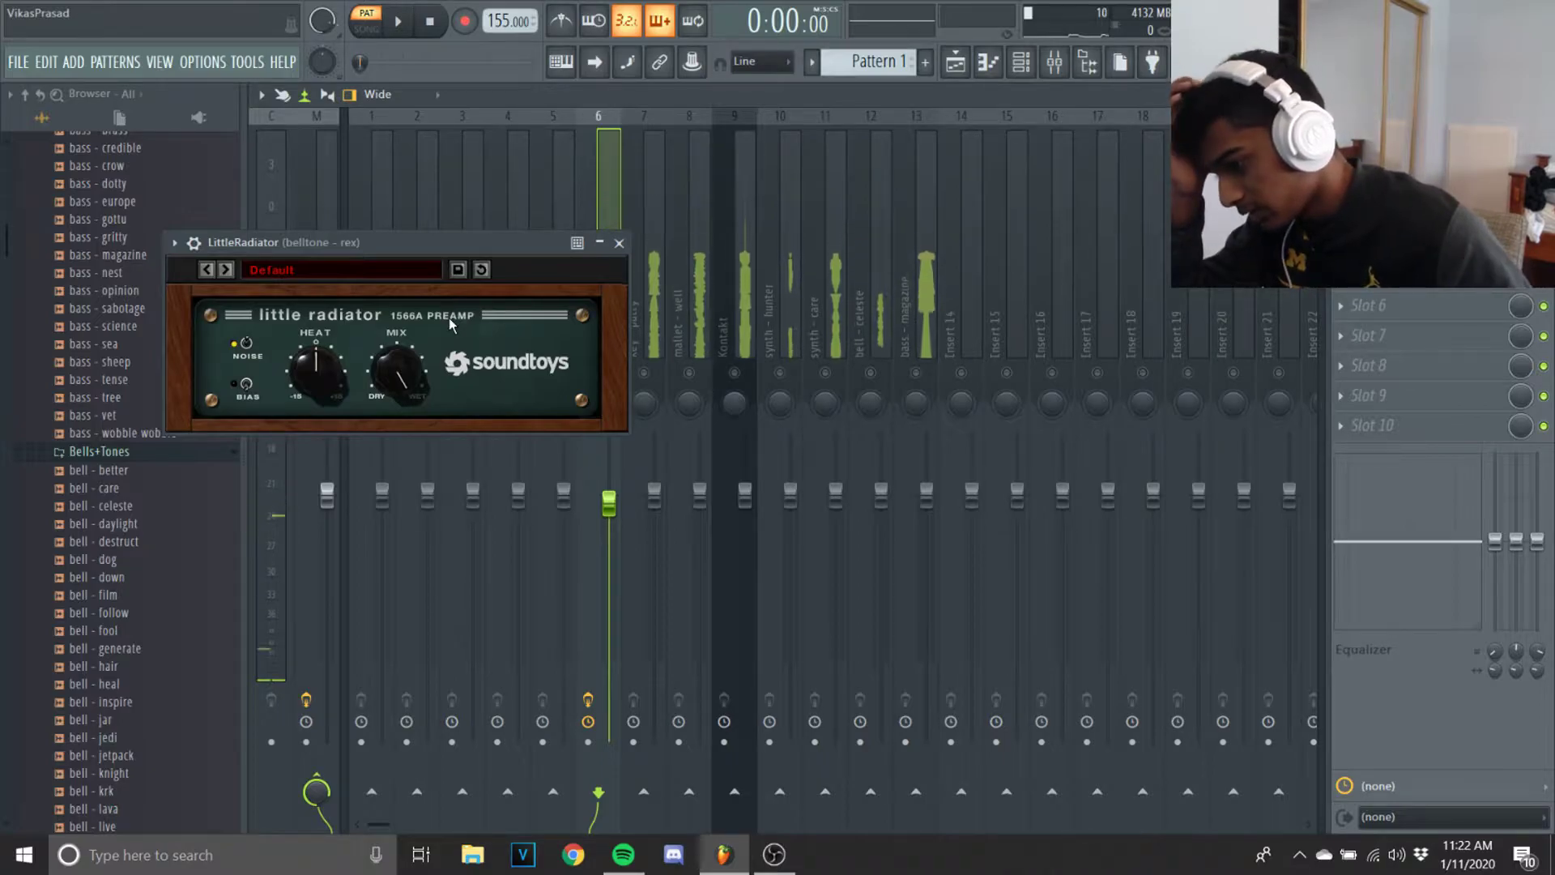
# Step: Set LittleRadiator's Heat to 1.20 dB, audition the sound and close the plugin
pyautogui.moveTo(321, 369); pyautogui.dragTo(323, 364)
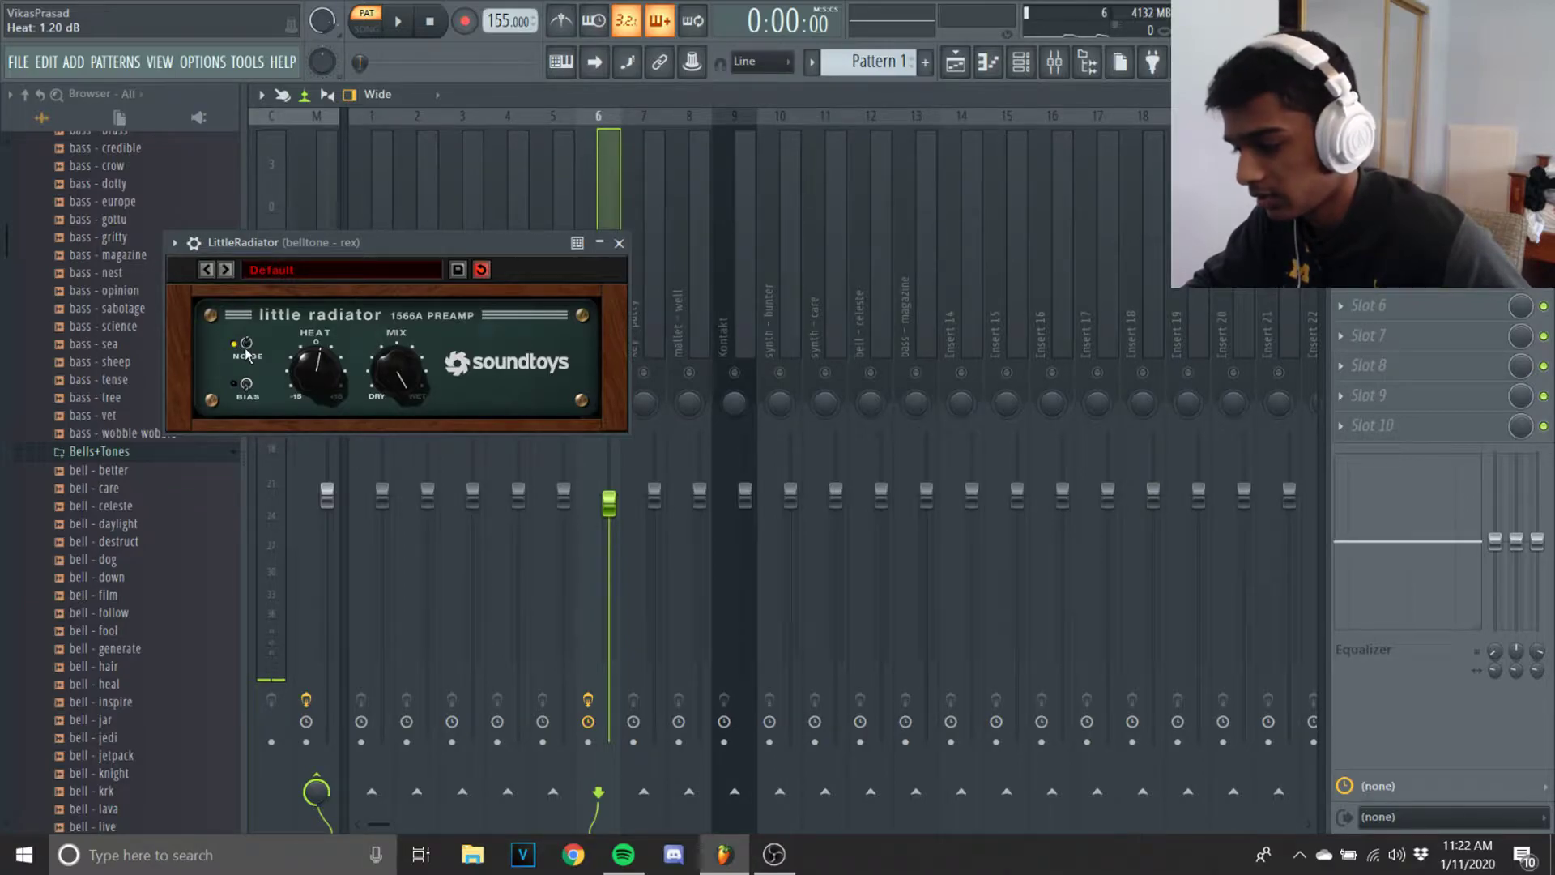
pyautogui.press('space')
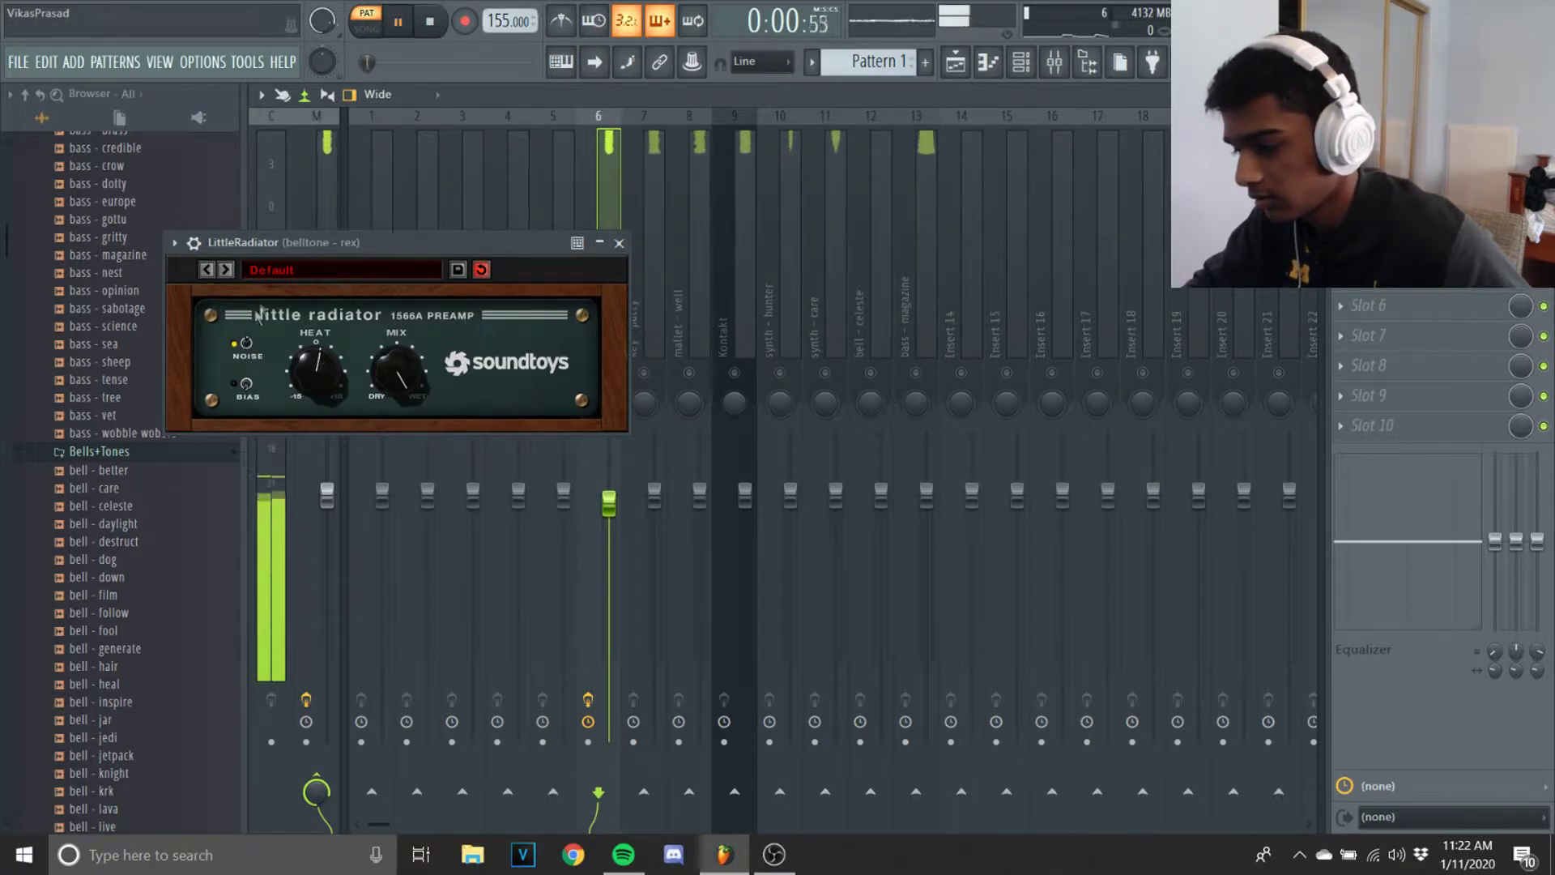
pyautogui.press('space')
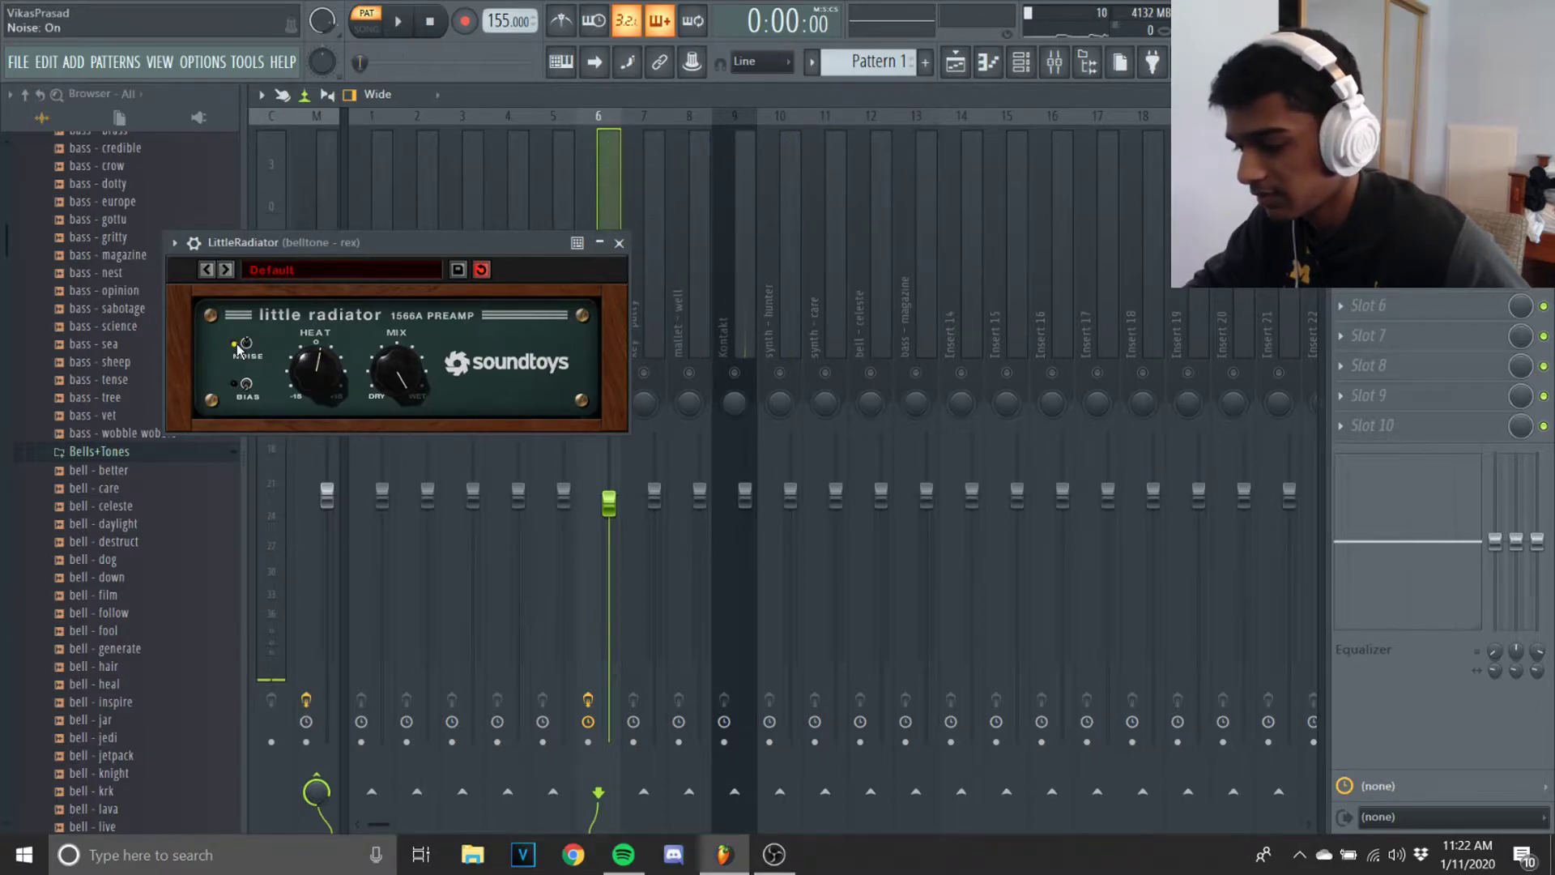
pyautogui.click(618, 242)
# Step: Load MicroShift into the second effect slot of the belltone - rex track while the pattern plays
pyautogui.press('space')
pyautogui.click(1340, 185)
pyautogui.moveTo(1369, 208)
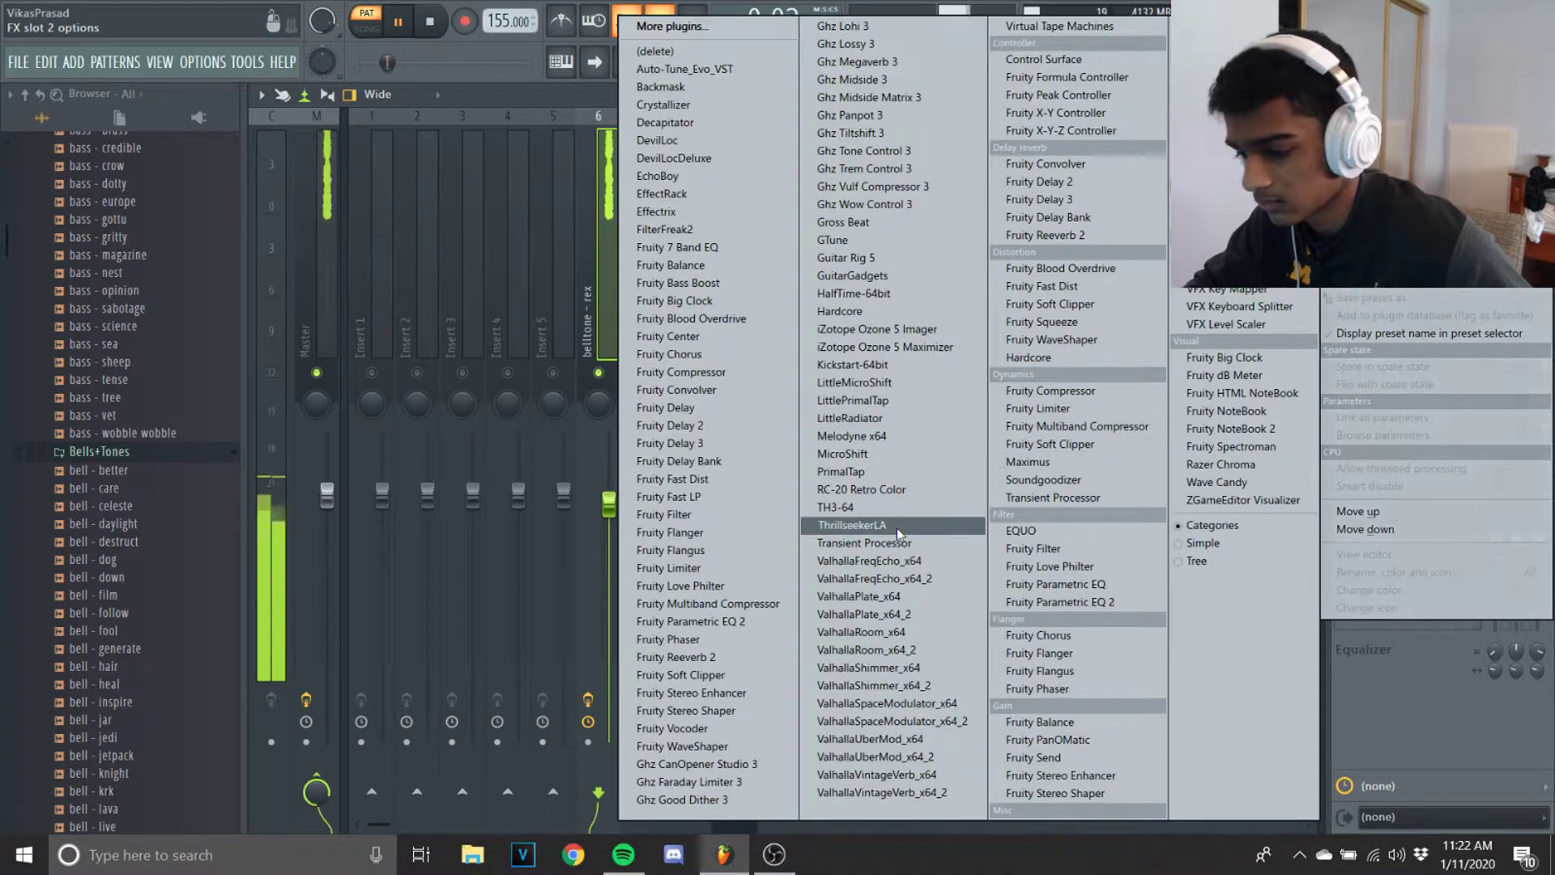
pyautogui.click(897, 454)
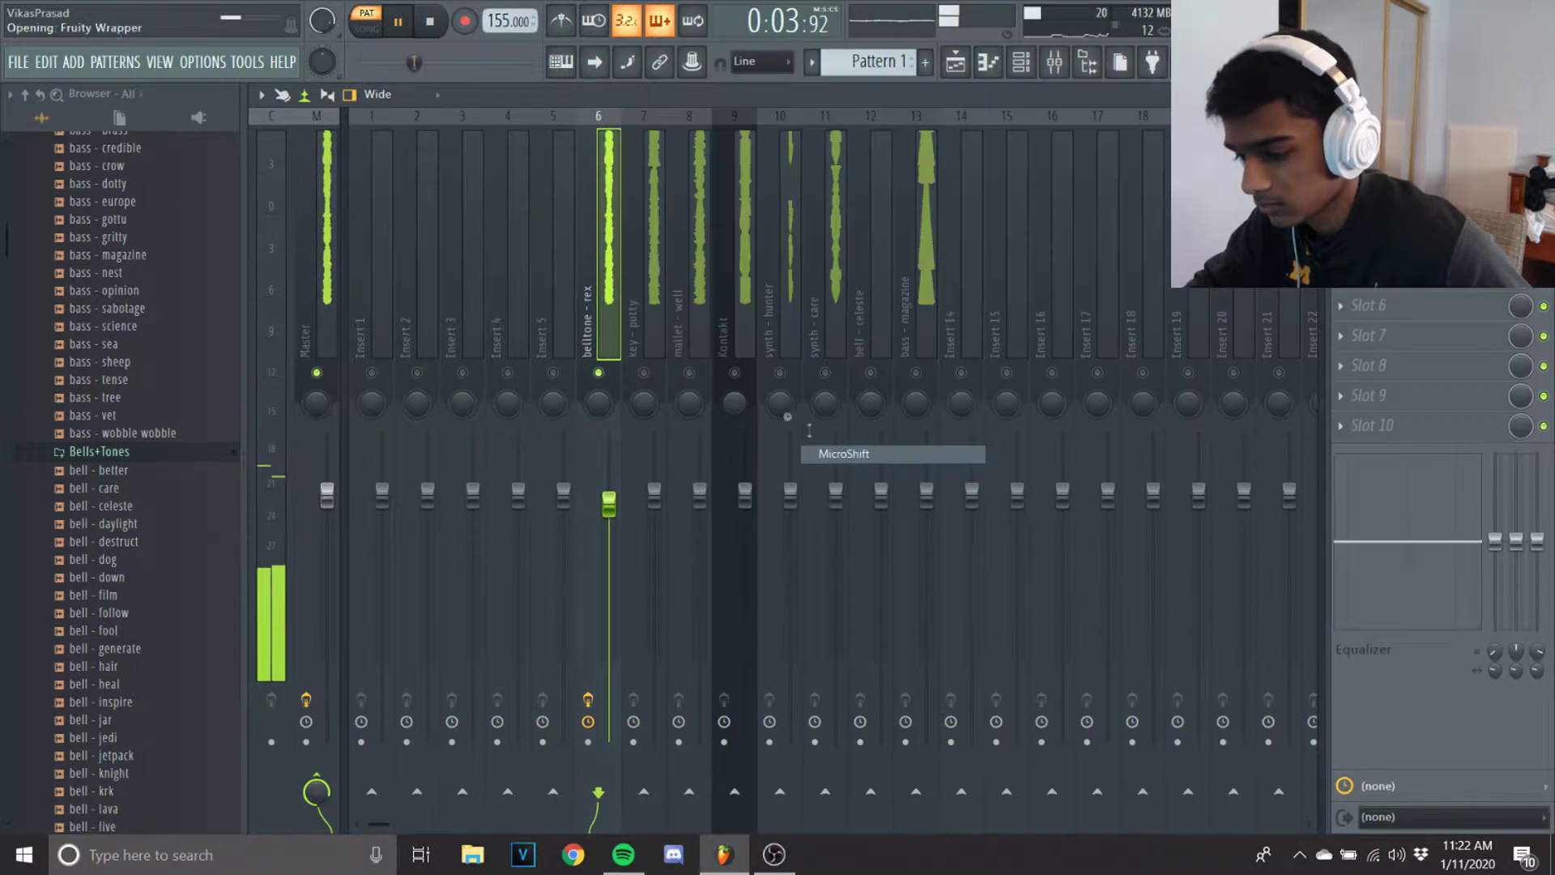
# Step: Set MicroShift's Mix to 72% and lower its Detune on the belltone - rex track, and close the plugin
pyautogui.moveTo(676, 404); pyautogui.dragTo(674, 408)
pyautogui.moveTo(306, 409); pyautogui.dragTo(312, 411)
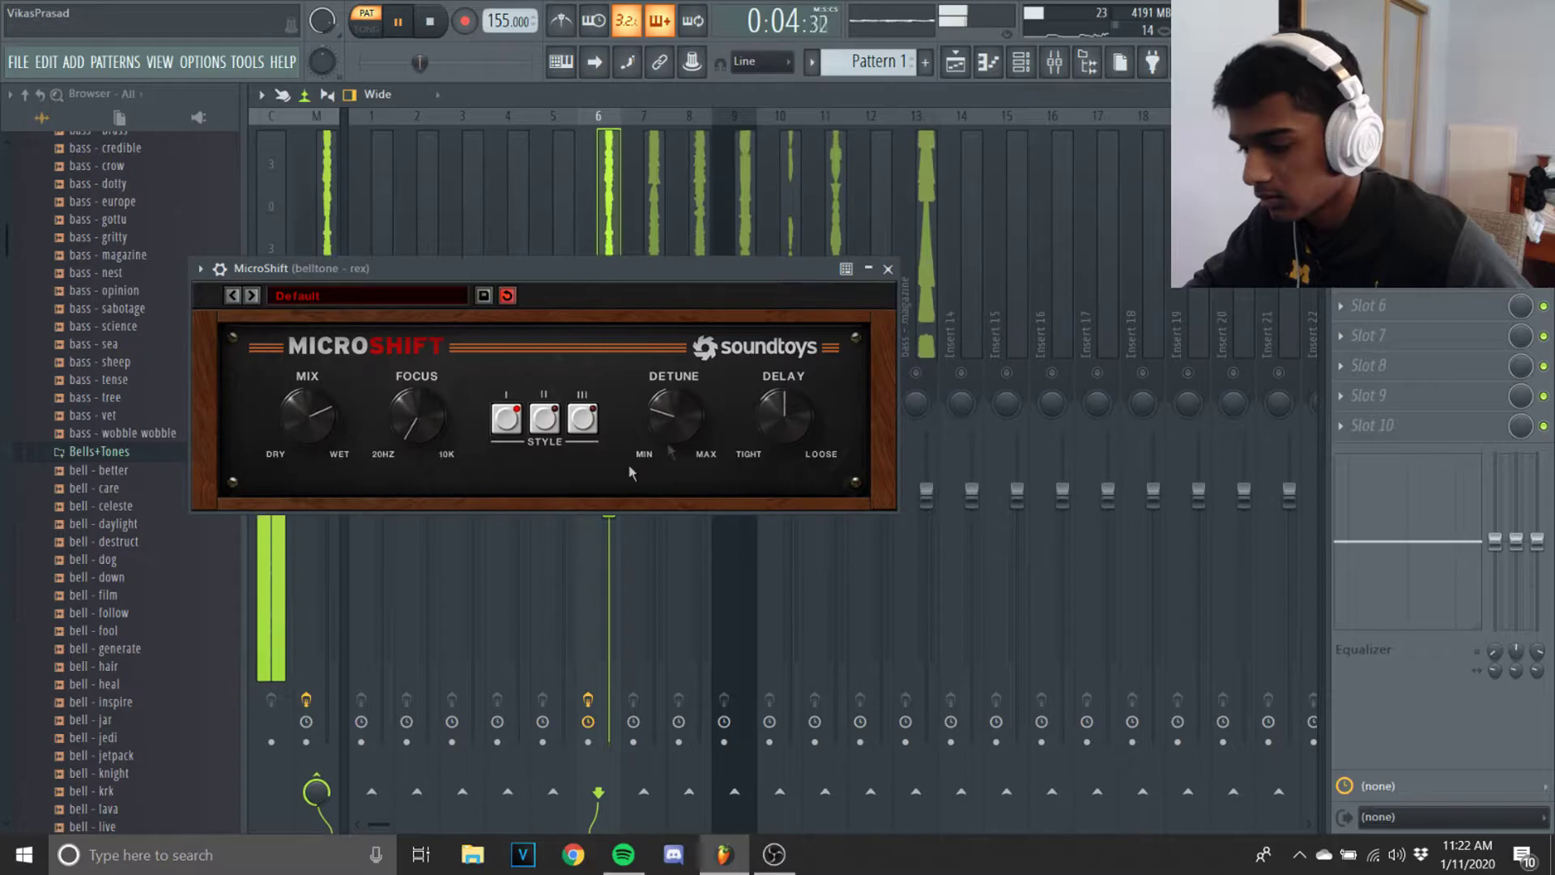
pyautogui.moveTo(652, 411); pyautogui.dragTo(650, 420)
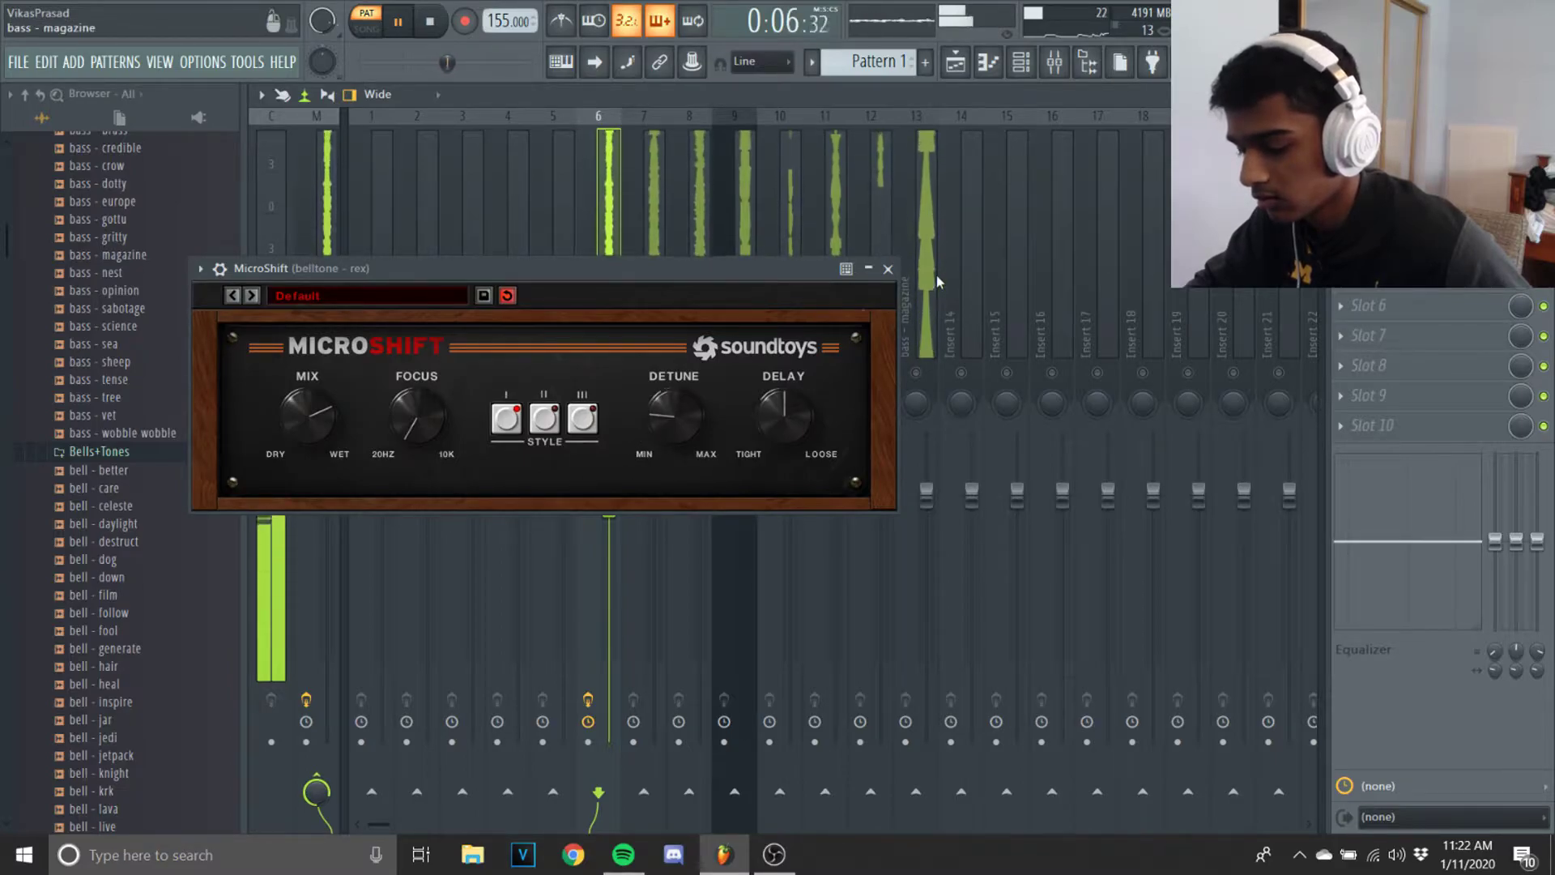
pyautogui.click(421, 24)
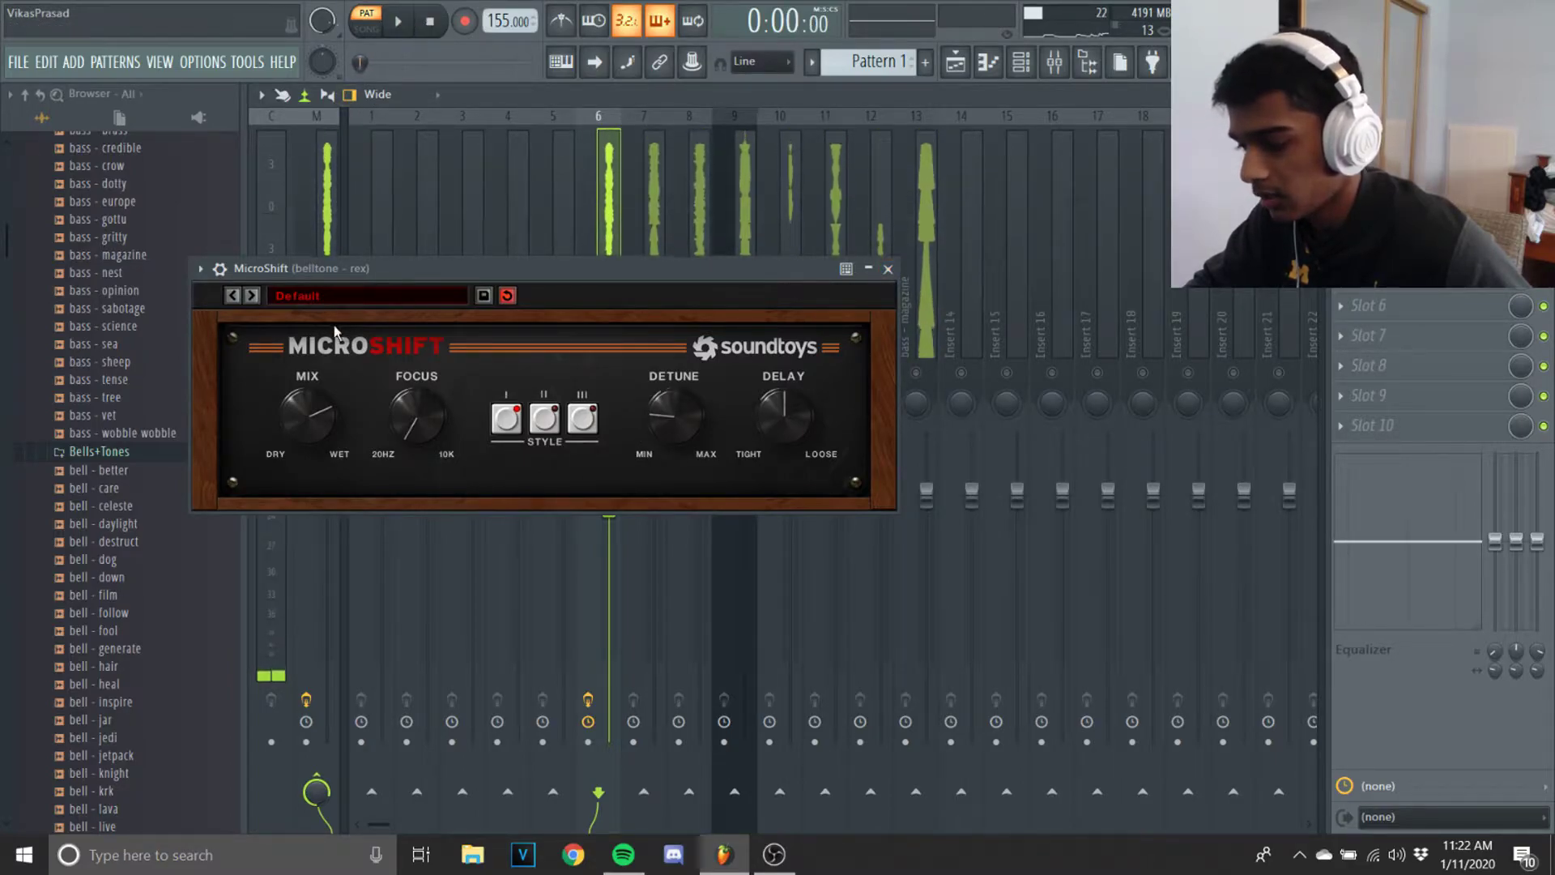
pyautogui.moveTo(449, 276); pyautogui.dragTo(453, 233)
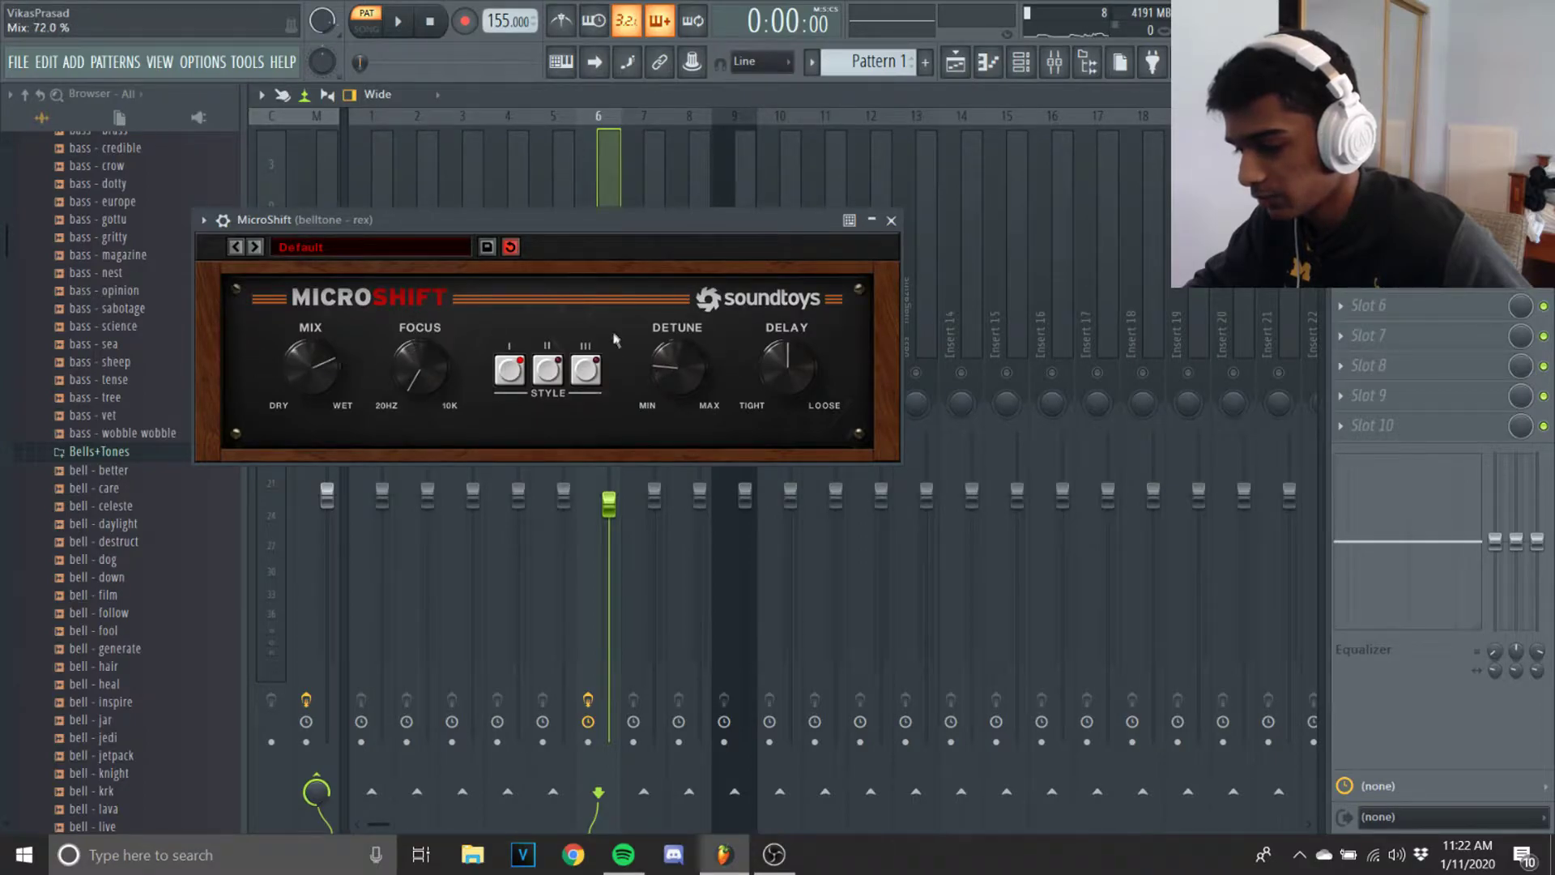
pyautogui.click(892, 220)
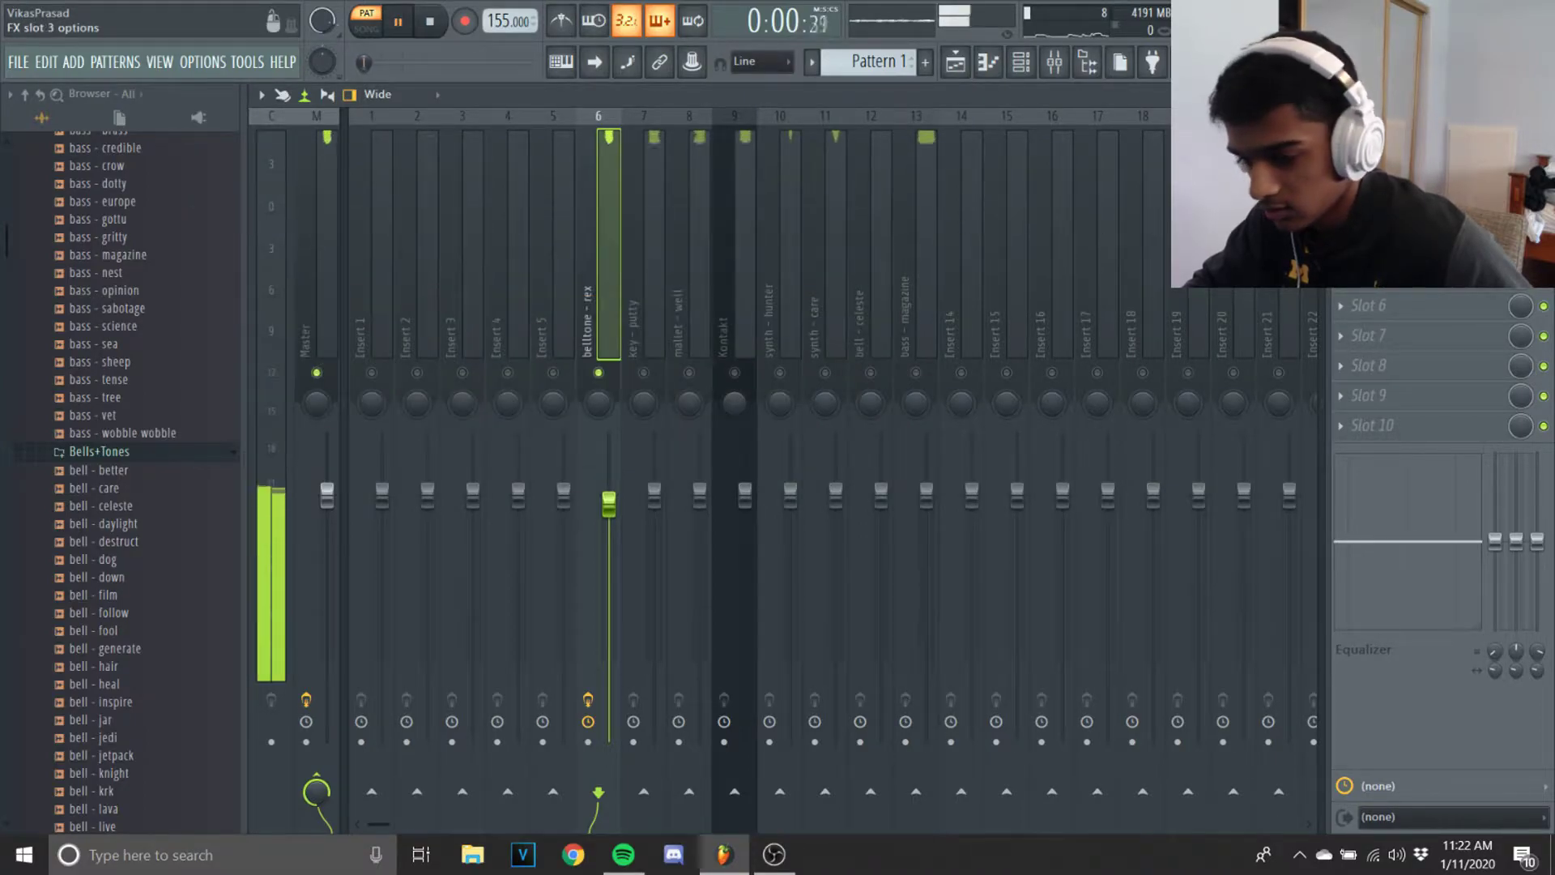
# Step: Load Fruity Flanger into the third effect slot of the belltone - rex track and apply its Subtle preset
pyautogui.click(1369, 214)
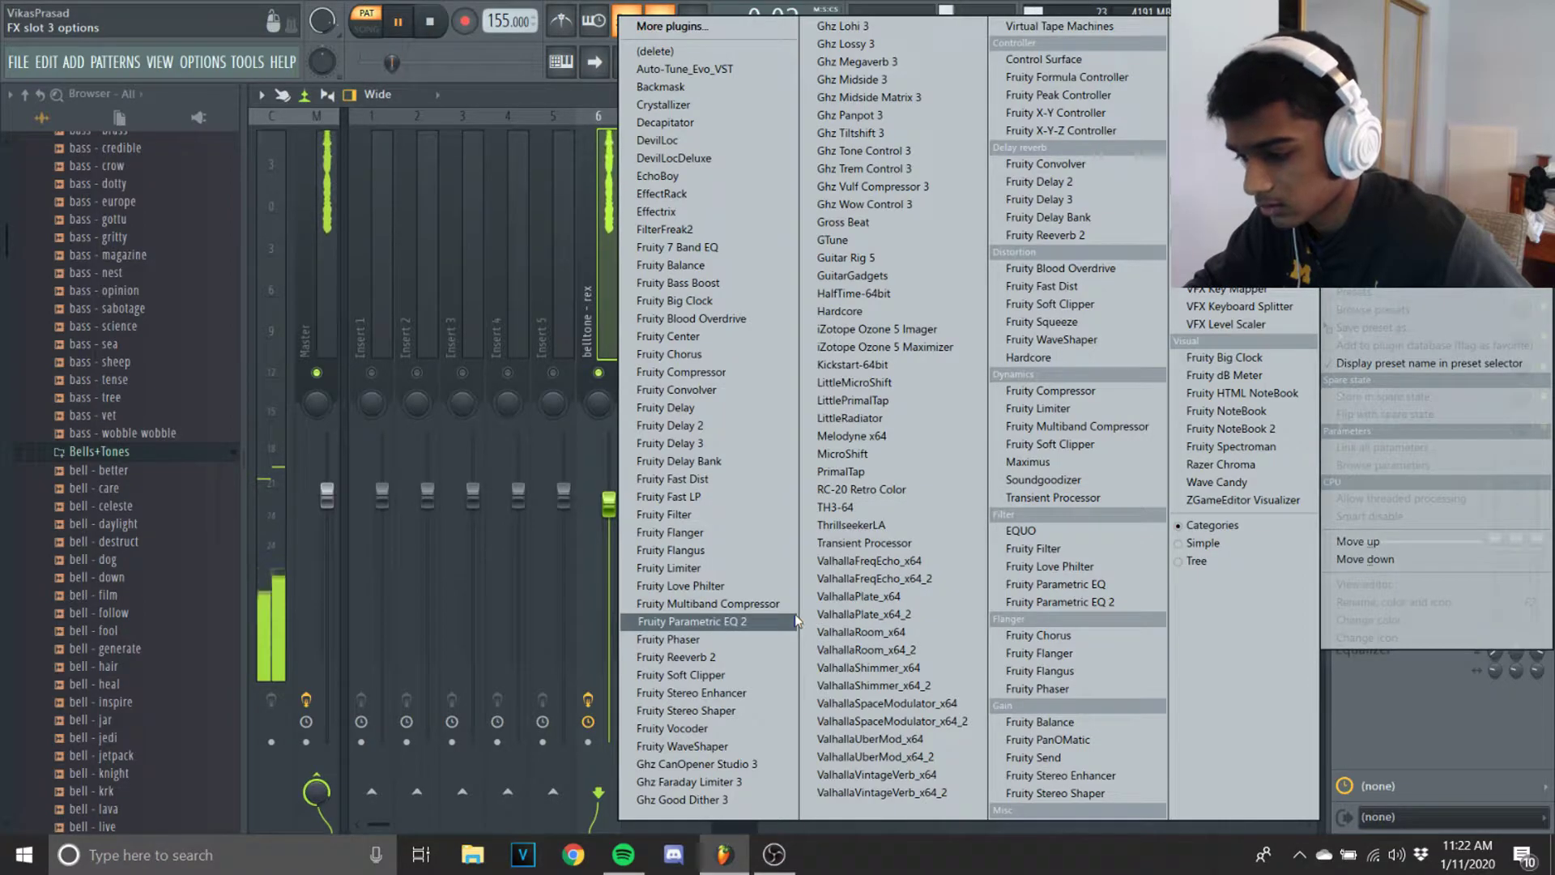
pyautogui.click(745, 541)
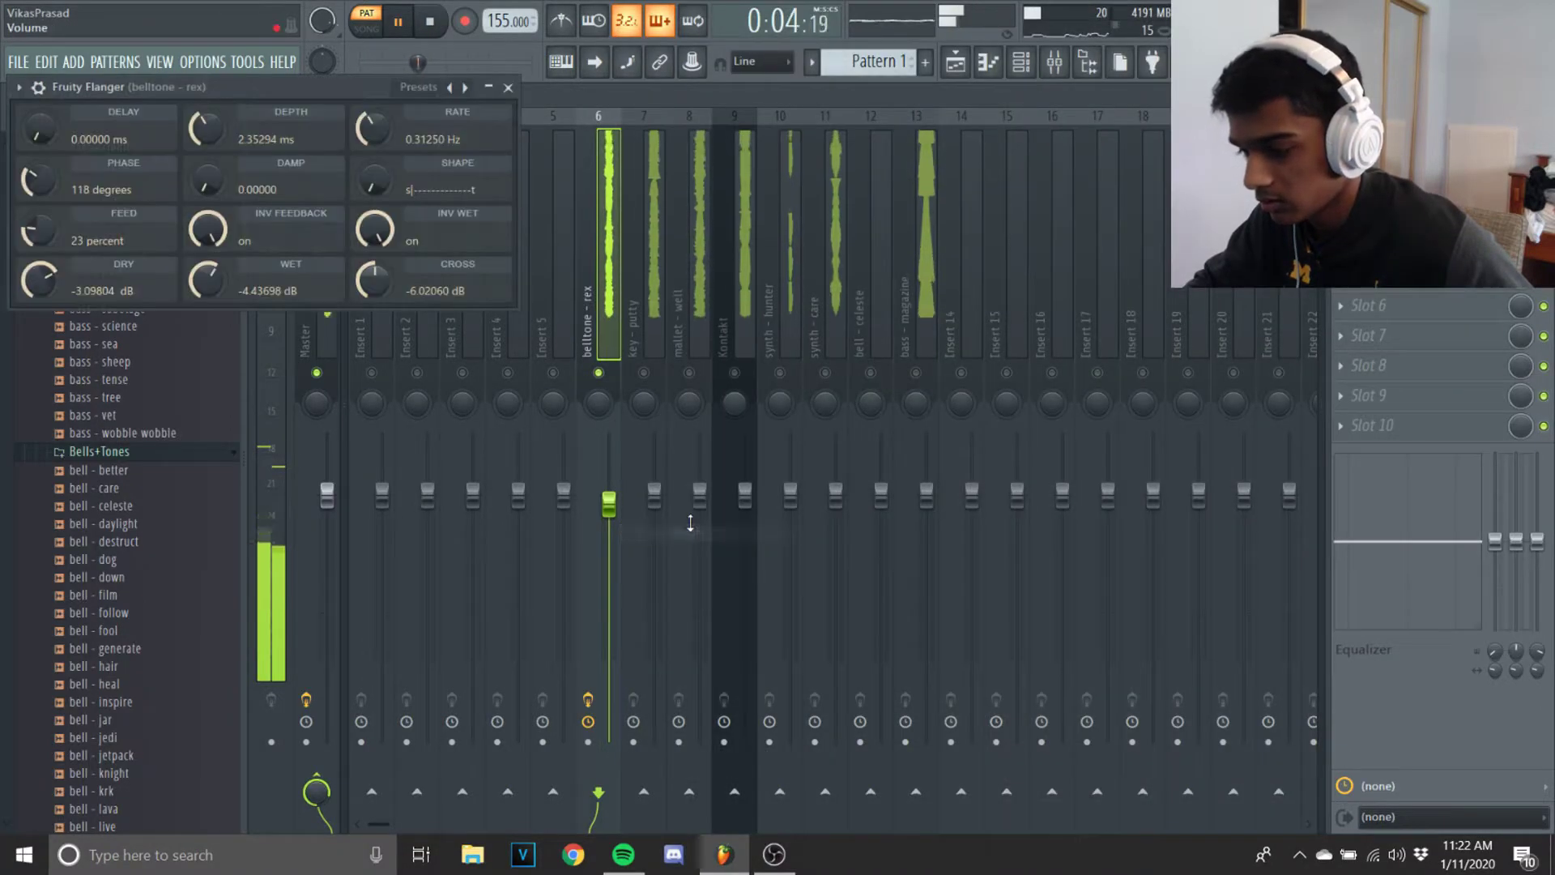
pyautogui.click(422, 87)
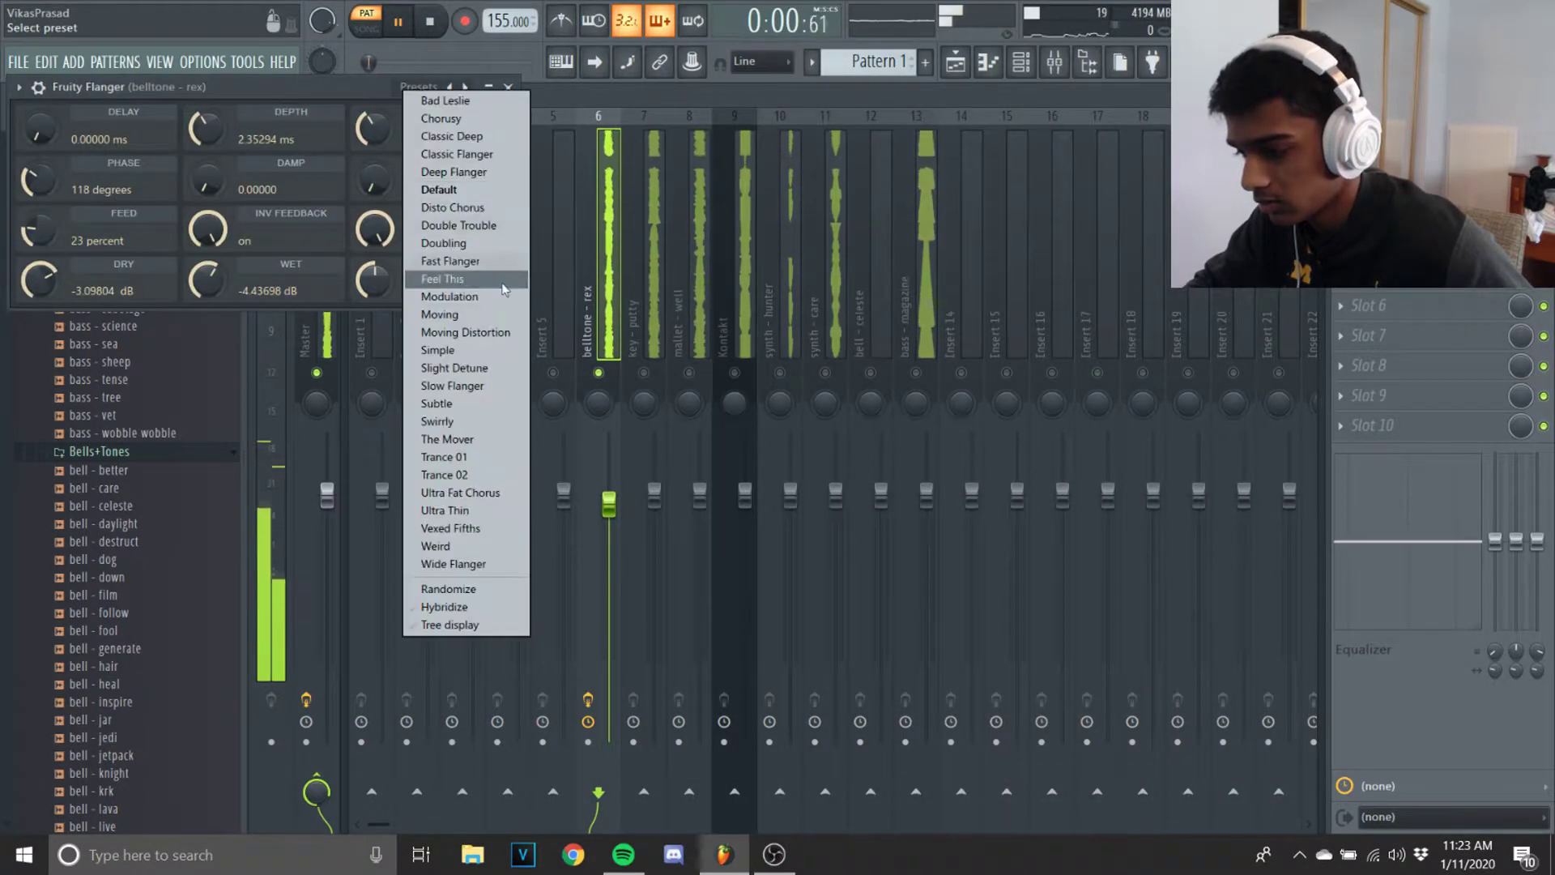
pyautogui.click(464, 403)
pyautogui.moveTo(327, 89); pyautogui.dragTo(596, 185)
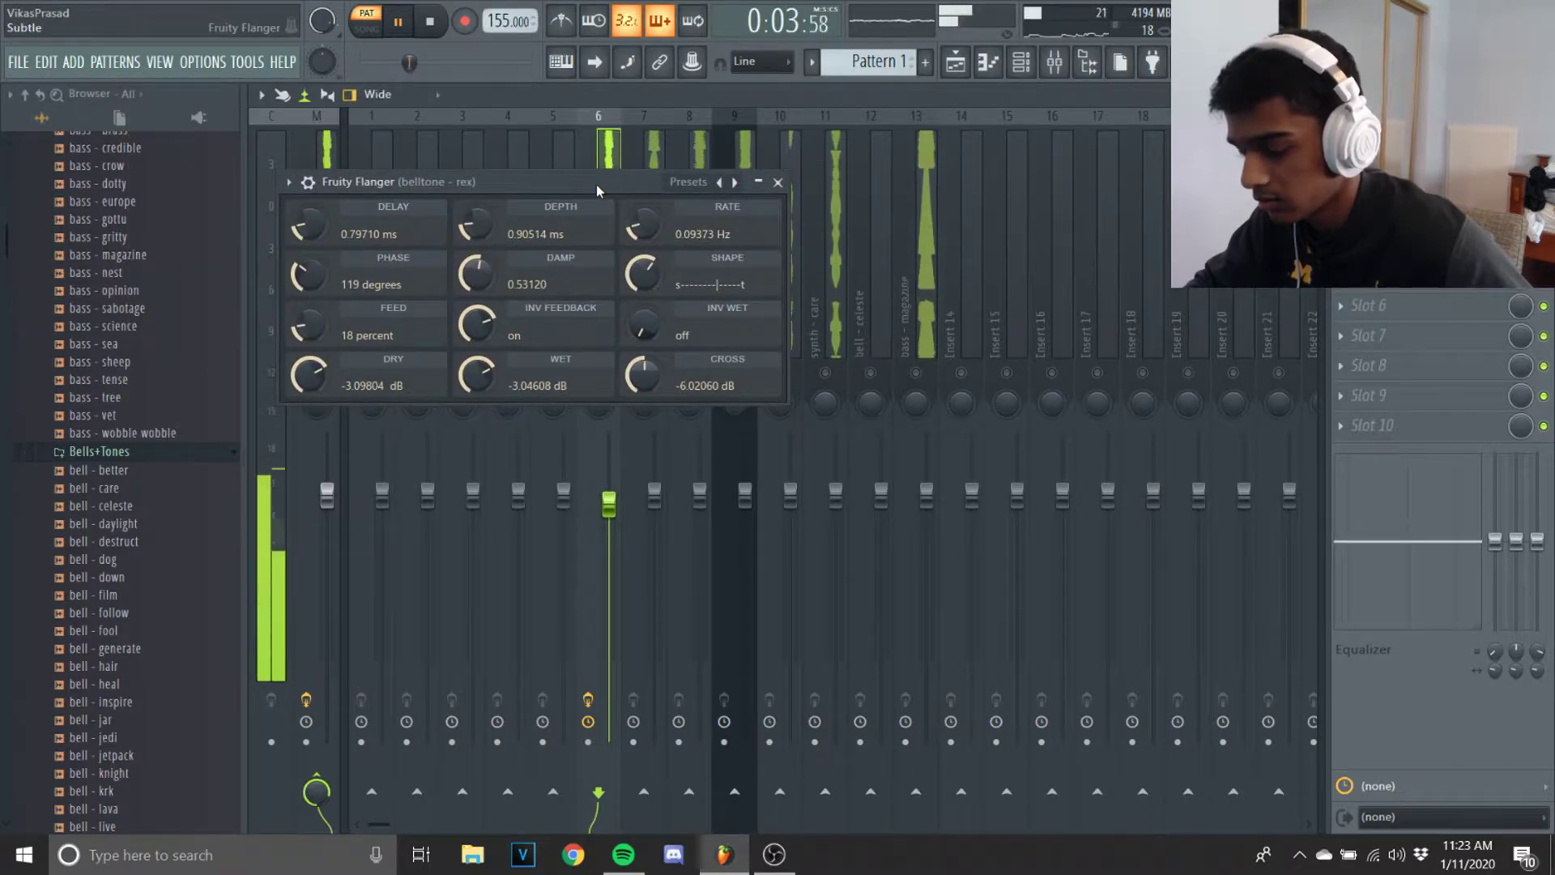
pyautogui.press('space')
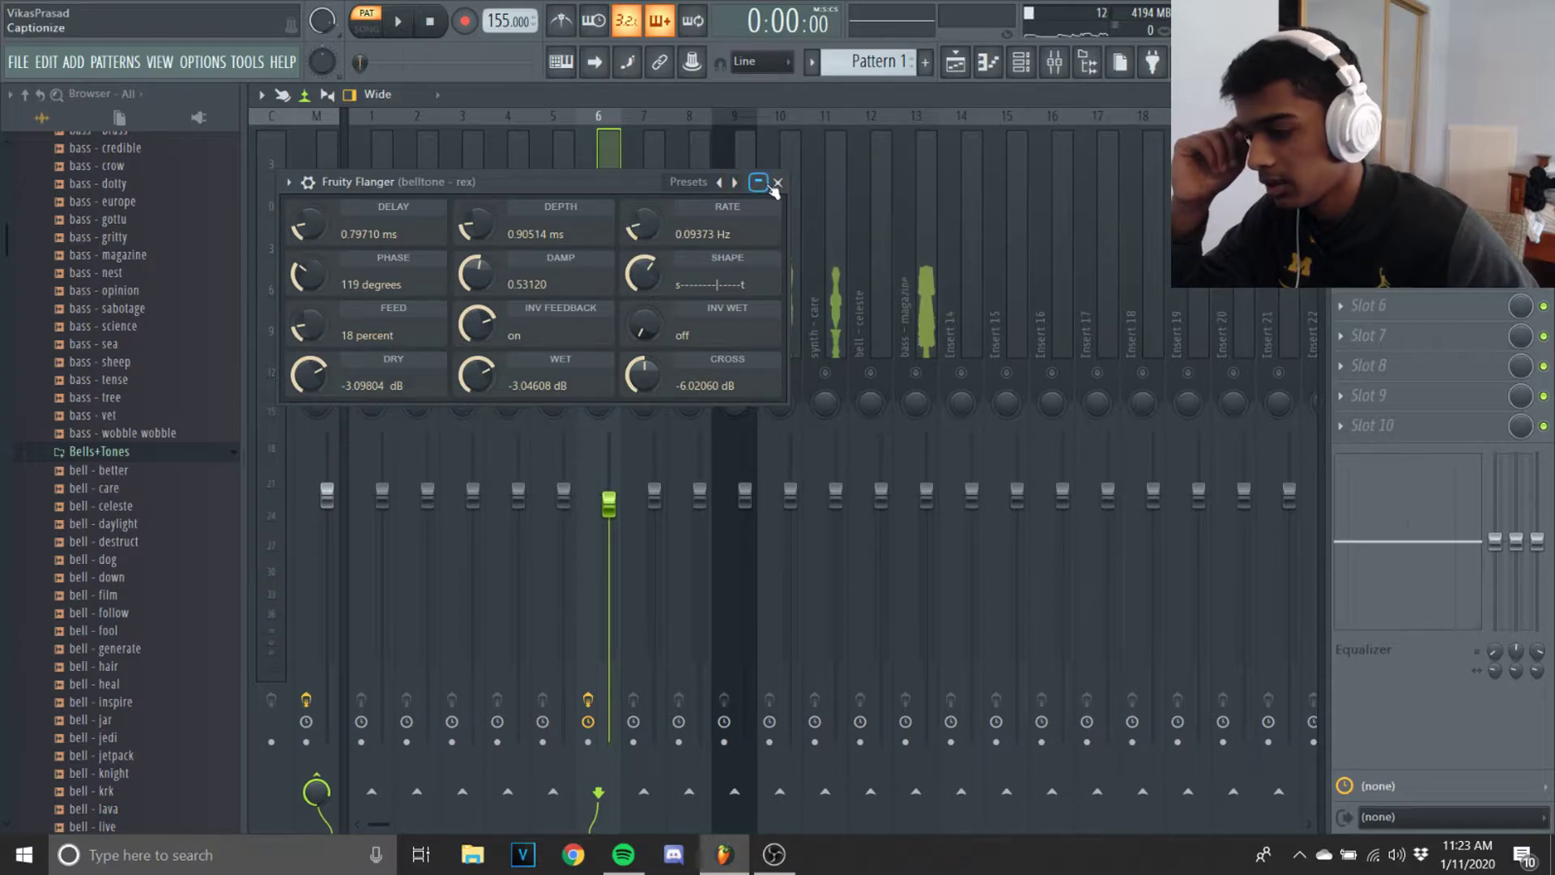
pyautogui.click(689, 181)
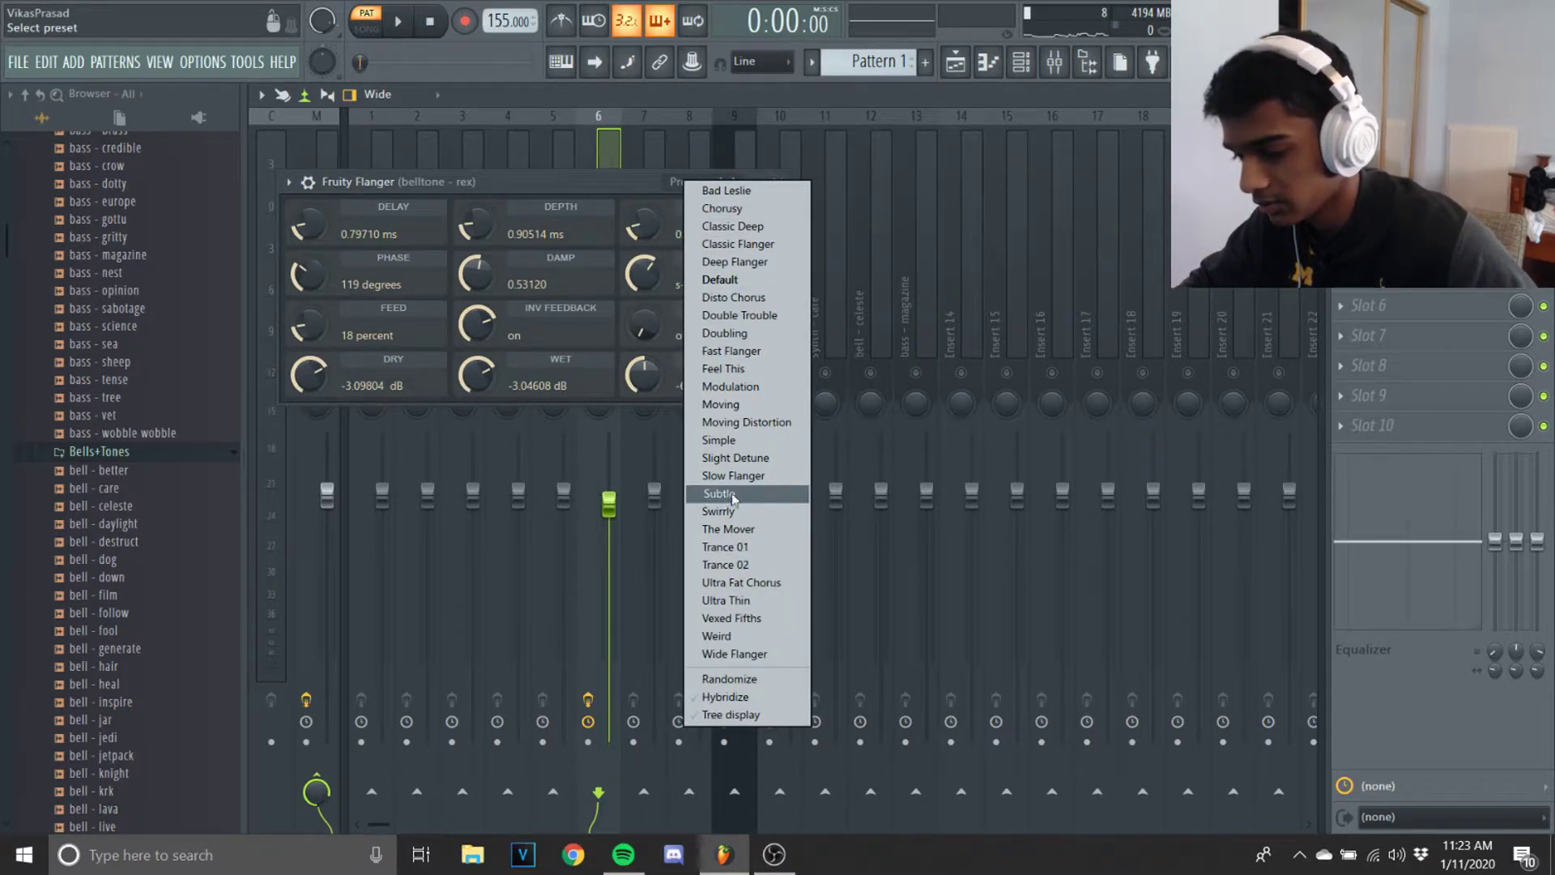
pyautogui.click(789, 496)
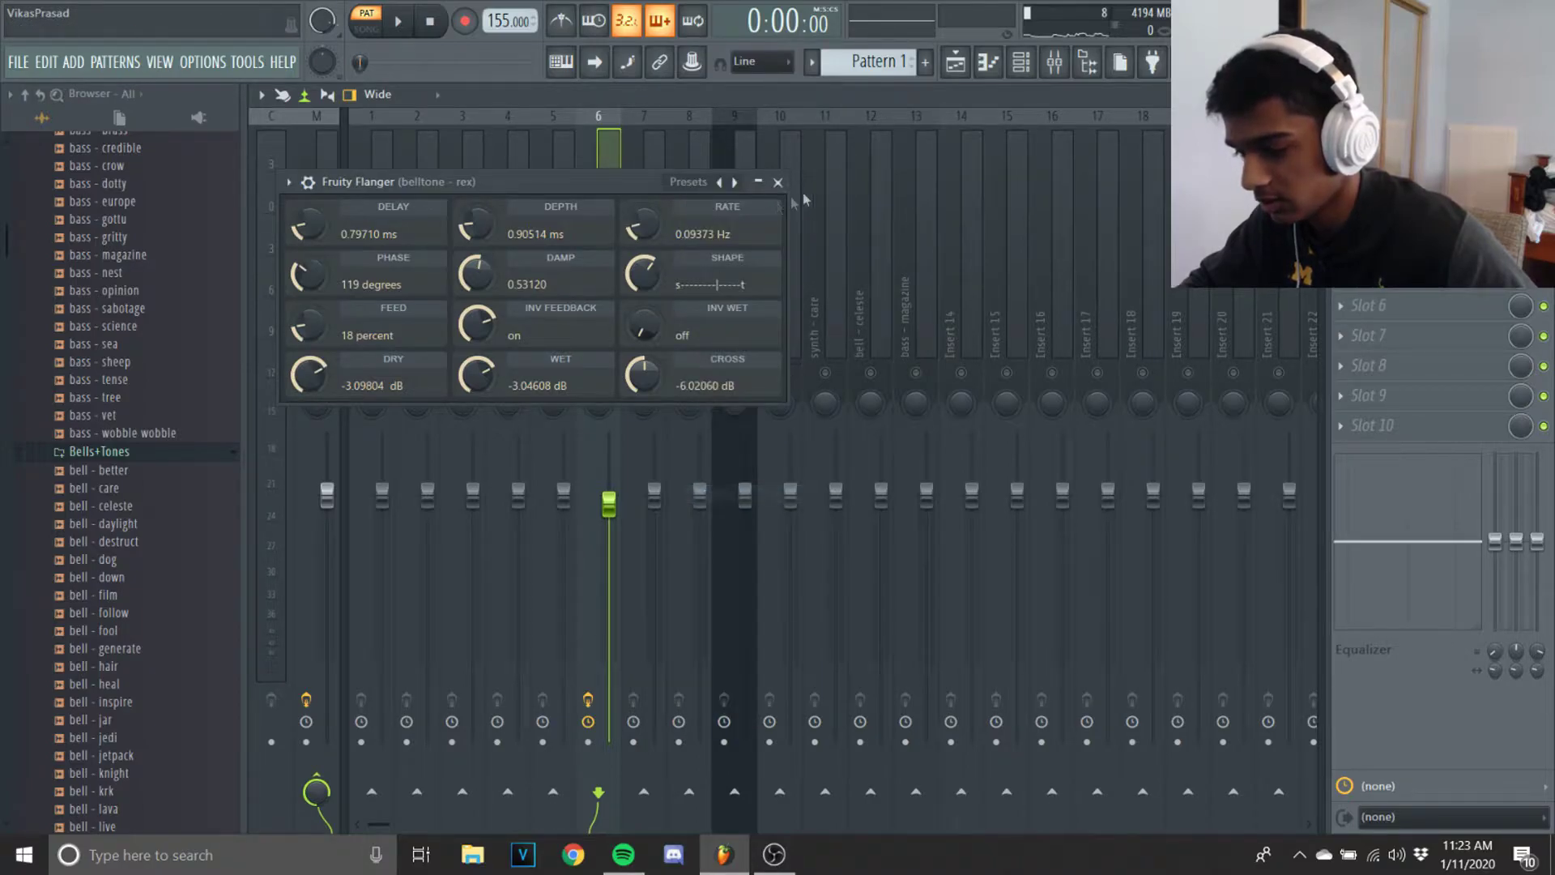
pyautogui.click(777, 181)
# Step: Solo the key - putty track and load Ghz Midside Matrix 3 into its first slot with Mid at -1.0 dB and Side at 3.0 dB
pyautogui.press('space')
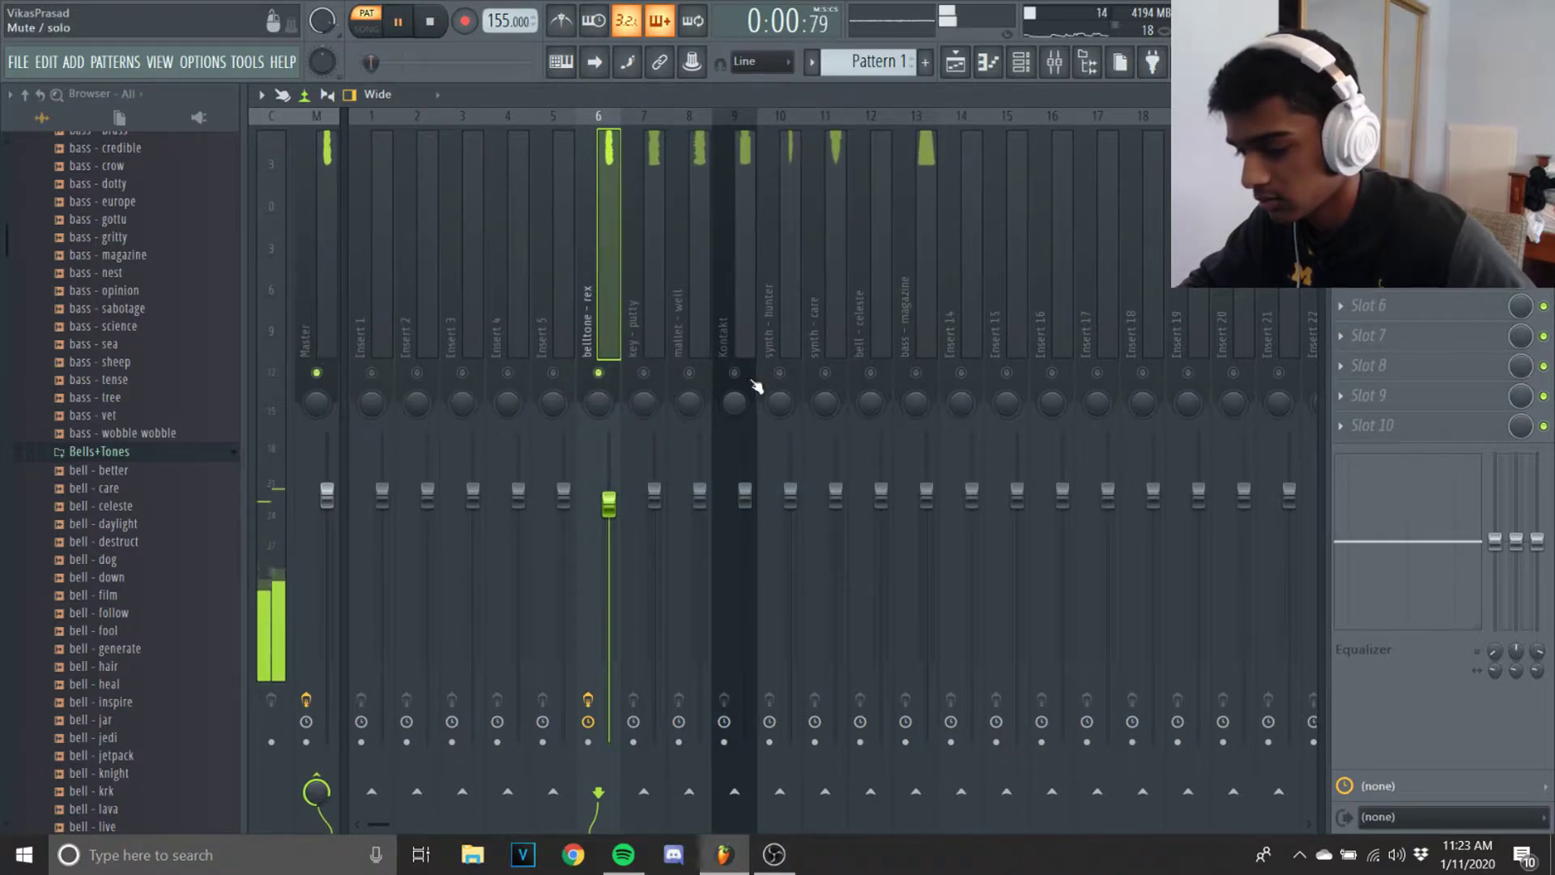
pyautogui.click(636, 345)
pyautogui.click(1377, 155)
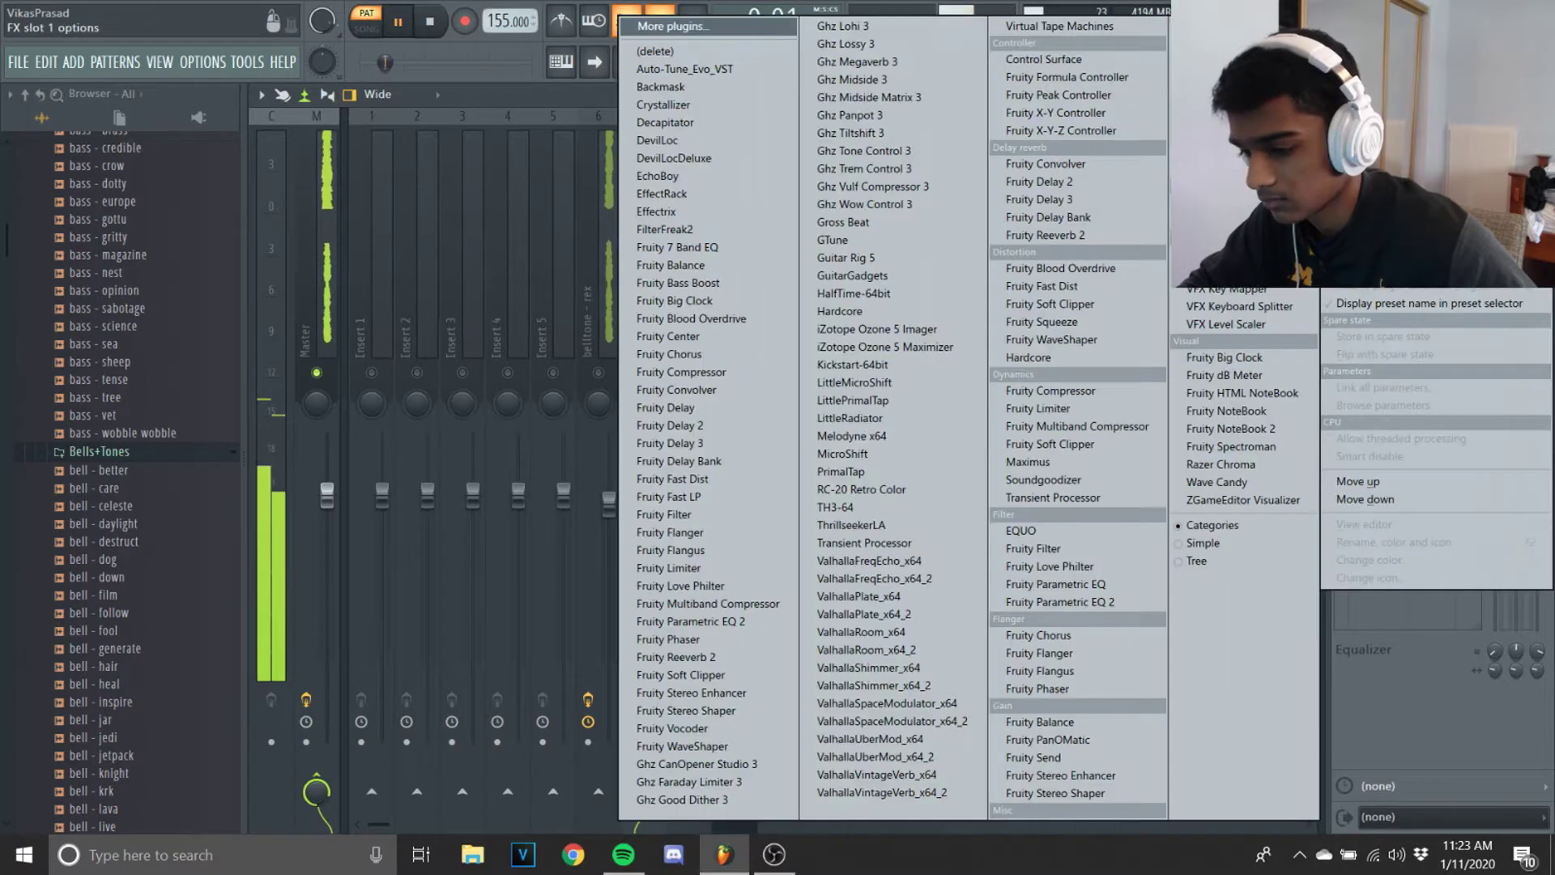
pyautogui.click(889, 98)
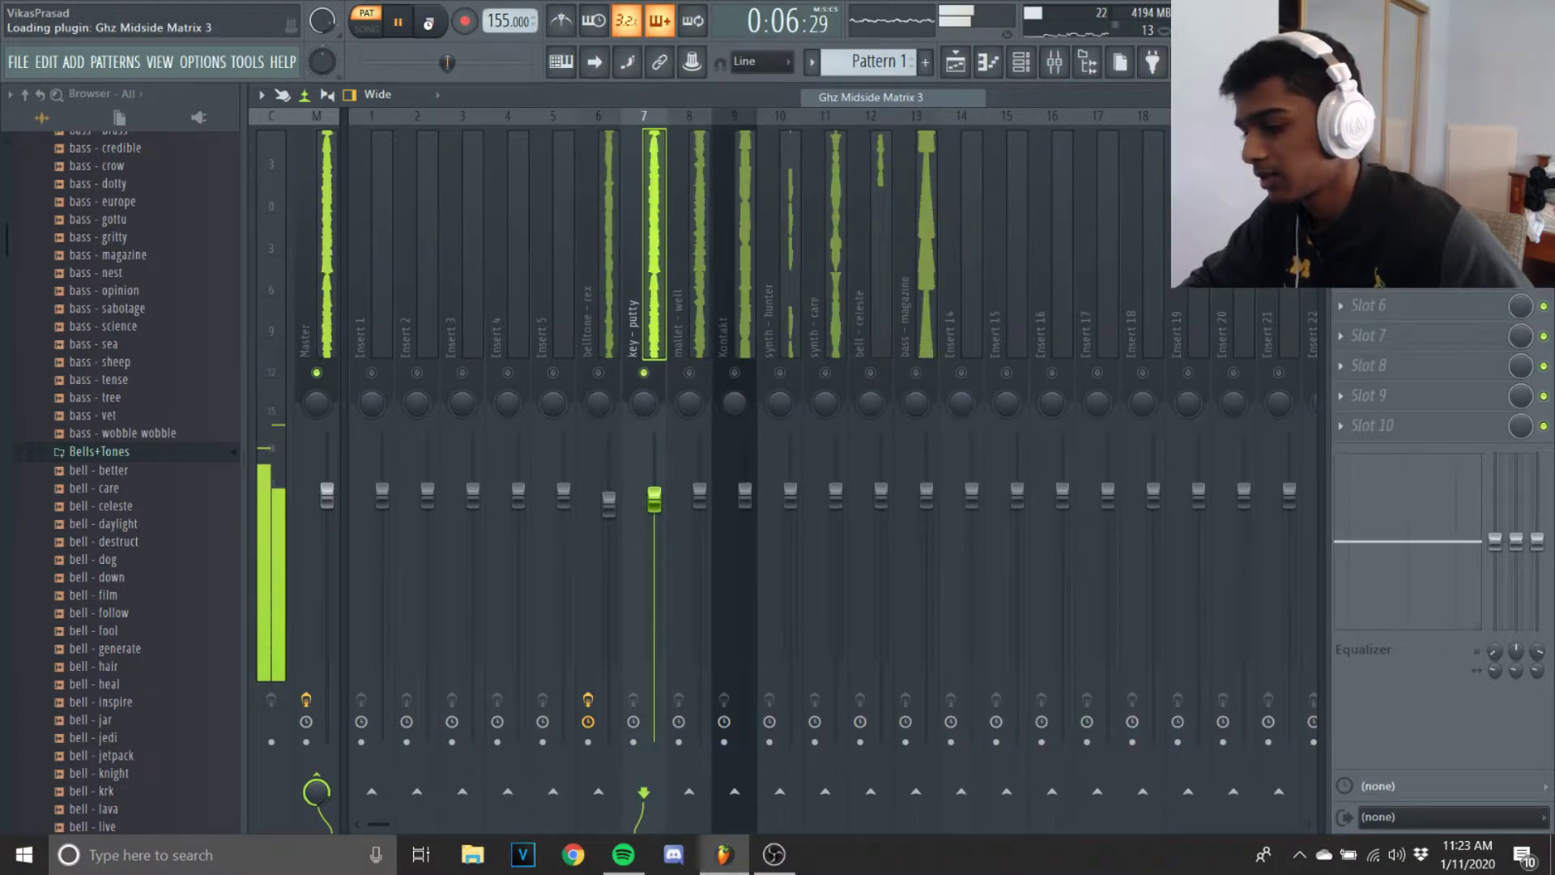
pyautogui.press('space')
pyautogui.moveTo(370, 224); pyautogui.dragTo(286, 227)
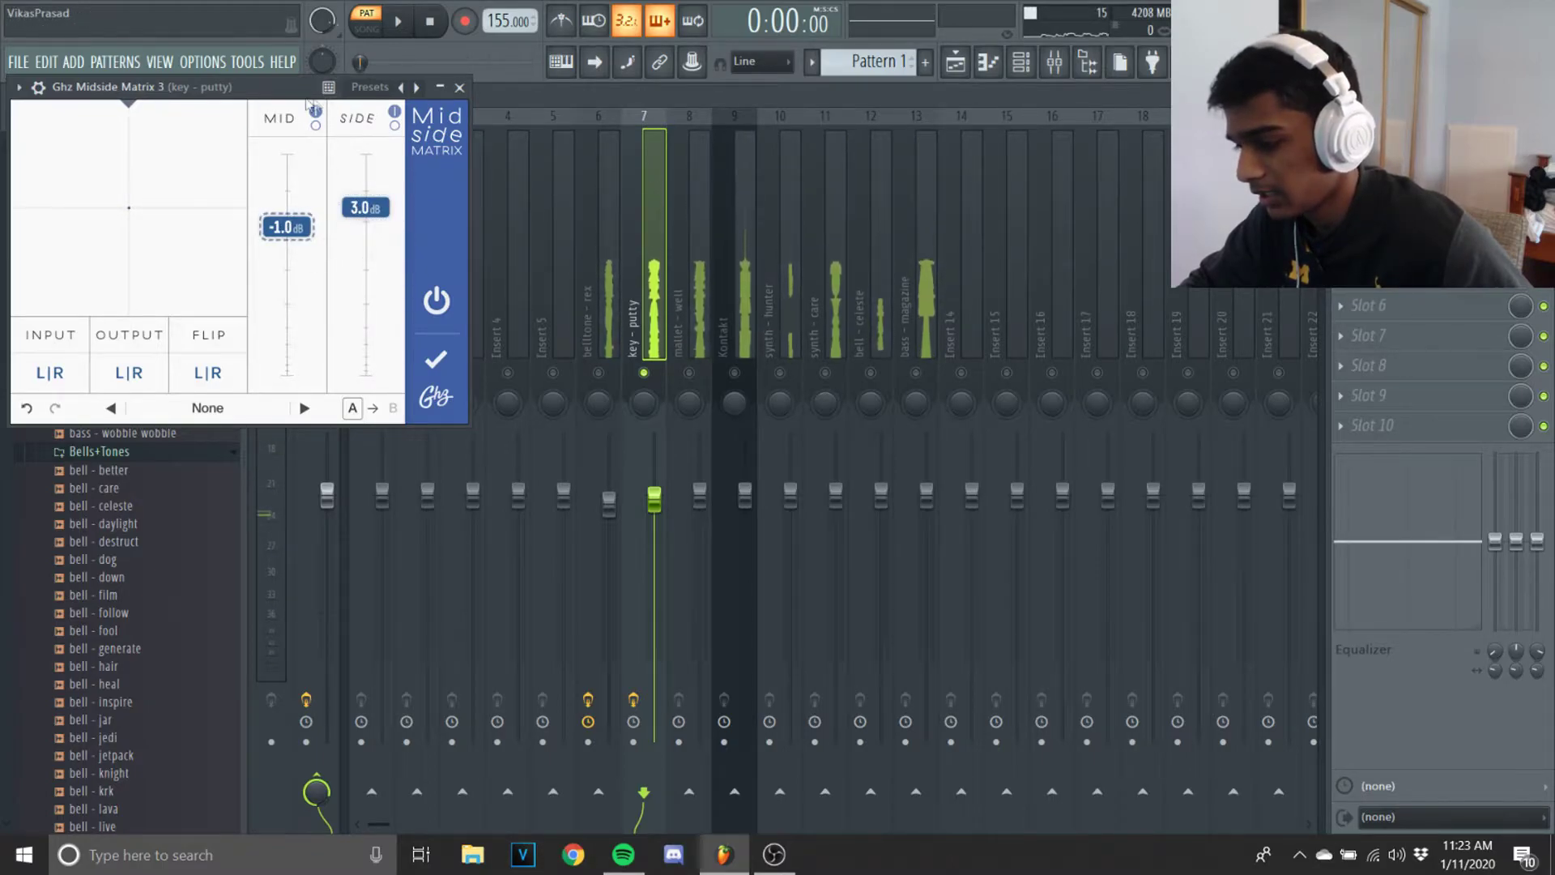
# Step: Set Mid to -2.0 dB and raise Side in Midside Matrix on the key - putty track during playback, and close the plugin
pyautogui.moveTo(308, 86); pyautogui.dragTo(660, 161)
pyautogui.click(723, 288)
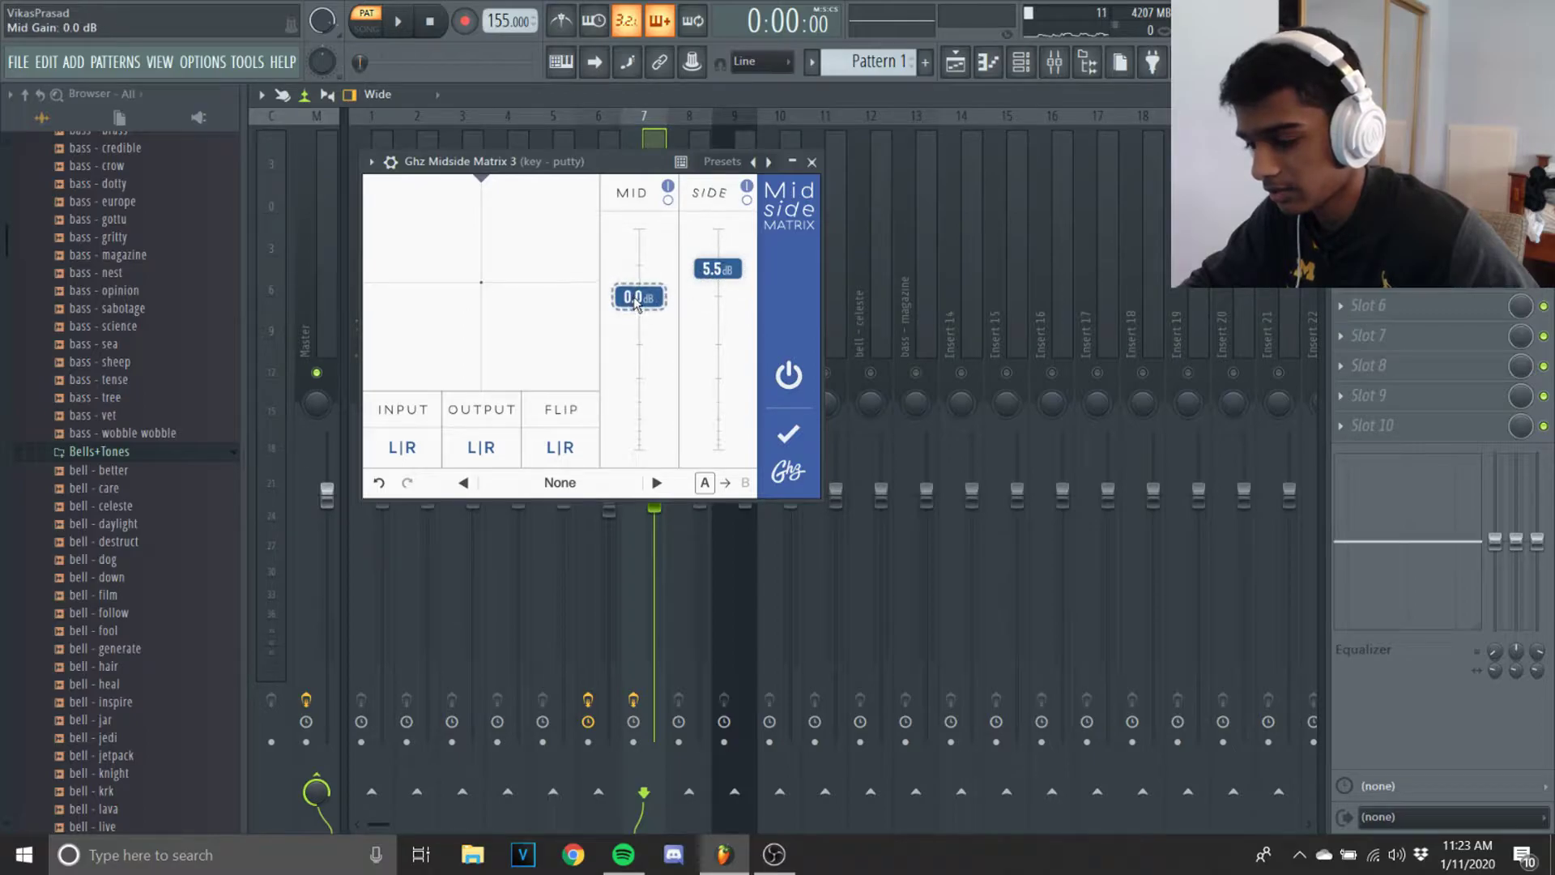
pyautogui.click(813, 162)
pyautogui.press('space')
pyautogui.click(1377, 215)
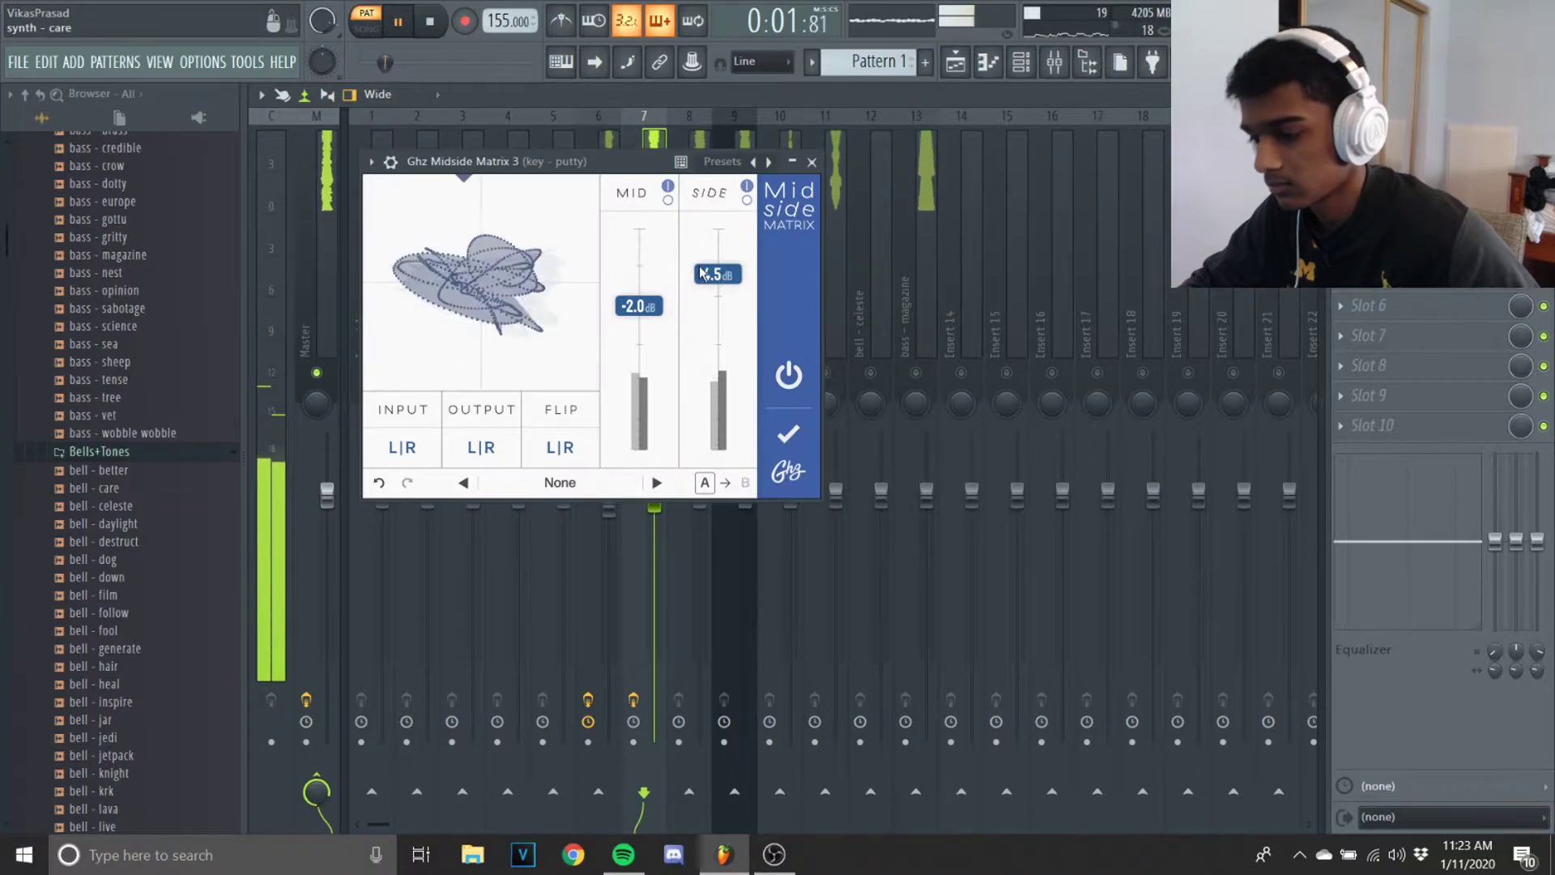
pyautogui.click(812, 163)
# Step: Load LittleRadiator into the second effect slot of the key - putty track, audition it with the pattern, and close it
pyautogui.click(1341, 185)
pyautogui.moveTo(1357, 207)
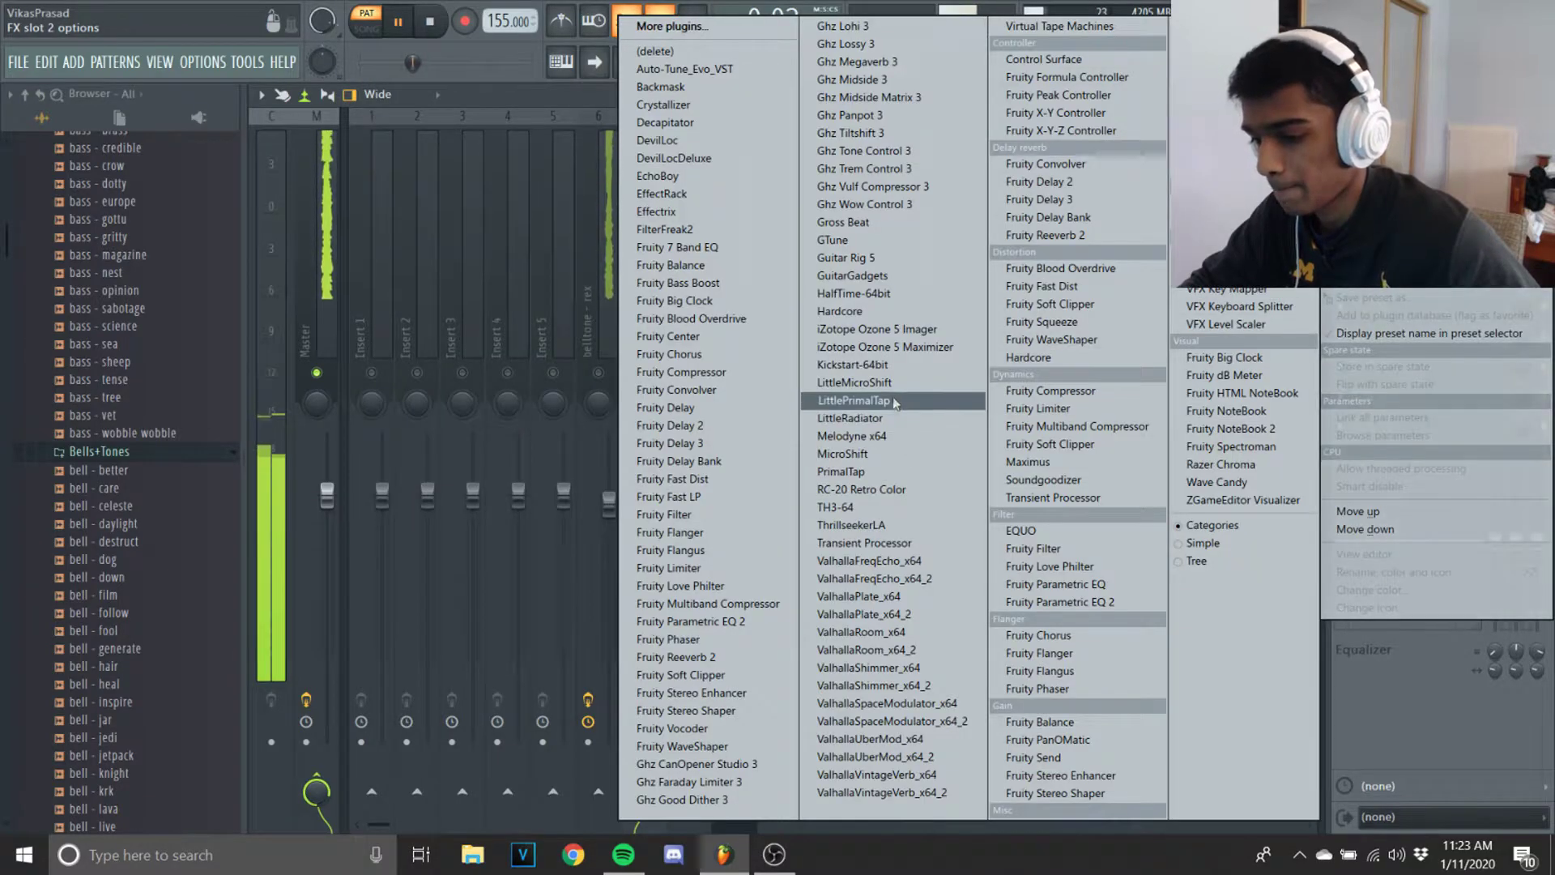
pyautogui.click(858, 418)
pyautogui.press('space')
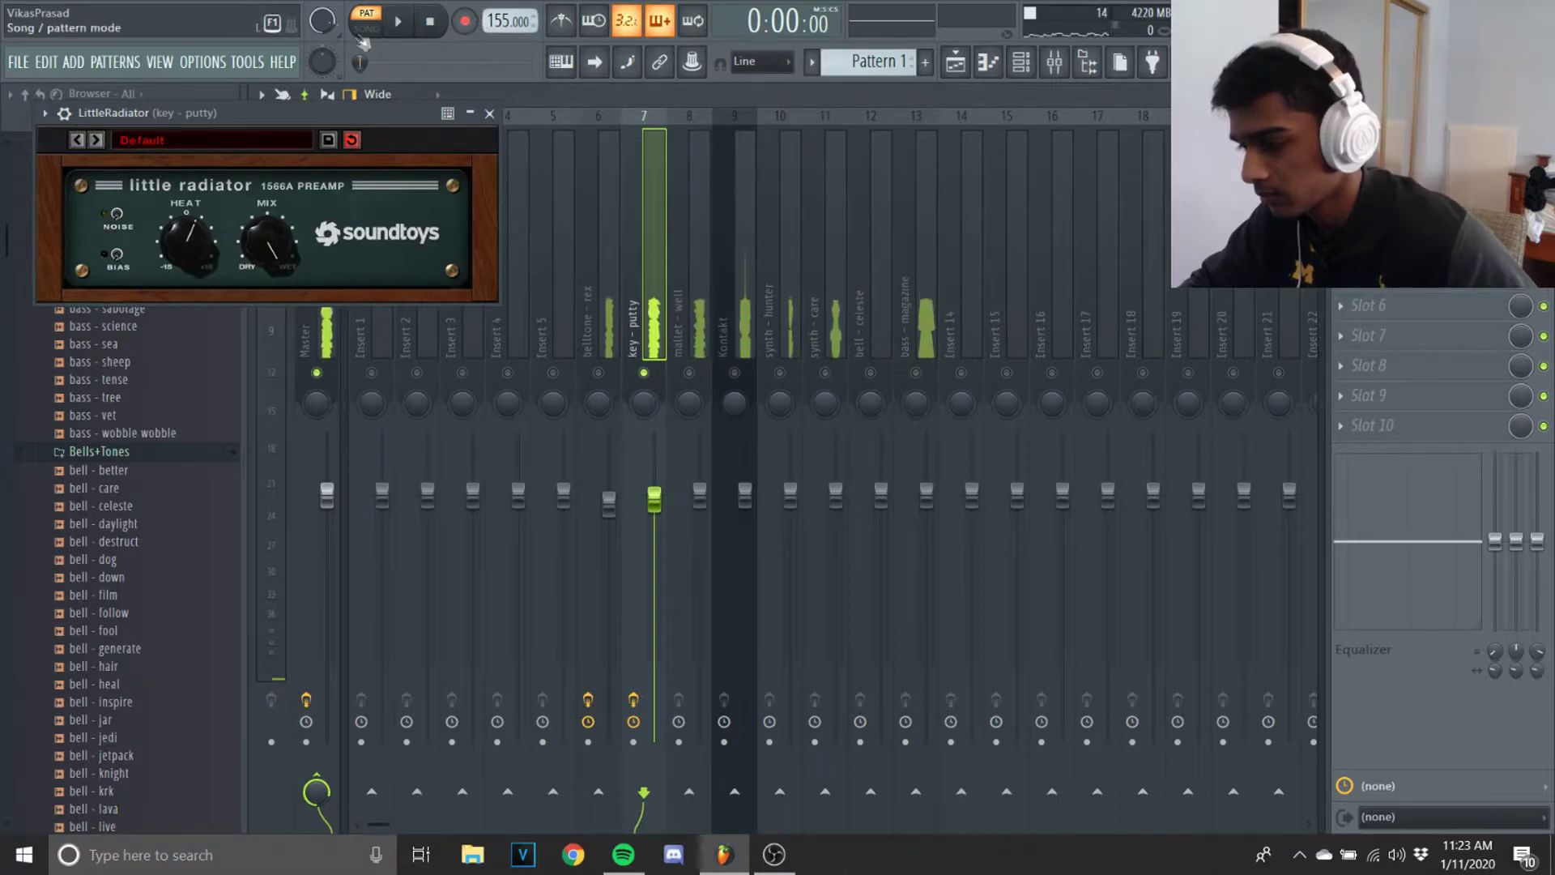
pyautogui.press('space')
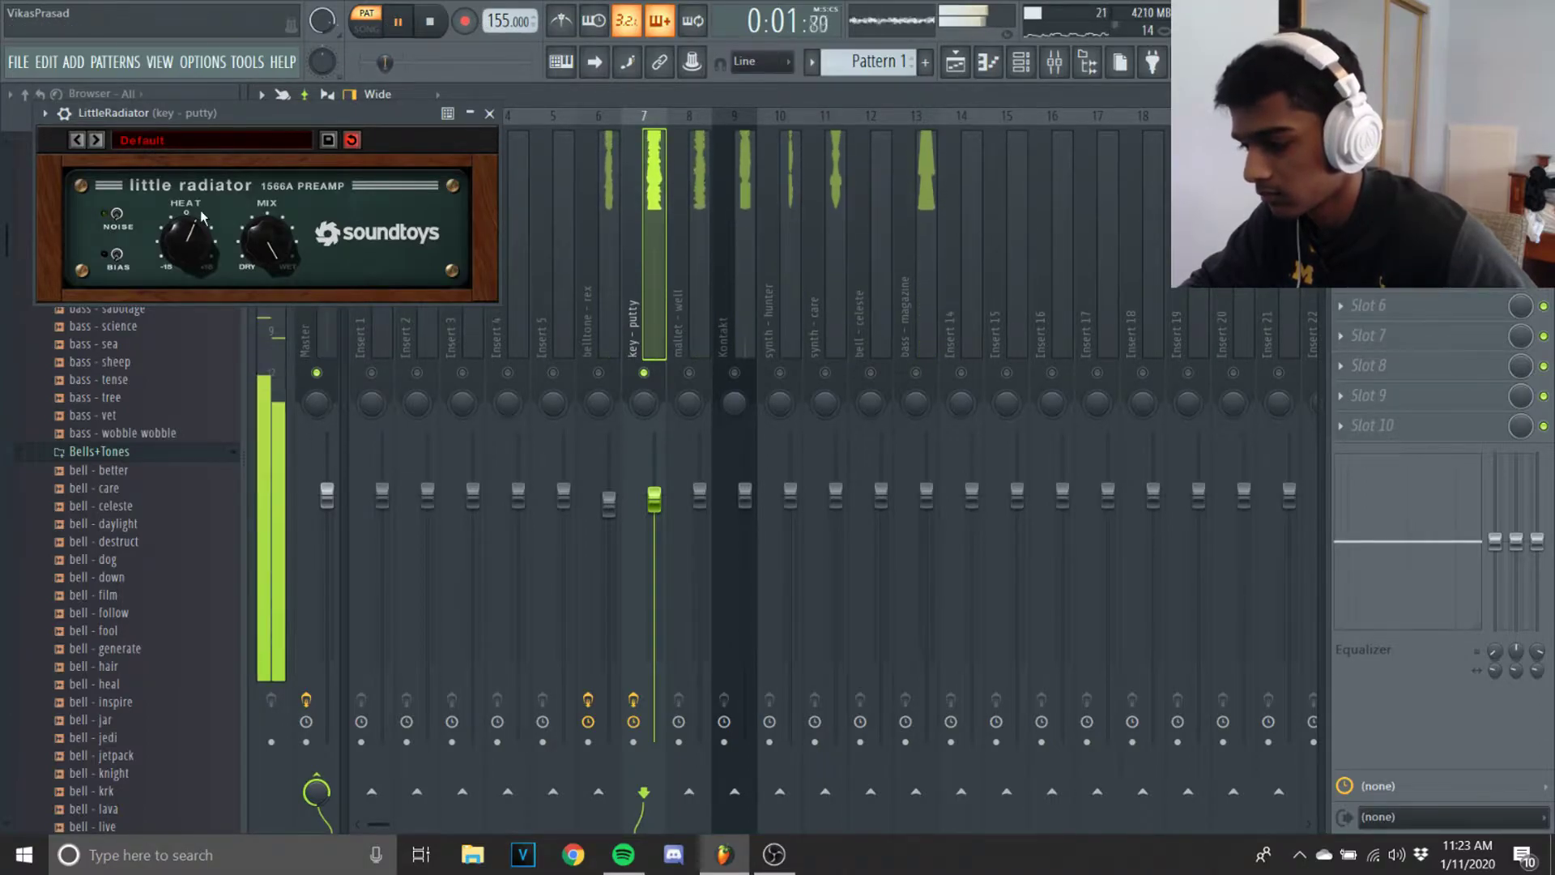
pyautogui.click(490, 113)
# Step: Load ValhallaRoom into the third effect slot of the key - putty track
pyautogui.click(1342, 215)
pyautogui.moveTo(1357, 237)
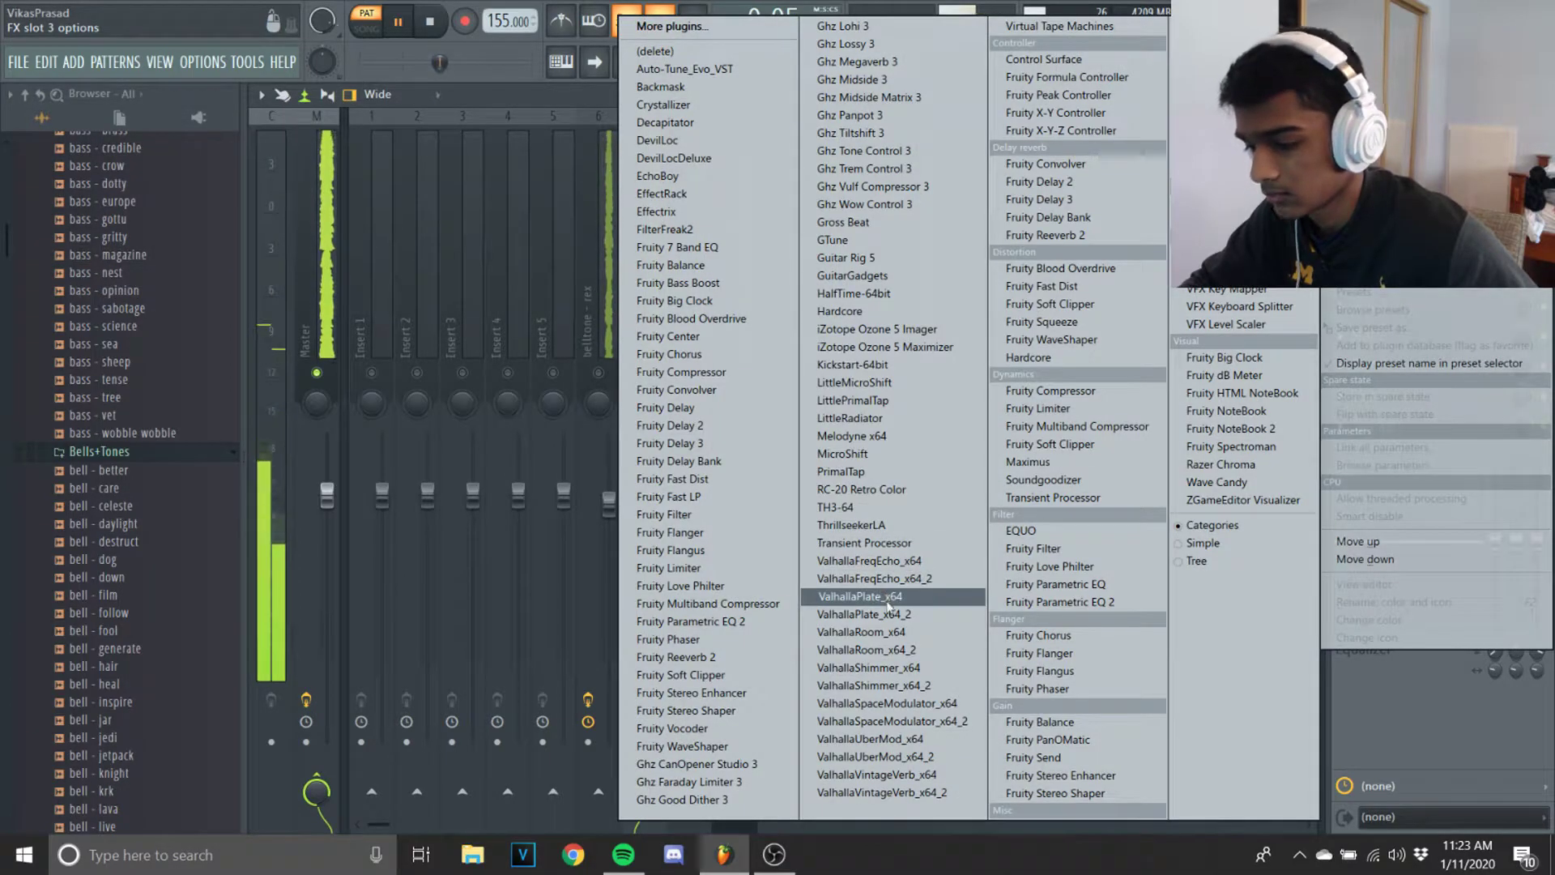
pyautogui.click(895, 637)
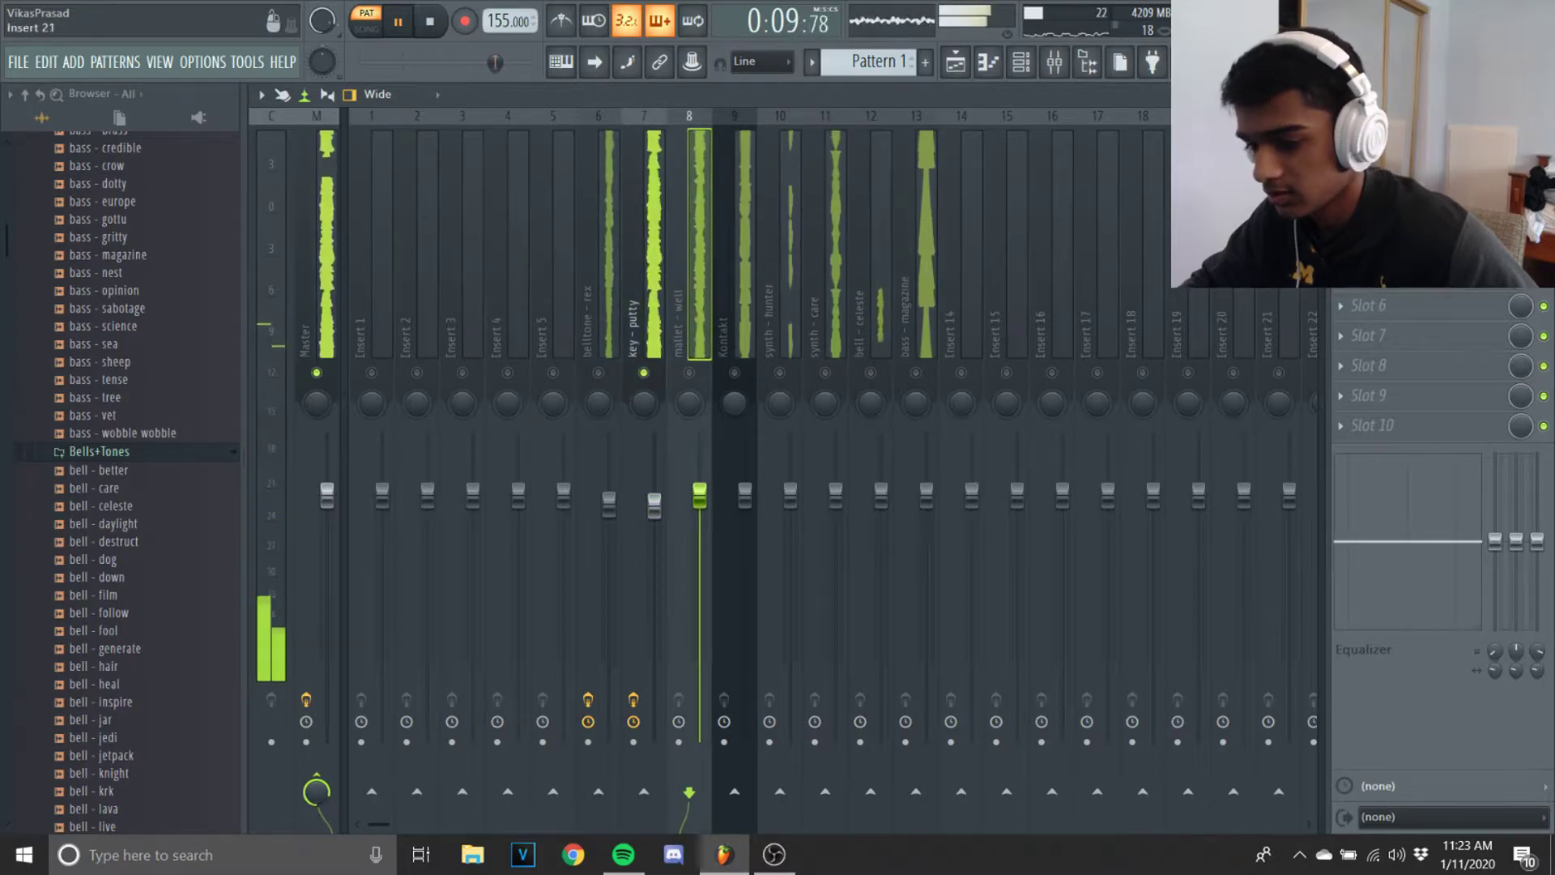
# Step: Load Fruity Parametric EQ 2 into the fourth slot of the key - putty track and pull down its high and low bands
pyautogui.press('space')
pyautogui.click(1377, 245)
pyautogui.click(1053, 604)
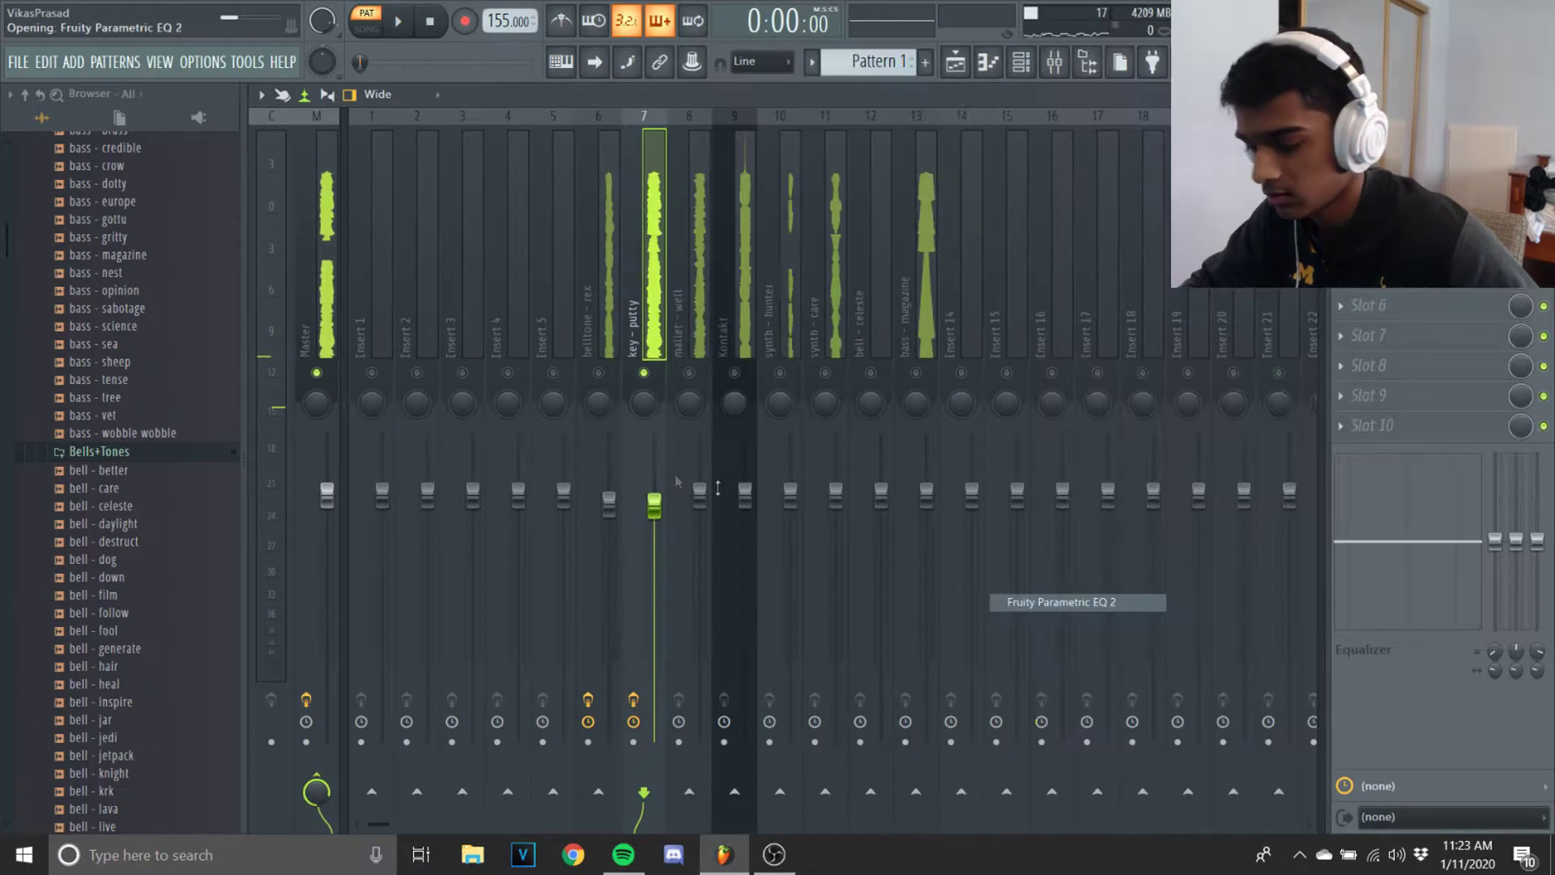
pyautogui.press('space')
pyautogui.moveTo(430, 308); pyautogui.dragTo(430, 384)
pyautogui.moveTo(154, 305); pyautogui.dragTo(188, 382)
pyautogui.click(693, 139)
# Step: Solo the mallet - well track and load ValhallaRoom into its first slot with Mix at 35.5% and Predelay at 0.2 ms
pyautogui.click(683, 334)
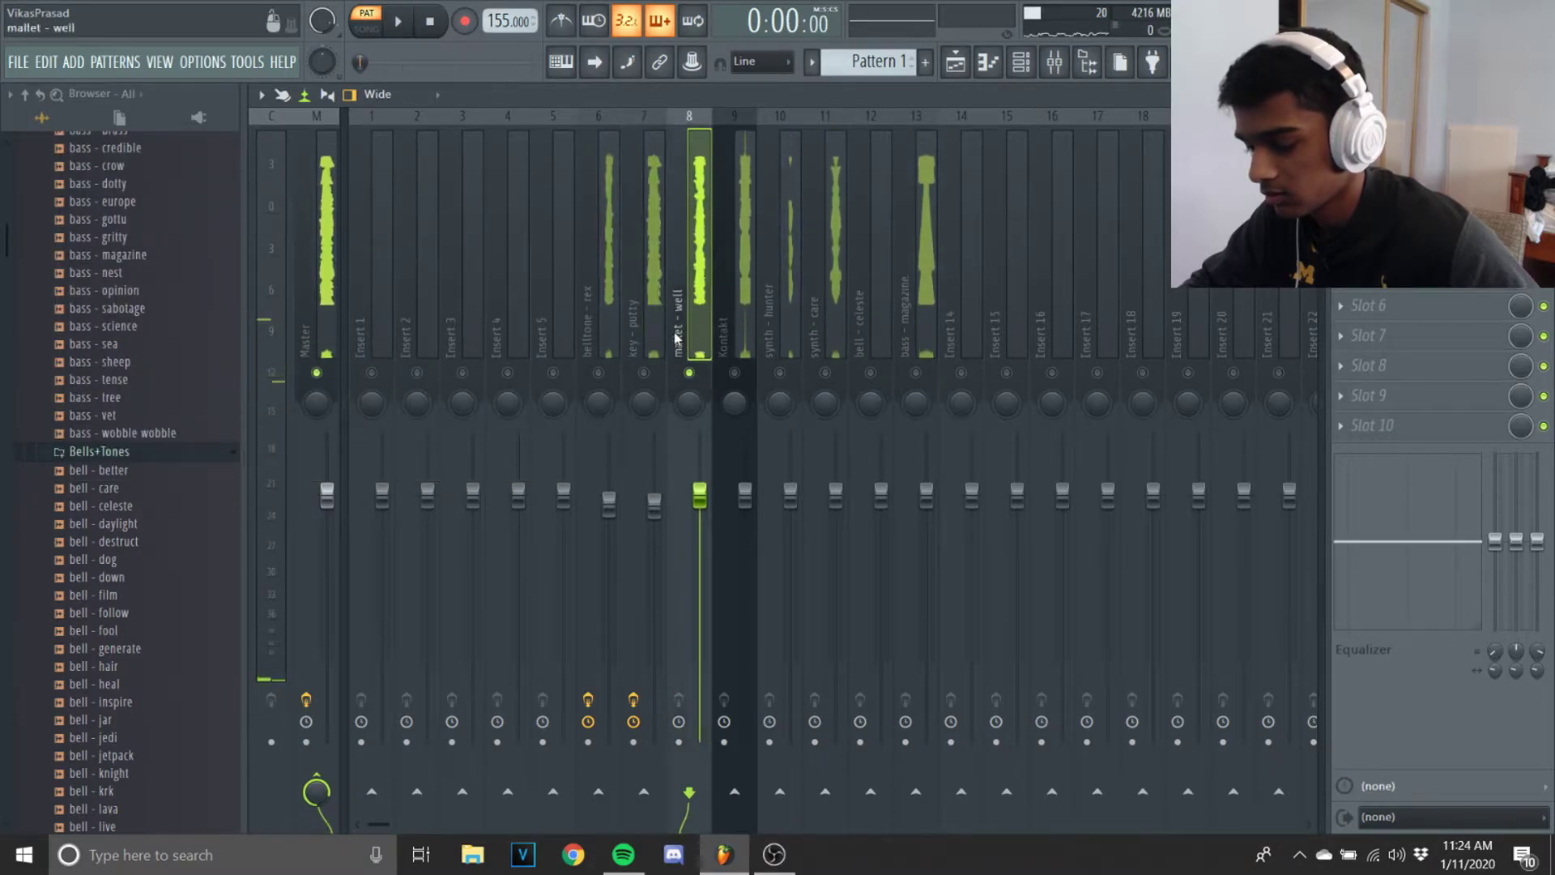
pyautogui.click(1341, 155)
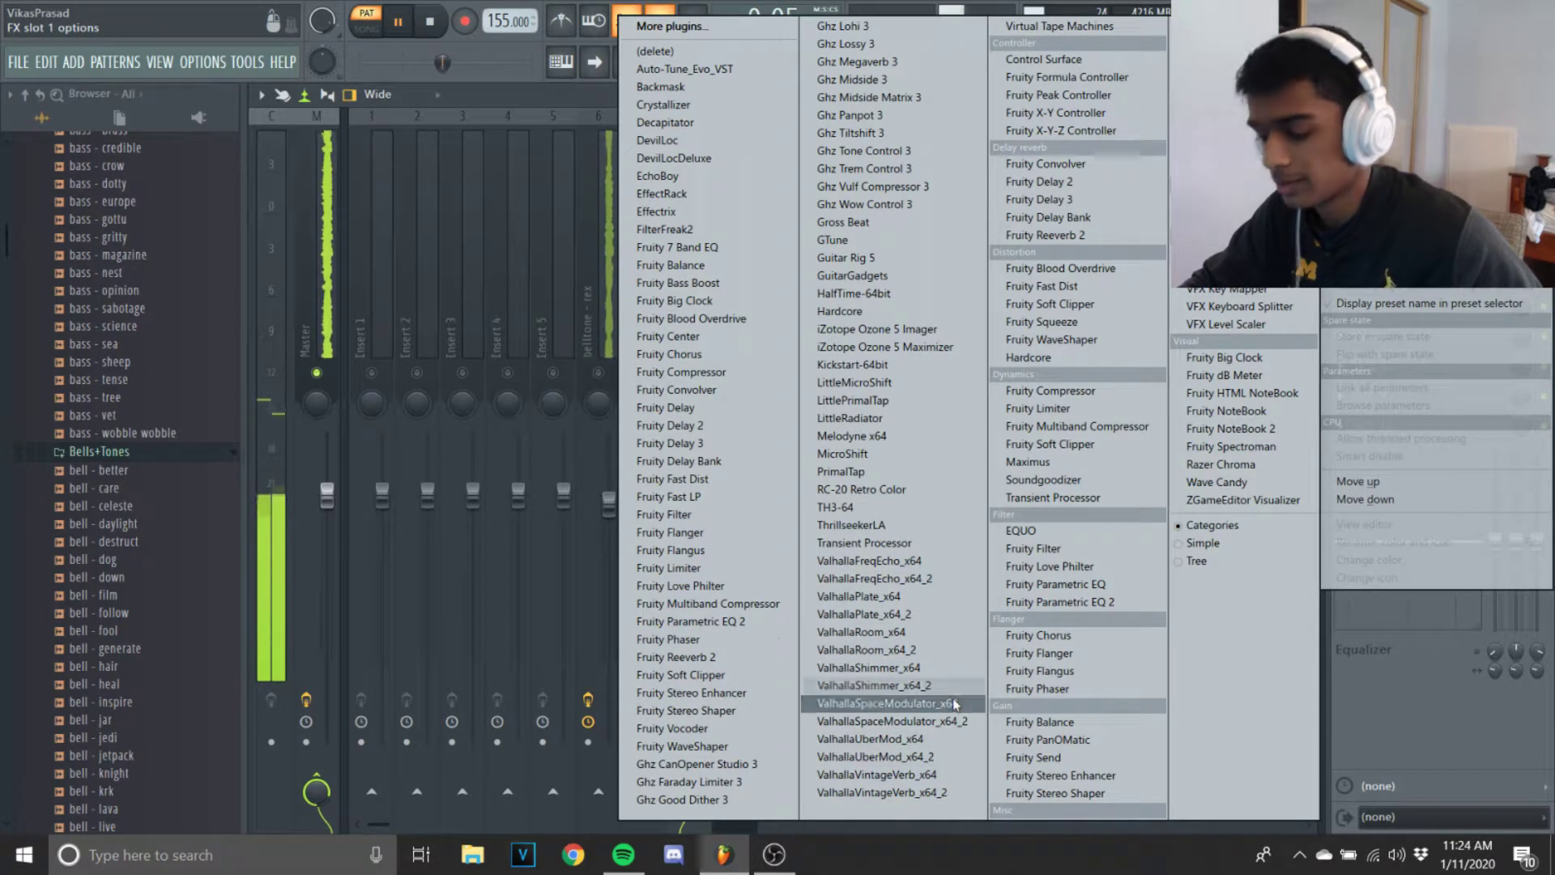
pyautogui.click(927, 638)
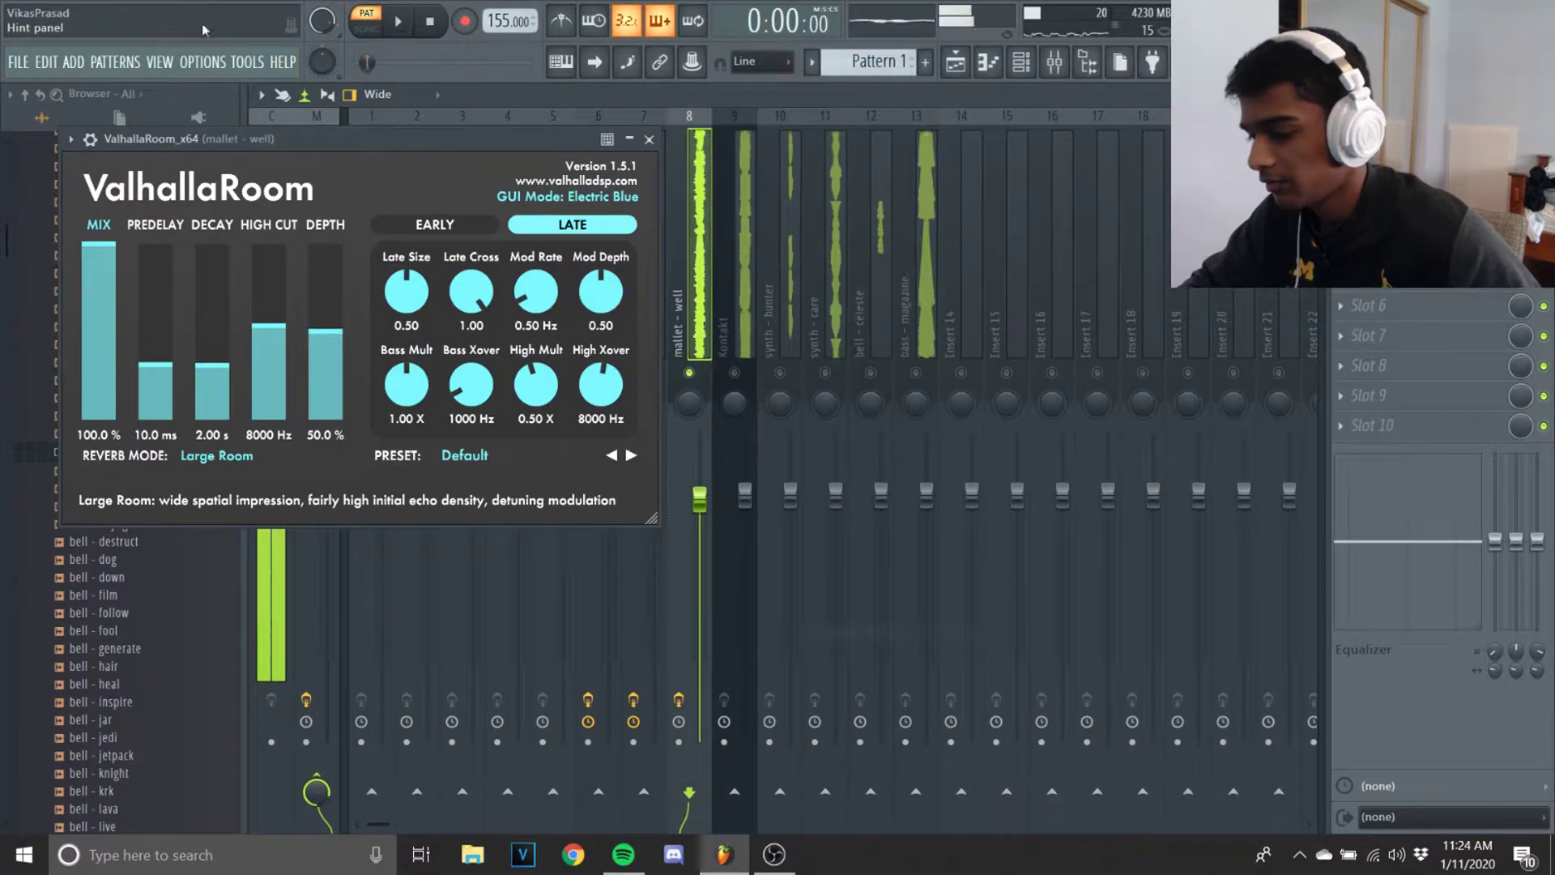
pyautogui.press('space')
pyautogui.moveTo(128, 245); pyautogui.dragTo(114, 364)
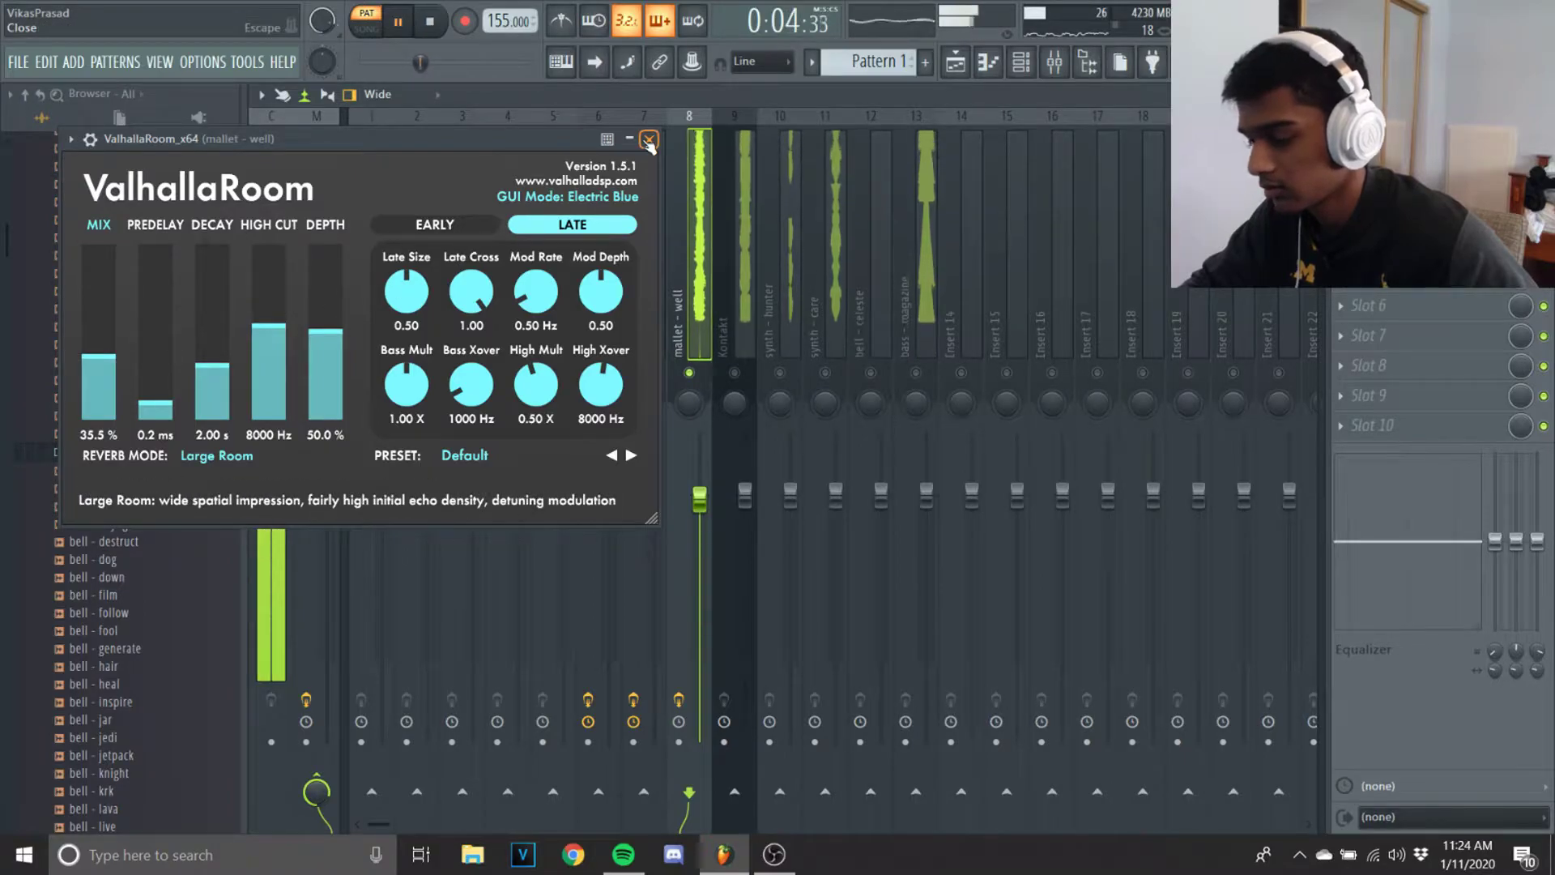
pyautogui.click(648, 139)
# Step: Load LittleRadiator into the second slot of the mallet - well track, toggle its Noise switch and raise Heat slightly
pyautogui.click(1340, 185)
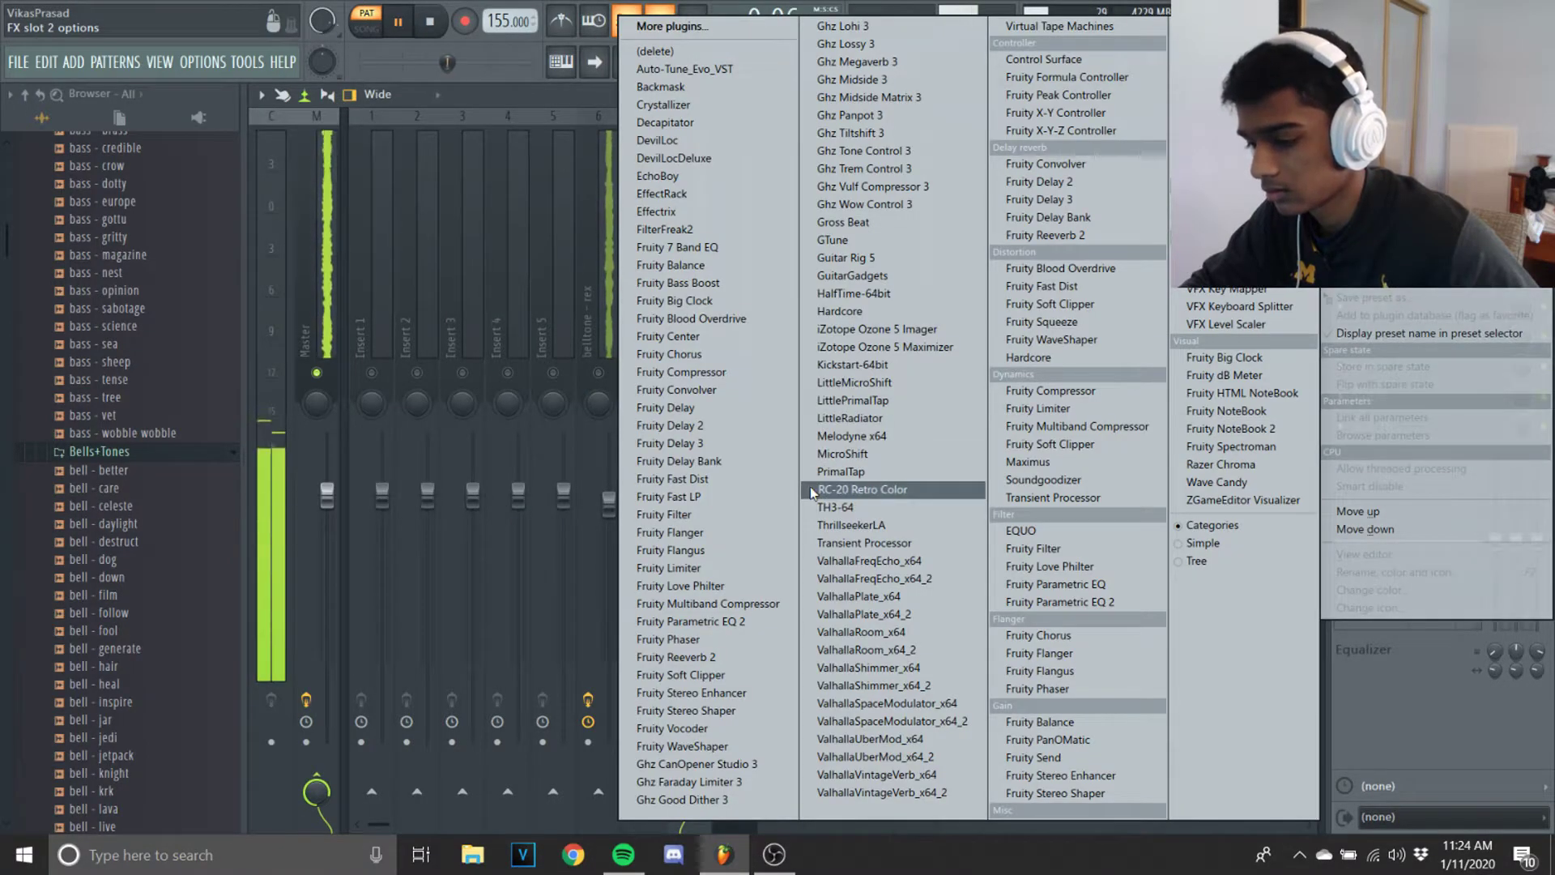
pyautogui.click(850, 419)
pyautogui.click(168, 266)
pyautogui.moveTo(232, 290); pyautogui.dragTo(233, 285)
pyautogui.click(542, 166)
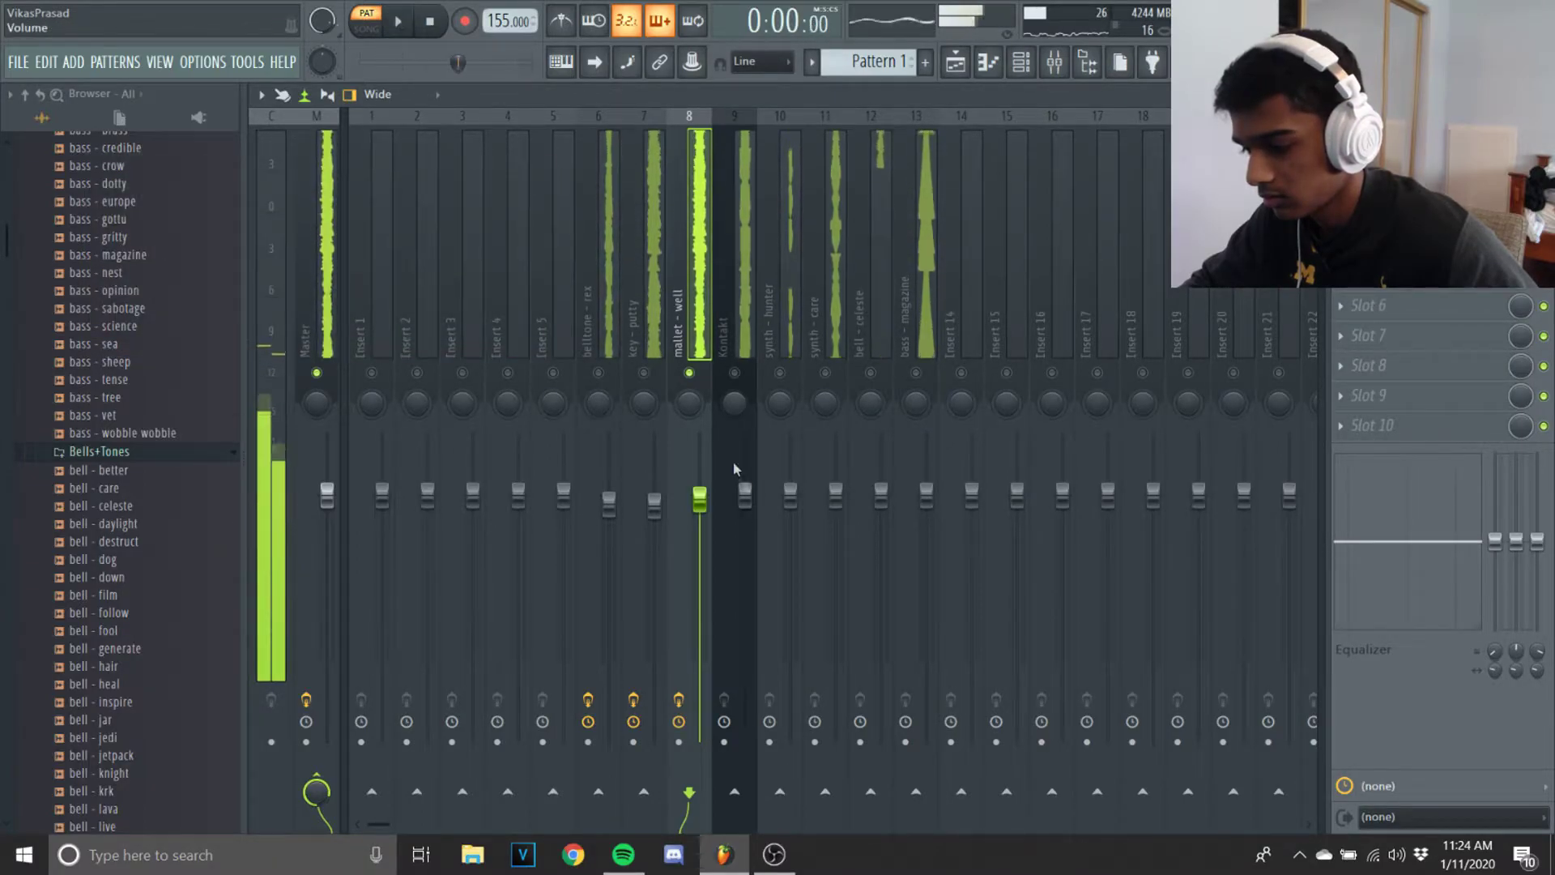
# Step: Lower the Kontakt track's volume slightly and load ValhallaVintageVerb into its first effect slot
pyautogui.moveTo(744, 494); pyautogui.dragTo(744, 499)
pyautogui.press('space')
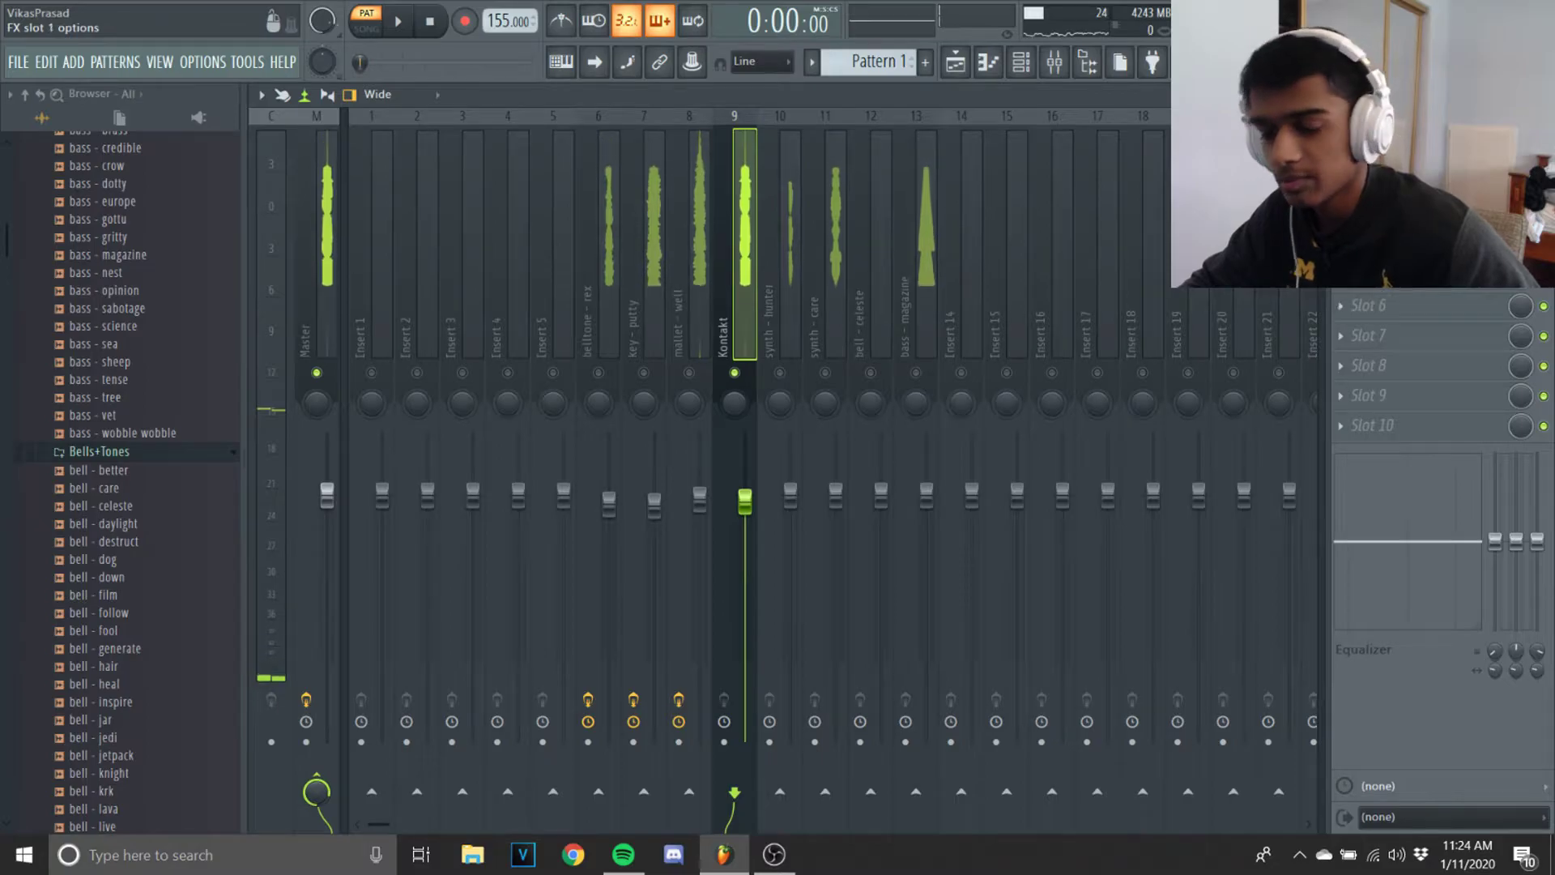
pyautogui.click(1393, 155)
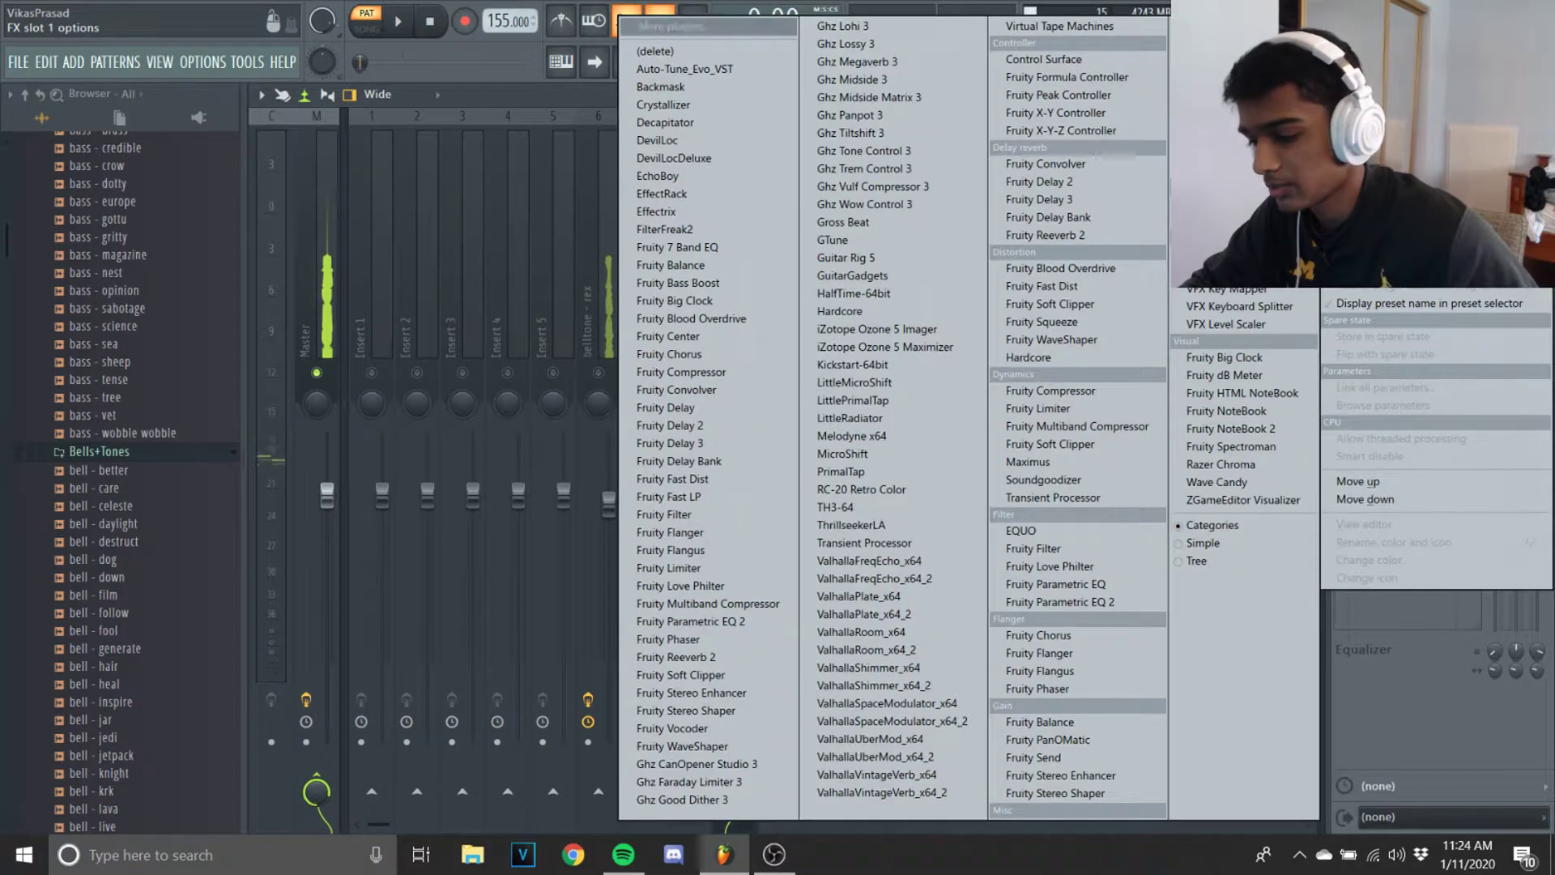
pyautogui.click(895, 776)
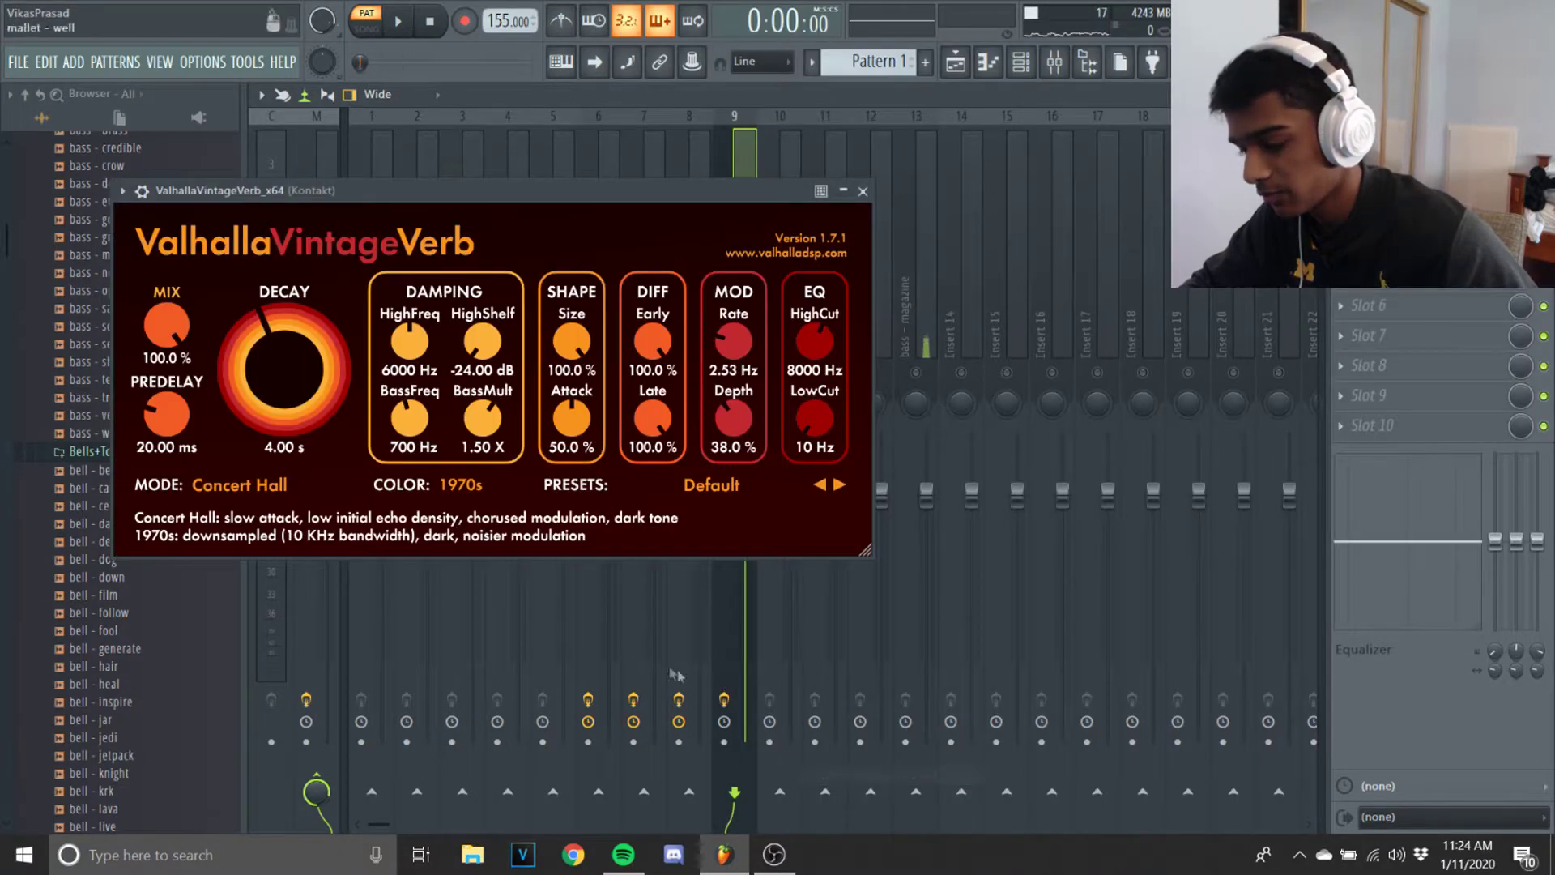
# Step: Set ValhallaVintageVerb's Decay to 2.25 s and Mix to 58% on the Kontakt track during playback, and close the plugin
pyautogui.press('space')
pyautogui.moveTo(319, 416); pyautogui.dragTo(317, 436)
pyautogui.moveTo(150, 324); pyautogui.dragTo(150, 346)
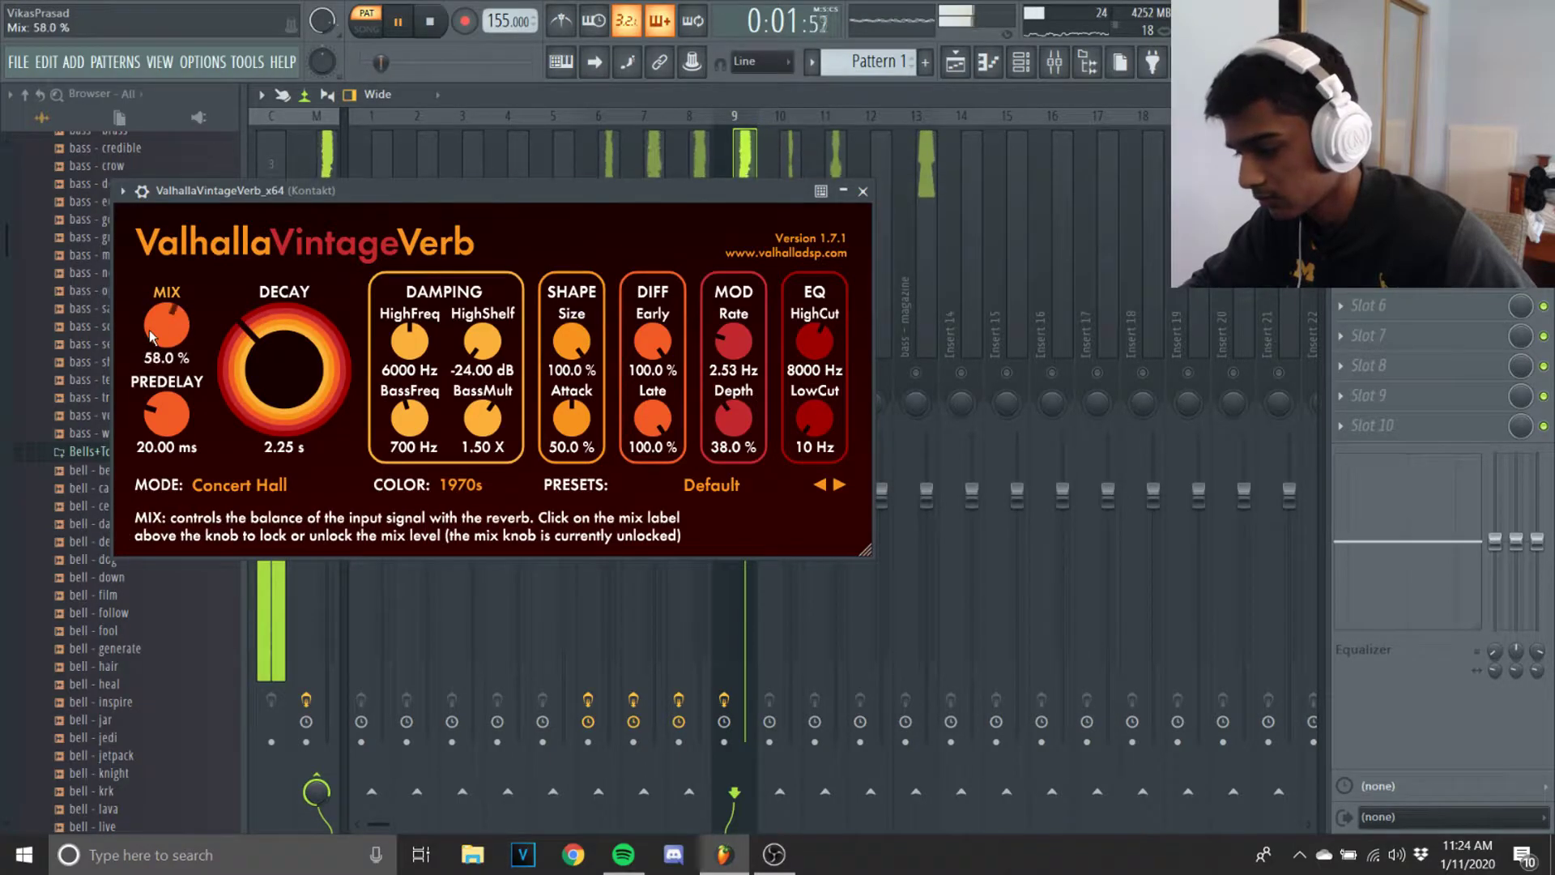
pyautogui.click(863, 191)
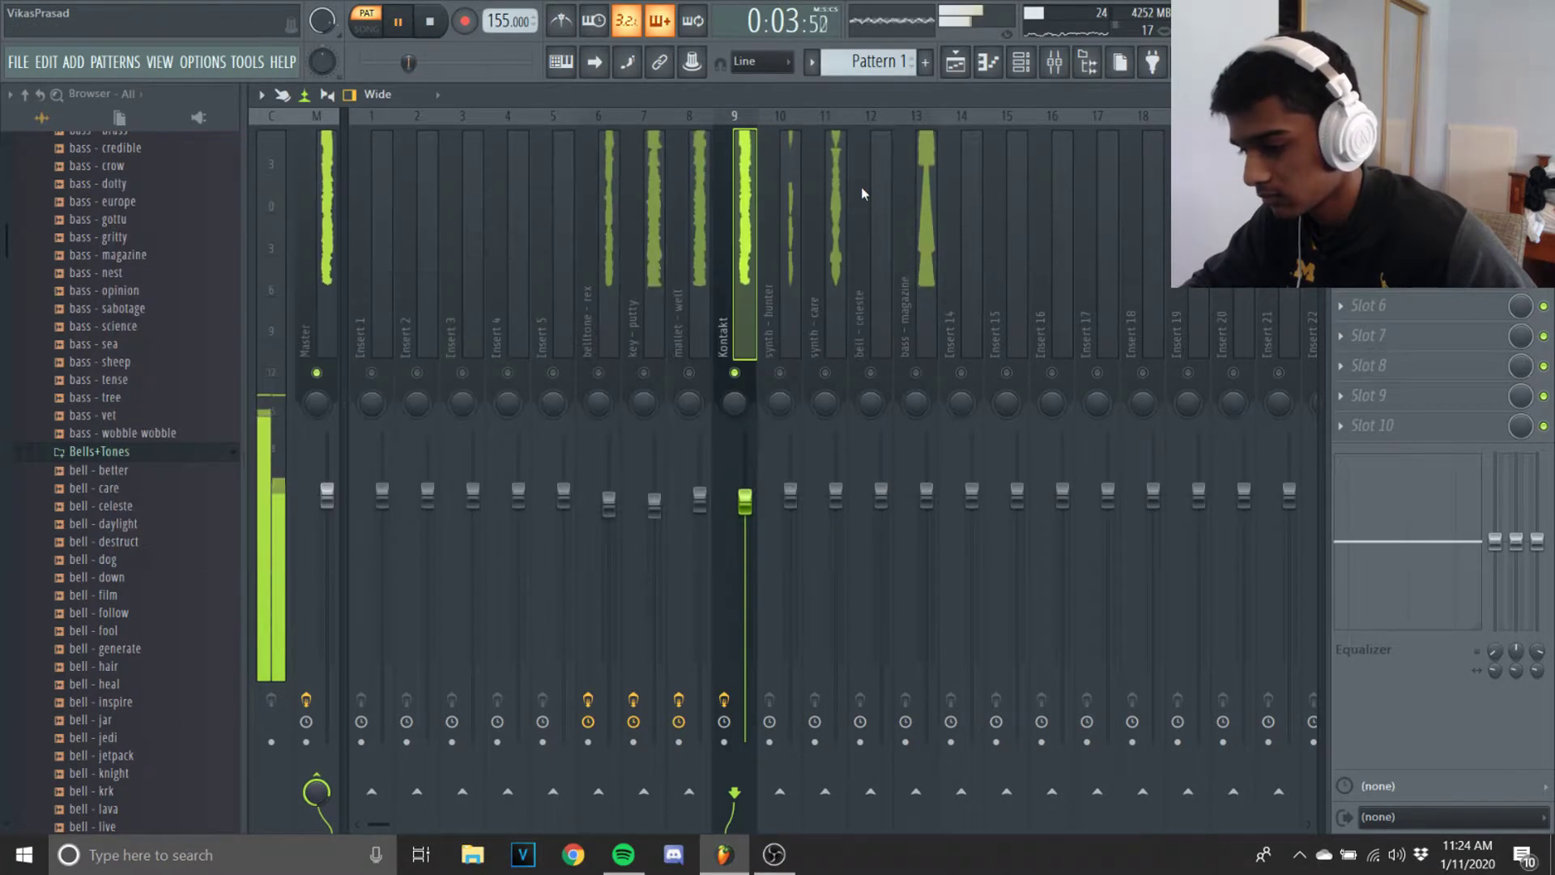
# Step: Solo the synth - hunter track and load Fruity Flanger into its first effect slot
pyautogui.click(779, 328)
pyautogui.press('space')
pyautogui.click(1341, 156)
pyautogui.moveTo(1375, 174)
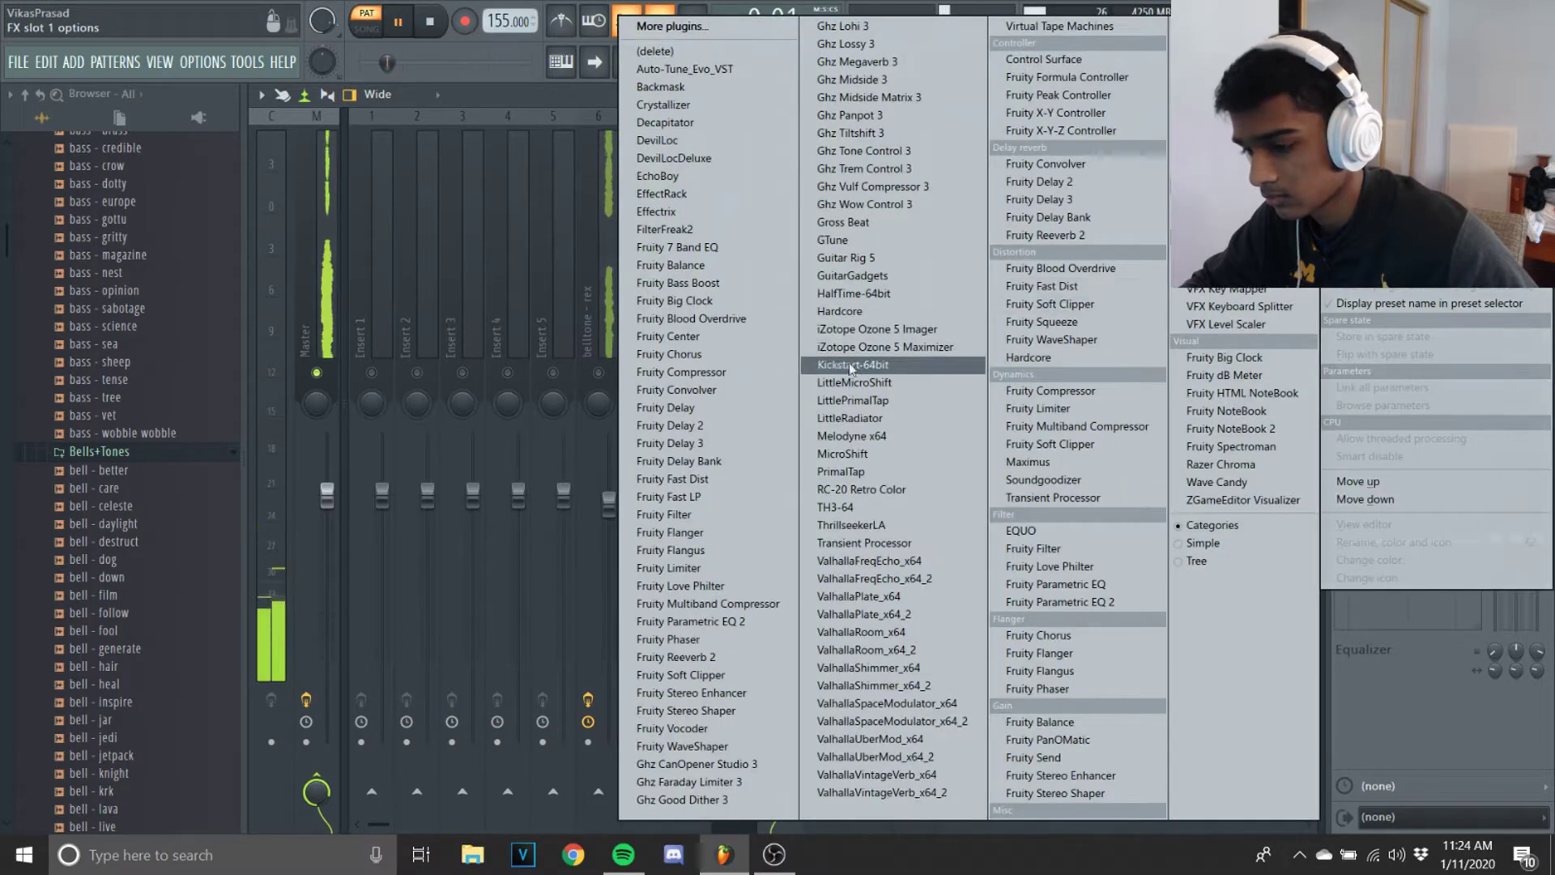
pyautogui.click(726, 533)
# Step: Apply the Fruity Flanger preset with 0.79710 ms delay and 18 percent feedback on the synth - hunter track, and close the plugin
pyautogui.press('space')
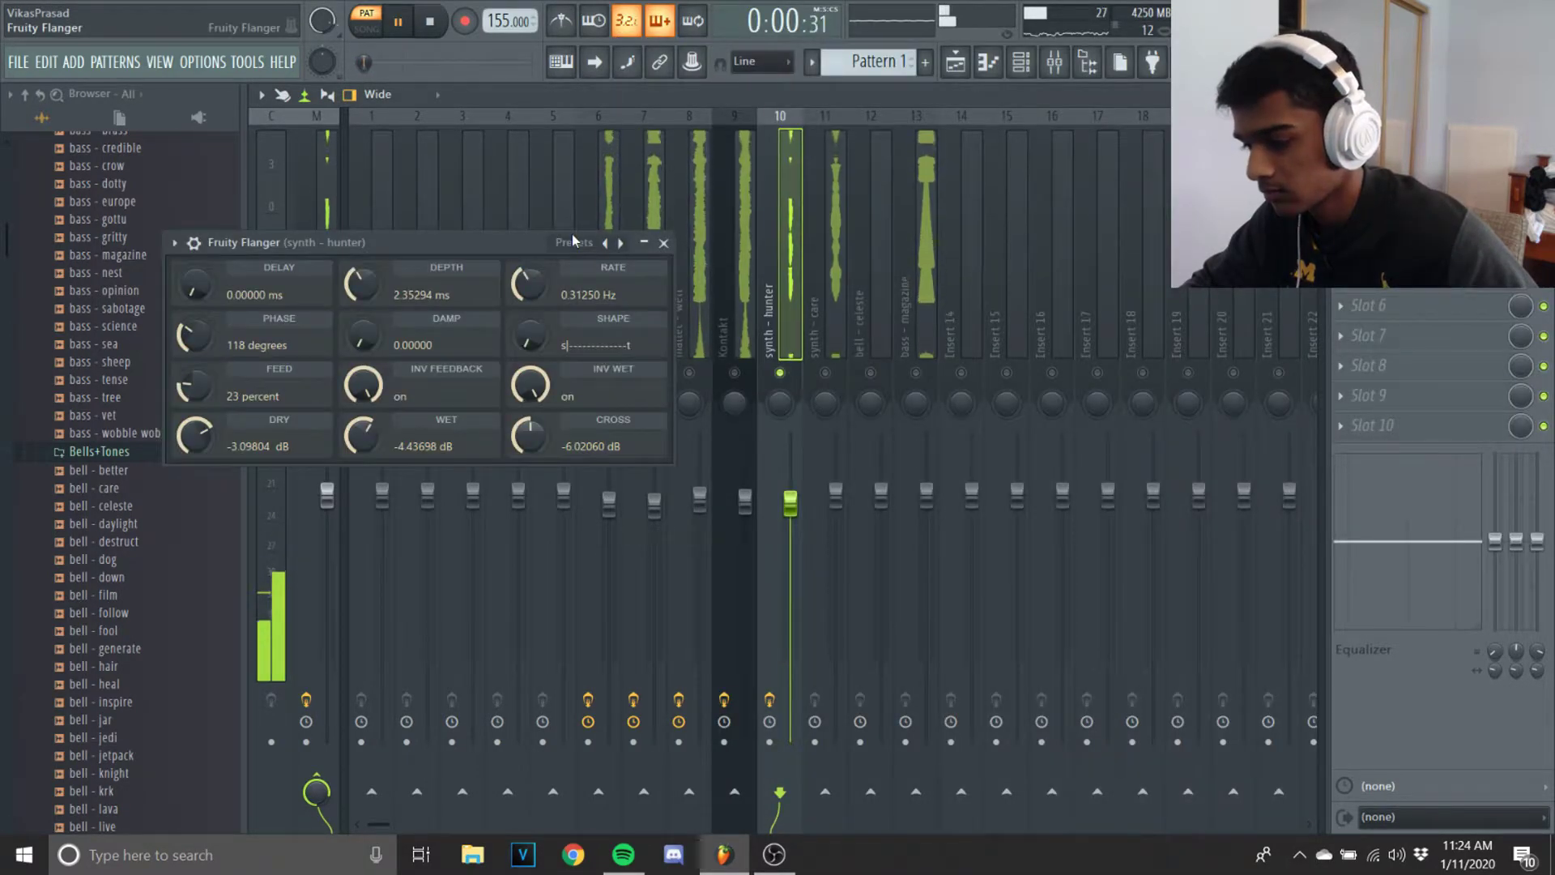
pyautogui.click(561, 243)
pyautogui.click(627, 553)
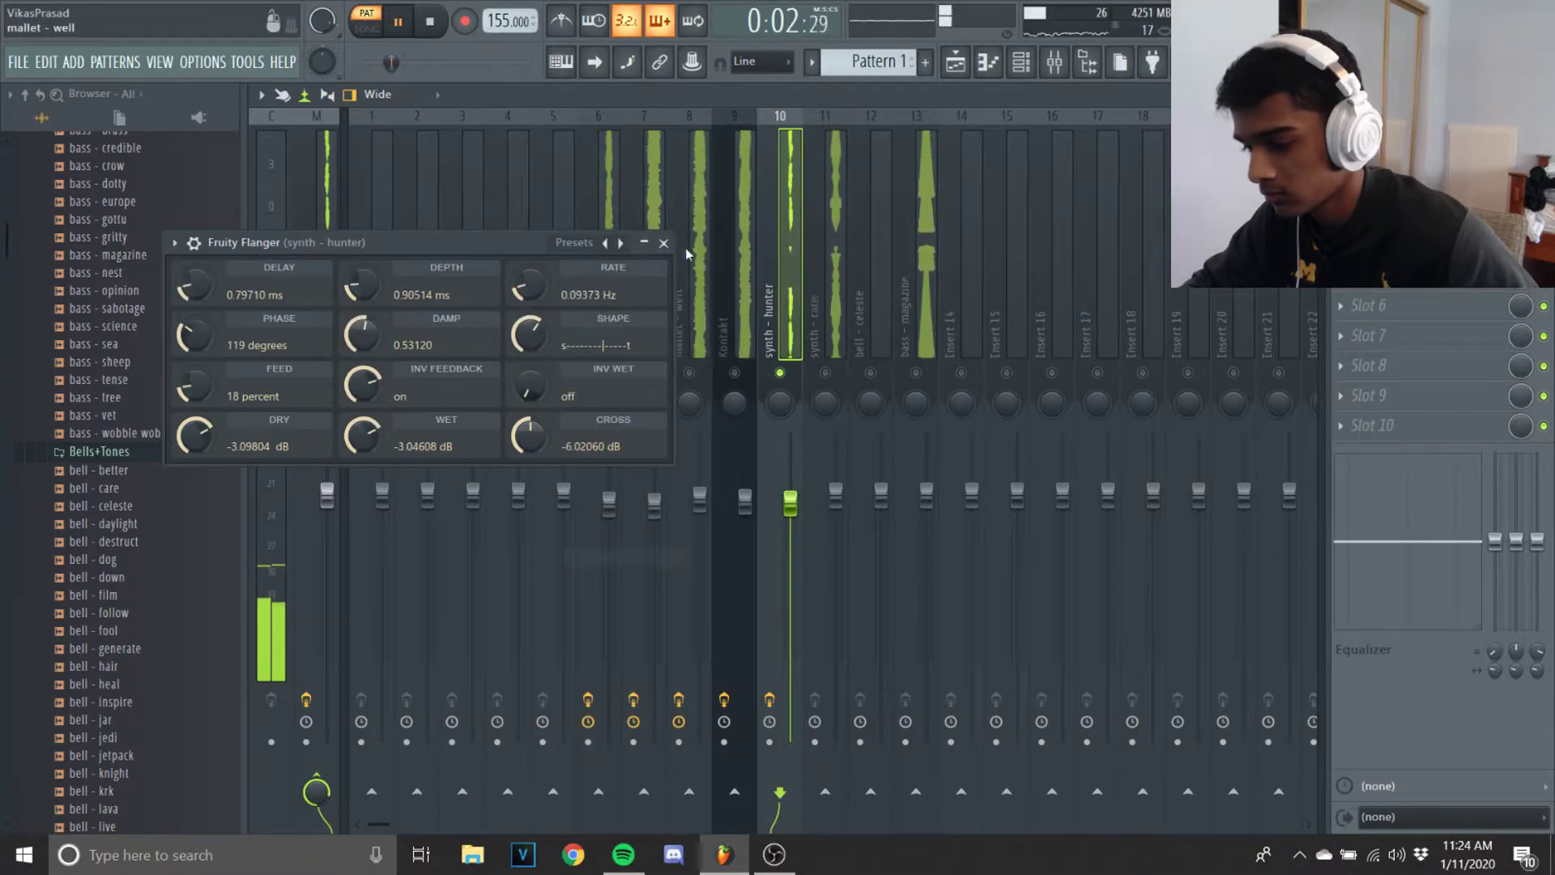
pyautogui.click(663, 243)
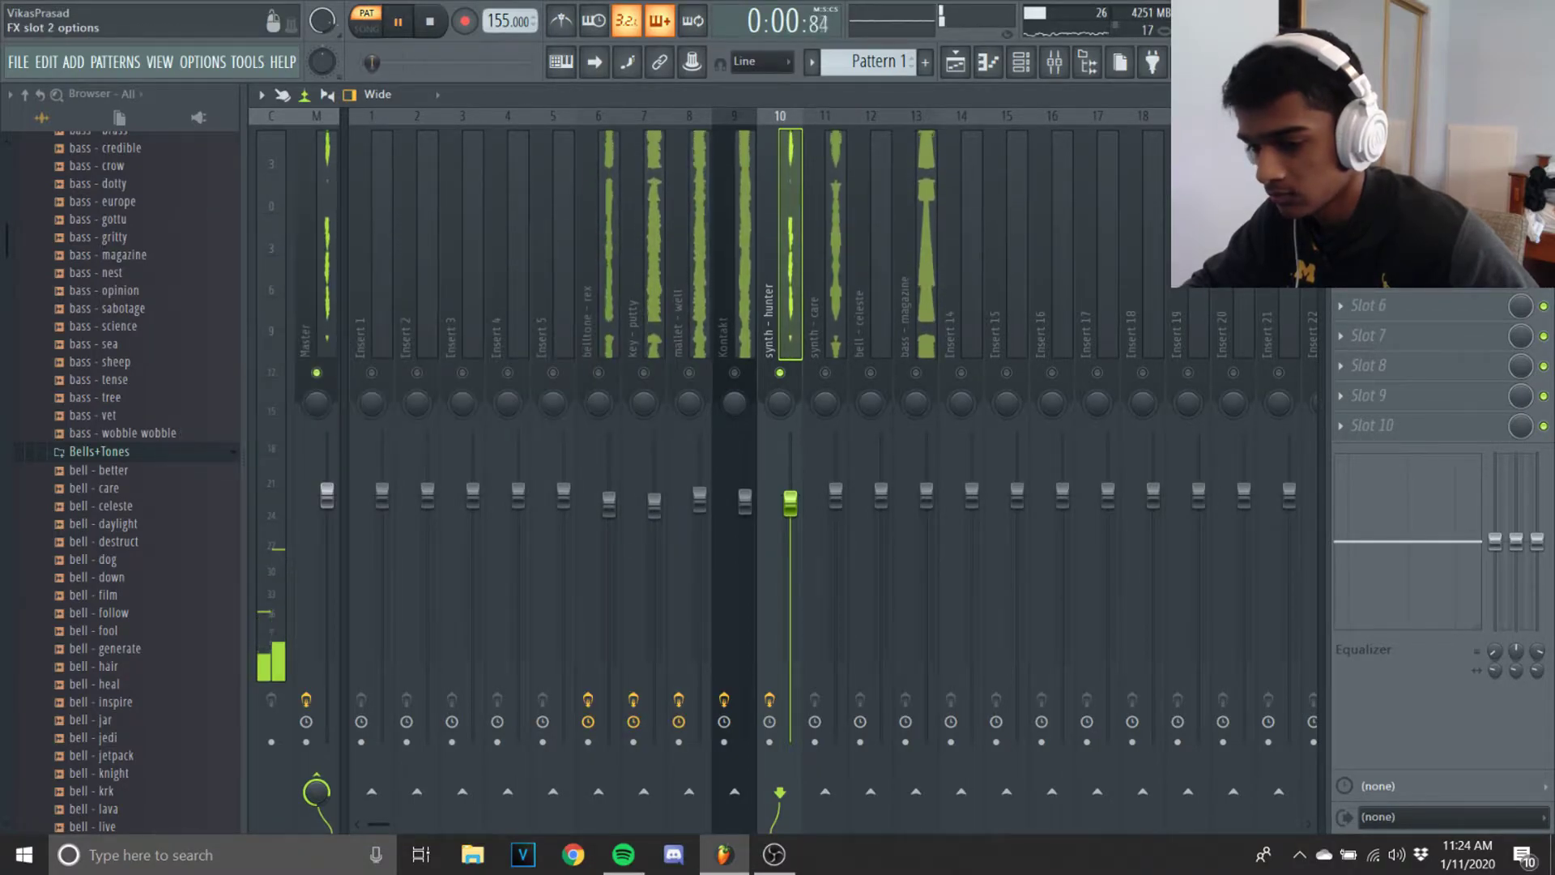
# Step: Load Ghz Midside Matrix 3 into the second slot of the synth - hunter track, raising Side and lowering Mid
pyautogui.click(1341, 185)
pyautogui.moveTo(1375, 203)
pyautogui.click(880, 98)
pyautogui.moveTo(539, 406); pyautogui.dragTo(535, 382)
pyautogui.moveTo(463, 406); pyautogui.dragTo(462, 421)
pyautogui.click(641, 269)
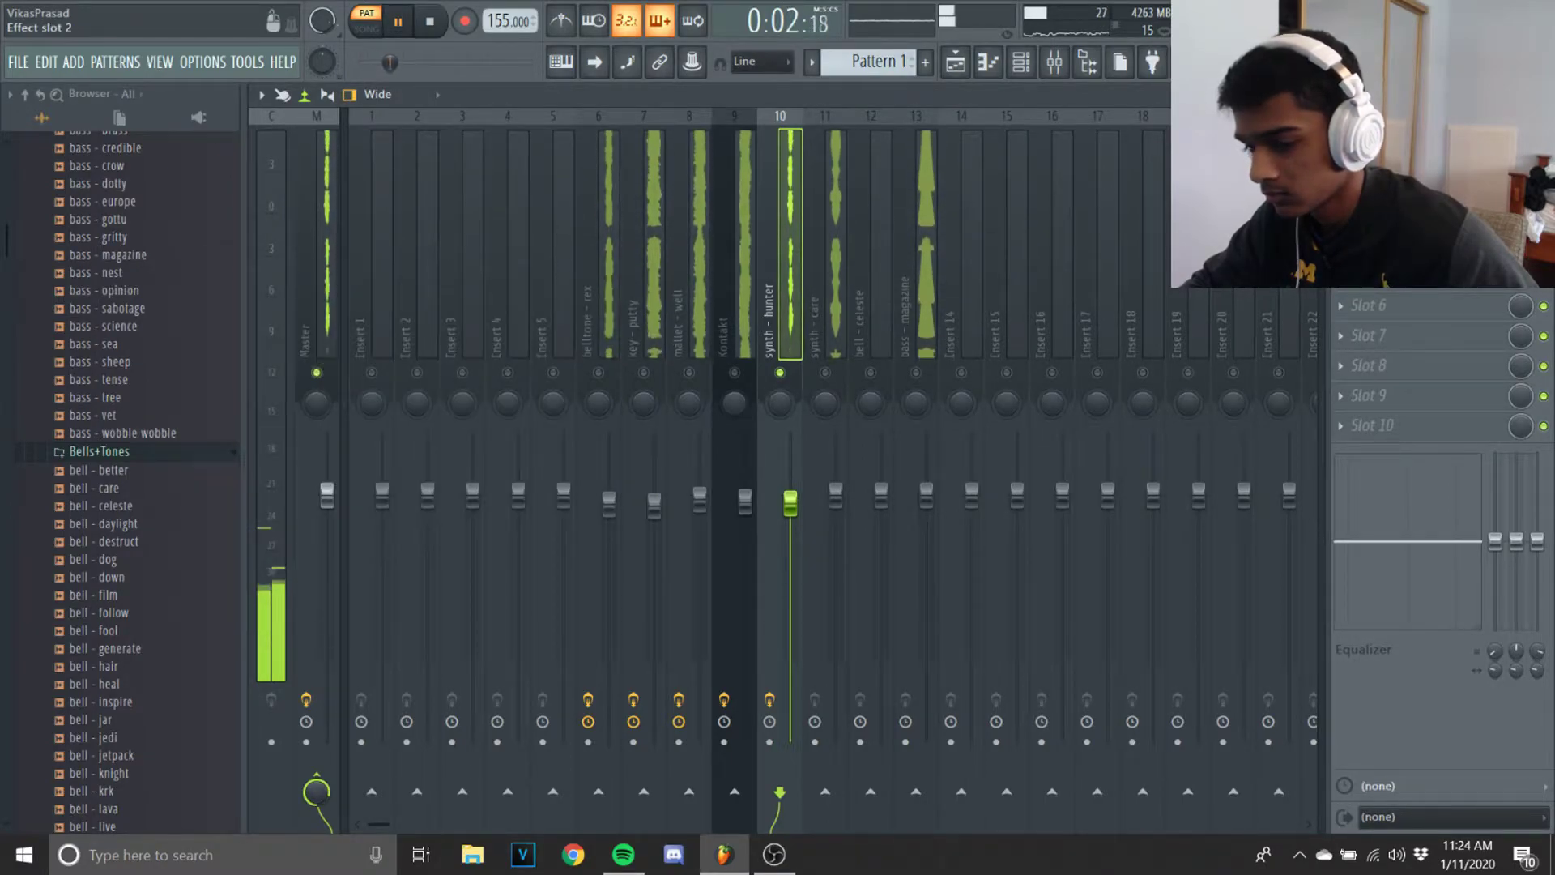
# Step: Load LittleRadiator into the third effect slot of the synth - hunter track with Noise off, and close the plugin
pyautogui.click(1341, 215)
pyautogui.moveTo(1375, 233)
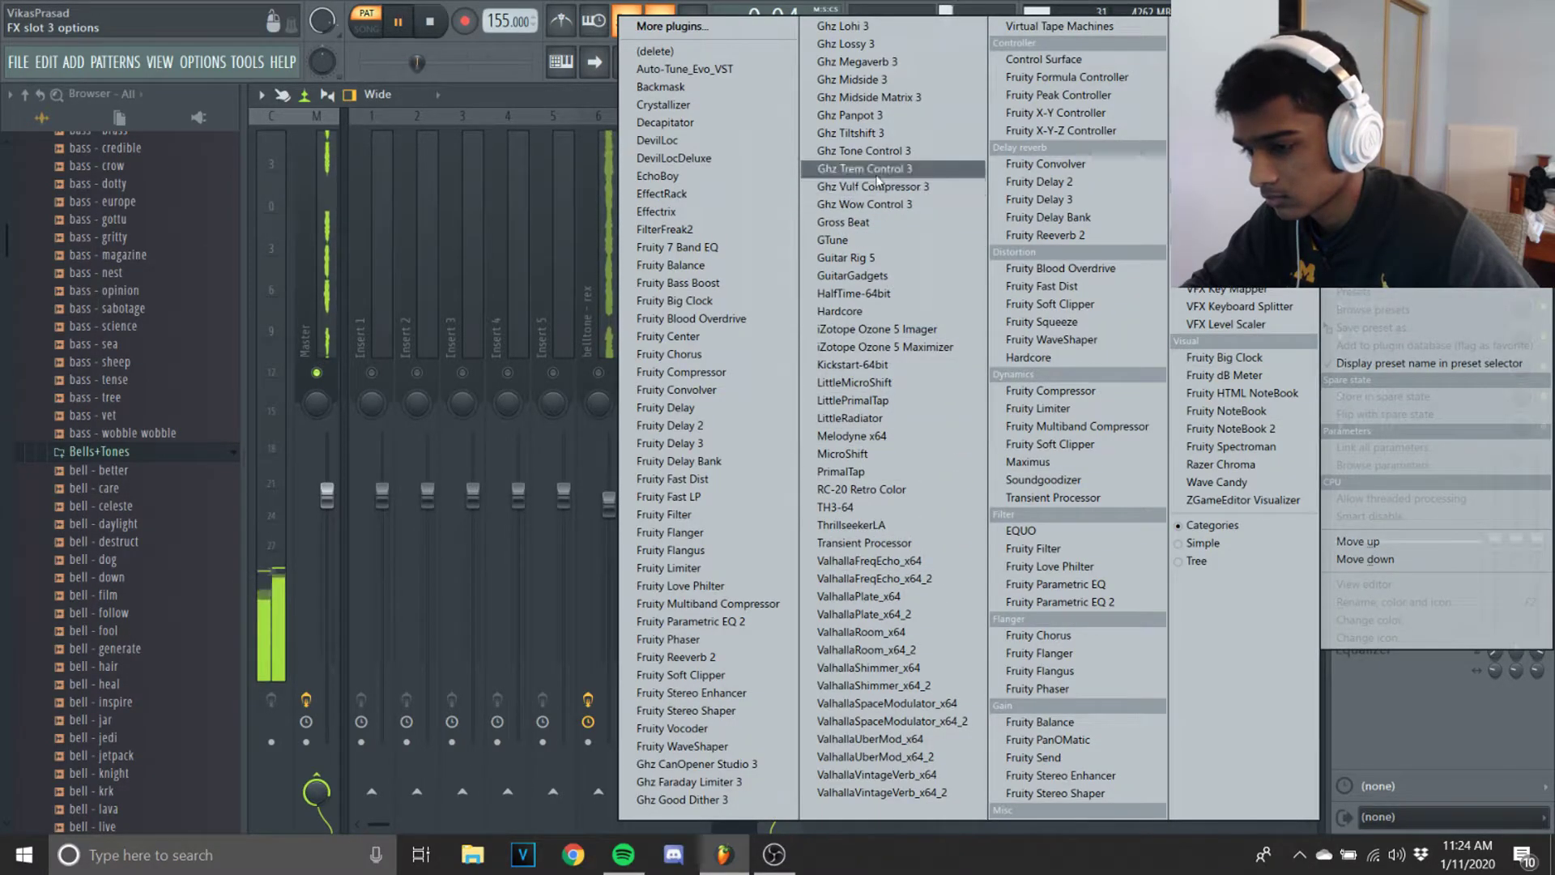
pyautogui.click(859, 419)
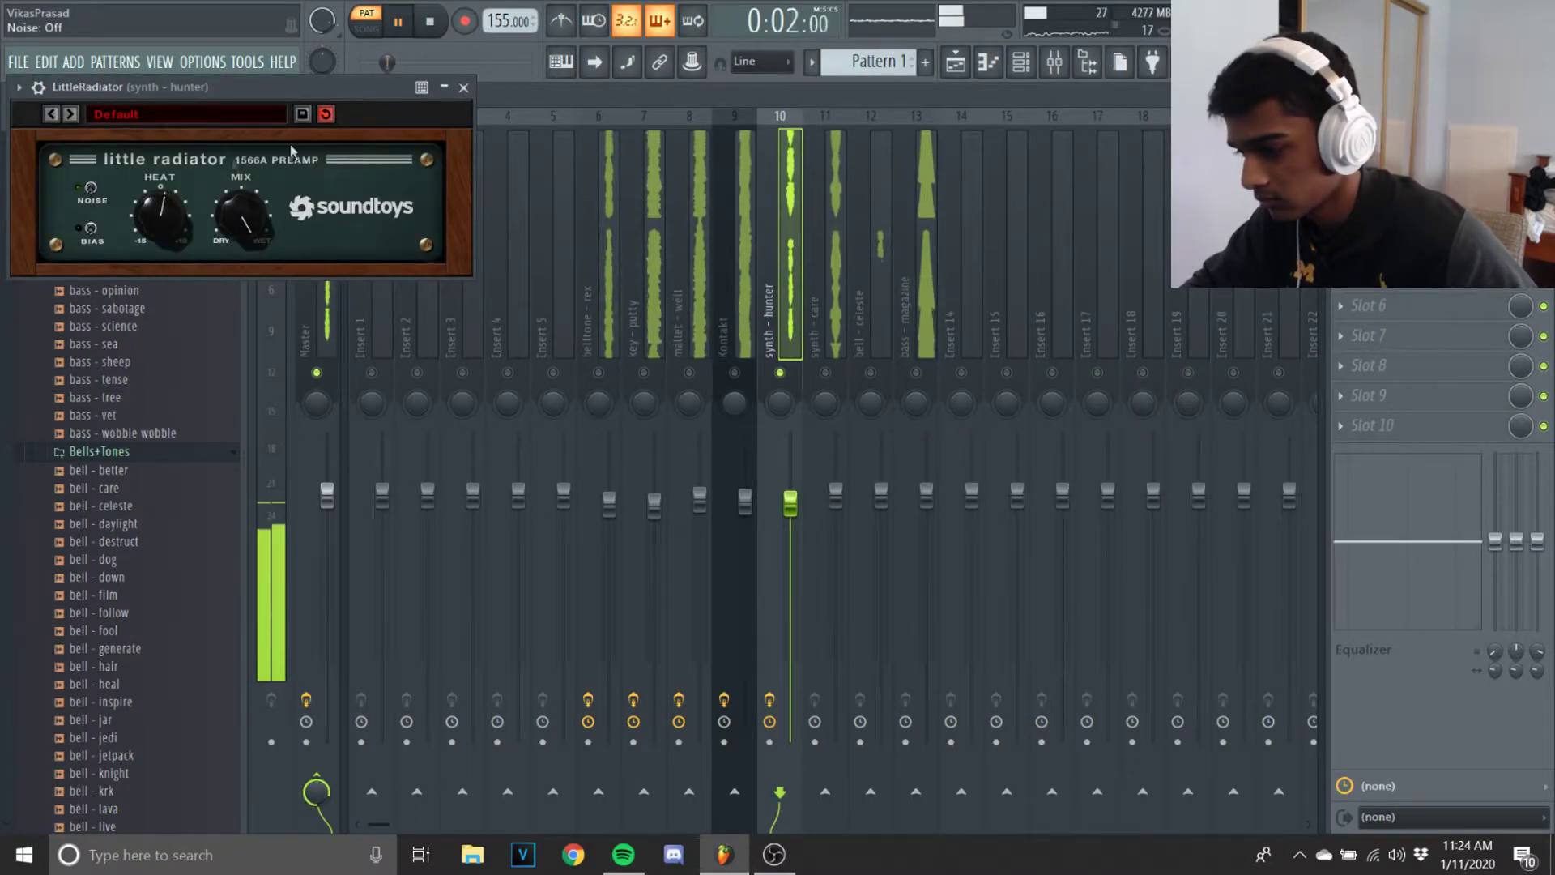
pyautogui.click(464, 87)
# Step: Solo the synth - care track and load Fruity Phaser into its first effect slot
pyautogui.press('space')
pyautogui.click(821, 344)
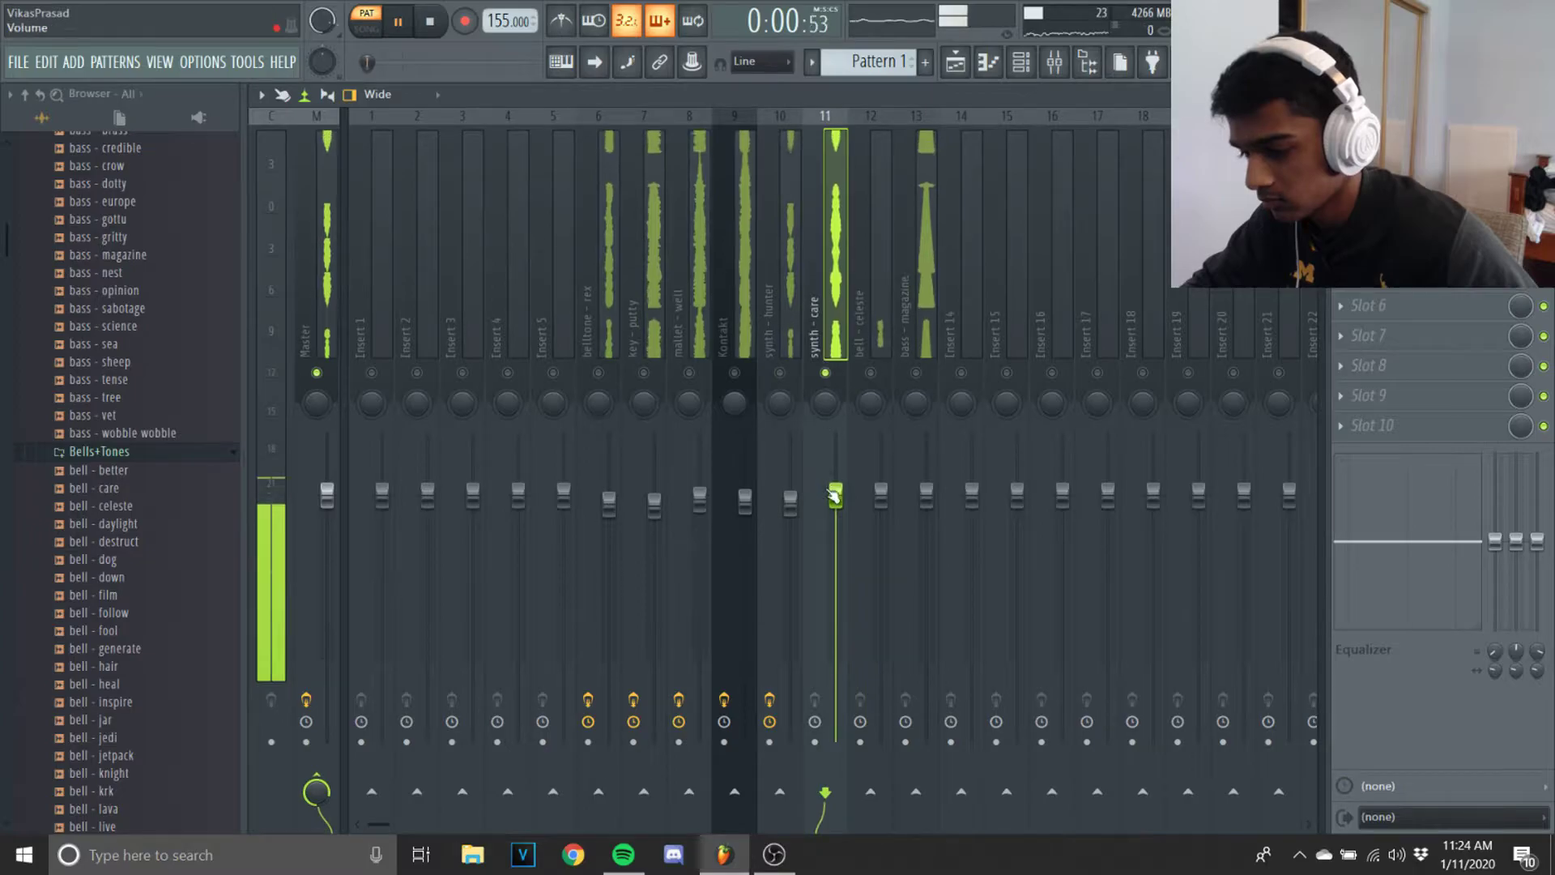
pyautogui.click(1360, 155)
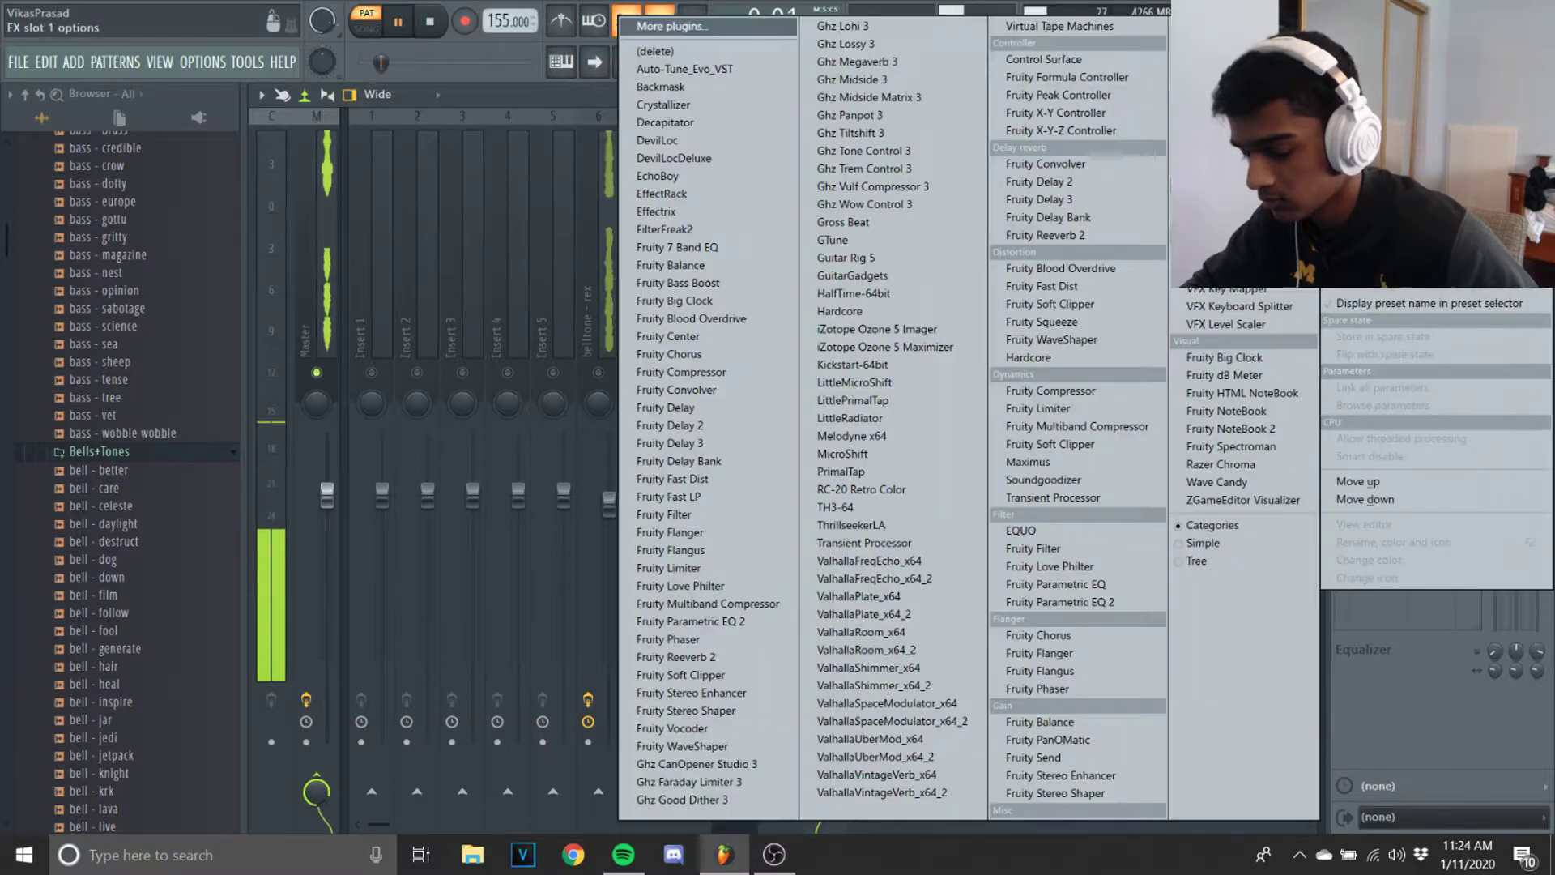
pyautogui.click(694, 640)
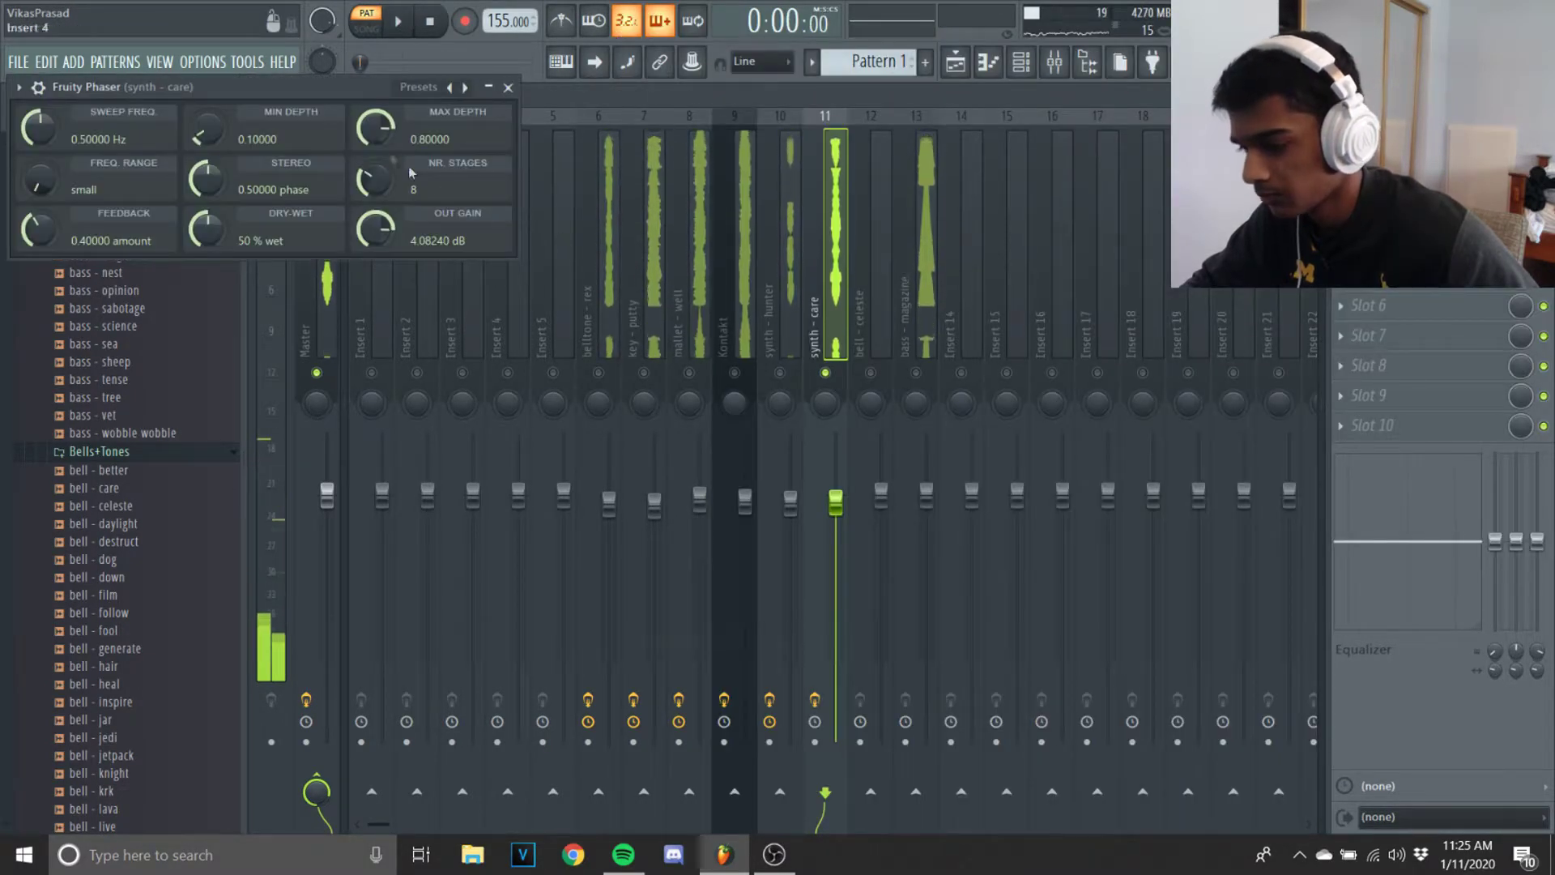
# Step: Apply the Subtle preset to Fruity Phaser on the synth - care track, close the plugin and play the pattern
pyautogui.click(419, 86)
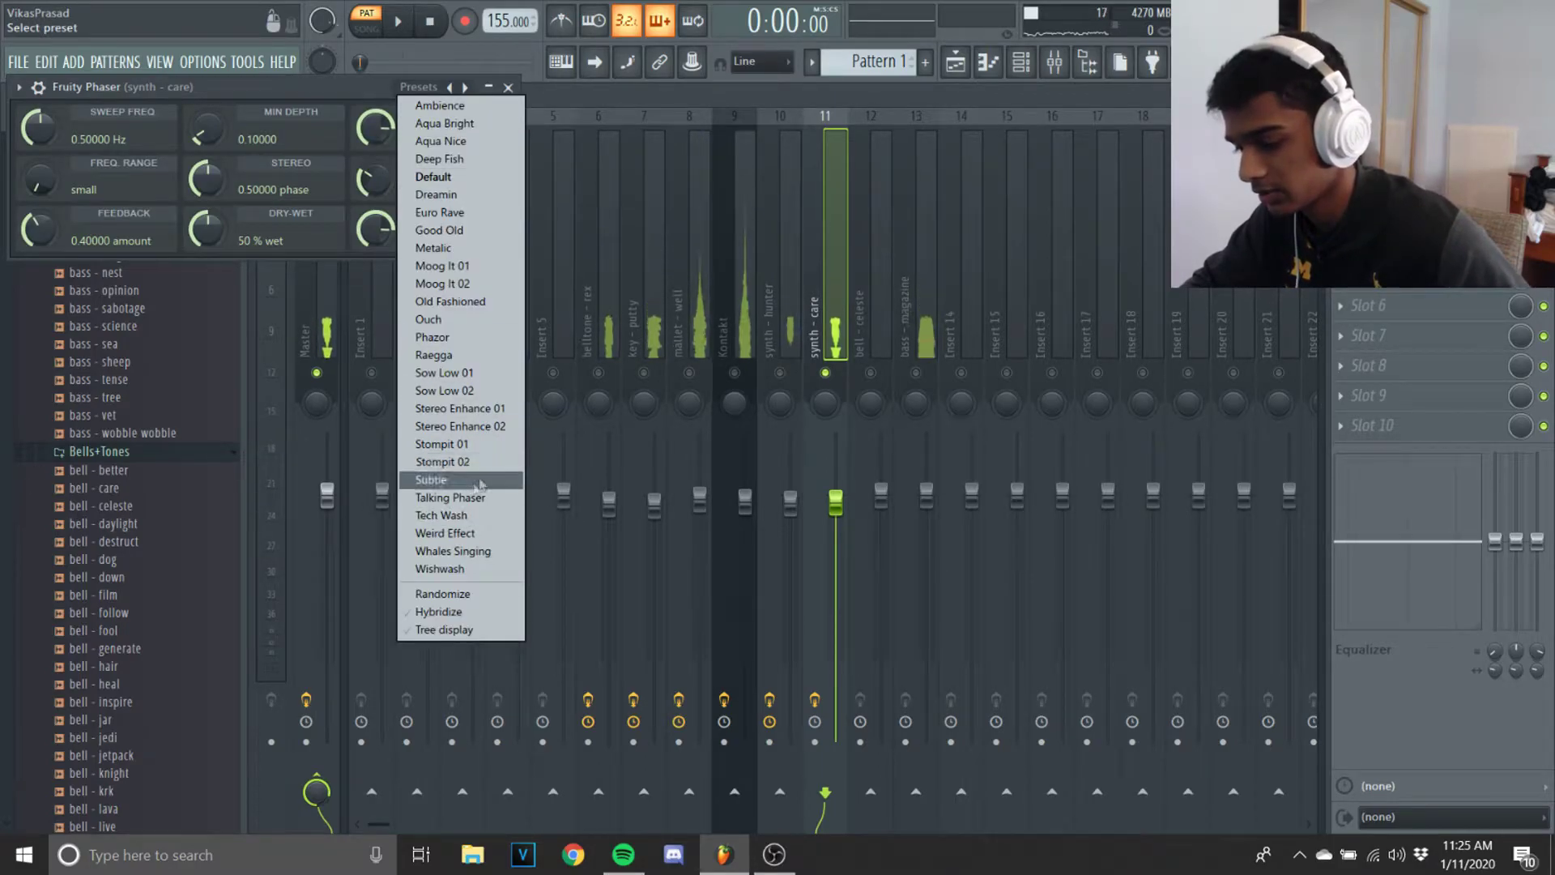
pyautogui.click(454, 479)
pyautogui.click(508, 86)
pyautogui.press('space')
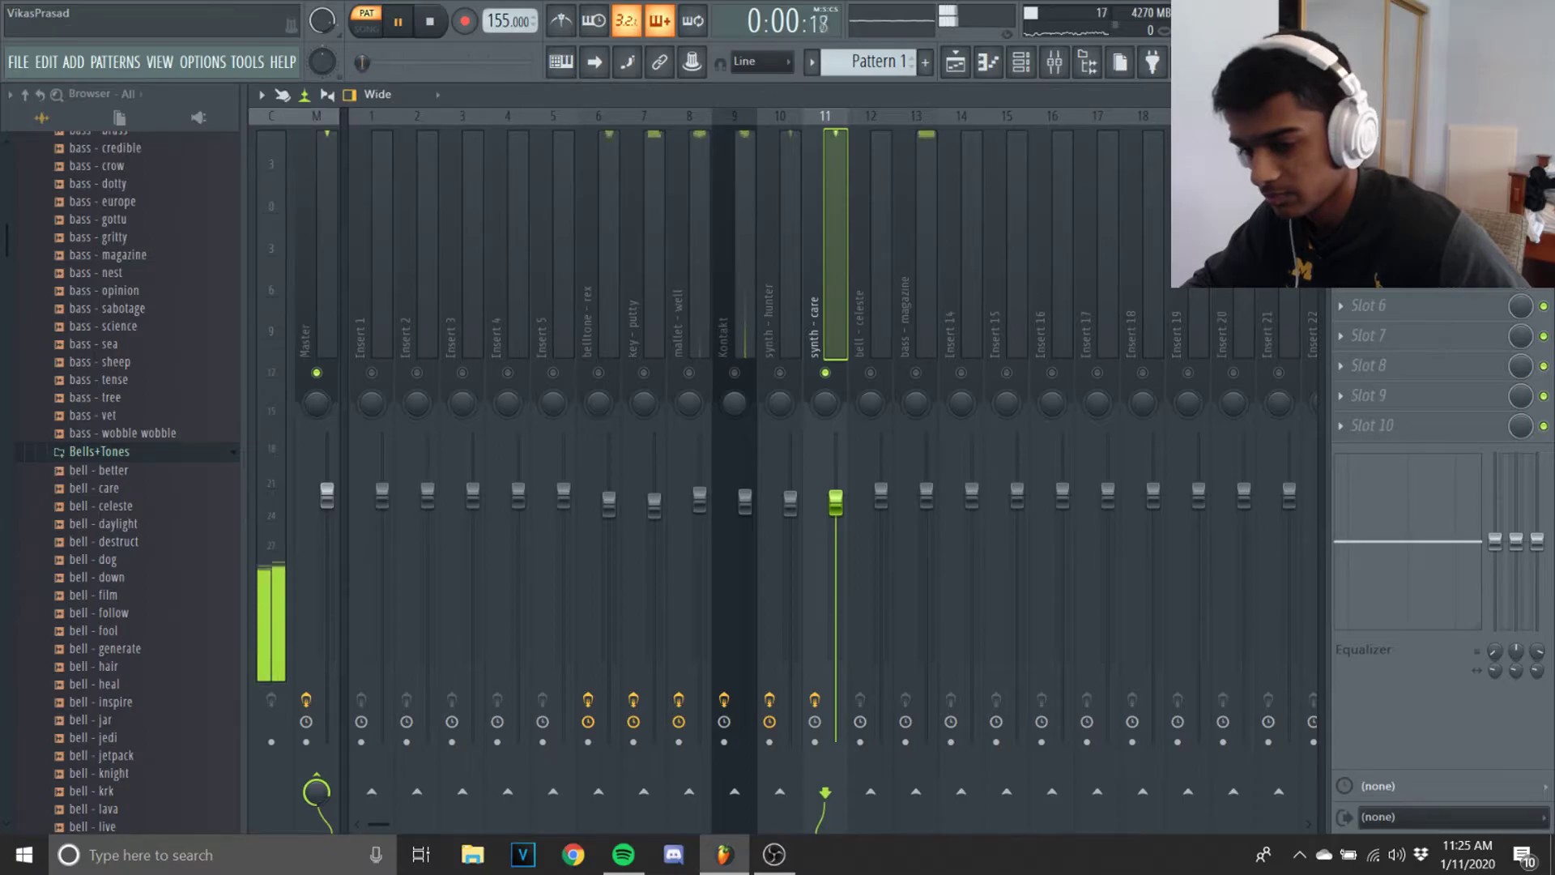
# Step: Load EchoBoy into the second effect slot of the synth - care track and stop playback
pyautogui.click(1385, 185)
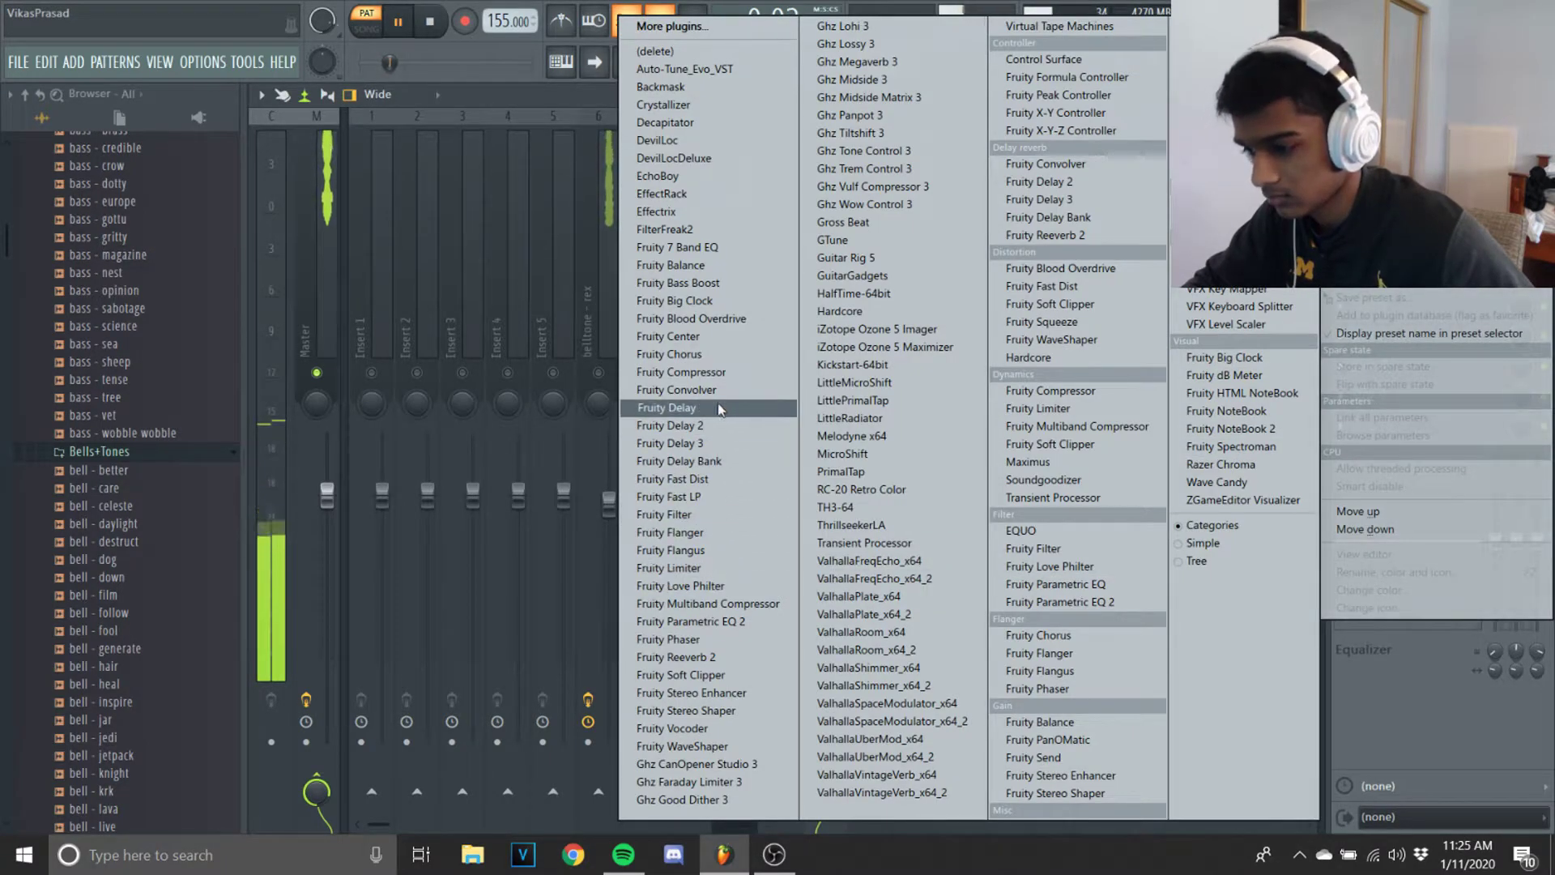
pyautogui.click(731, 176)
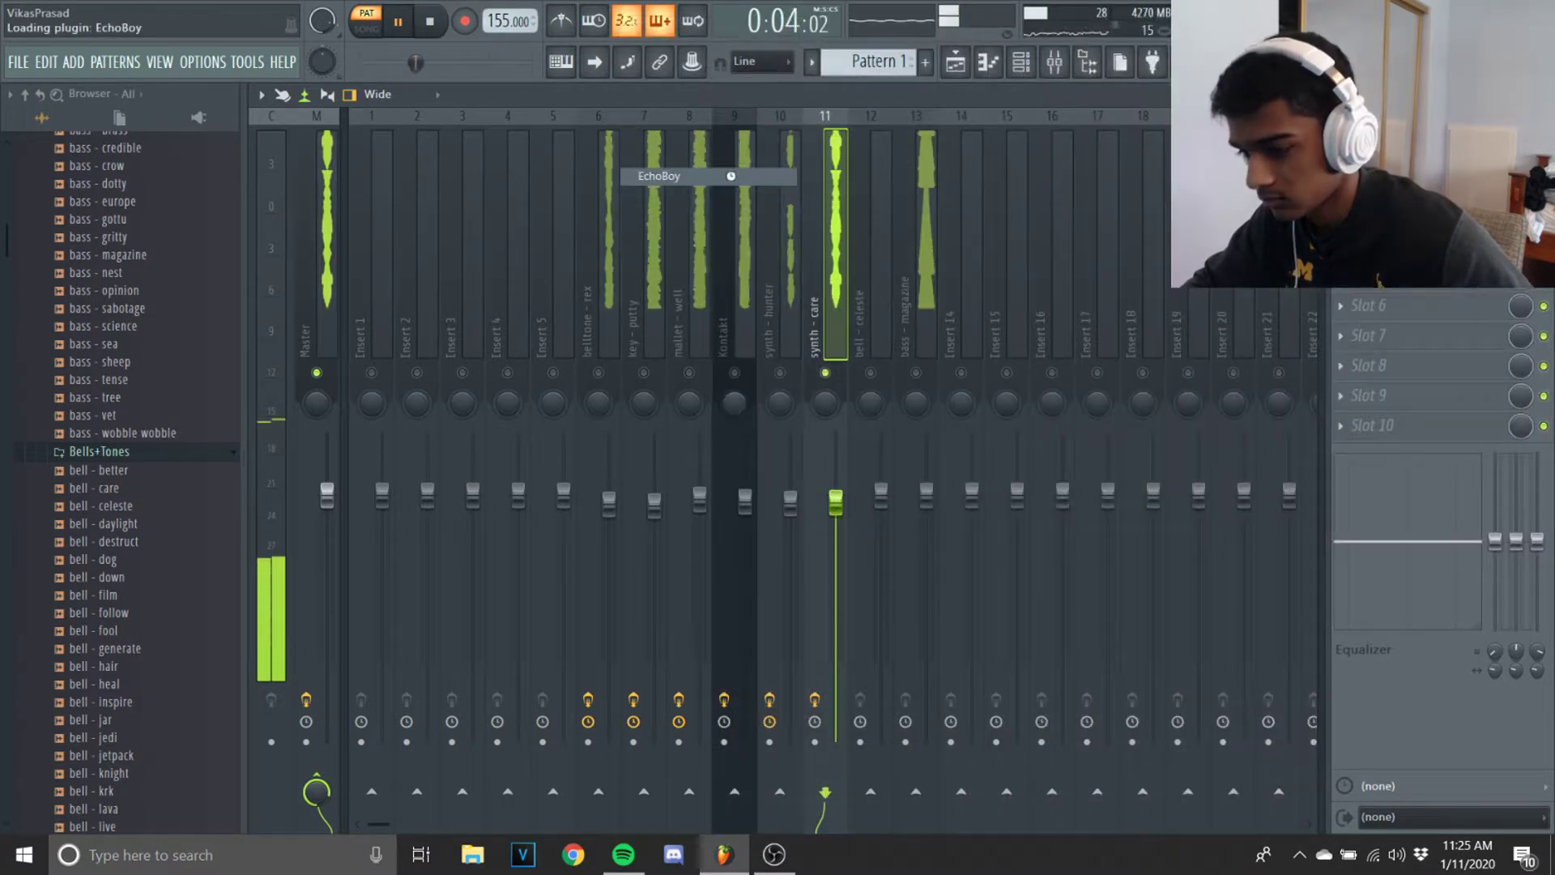
pyautogui.press('space')
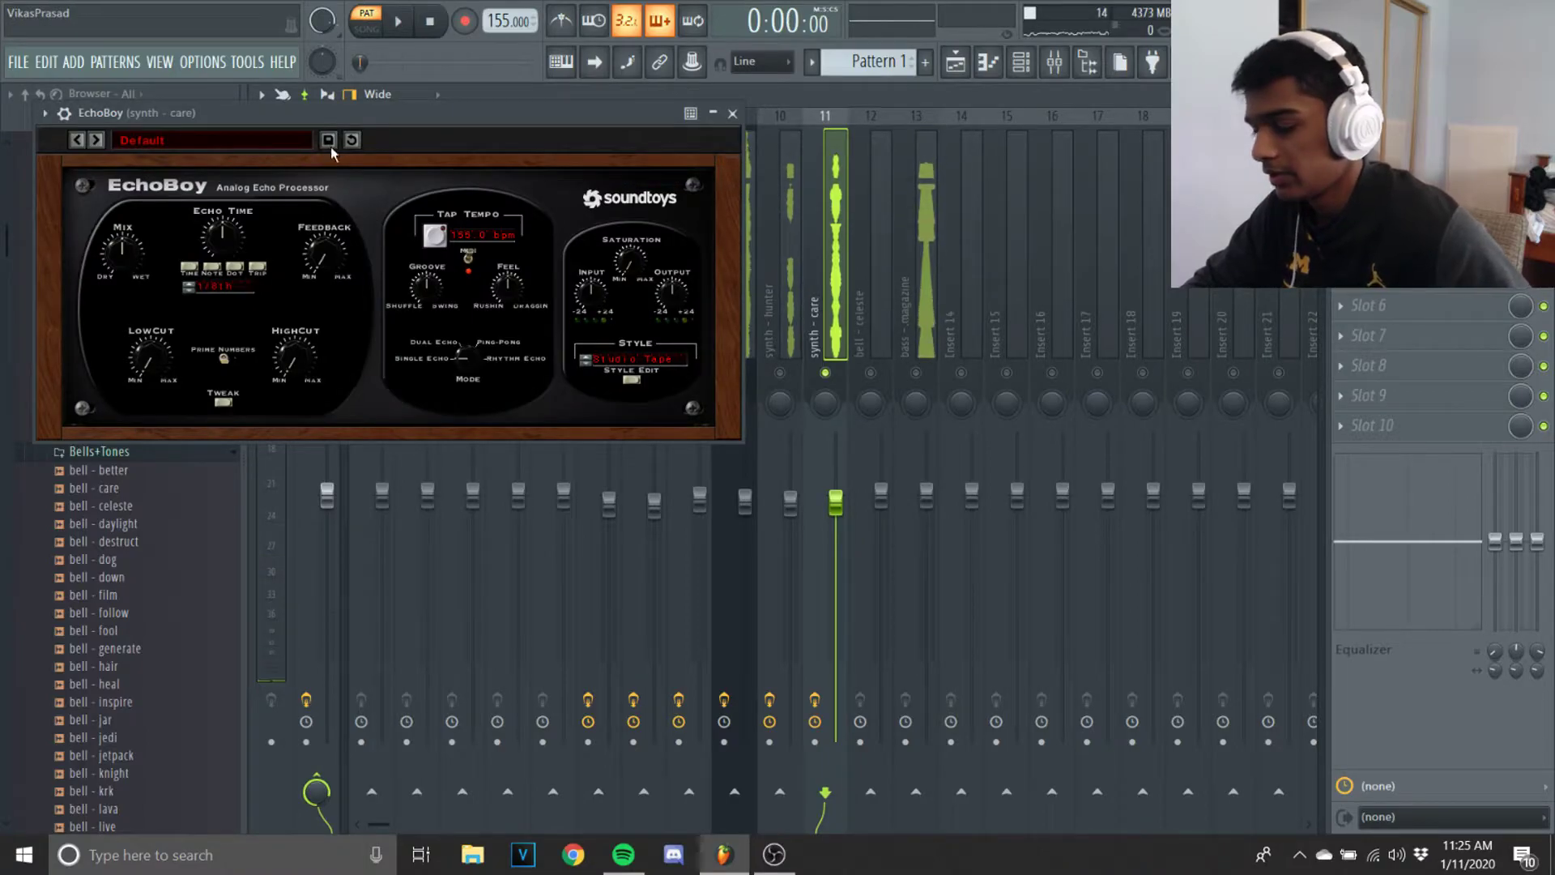
# Step: Browse EchoBoy's presets on the synth - care track and load AnaLogged
pyautogui.moveTo(405, 115); pyautogui.dragTo(560, 128)
pyautogui.click(377, 151)
pyautogui.moveTo(348, 151)
pyautogui.click(502, 149)
pyautogui.click(359, 152)
pyautogui.moveTo(405, 149)
pyautogui.click(526, 178)
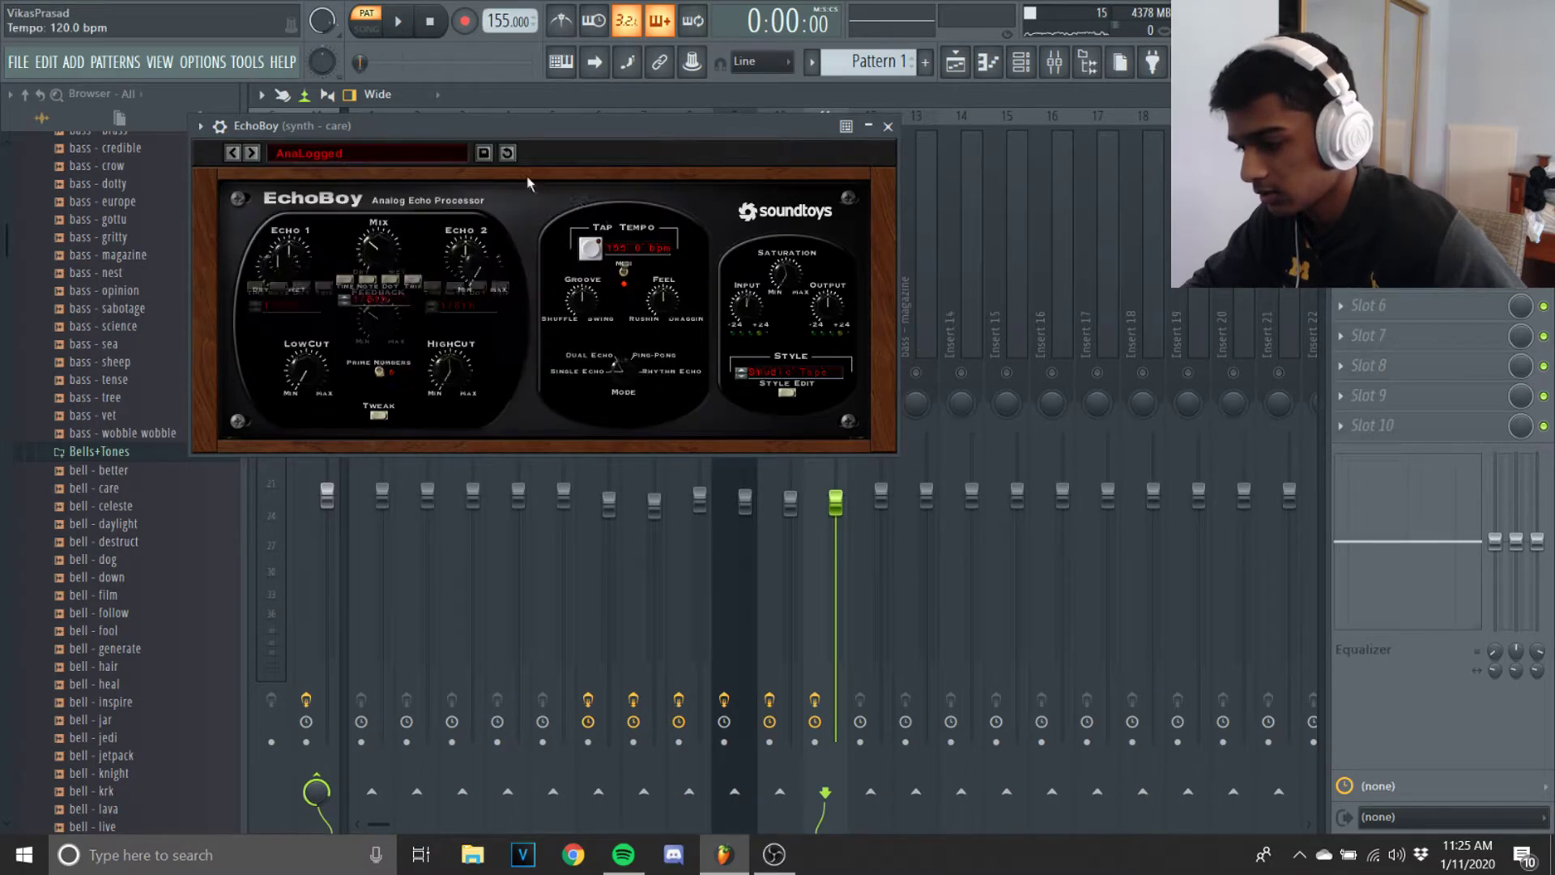
# Step: Close EchoBoy and solo the bell - celeste track with the pattern playing
pyautogui.click(890, 127)
pyautogui.press('space')
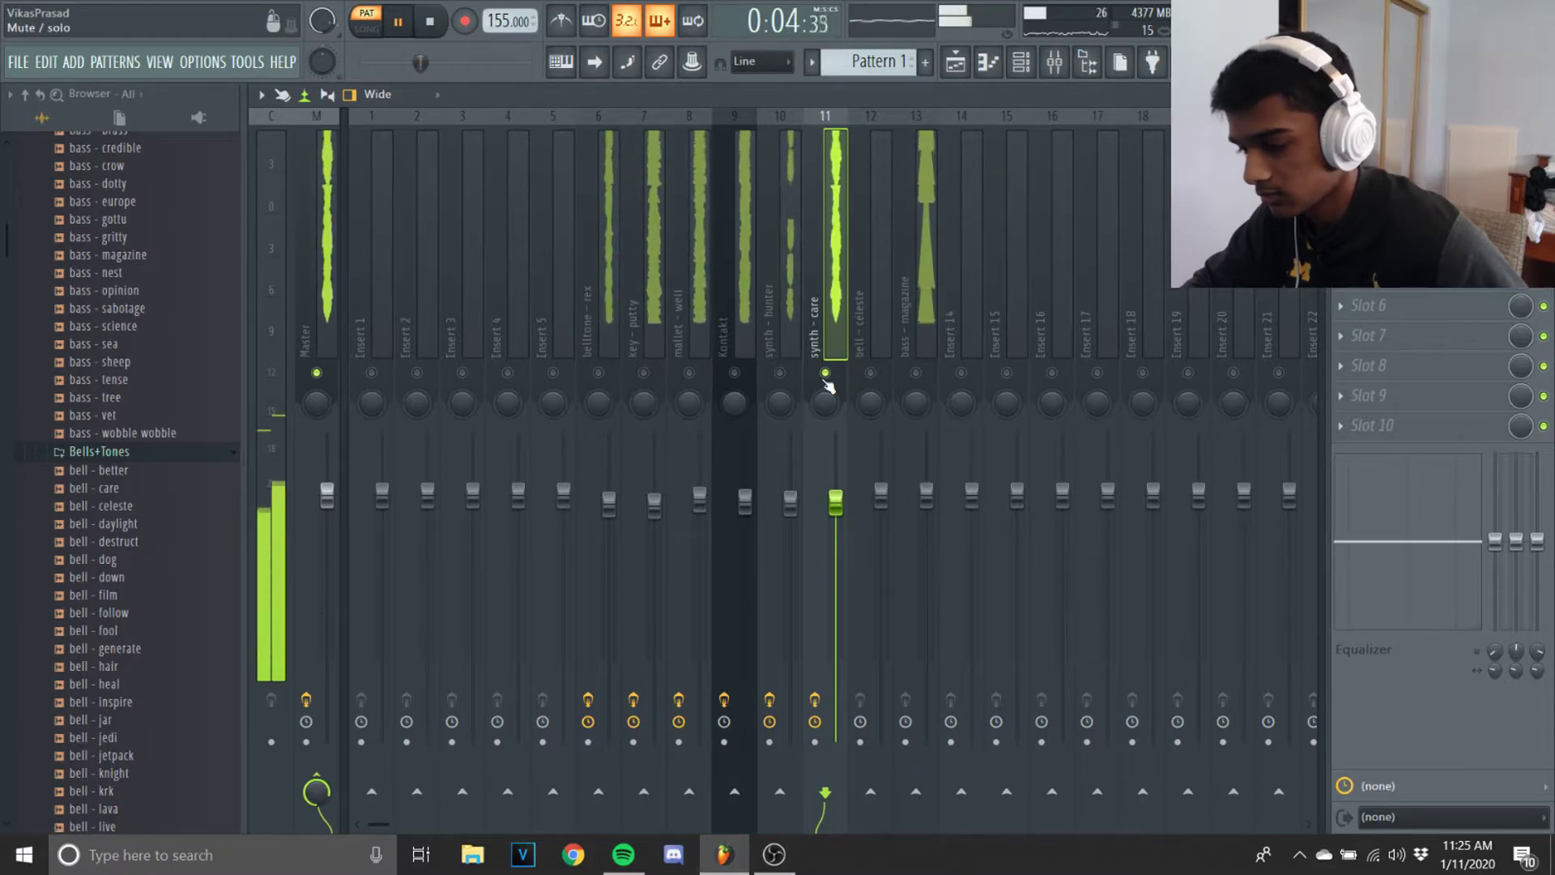
pyautogui.click(880, 496)
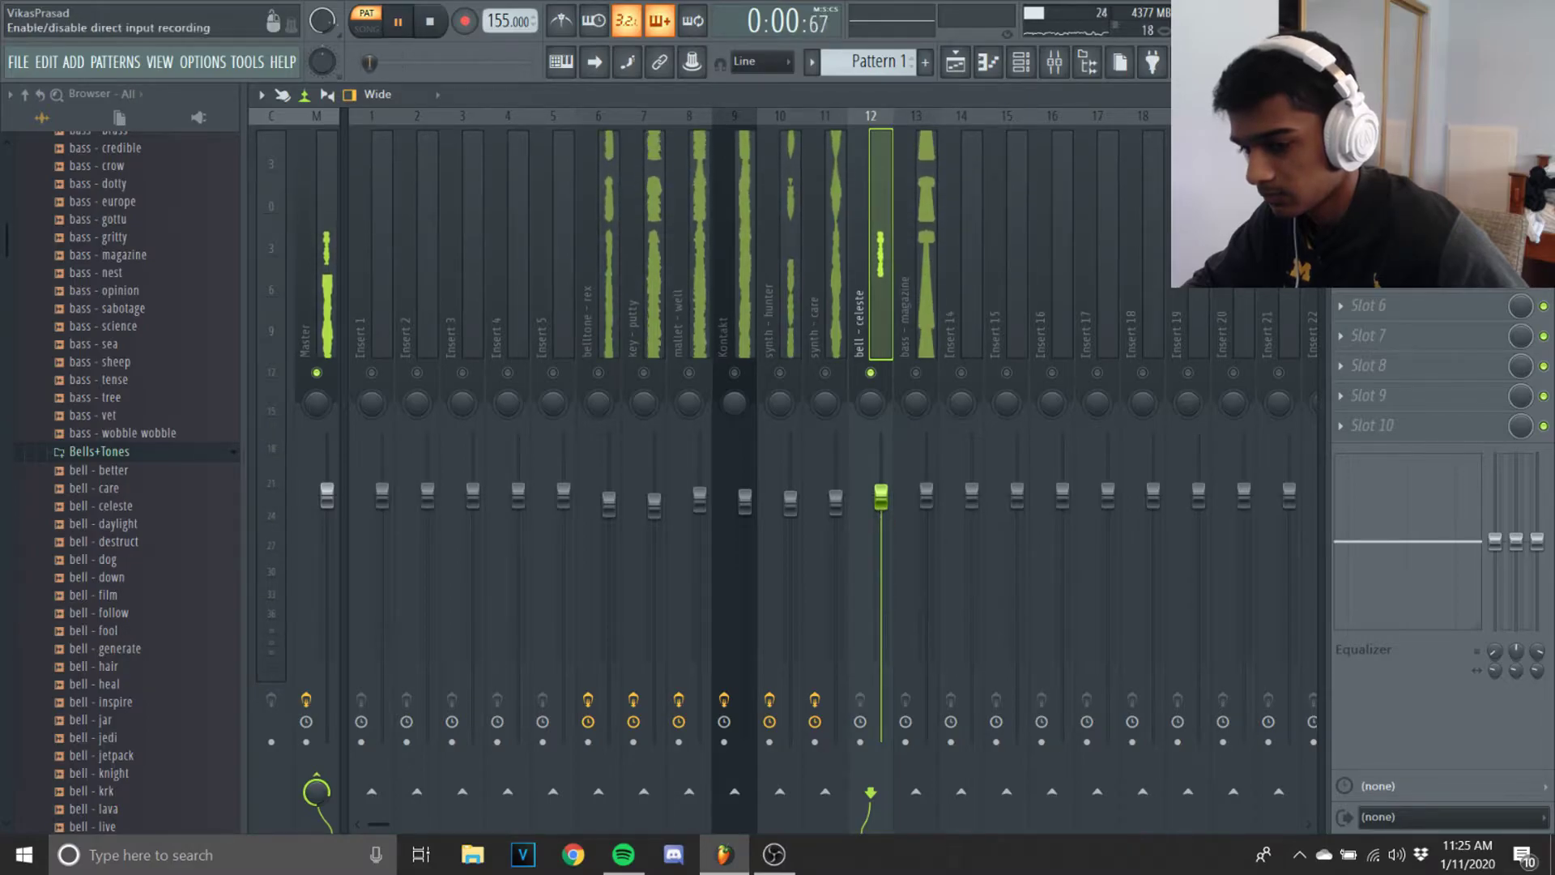
# Step: Try ValhallaRoom in the first effect slot of the bell - celeste track, lowering its mix
pyautogui.click(1341, 155)
pyautogui.click(907, 634)
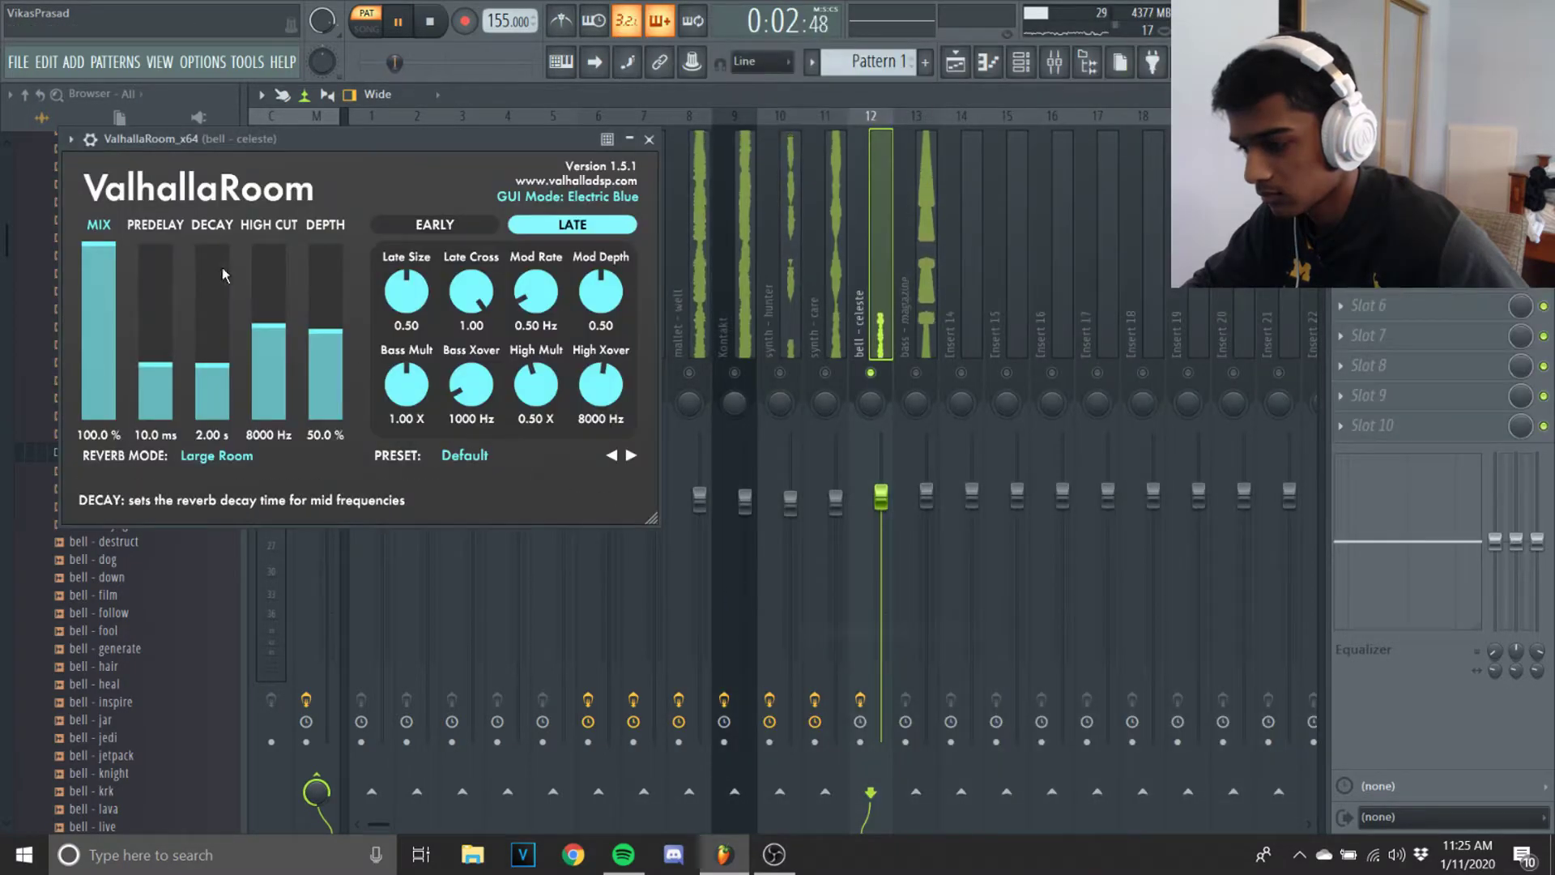
pyautogui.moveTo(98, 247); pyautogui.dragTo(210, 415)
pyautogui.click(648, 140)
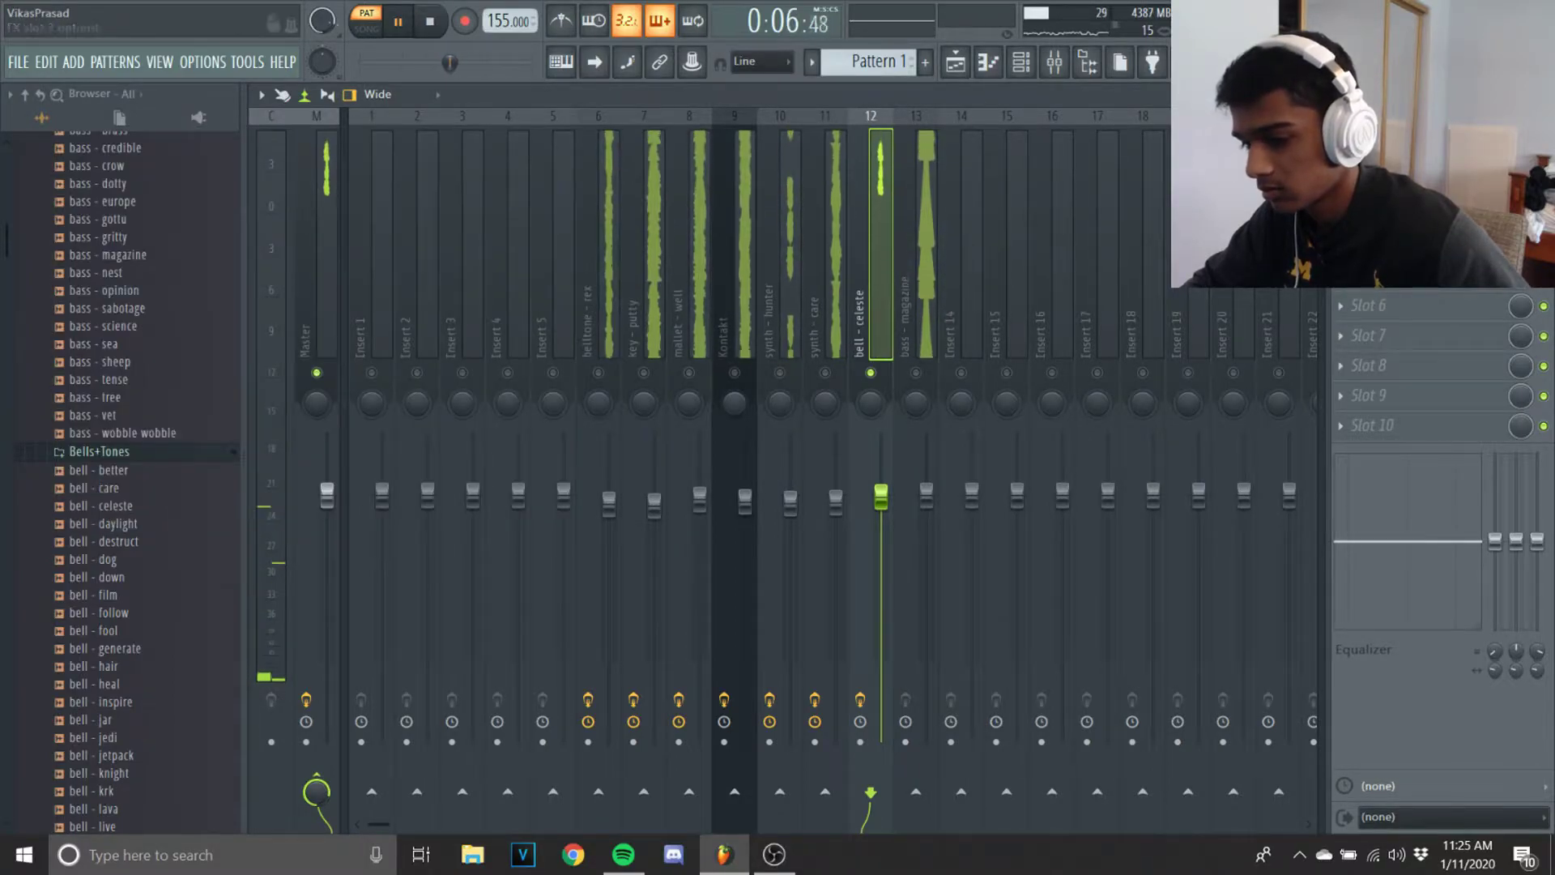
# Step: Load ValhallaPlate into the bell - celeste track's first effect slot, set its decay to 1.8 s and mix to 61.5 %, and close it
pyautogui.click(1341, 186)
pyautogui.click(1442, 125)
pyautogui.click(1342, 156)
pyautogui.moveTo(1368, 174)
pyautogui.click(949, 618)
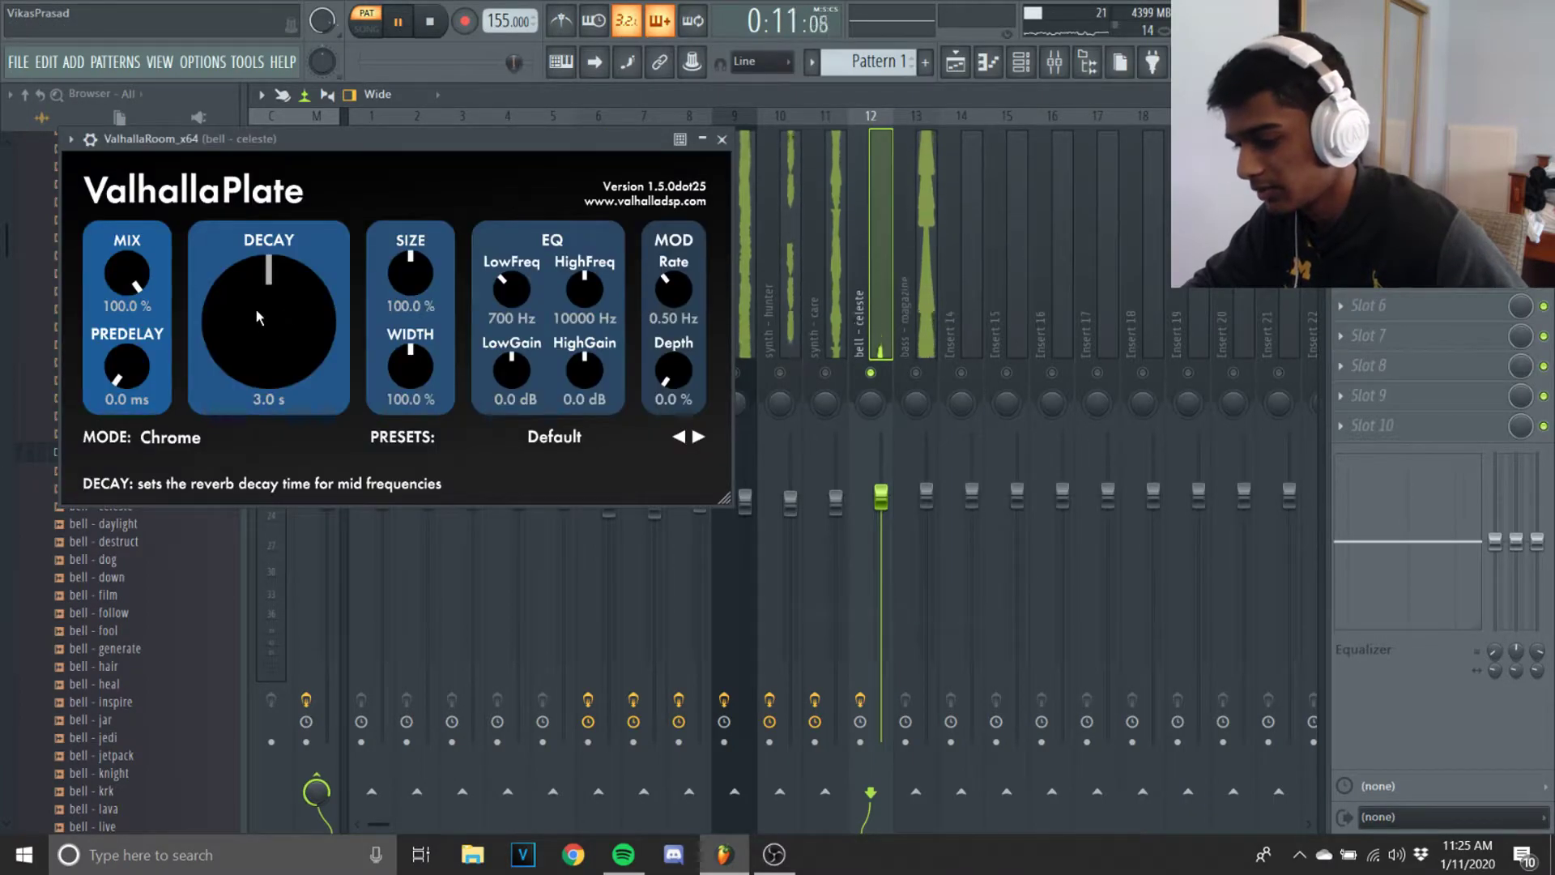
pyautogui.press('space')
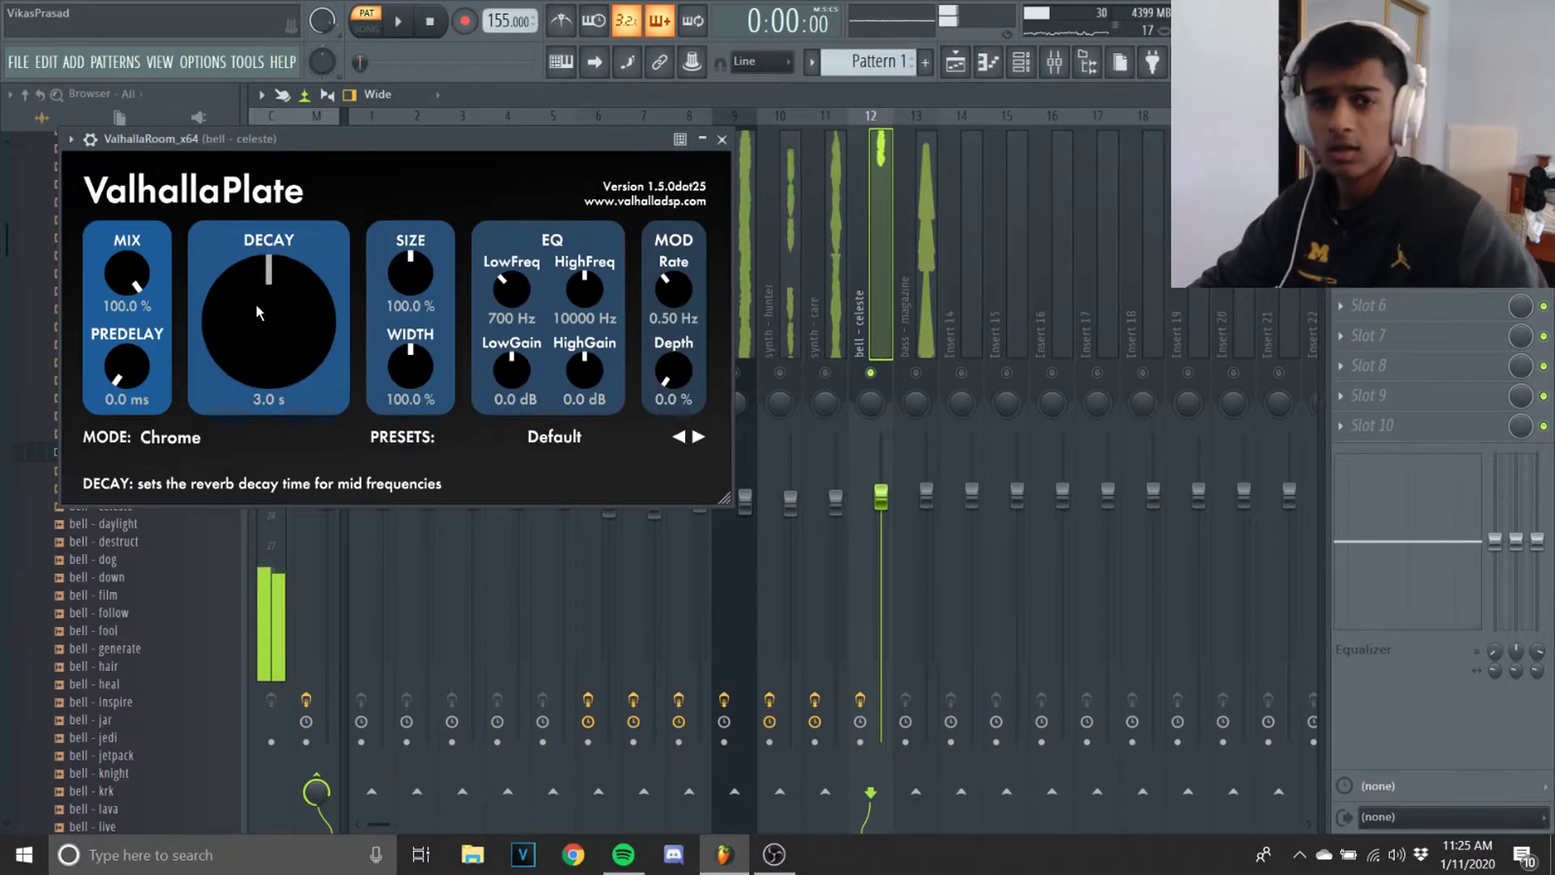
pyautogui.moveTo(256, 304); pyautogui.dragTo(125, 267)
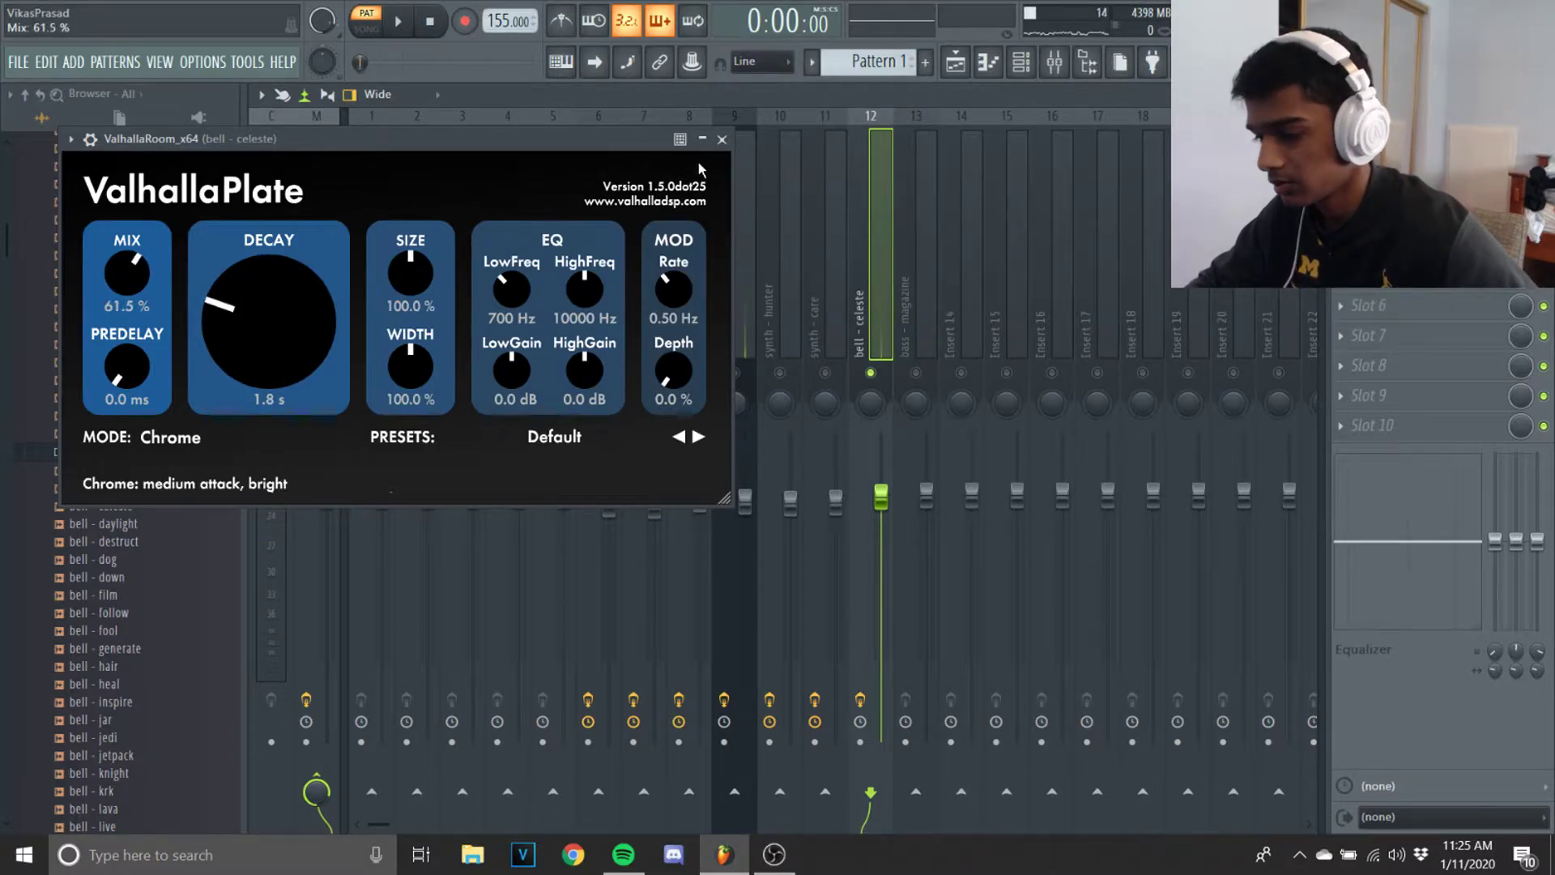
pyautogui.click(720, 140)
# Step: Solo the bass - magazine track during playback and load Decapitator into its first effect slot
pyautogui.click(927, 340)
pyautogui.press('space')
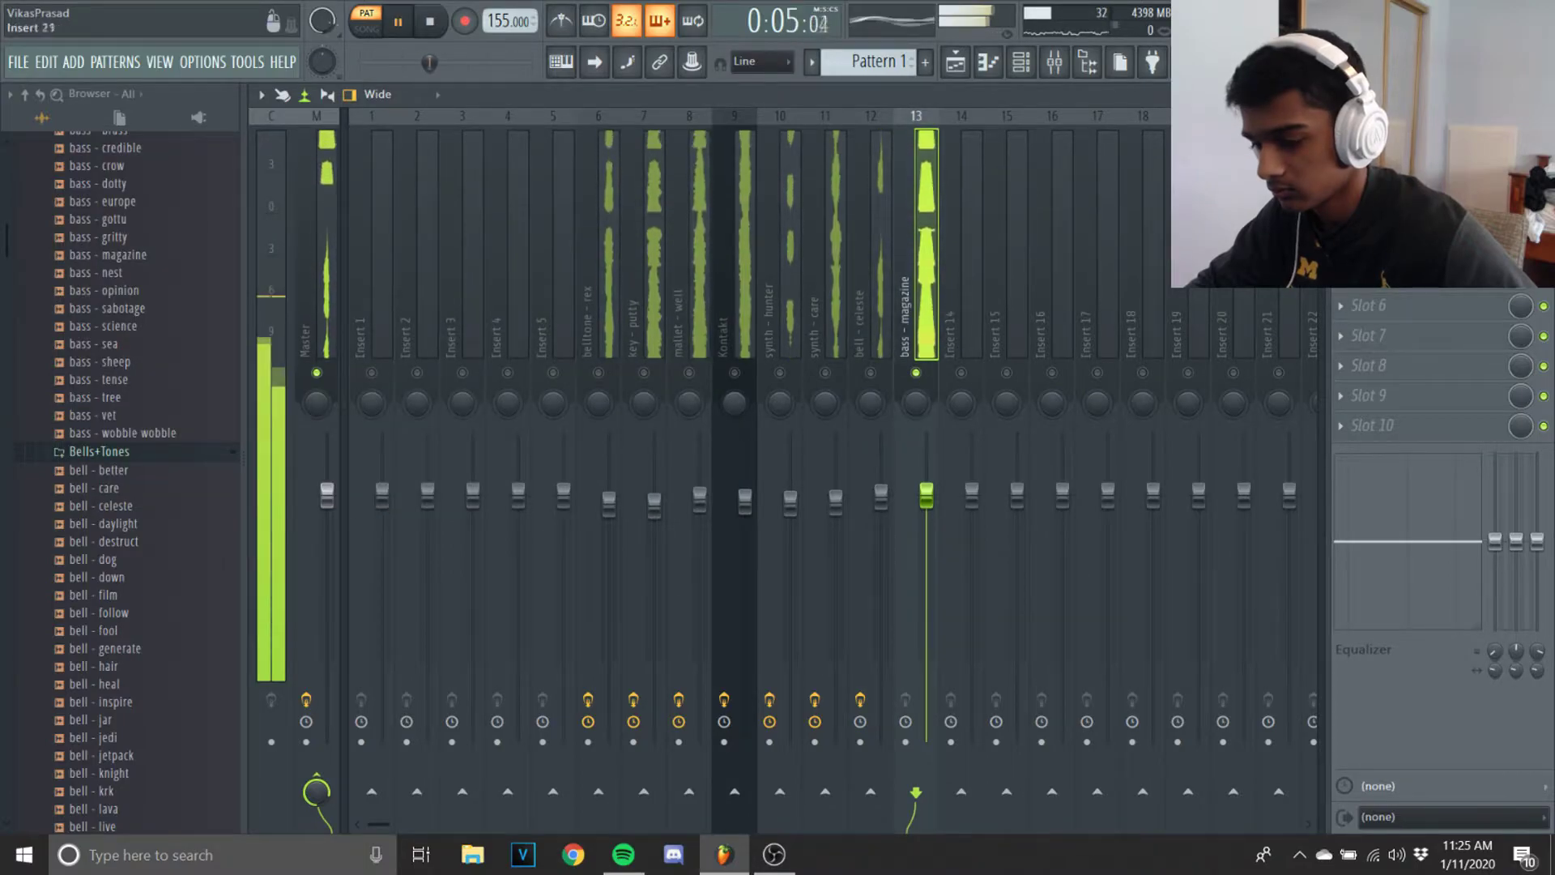
pyautogui.click(1341, 155)
pyautogui.click(706, 34)
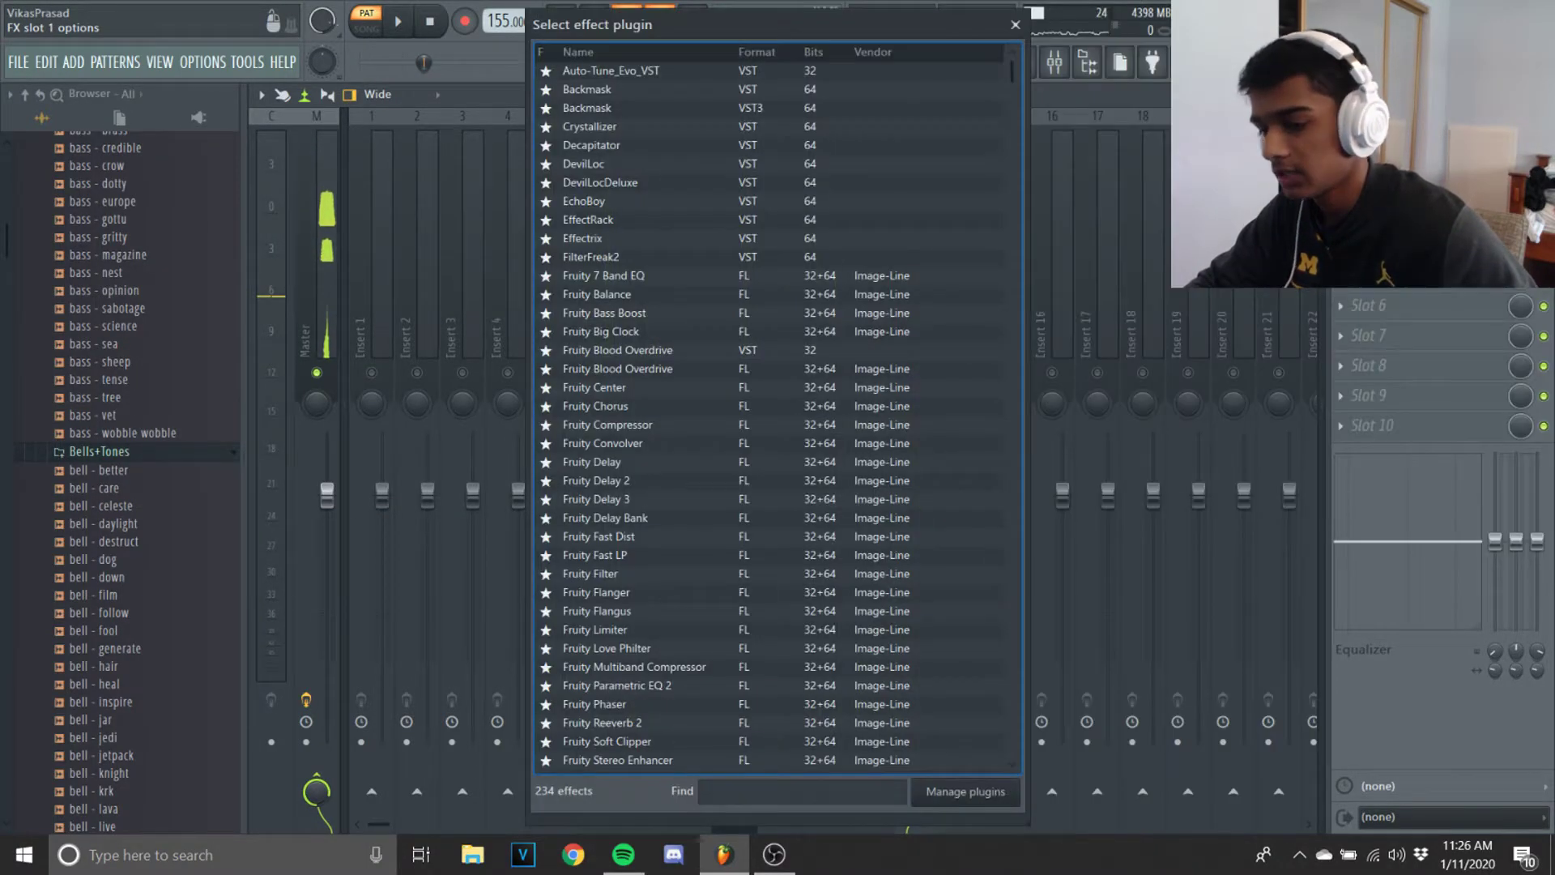
pyautogui.doubleClick(758, 146)
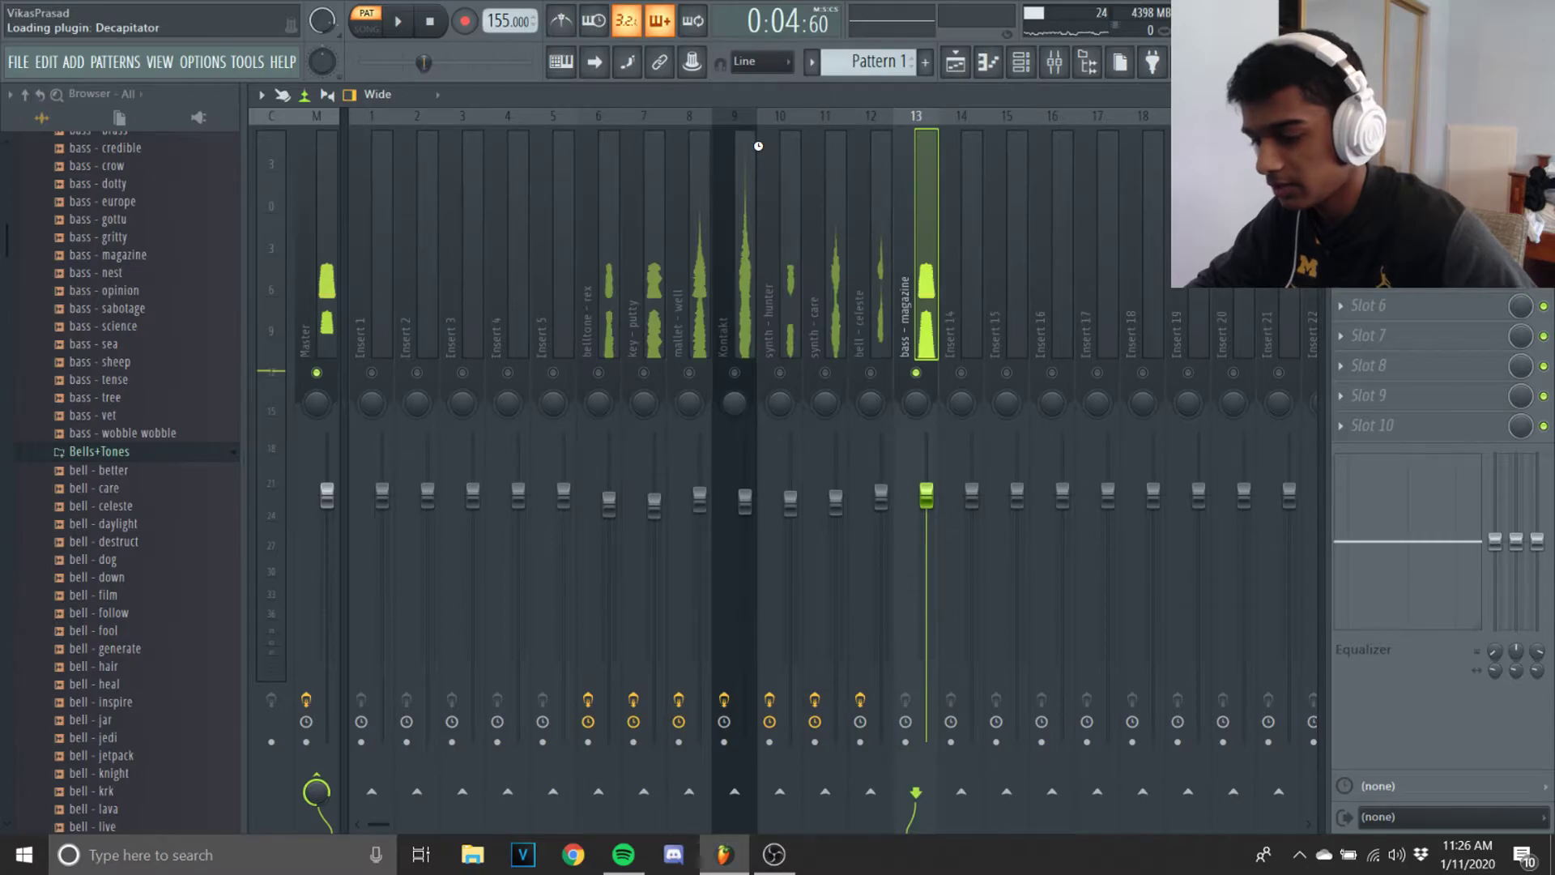
# Step: Apply Decapitator's RollOffTheHighs bass preset and lower the bass - magazine track's volume while the pattern plays
pyautogui.click(308, 212)
pyautogui.moveTo(308, 212)
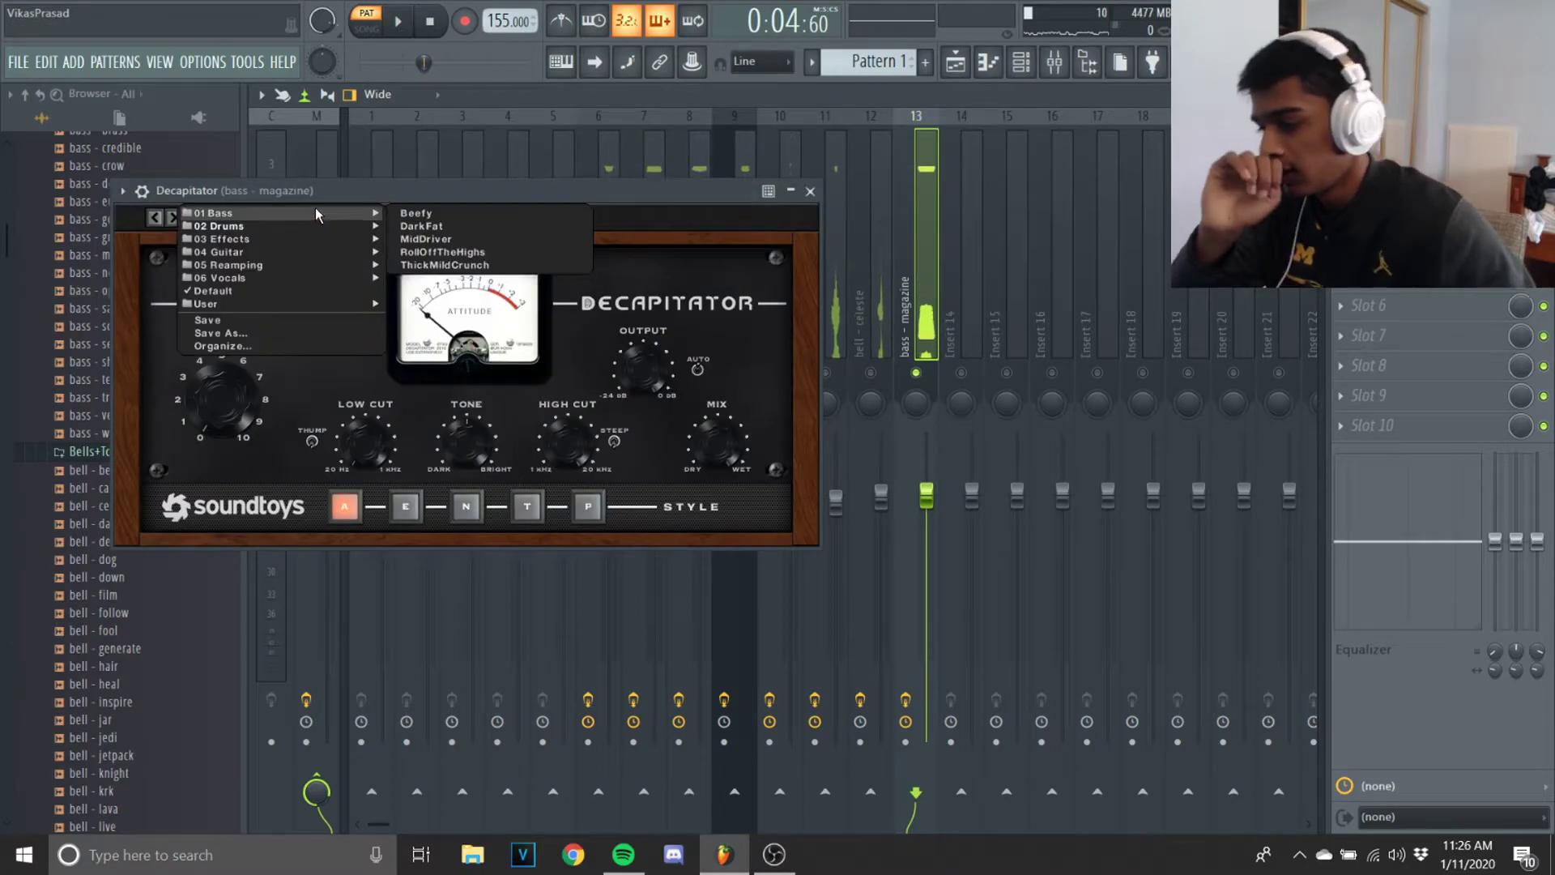
pyautogui.click(563, 251)
pyautogui.click(810, 191)
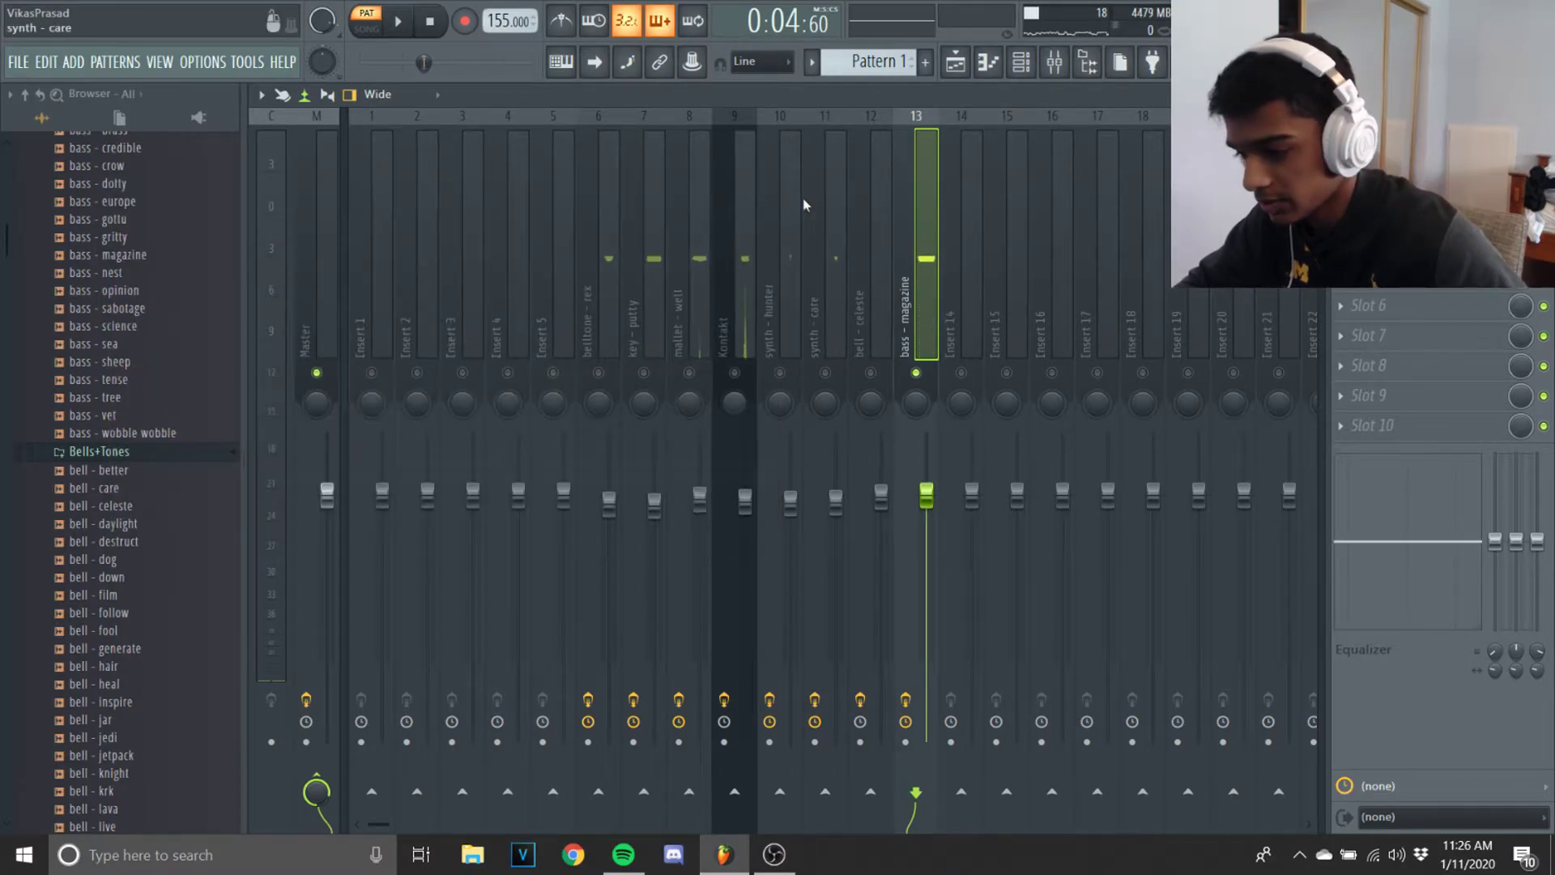
pyautogui.press('space')
pyautogui.moveTo(927, 496); pyautogui.dragTo(927, 544)
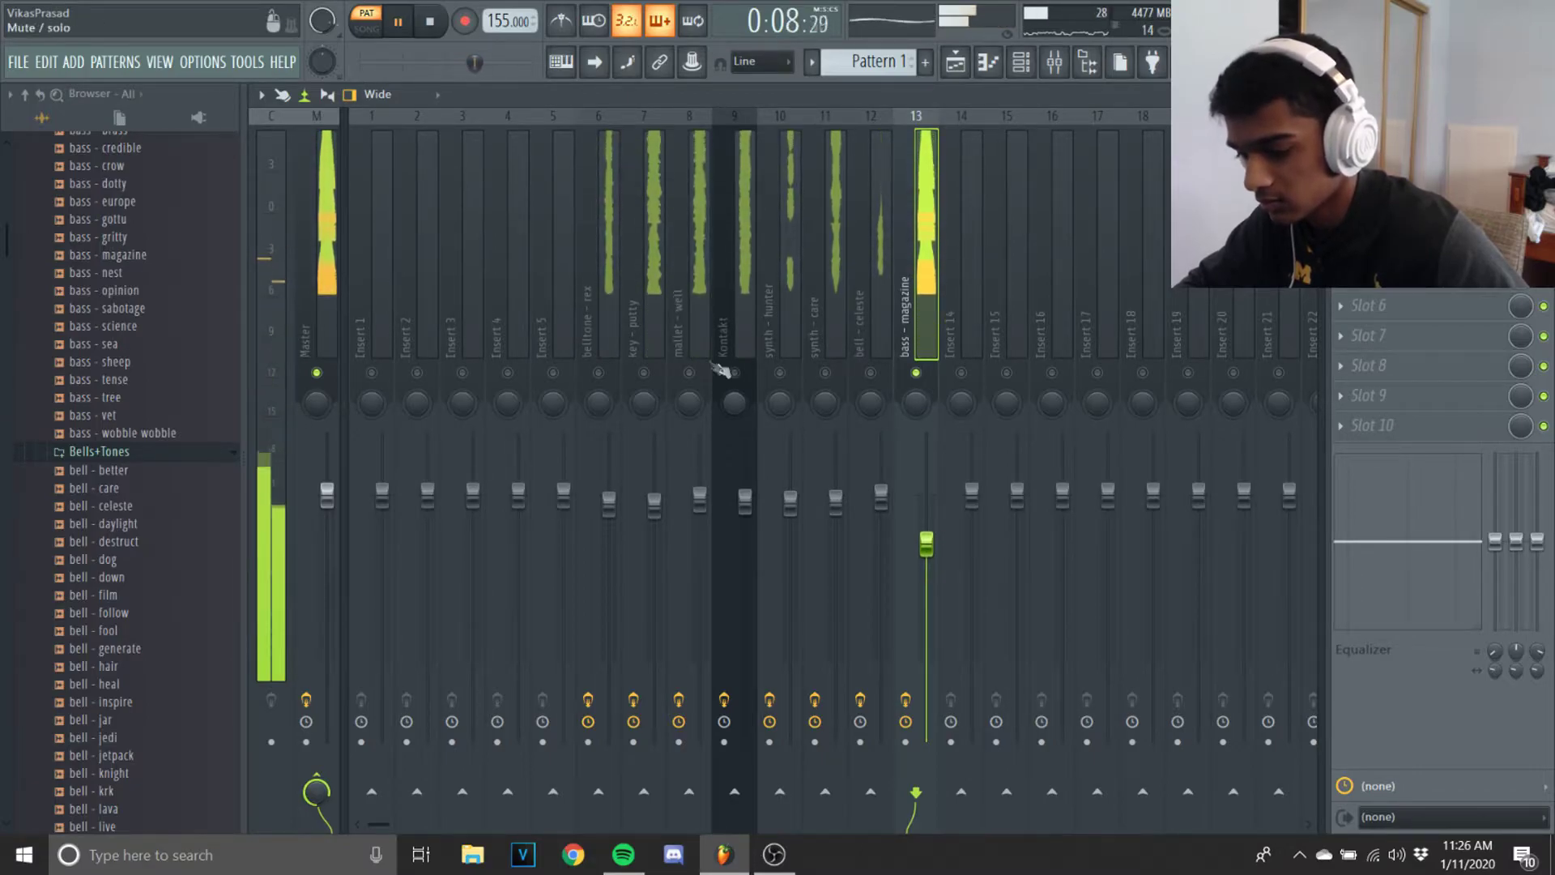
# Step: Unmute the belltone - rex, key - putty, mallet - well, Kontakt, synth - hunter, synth - care and bell - celeste tracks
pyautogui.click(599, 372)
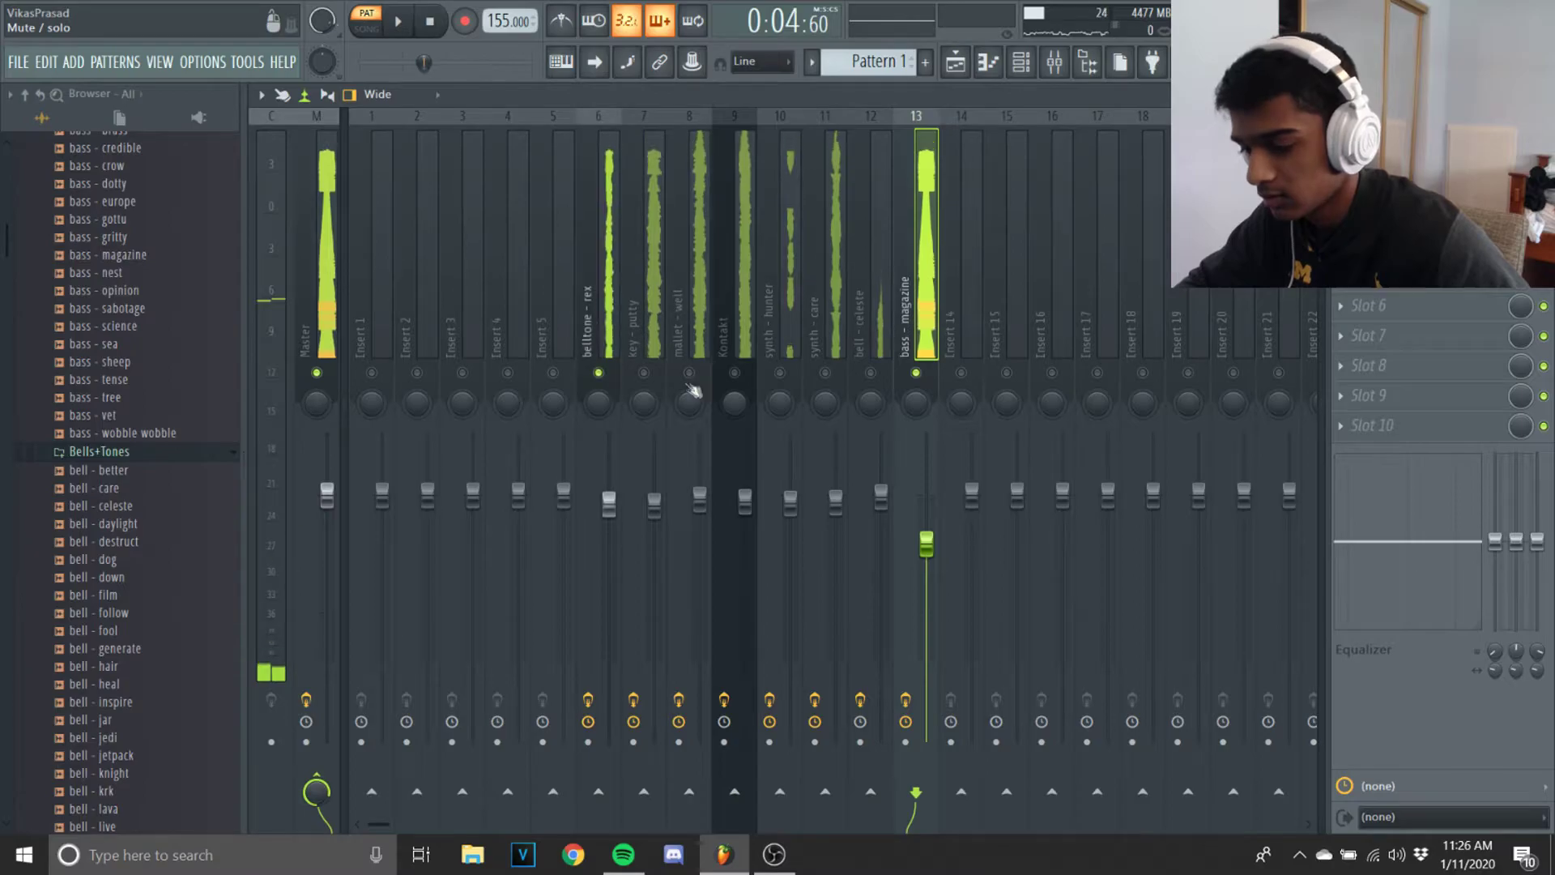
pyautogui.click(644, 371)
pyautogui.click(689, 372)
pyautogui.click(780, 372)
pyautogui.click(735, 372)
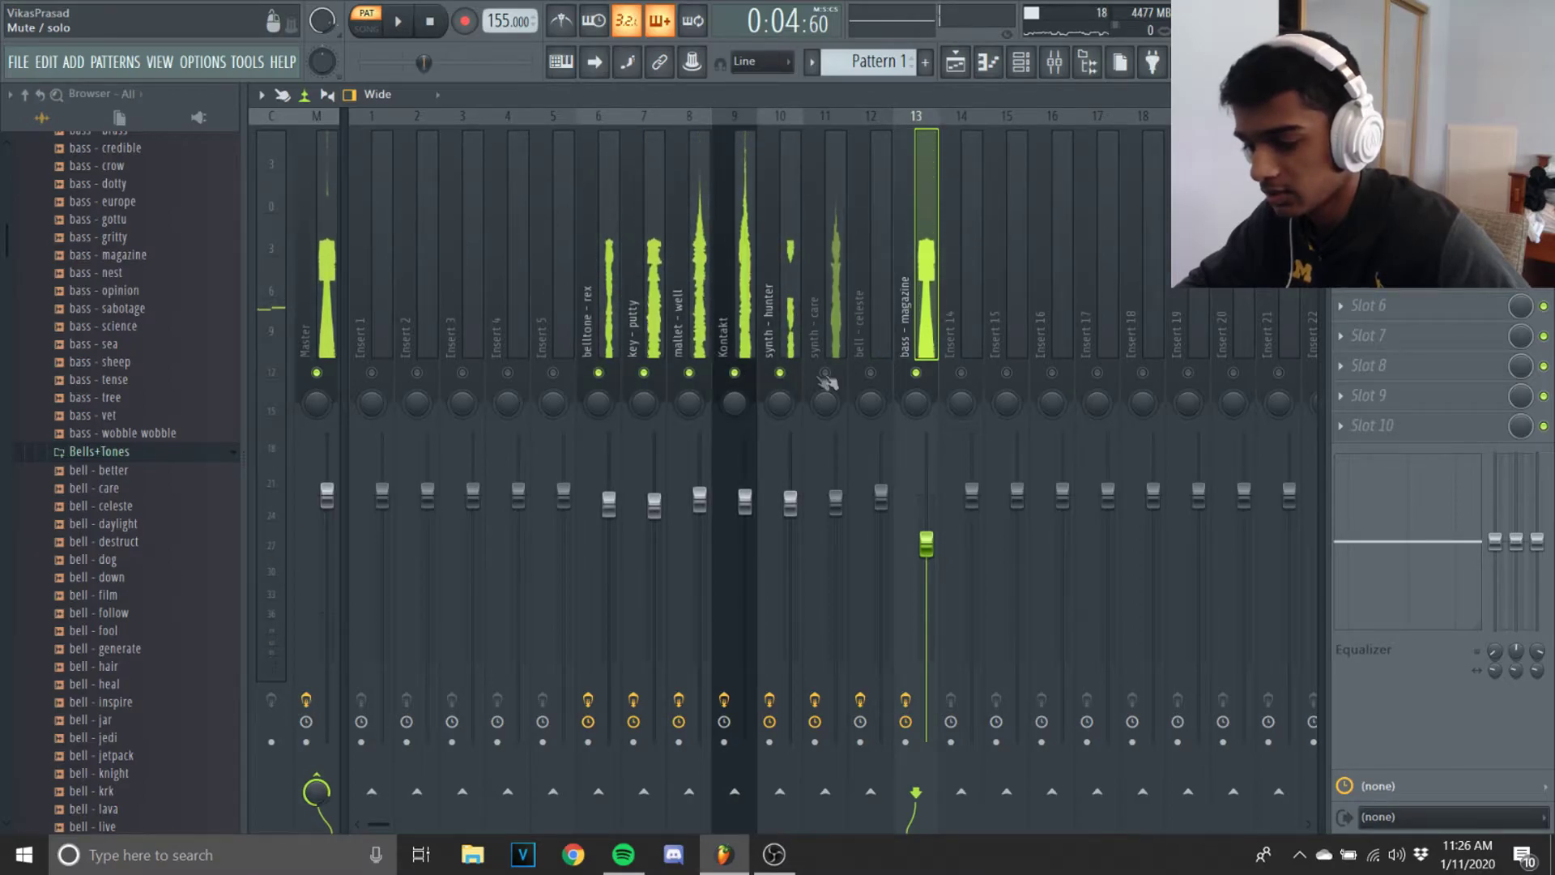
pyautogui.click(825, 372)
pyautogui.click(870, 372)
# Step: Split Pattern 1 by channel in the playlist and select all the resulting patterns
pyautogui.press('Escape')
pyautogui.rightClick(290, 165)
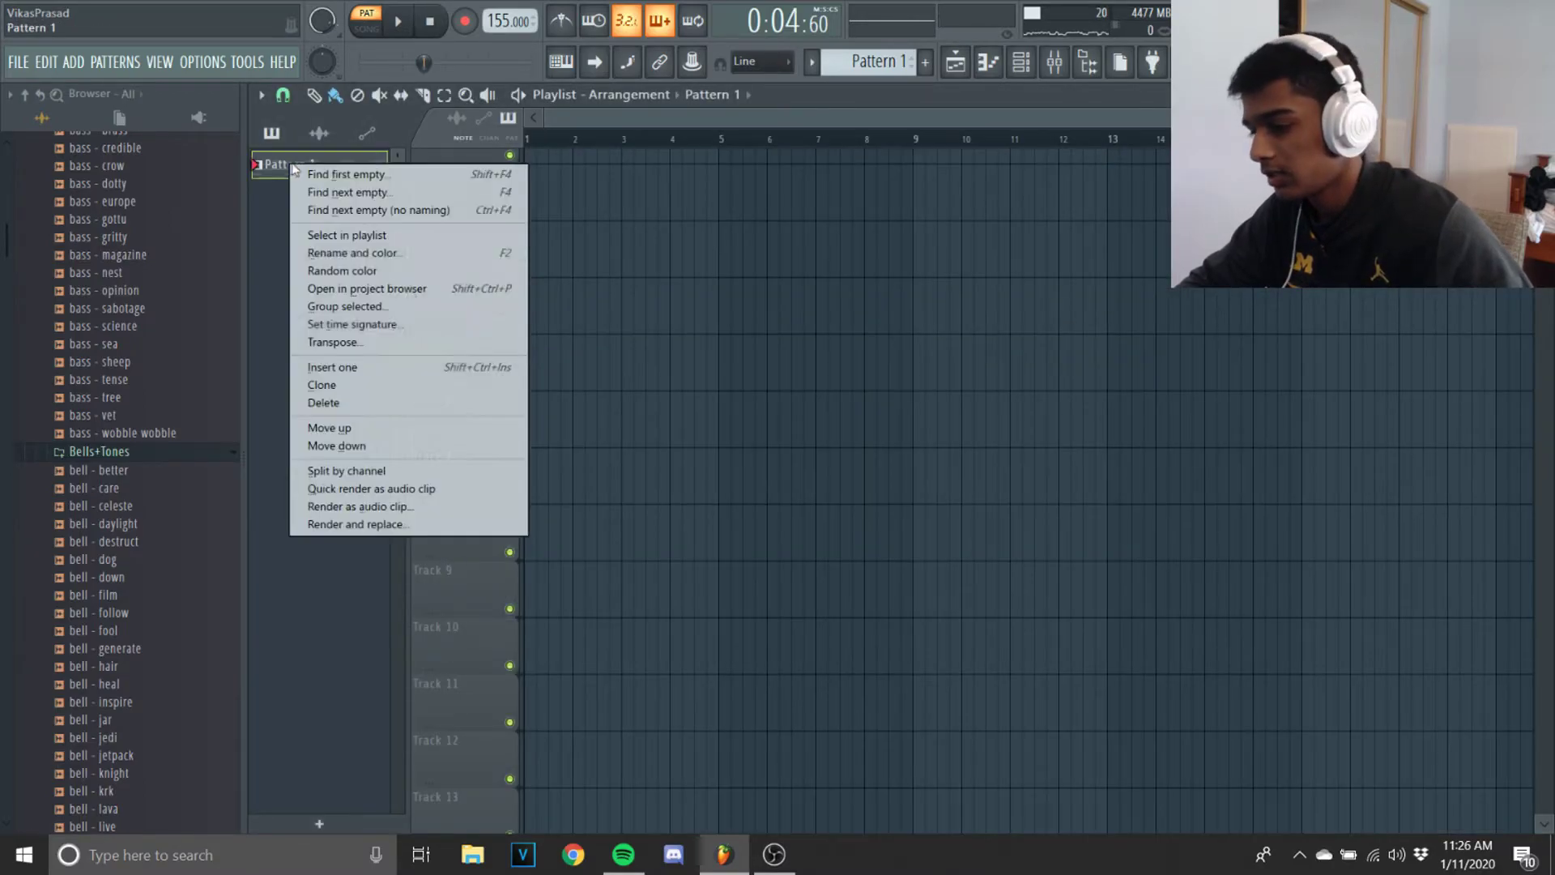
pyautogui.click(473, 472)
pyautogui.keyDown('shift'); pyautogui.click(350, 380); pyautogui.keyUp('shift')
pyautogui.rightClick(351, 380)
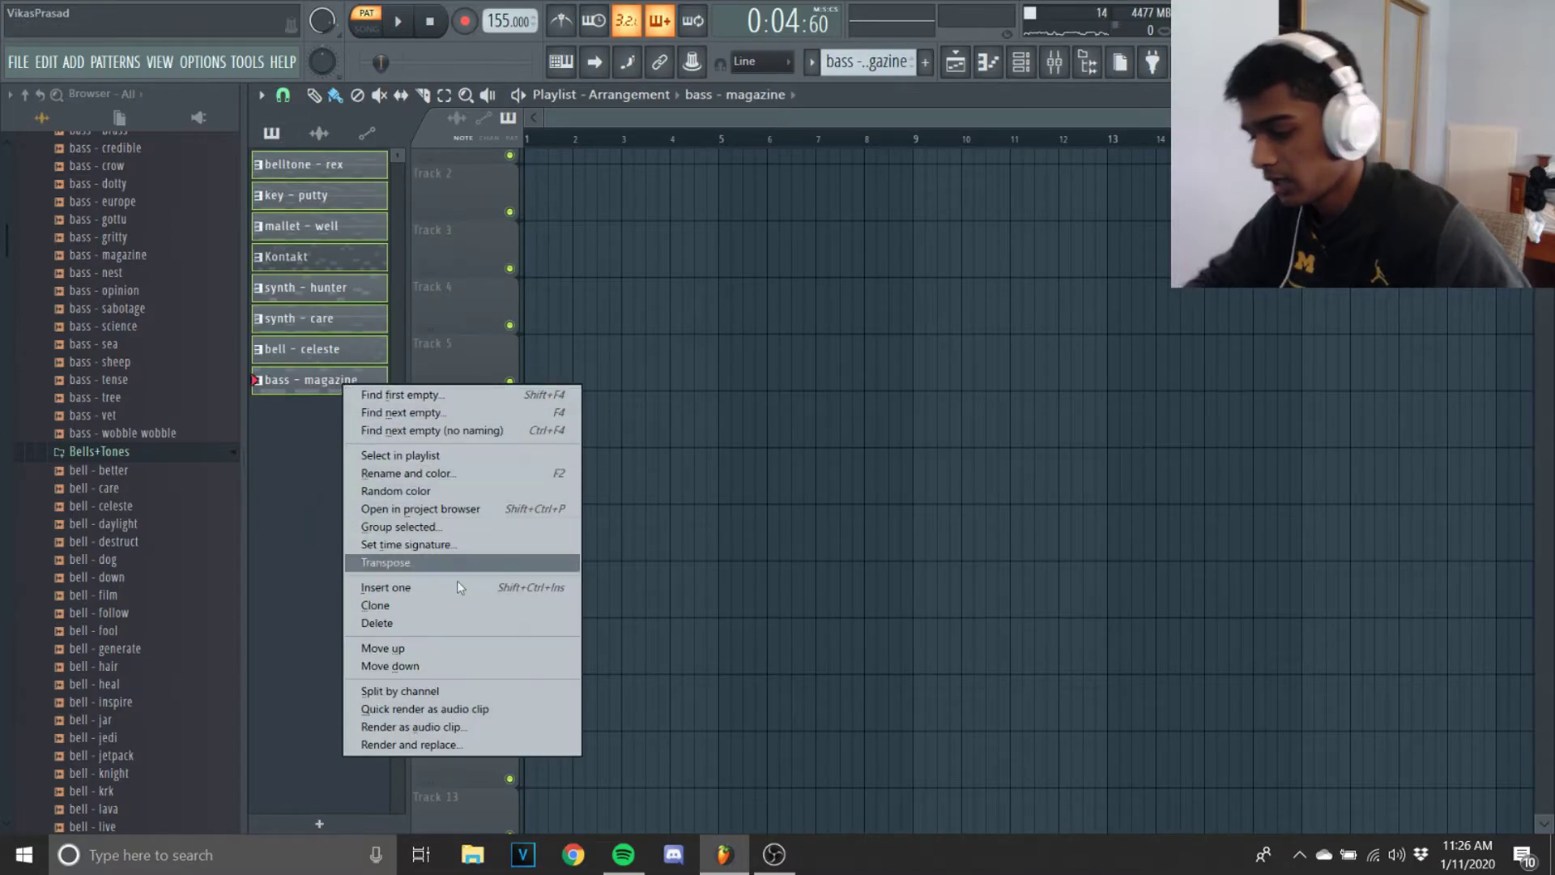
pyautogui.click(407, 324)
# Step: Place all eight split patterns on playlist tracks 1 to 8 from bar 1 and duplicate the block at bar 9
pyautogui.click(316, 174)
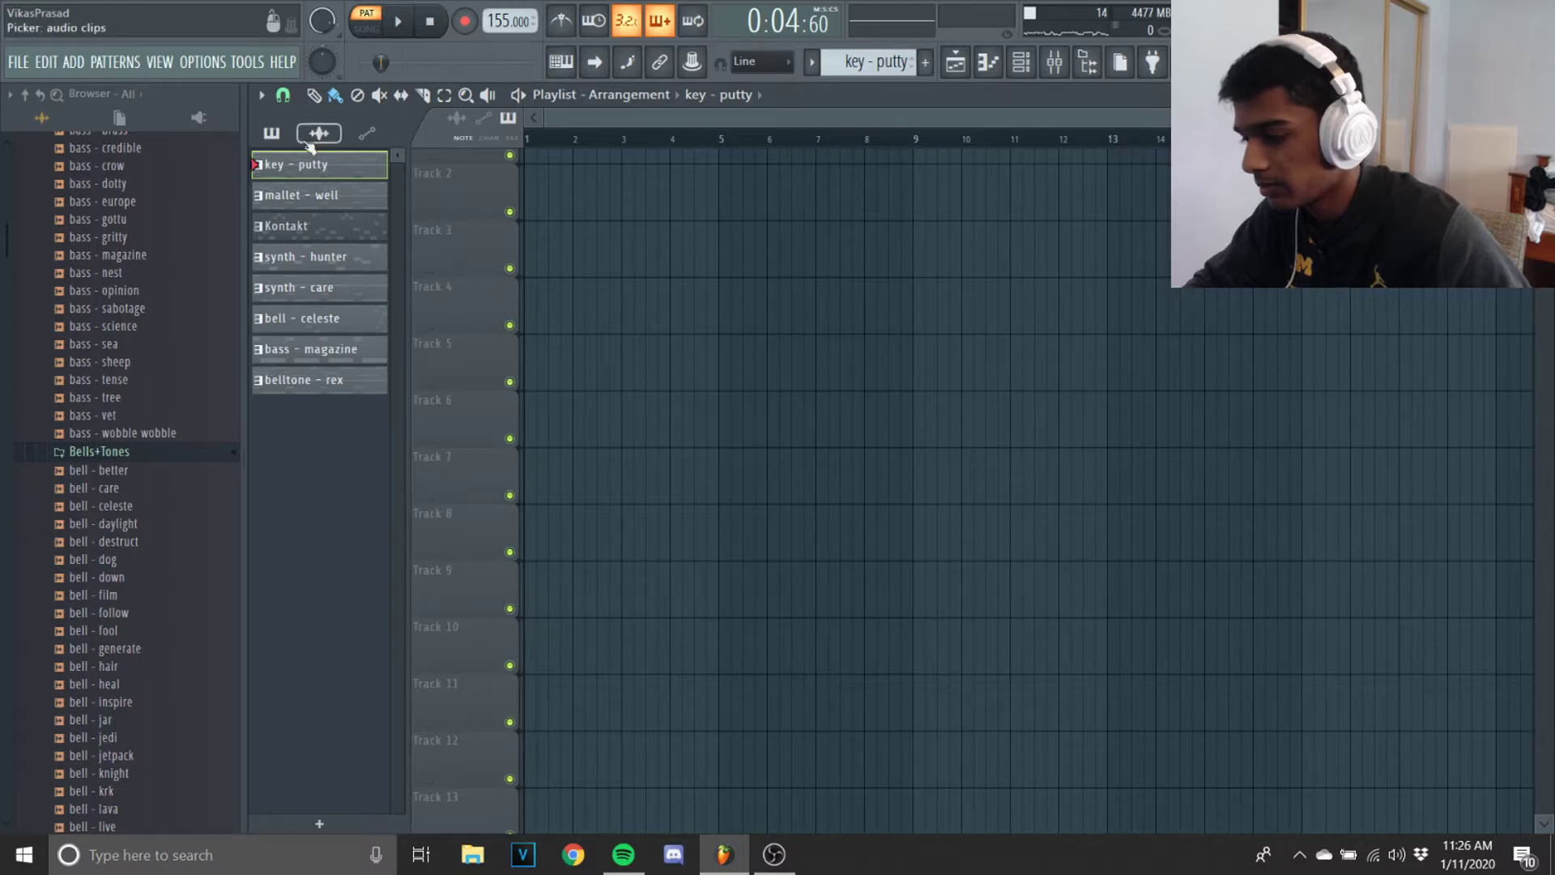
pyautogui.keyDown('shift'); pyautogui.click(296, 349); pyautogui.keyUp('shift')
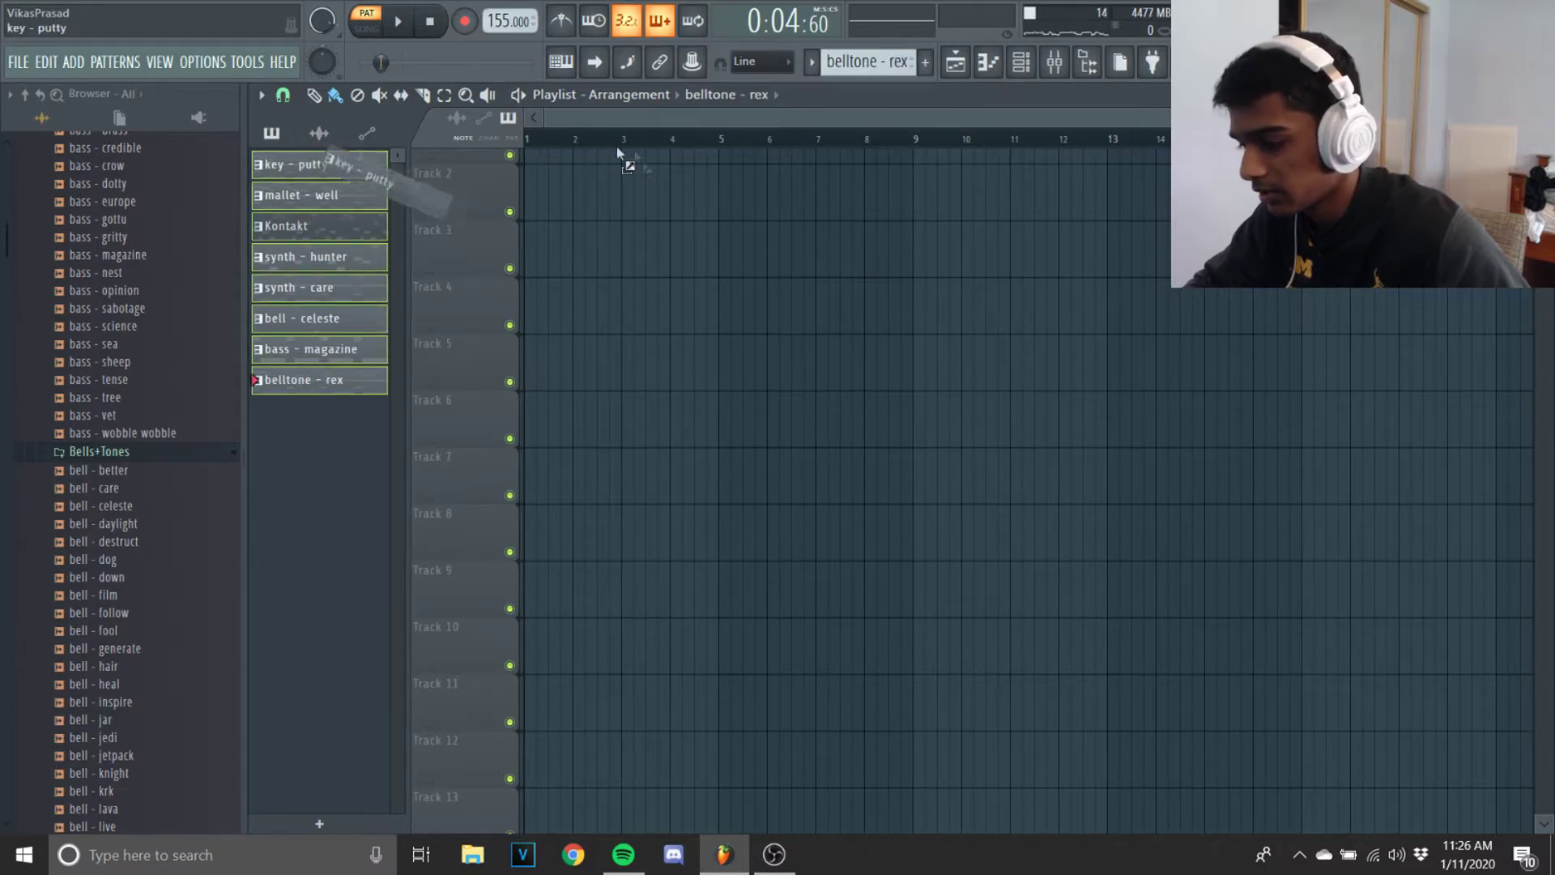
pyautogui.moveTo(584, 150); pyautogui.dragTo(585, 154)
pyautogui.hotkey('ctrl', 'a')
pyautogui.hotkey('ctrl', 'b')
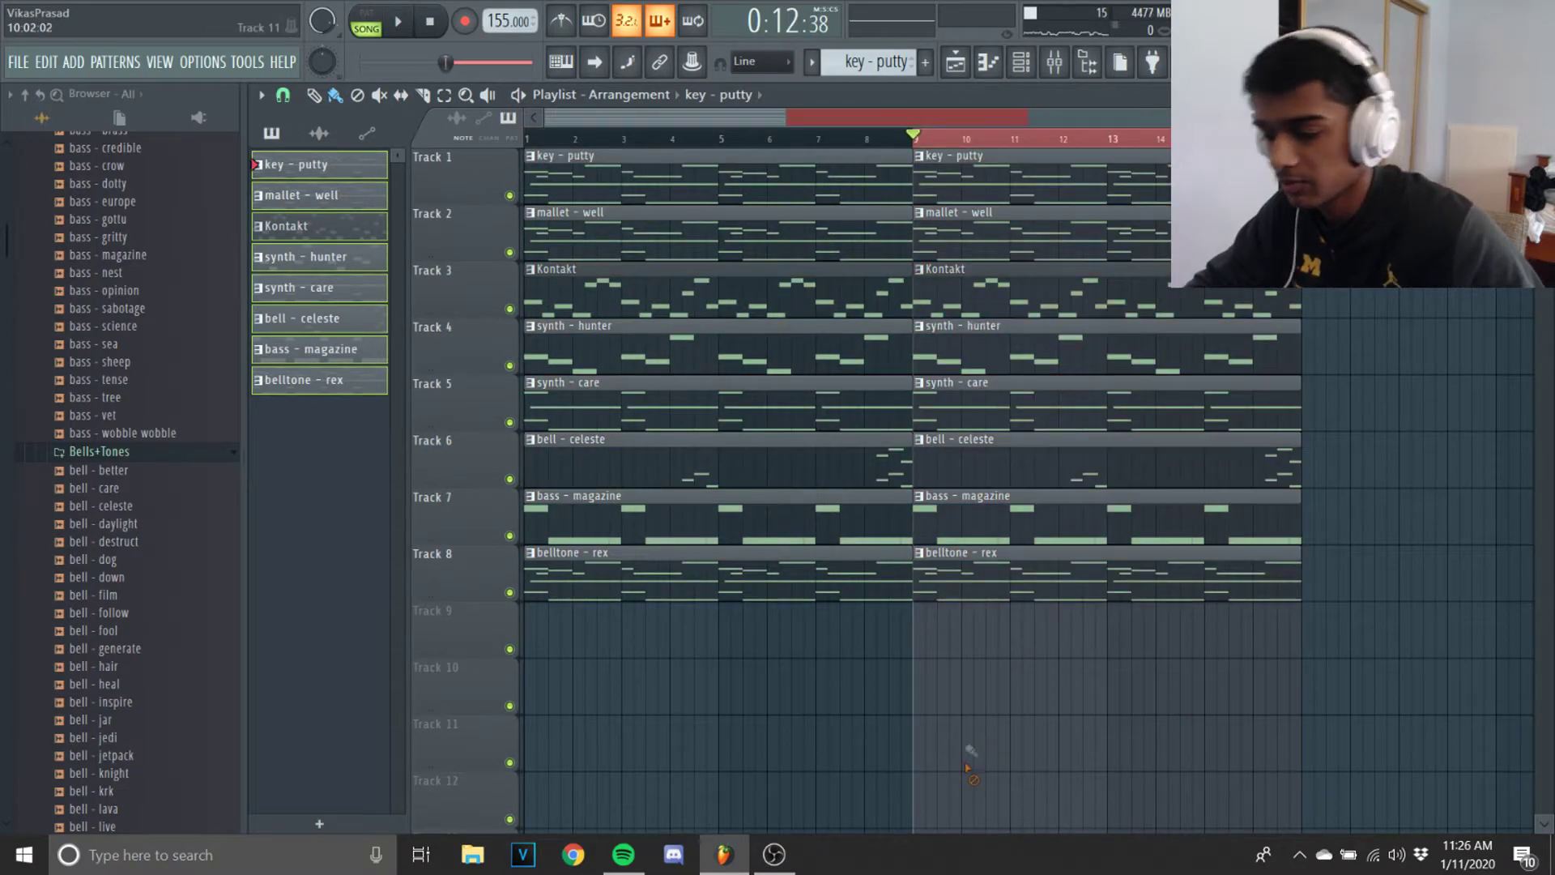
# Step: Delete the second copies of the synth - care, bell - celeste, bass - magazine and belltone - rex clips
pyautogui.rightClick(843, 398)
pyautogui.moveTo(905, 136); pyautogui.dragTo(878, 140)
pyautogui.keyDown('ctrl'); pyautogui.click(854, 494); pyautogui.keyUp('ctrl')
pyautogui.moveTo(1001, 399); pyautogui.dragTo(1011, 560)
pyautogui.moveTo(948, 389); pyautogui.dragTo(556, 390)
pyautogui.click(1233, 530)
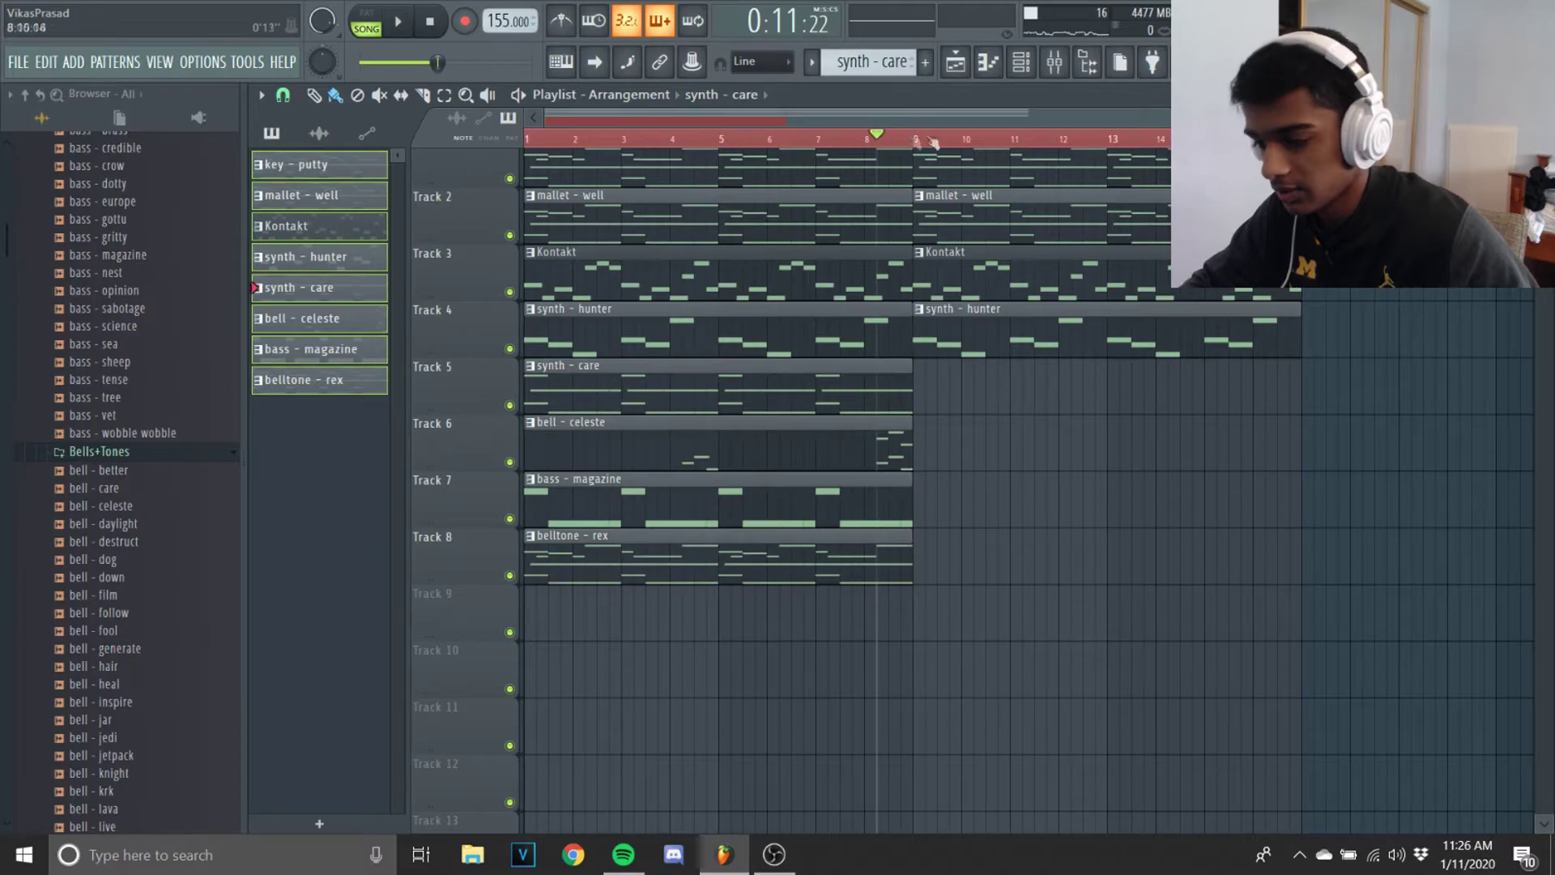
# Step: Move the playback position around the end of bar 8 and clear all the pattern clips from the playlist
pyautogui.scroll(1, 1012, 317)
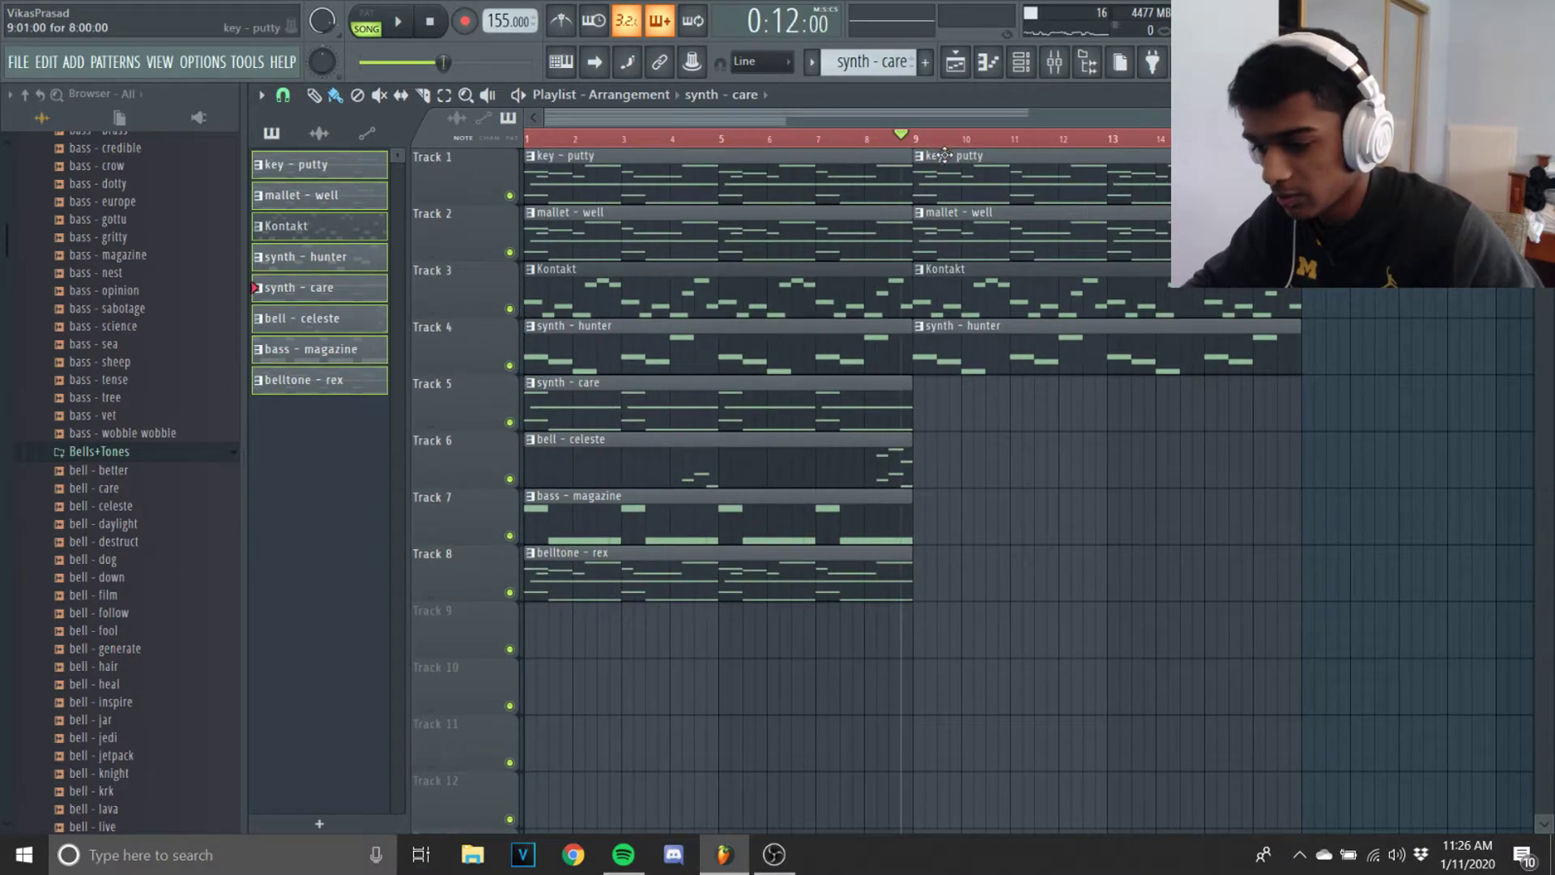
pyautogui.moveTo(941, 175); pyautogui.dragTo(1246, 454)
pyautogui.keyDown('ctrl'); pyautogui.click(1229, 444); pyautogui.keyUp('ctrl')
pyautogui.moveTo(927, 139); pyautogui.dragTo(909, 137)
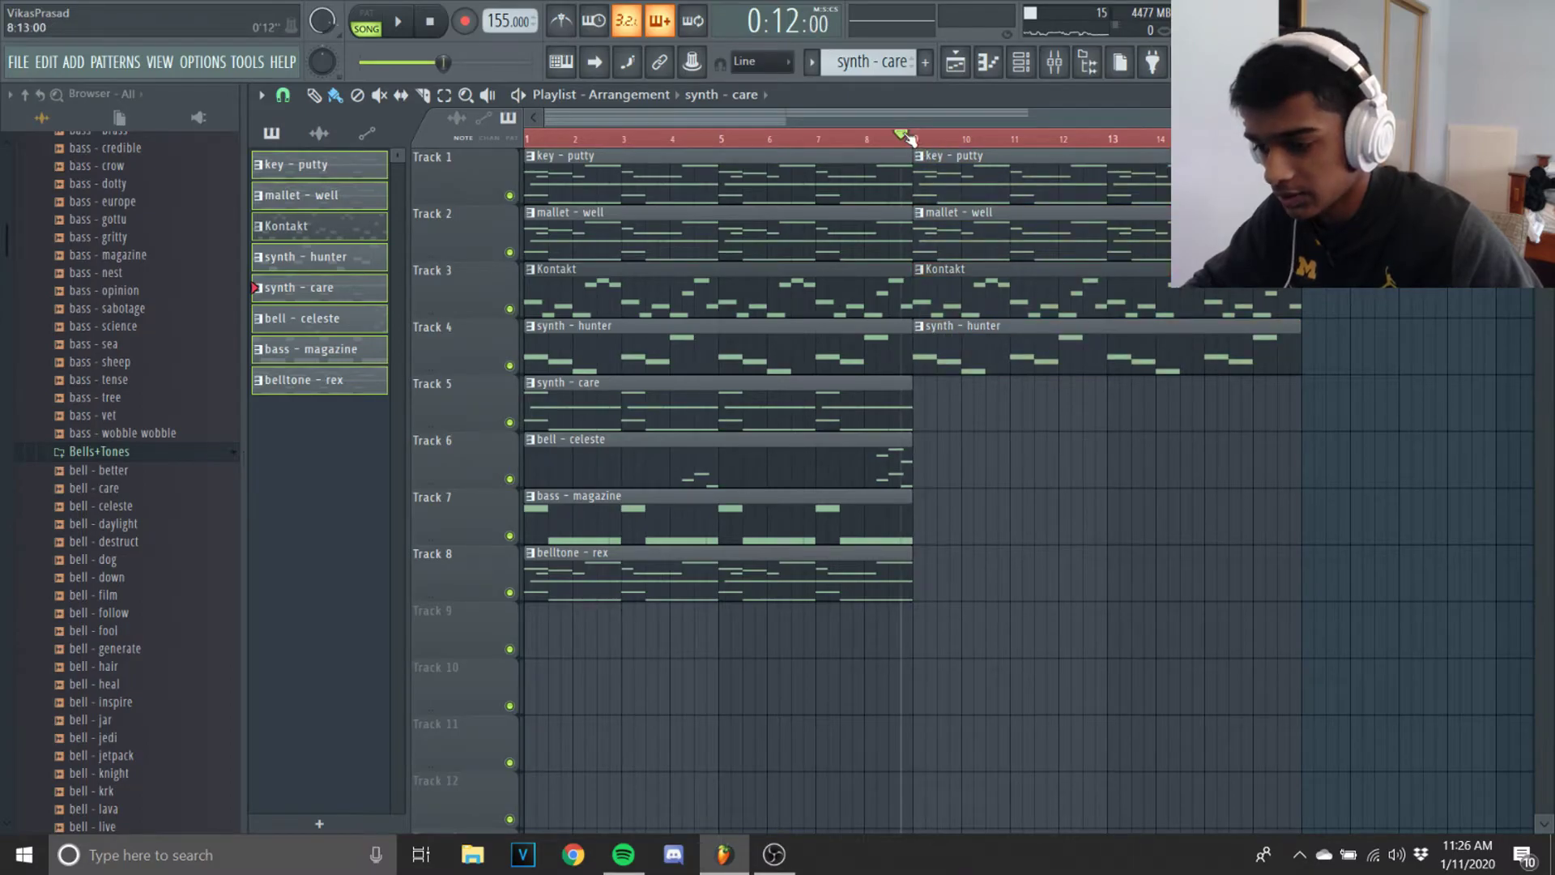
pyautogui.moveTo(864, 420); pyautogui.dragTo(899, 616)
pyautogui.keyDown('ctrl'); pyautogui.click(933, 451); pyautogui.keyUp('ctrl')
pyautogui.moveTo(925, 138); pyautogui.dragTo(910, 136)
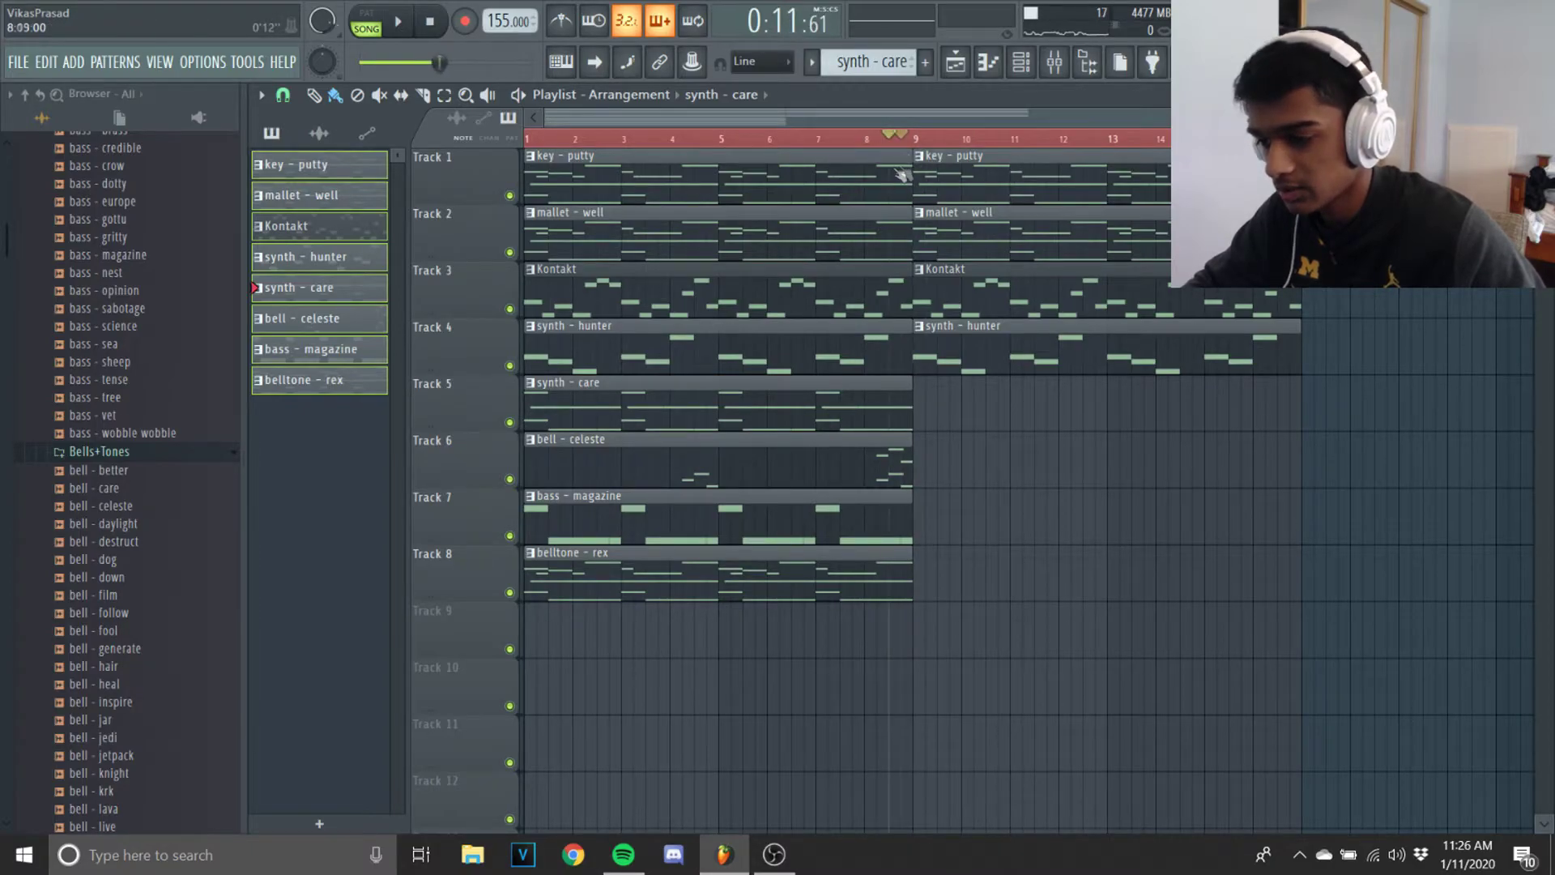
pyautogui.moveTo(949, 172)
pyautogui.mouseDown()
pyautogui.moveTo(833, 566)
pyautogui.moveTo(762, 176)
pyautogui.mouseUp()
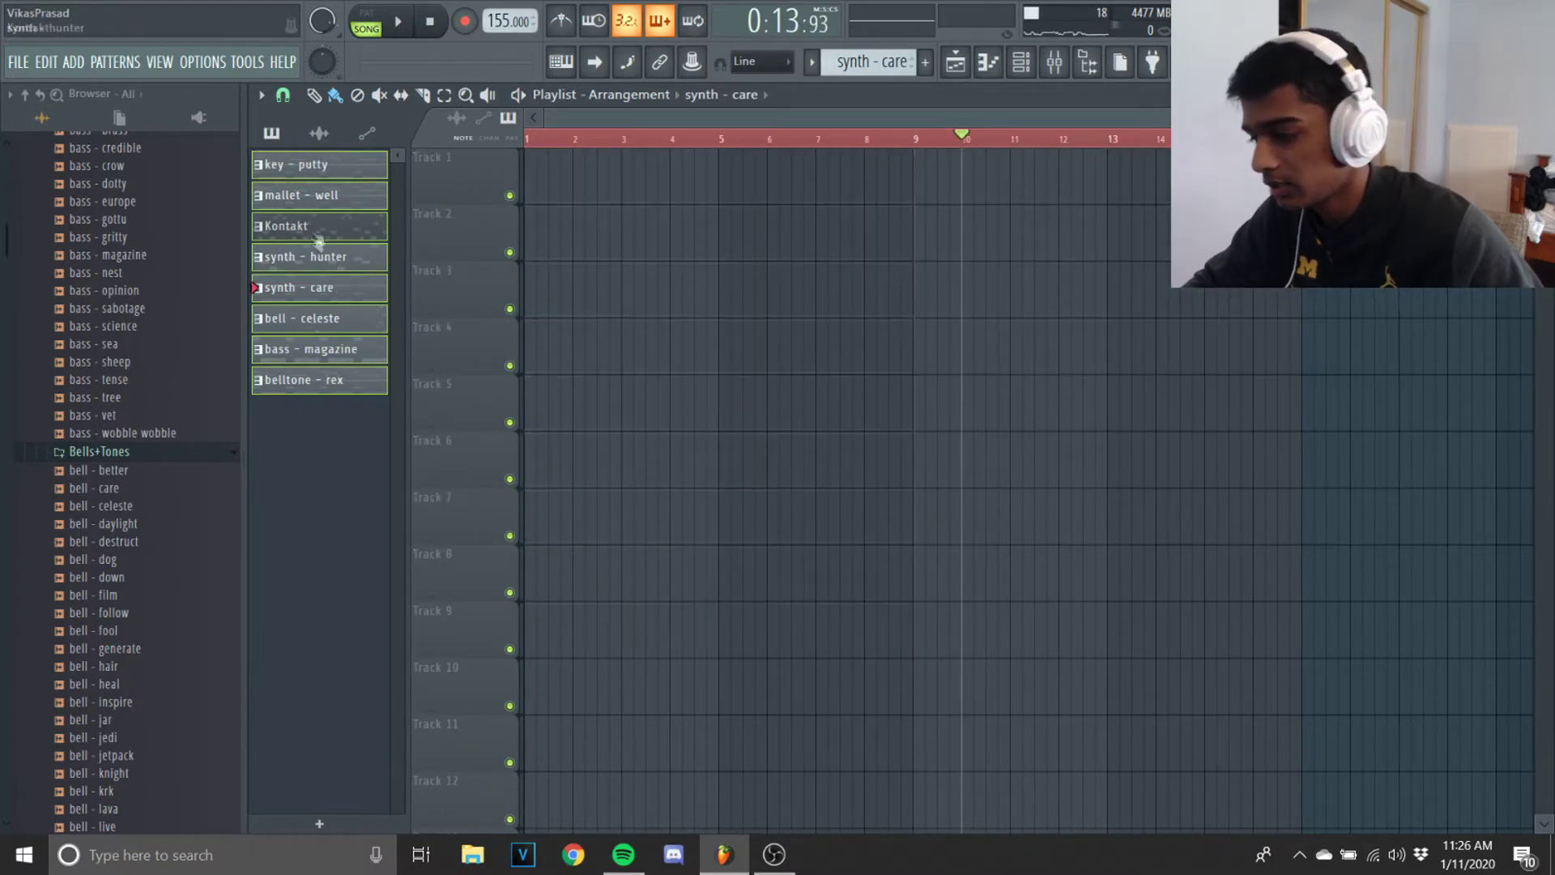
# Step: Render the eight patterns as audio clips on tracks 1 to 8 and repeat the block through bar 64
pyautogui.rightClick(322, 374)
pyautogui.click(365, 721)
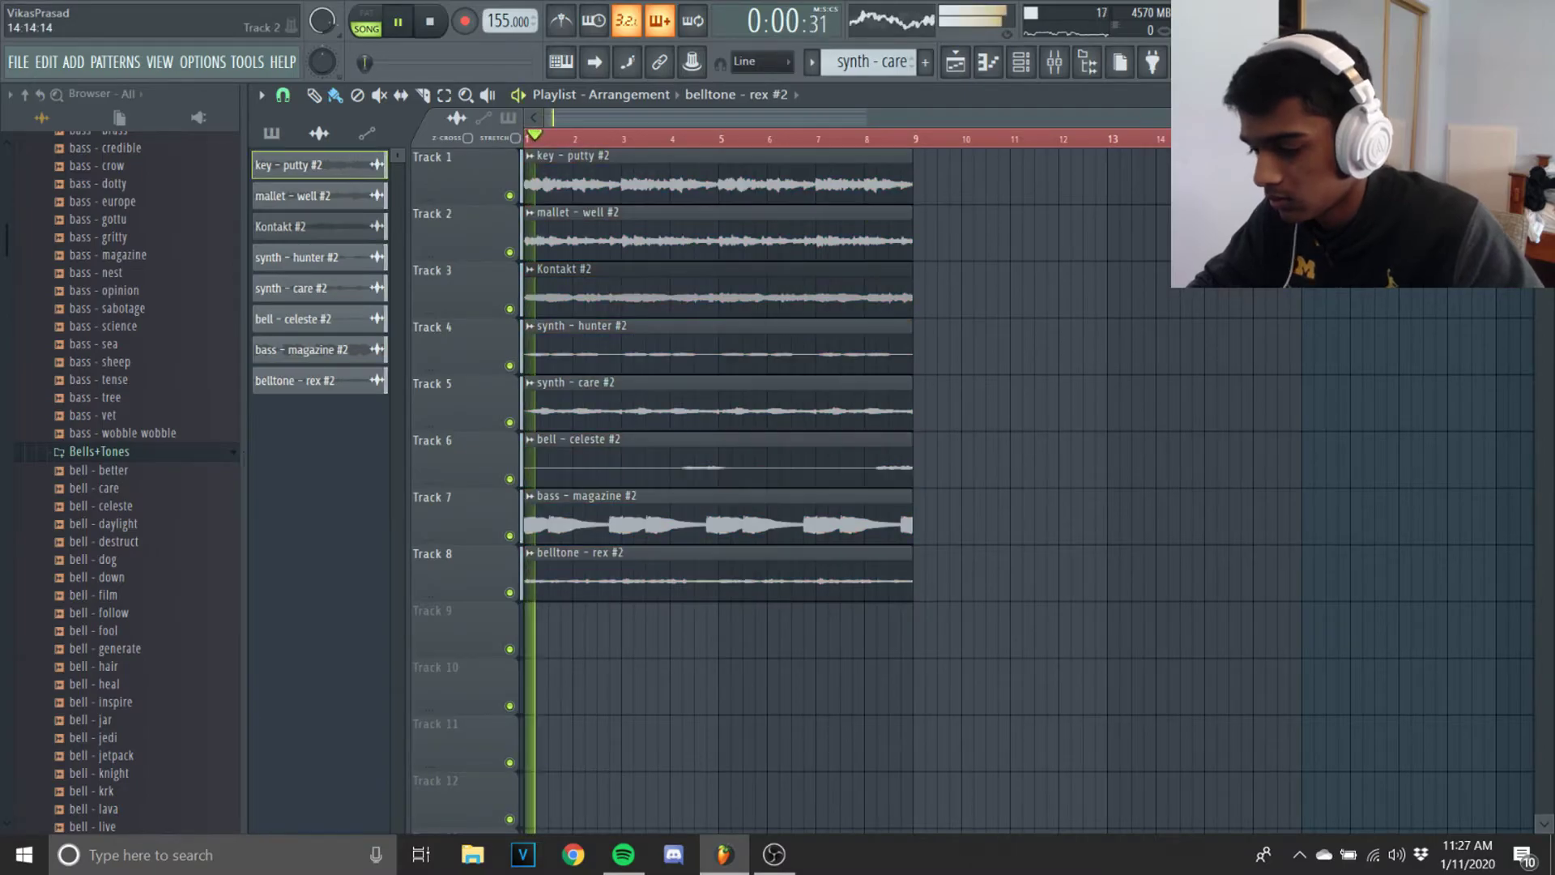
pyautogui.press('space')
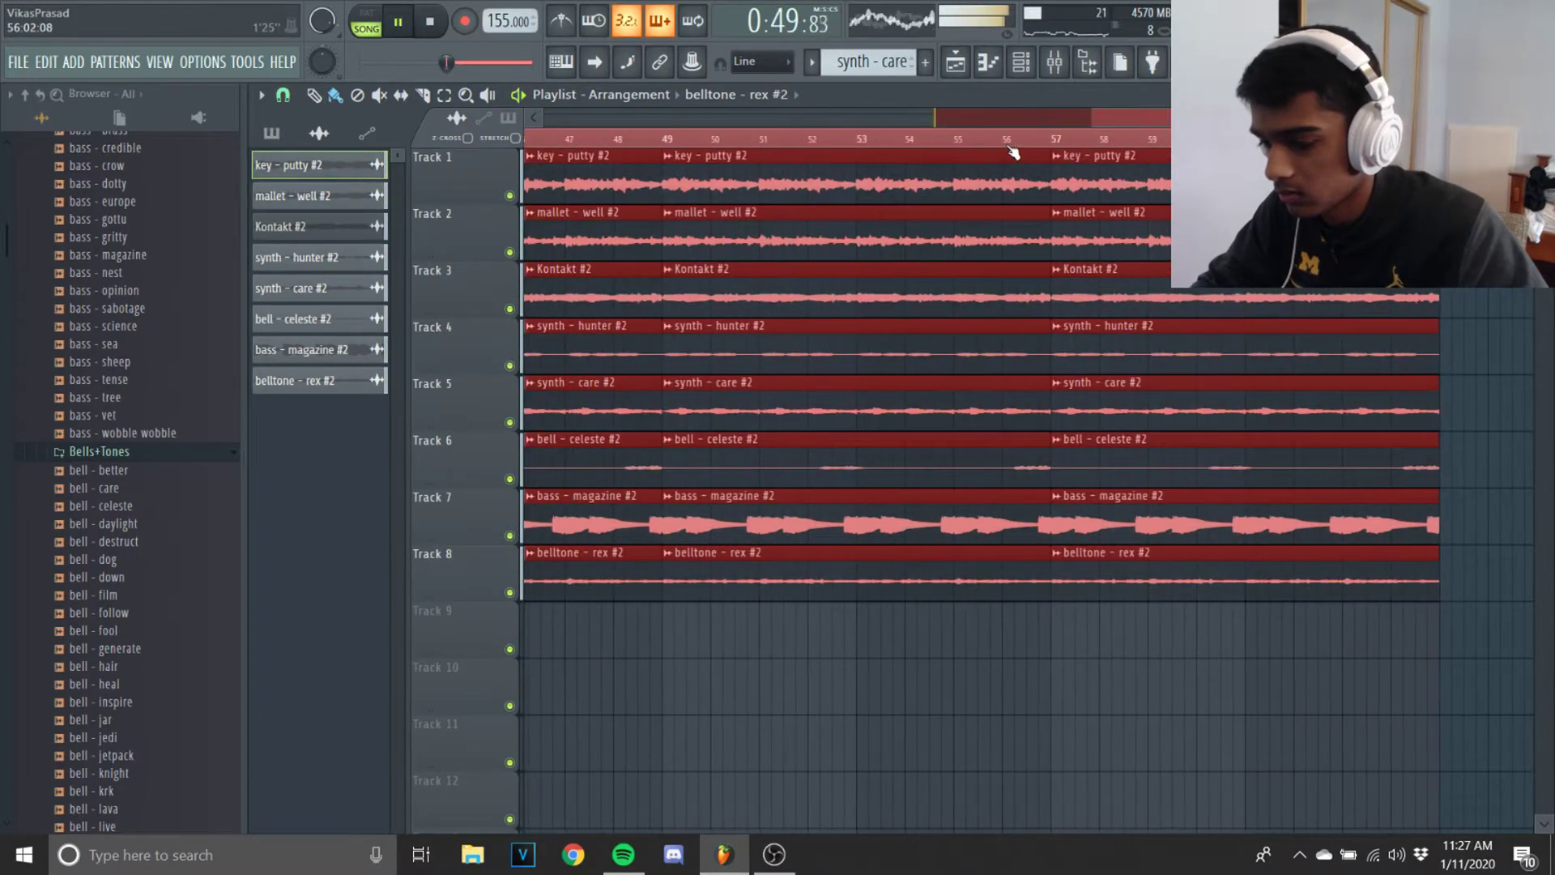
pyautogui.press('space')
pyautogui.rightClick(573, 855)
pyautogui.click(723, 664)
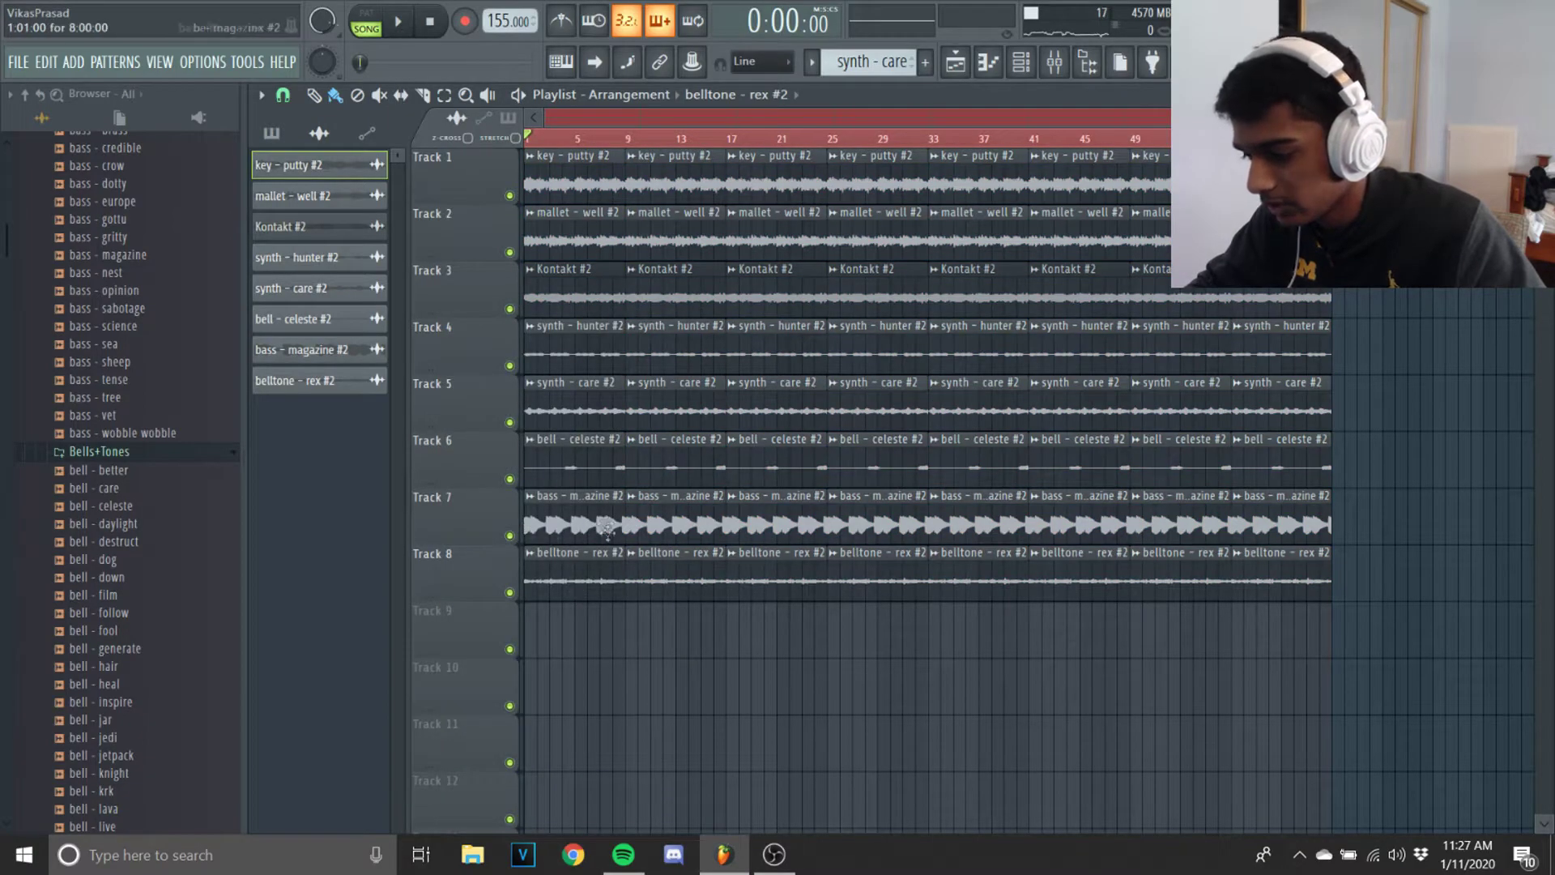
# Step: Delete the synth - care and bell - celeste audio clips from bars 1 to 8 and select the clips in bars 9 to 16
pyautogui.moveTo(623, 490); pyautogui.dragTo(525, 377)
pyautogui.press('Delete')
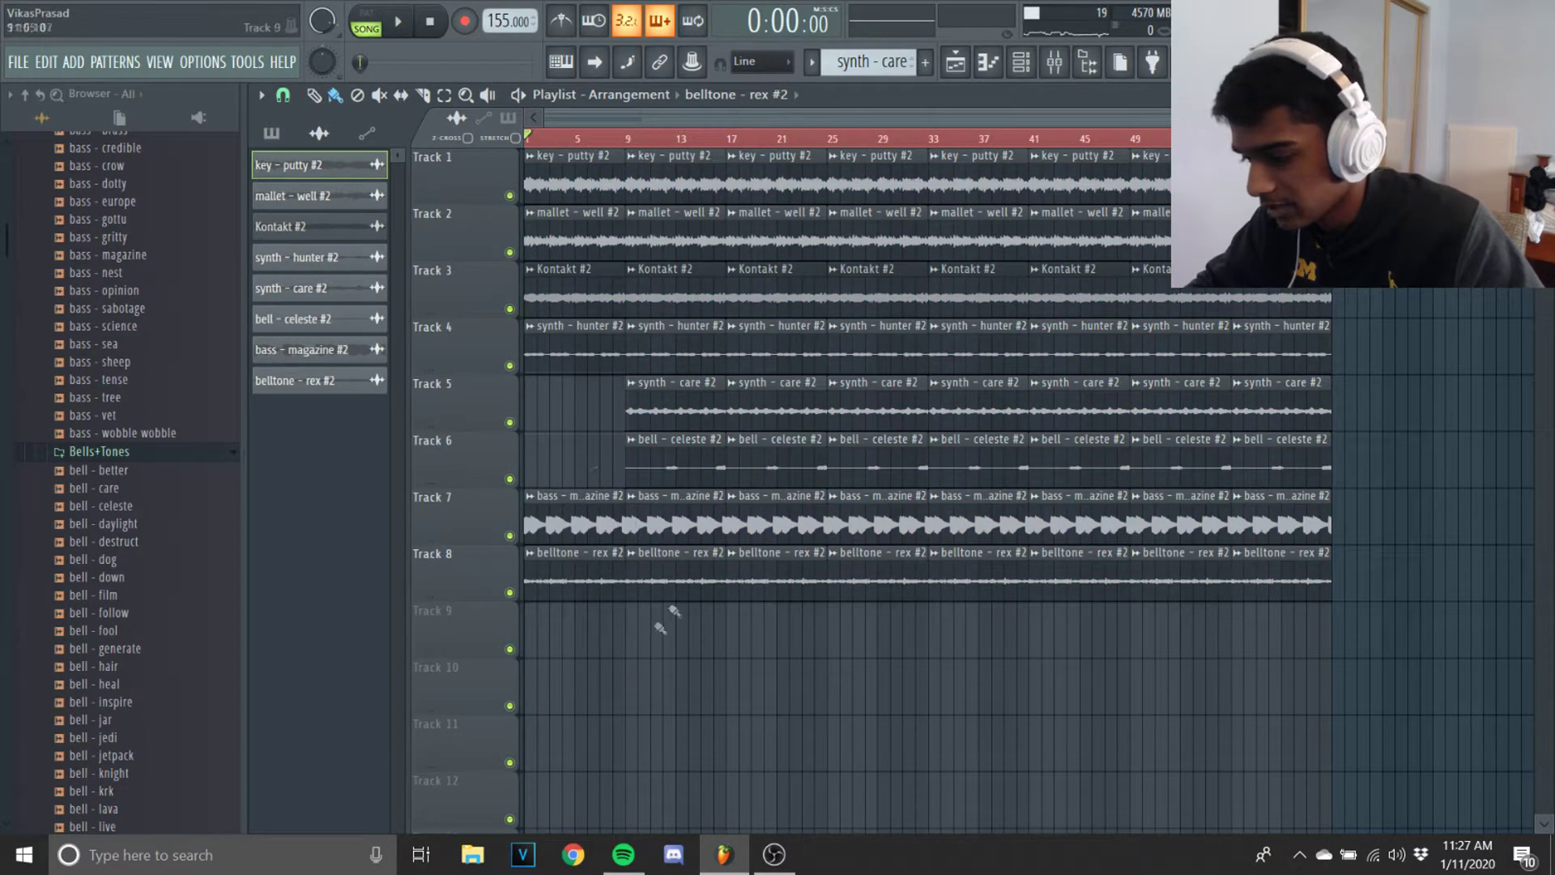
pyautogui.rightClick(696, 428)
pyautogui.click(685, 411)
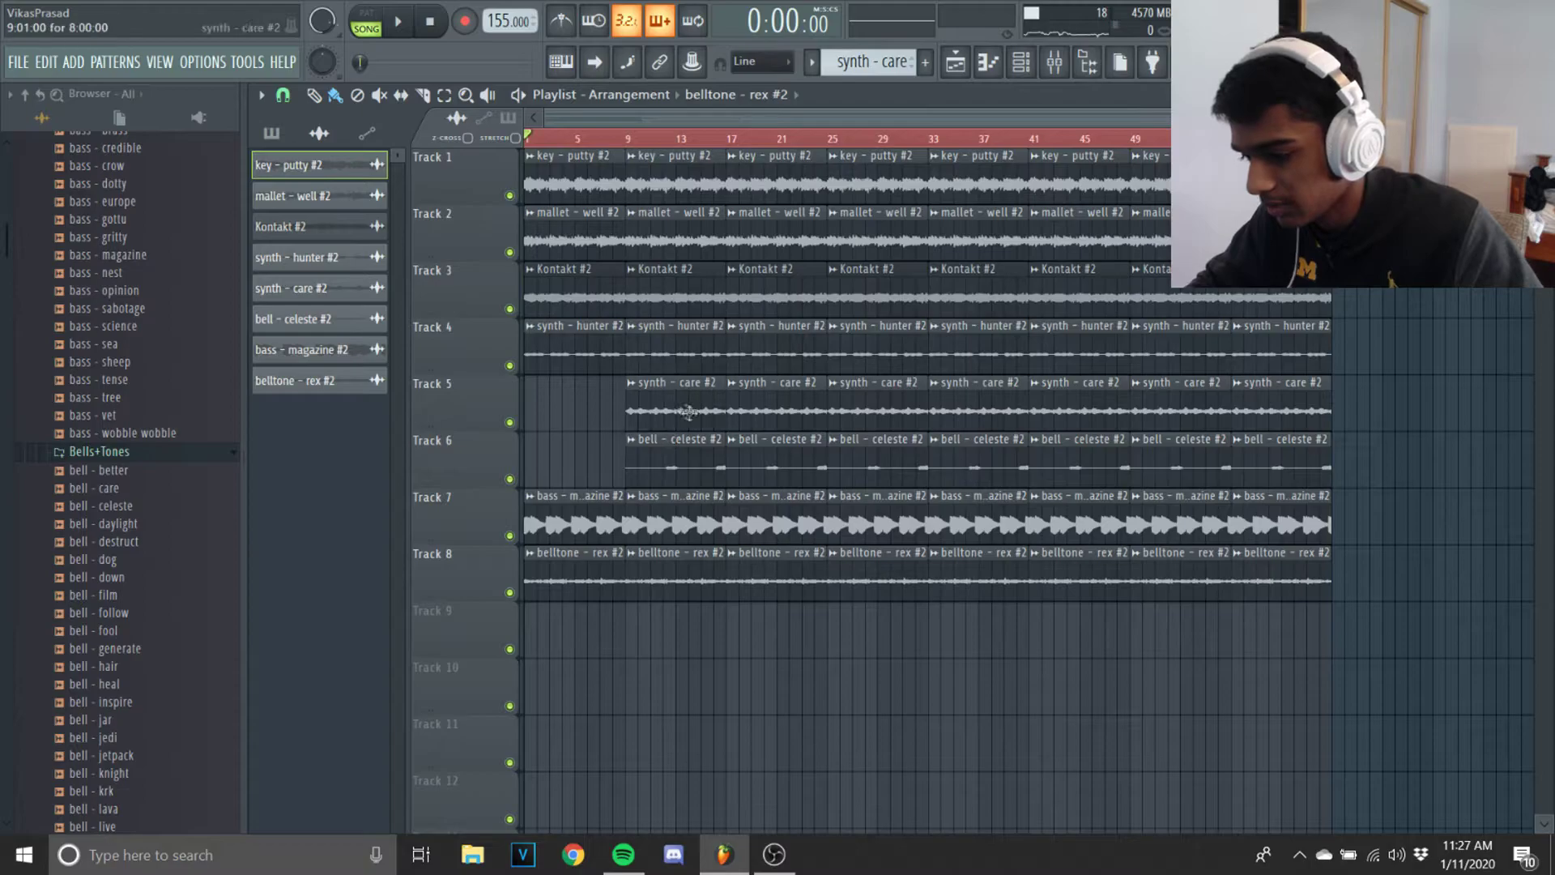
pyautogui.moveTo(638, 165); pyautogui.dragTo(670, 642)
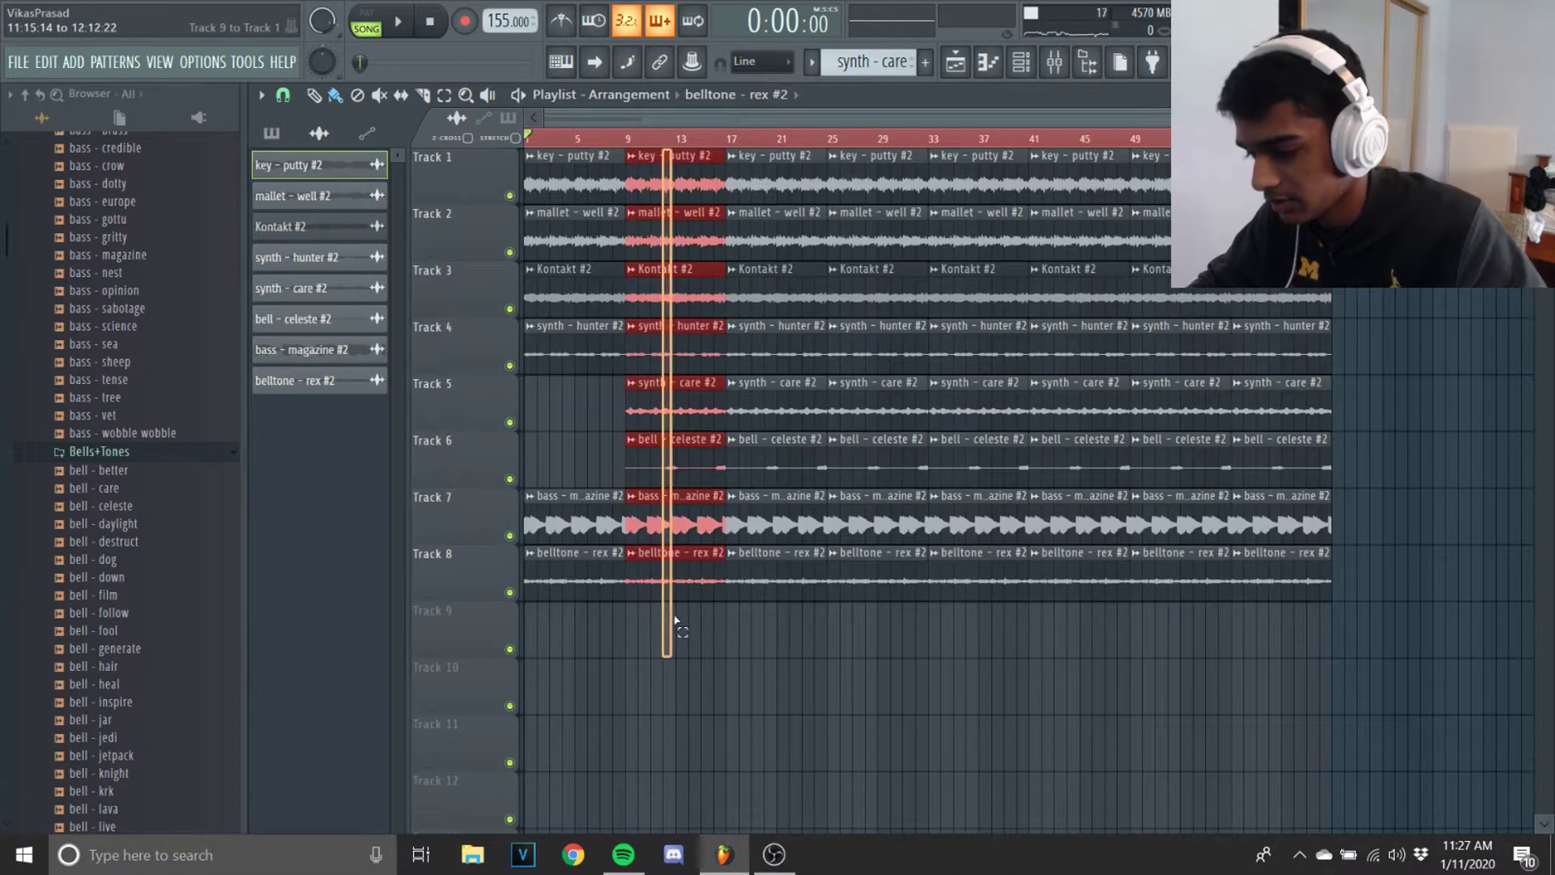
# Step: Remove the track 5–8 clips from bars 17 to 32 and the track 3–4 clips from bars 25 to 32, and play from bar 25
pyautogui.rightClick(783, 409)
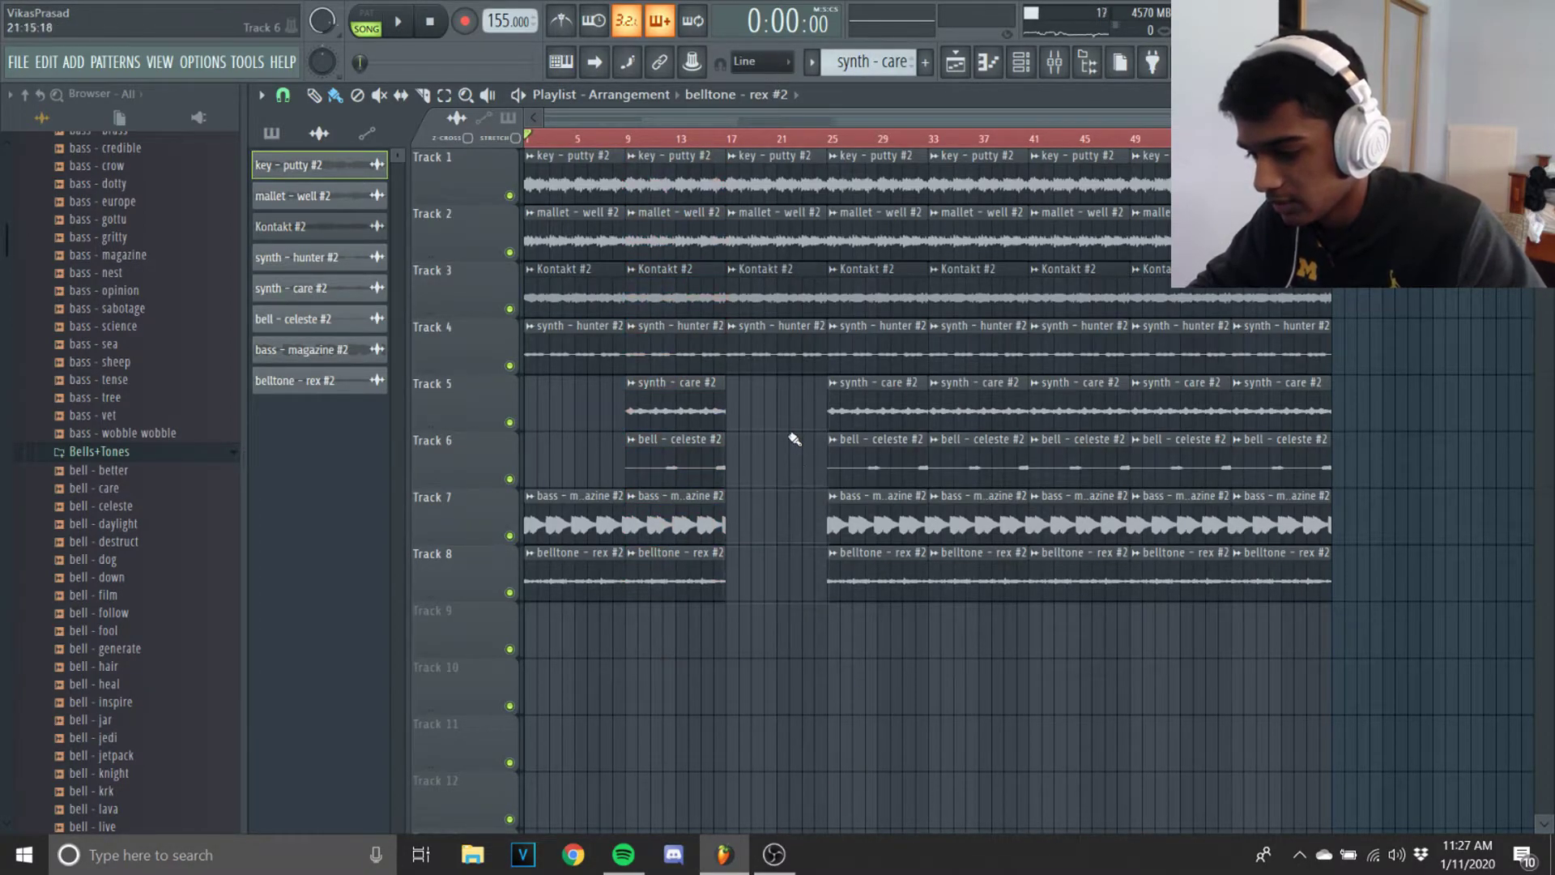
pyautogui.rightClick(912, 308)
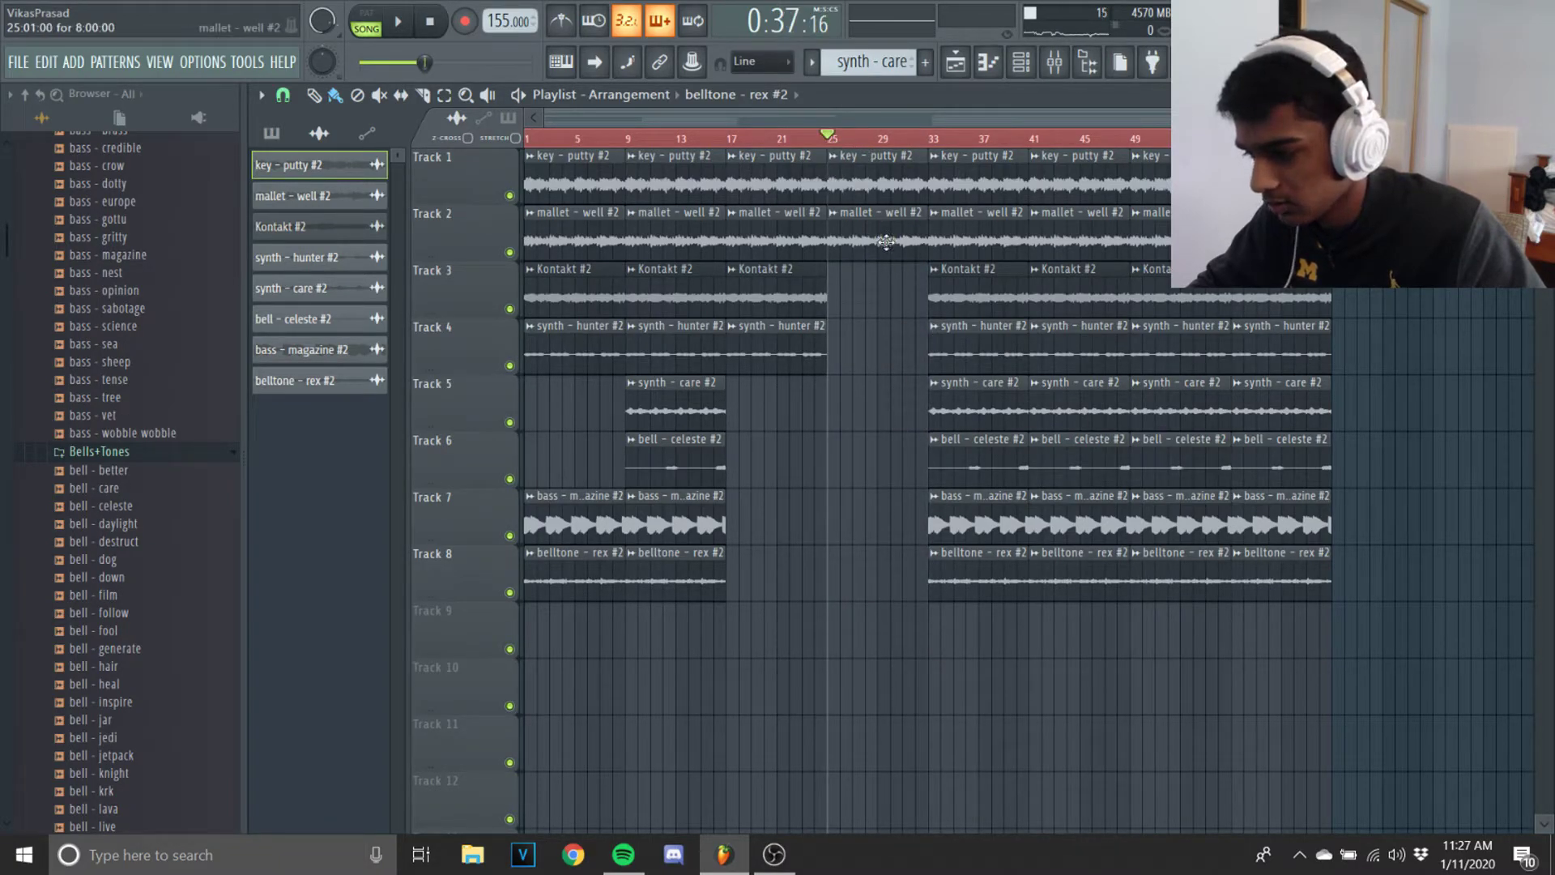
pyautogui.press('space')
pyautogui.scroll(-4, 885, 271)
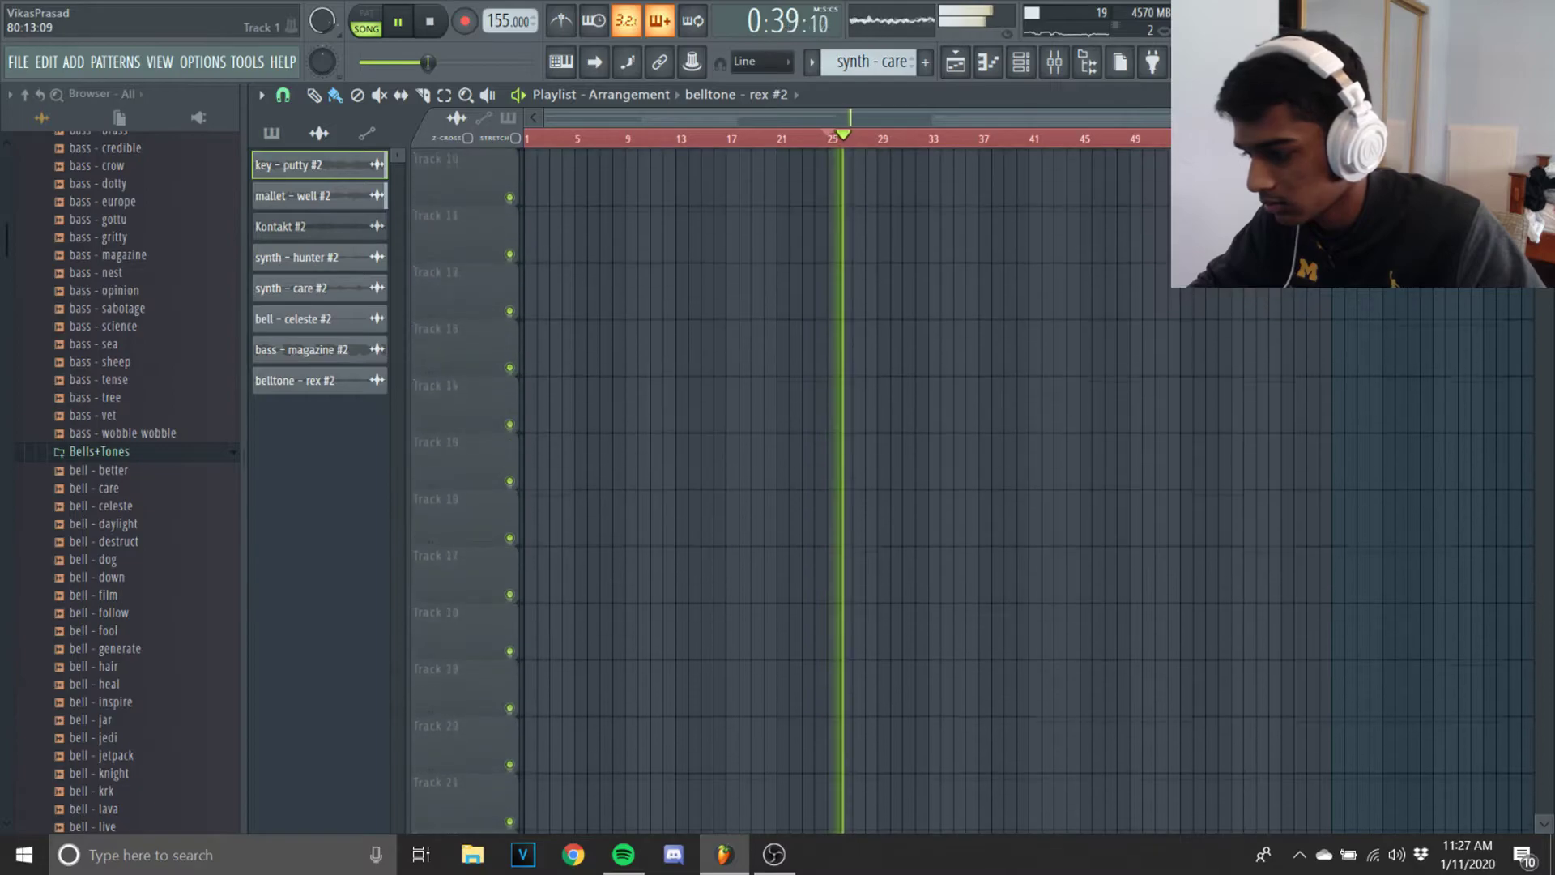
pyautogui.scroll(4, 846, 486)
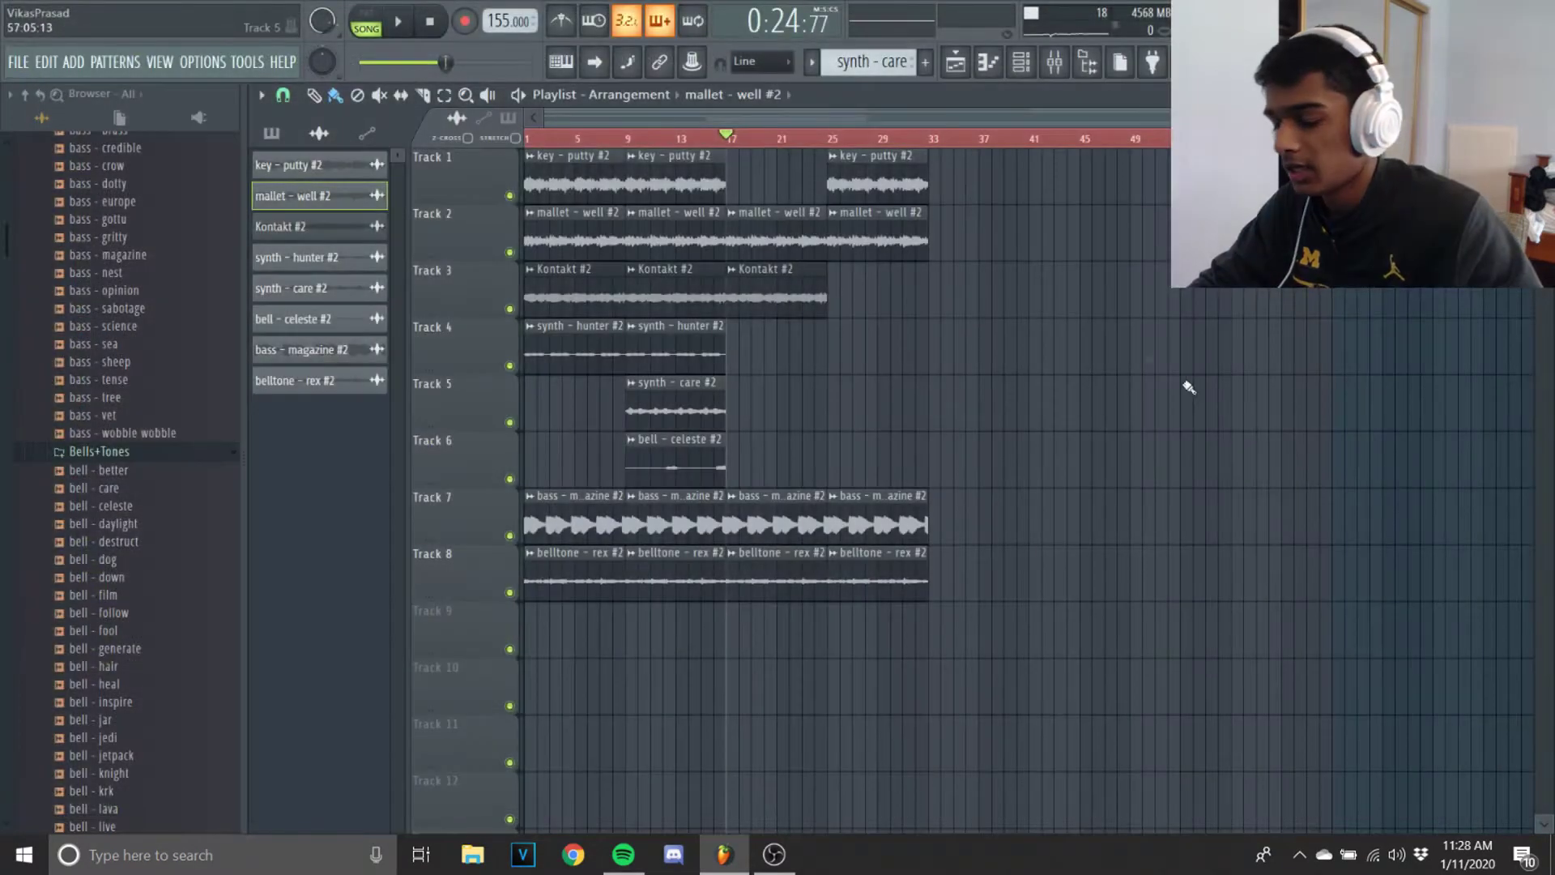
# Step: Select all the playlist clips and collapse the expanded instrument sample folders in the browser
pyautogui.hotkey('ctrl', 'a')
pyautogui.scroll(6, 121, 405)
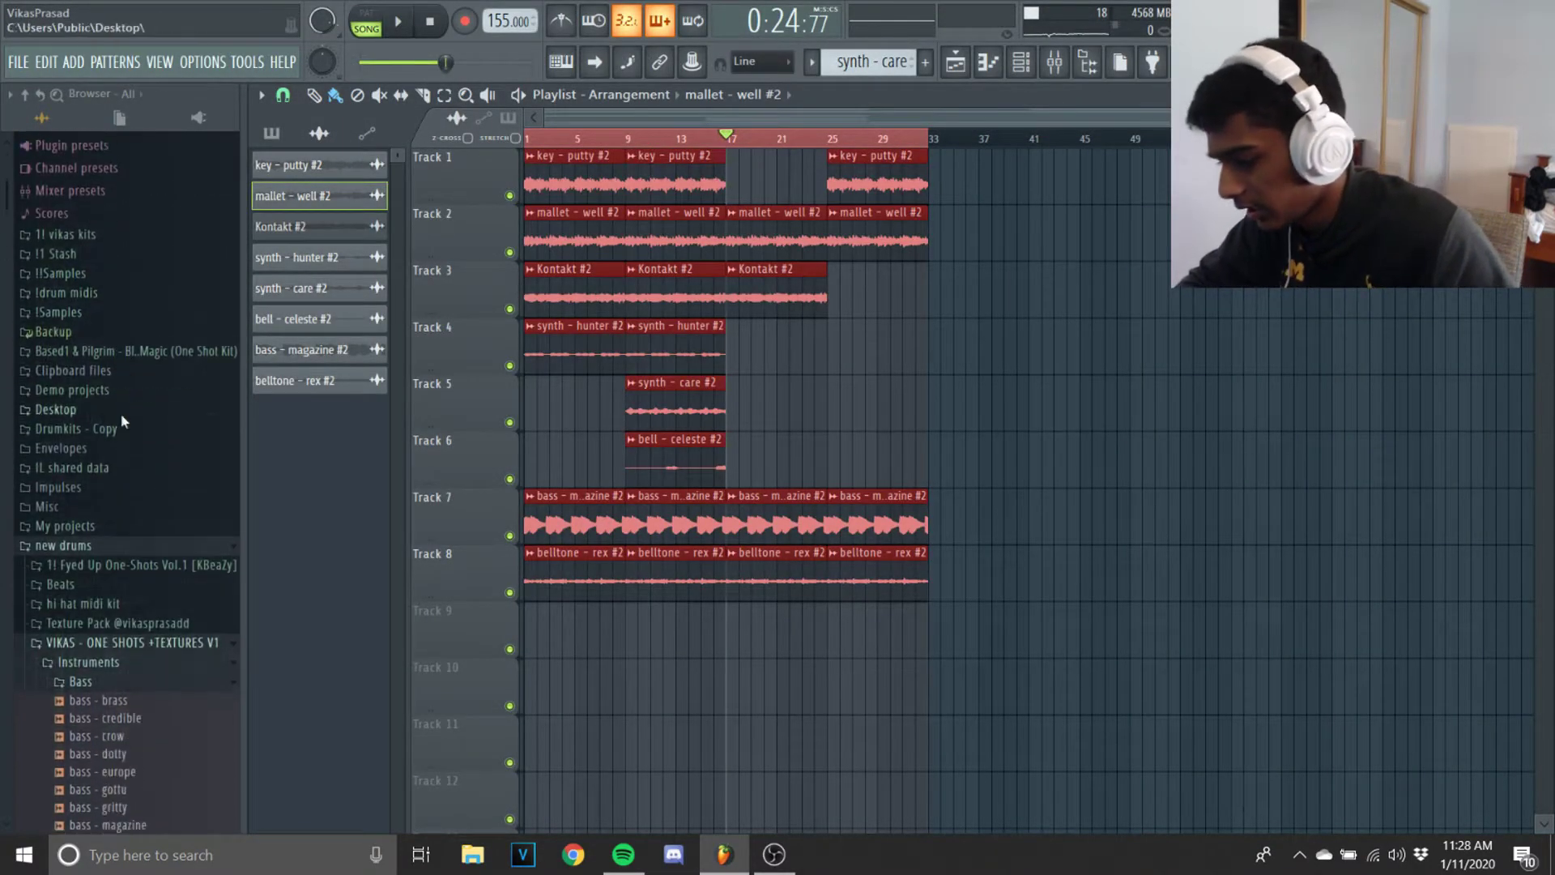
pyautogui.scroll(-5, 120, 415)
pyautogui.click(154, 214)
pyautogui.scroll(6, 150, 292)
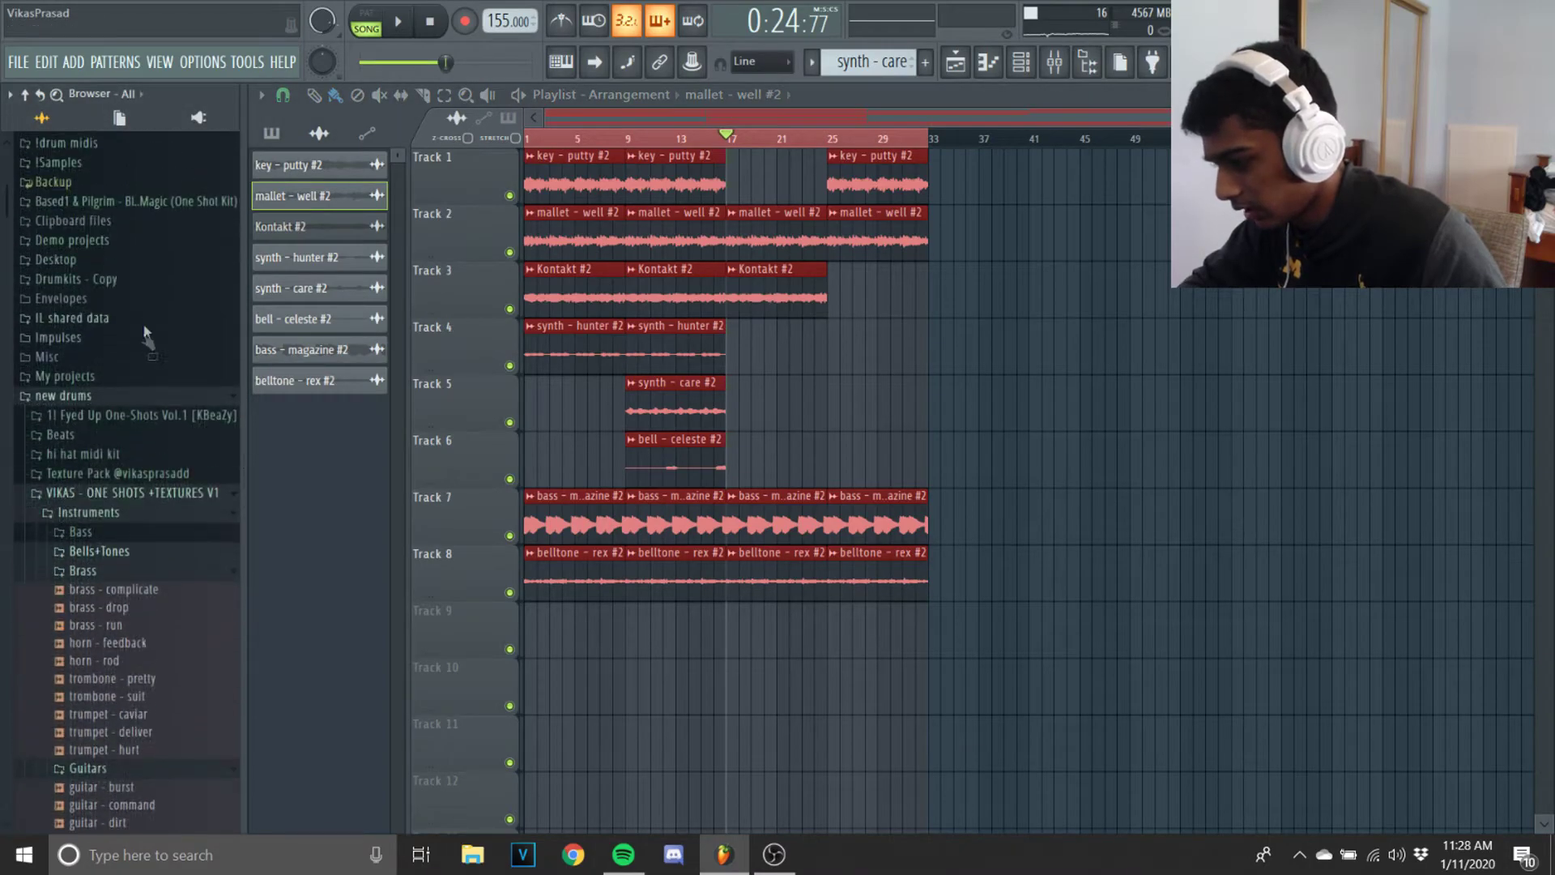
# Step: Look through the ambience textures in the Texture Pack folder and collapse the folder
pyautogui.click(117, 483)
pyautogui.scroll(-6, 129, 523)
pyautogui.scroll(7, 144, 557)
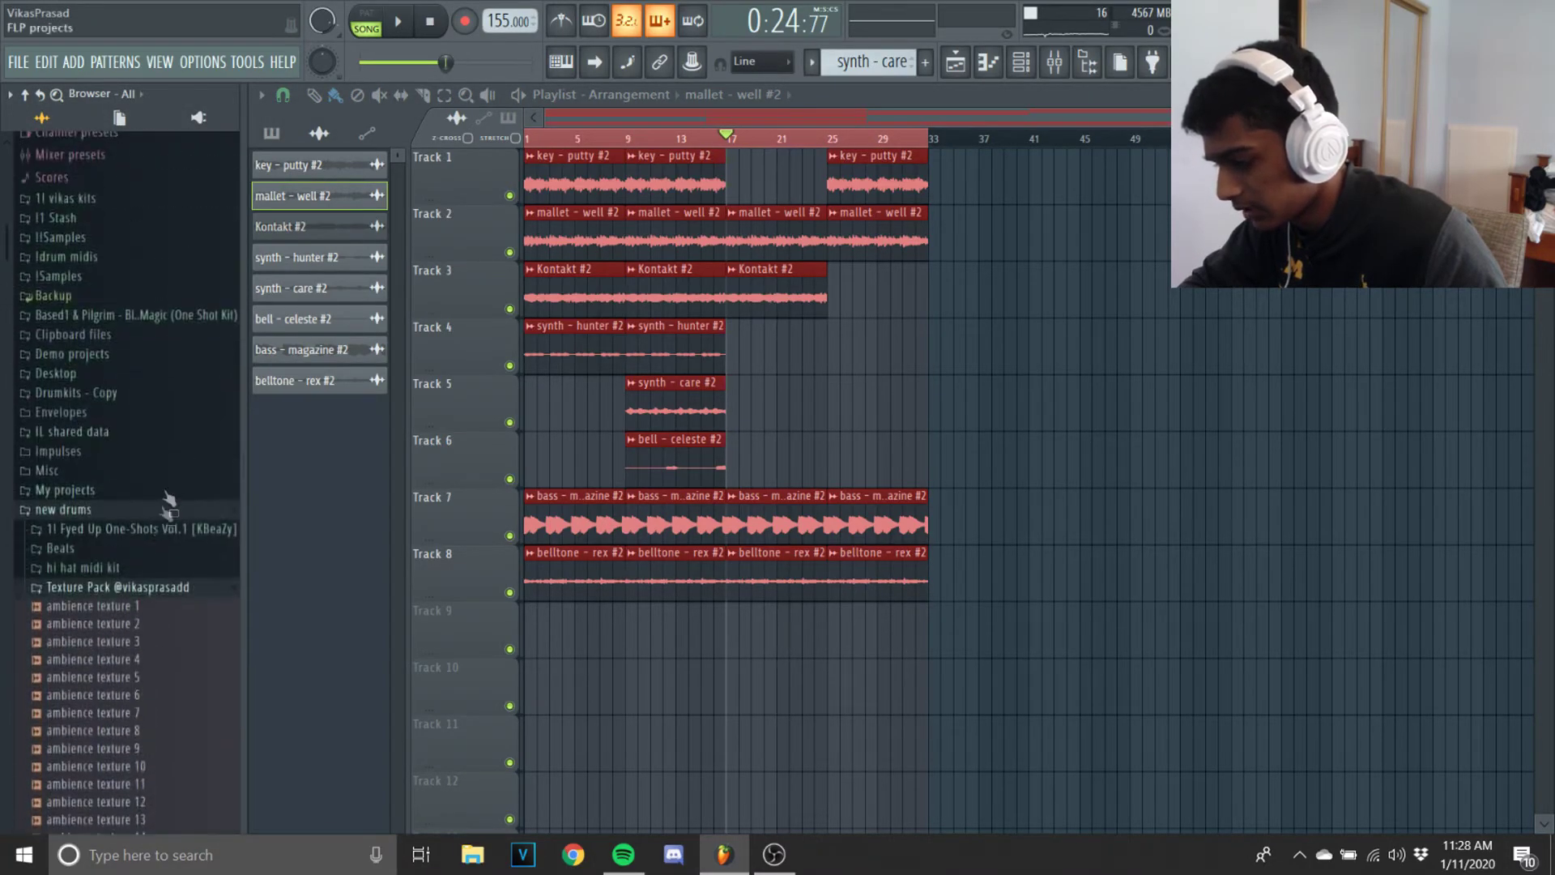
pyautogui.click(124, 592)
pyautogui.click(136, 596)
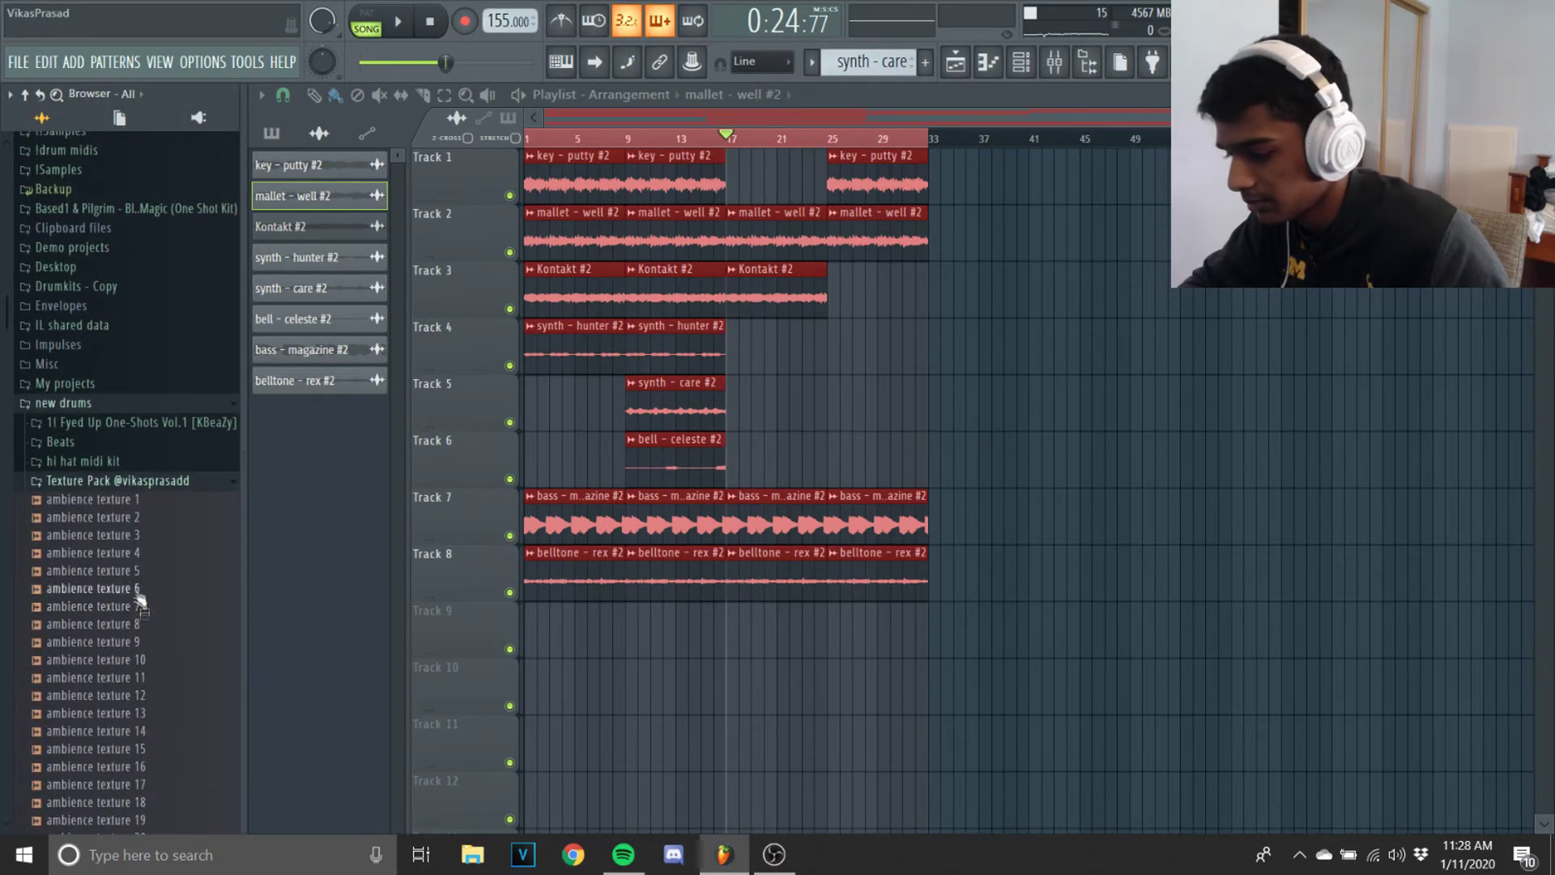
pyautogui.click(123, 483)
pyautogui.click(169, 486)
pyautogui.scroll(-3, 169, 494)
pyautogui.scroll(3, 168, 497)
pyautogui.click(162, 486)
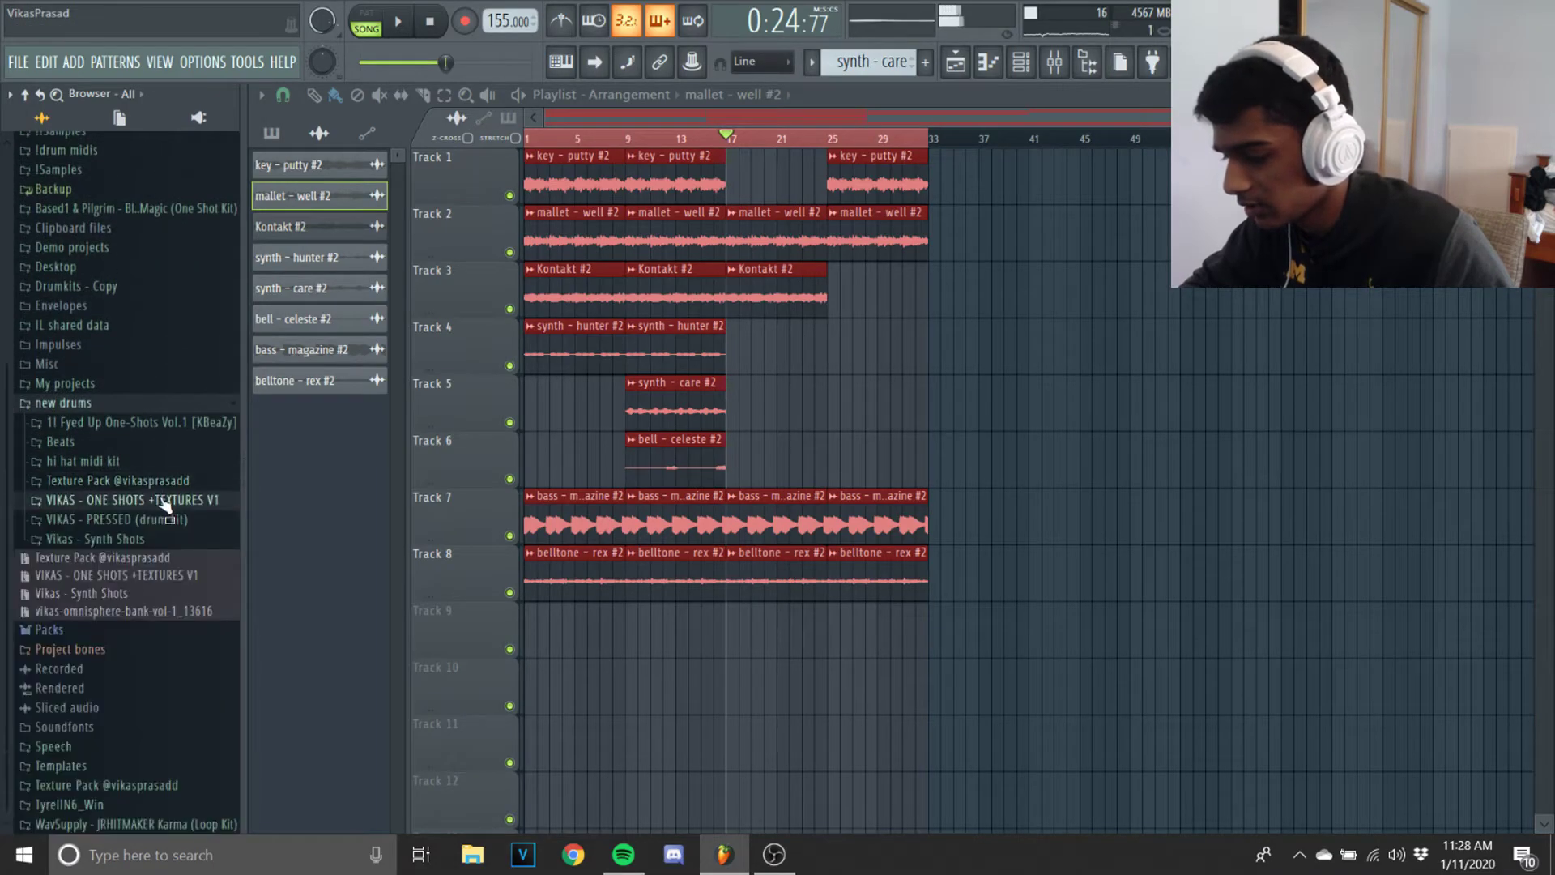
# Step: Preview samples in the Textures folder of the one-shots and textures pack and place texture - 19 at bar 1 on track 9
pyautogui.click(159, 501)
pyautogui.scroll(-3, 153, 512)
pyautogui.scroll(-20, 152, 518)
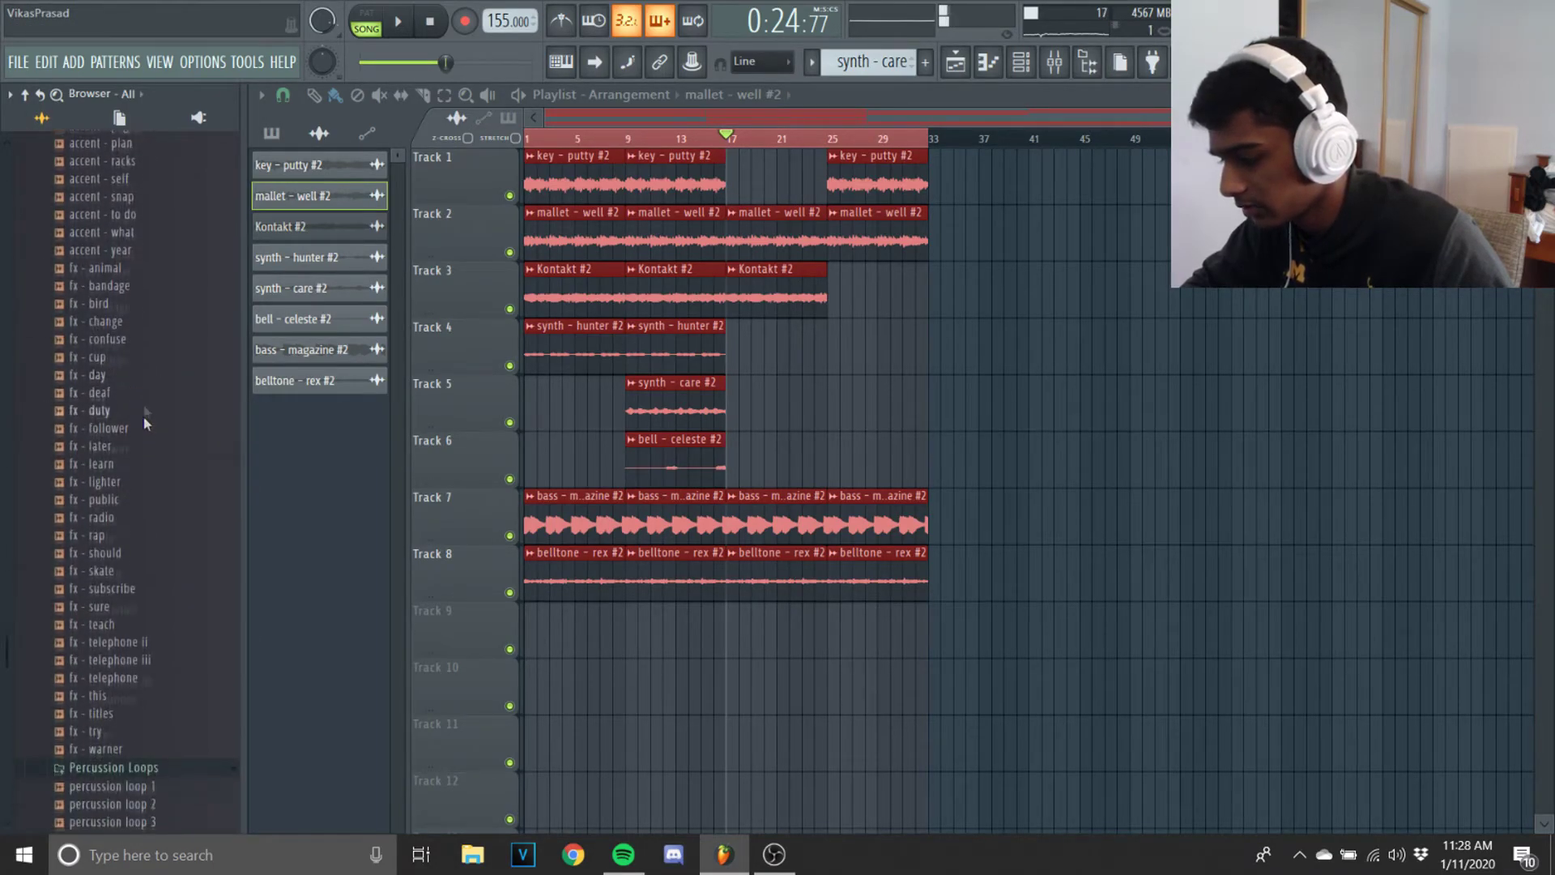
pyautogui.scroll(10, 146, 434)
pyautogui.click(91, 684)
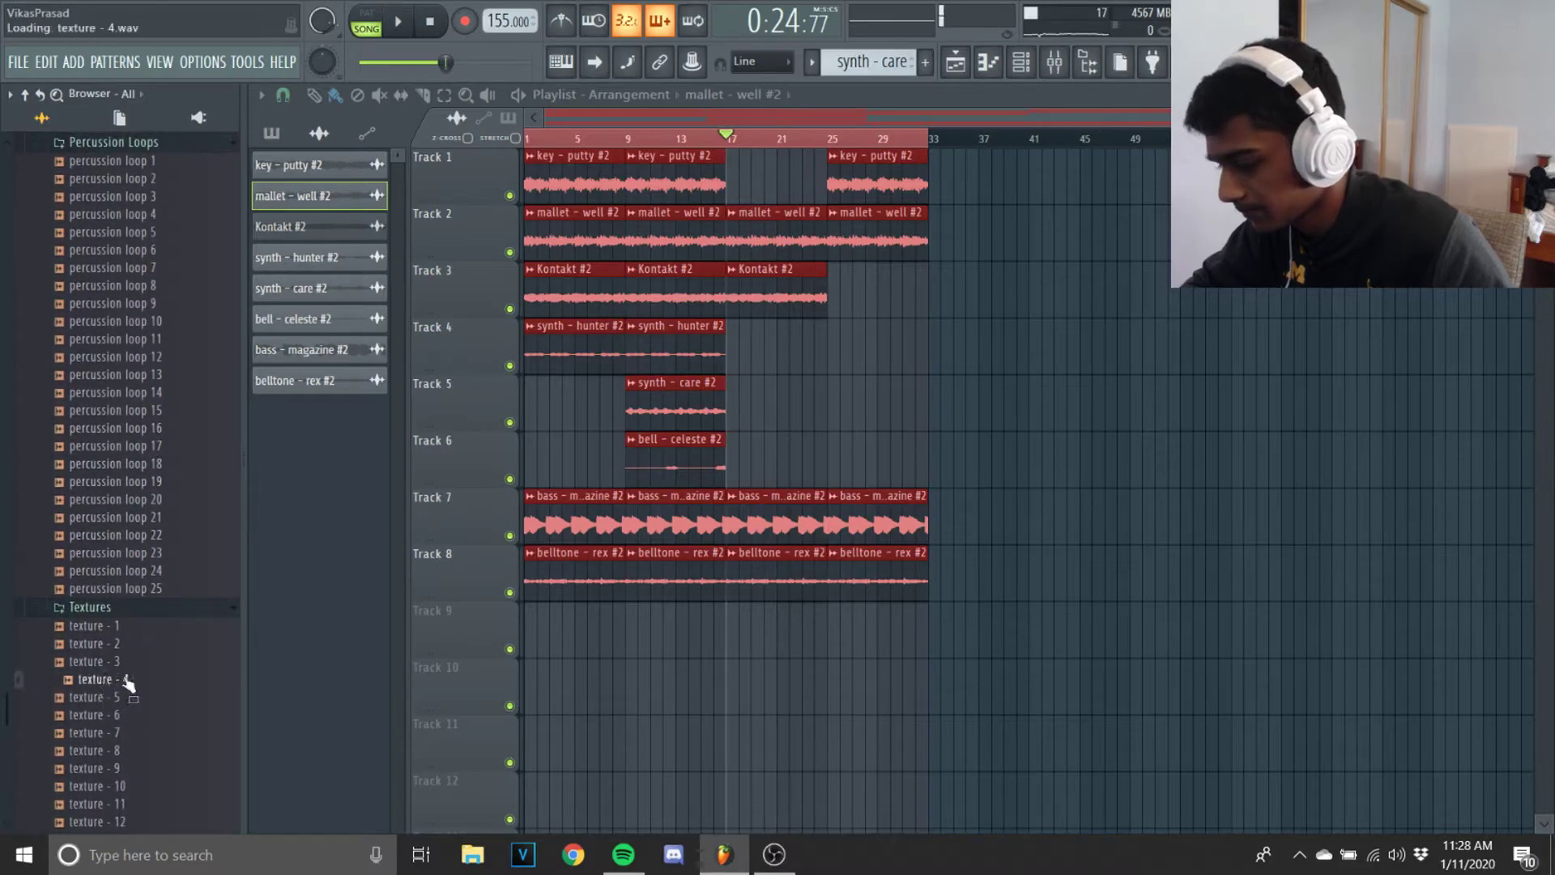
pyautogui.scroll(-6, 134, 656)
pyautogui.click(134, 627)
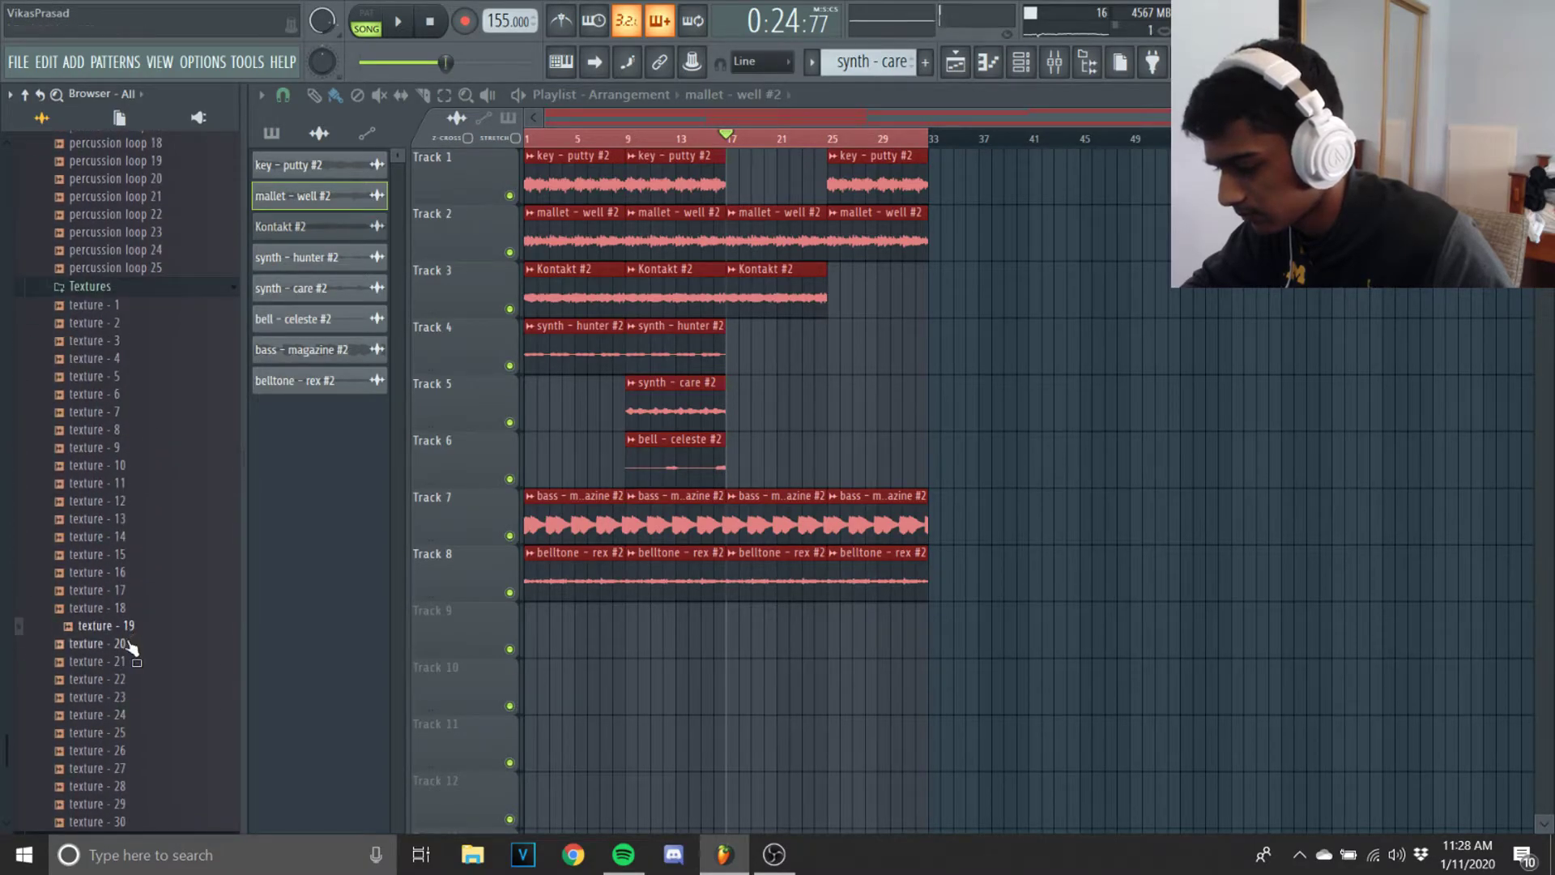
pyautogui.moveTo(97, 625); pyautogui.dragTo(585, 636)
# Step: Time-stretch the texture - 19 clip to fill exactly eight bars while listening to it in the arrangement
pyautogui.press('space')
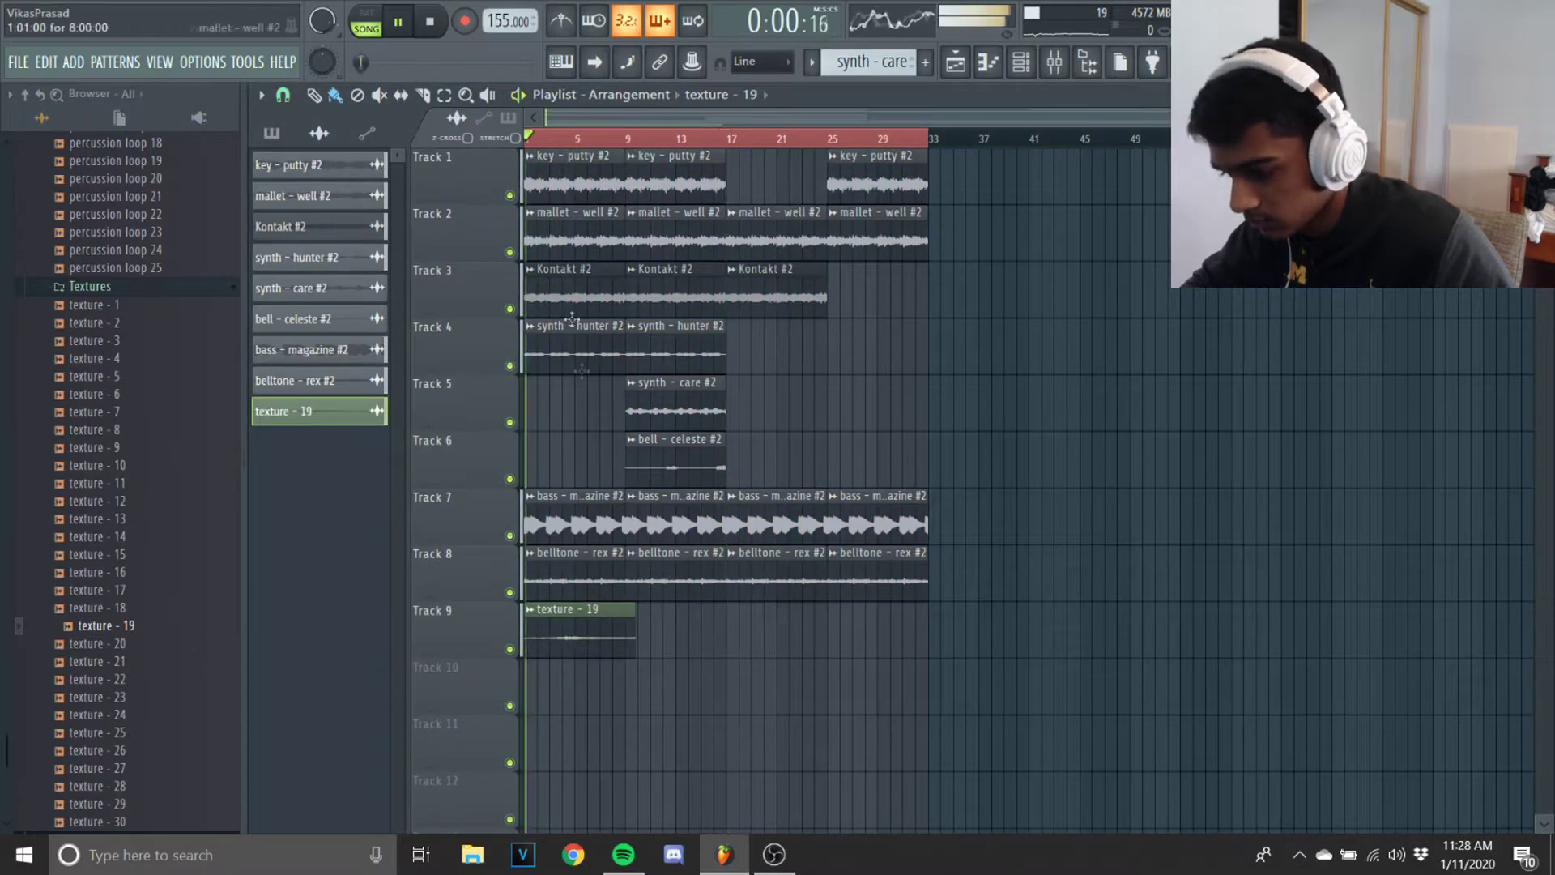
pyautogui.keyDown('ctrl'); pyautogui.scroll(4, 611, 632); pyautogui.keyUp('ctrl')
pyautogui.doubleClick(611, 632)
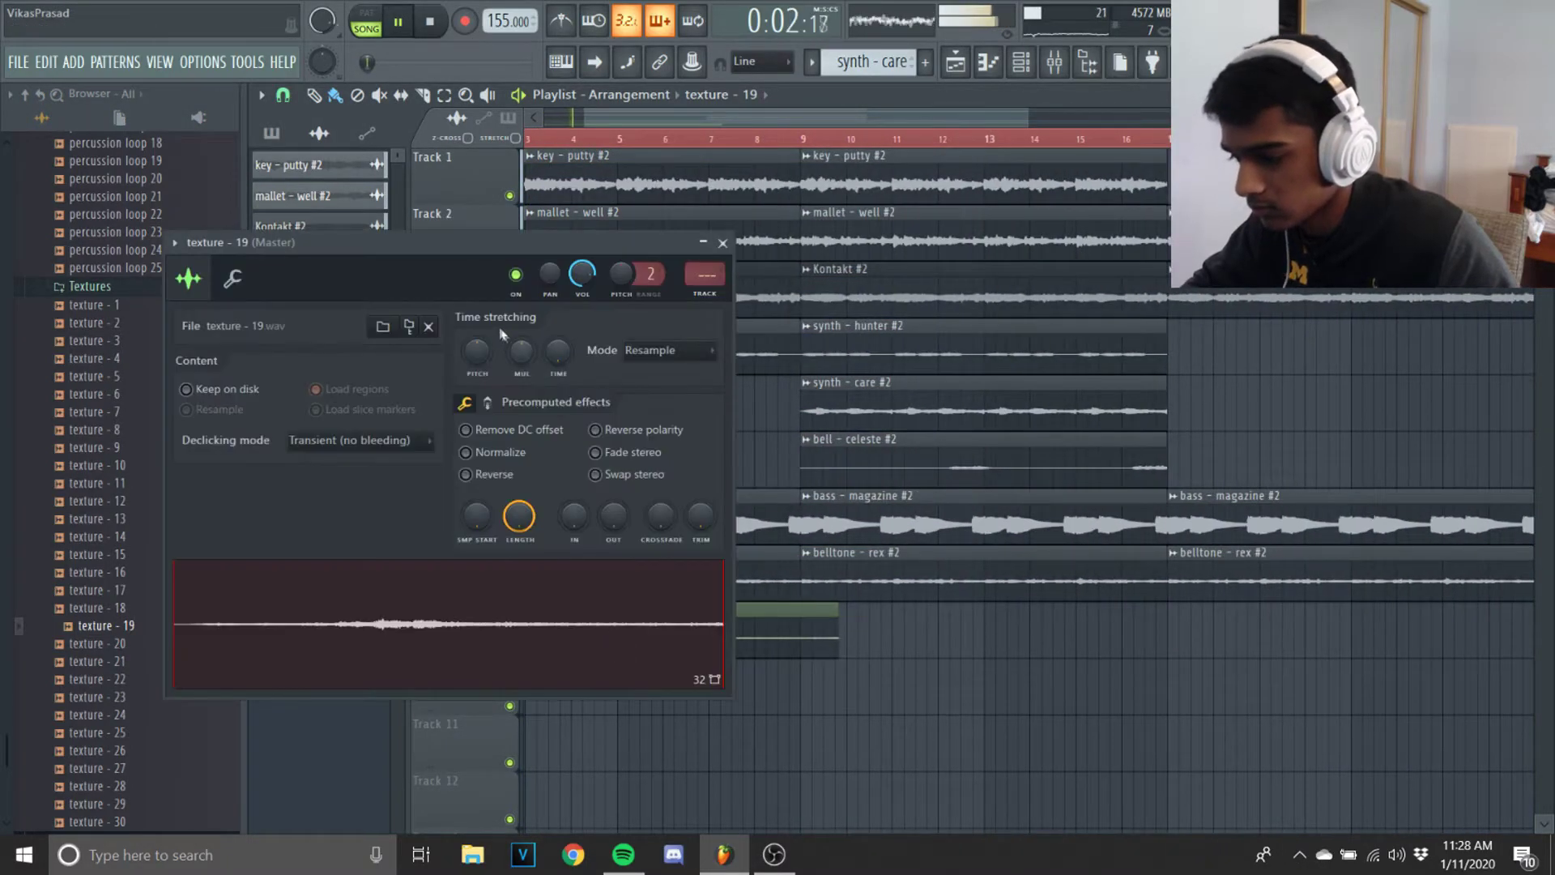
pyautogui.press('space')
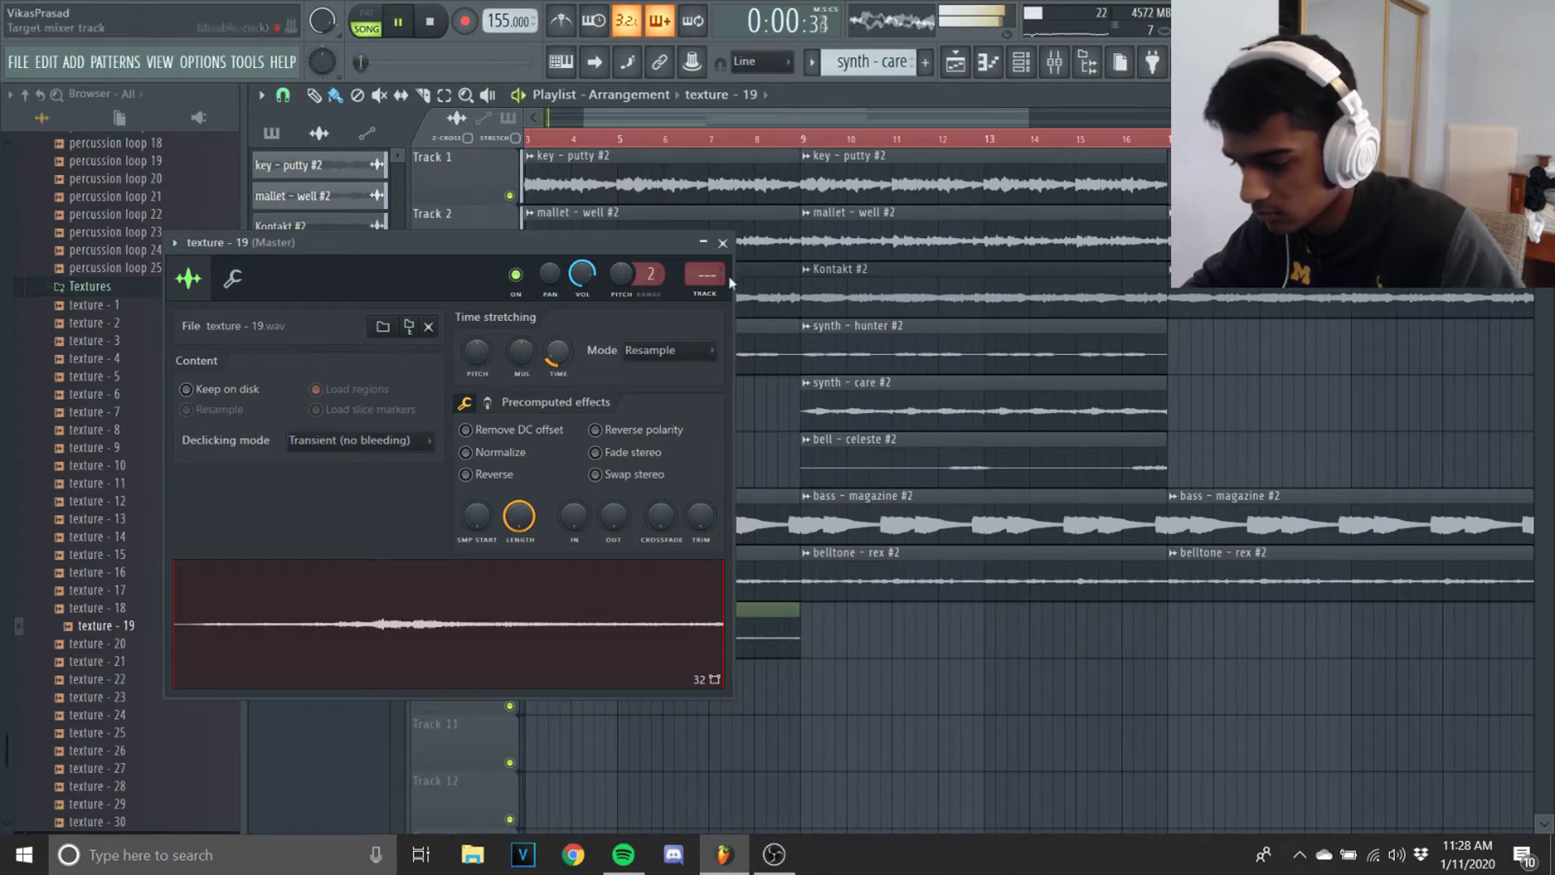
pyautogui.press('Escape')
pyautogui.keyDown('ctrl'); pyautogui.scroll(-4, 733, 614); pyautogui.keyUp('ctrl')
pyautogui.press('space')
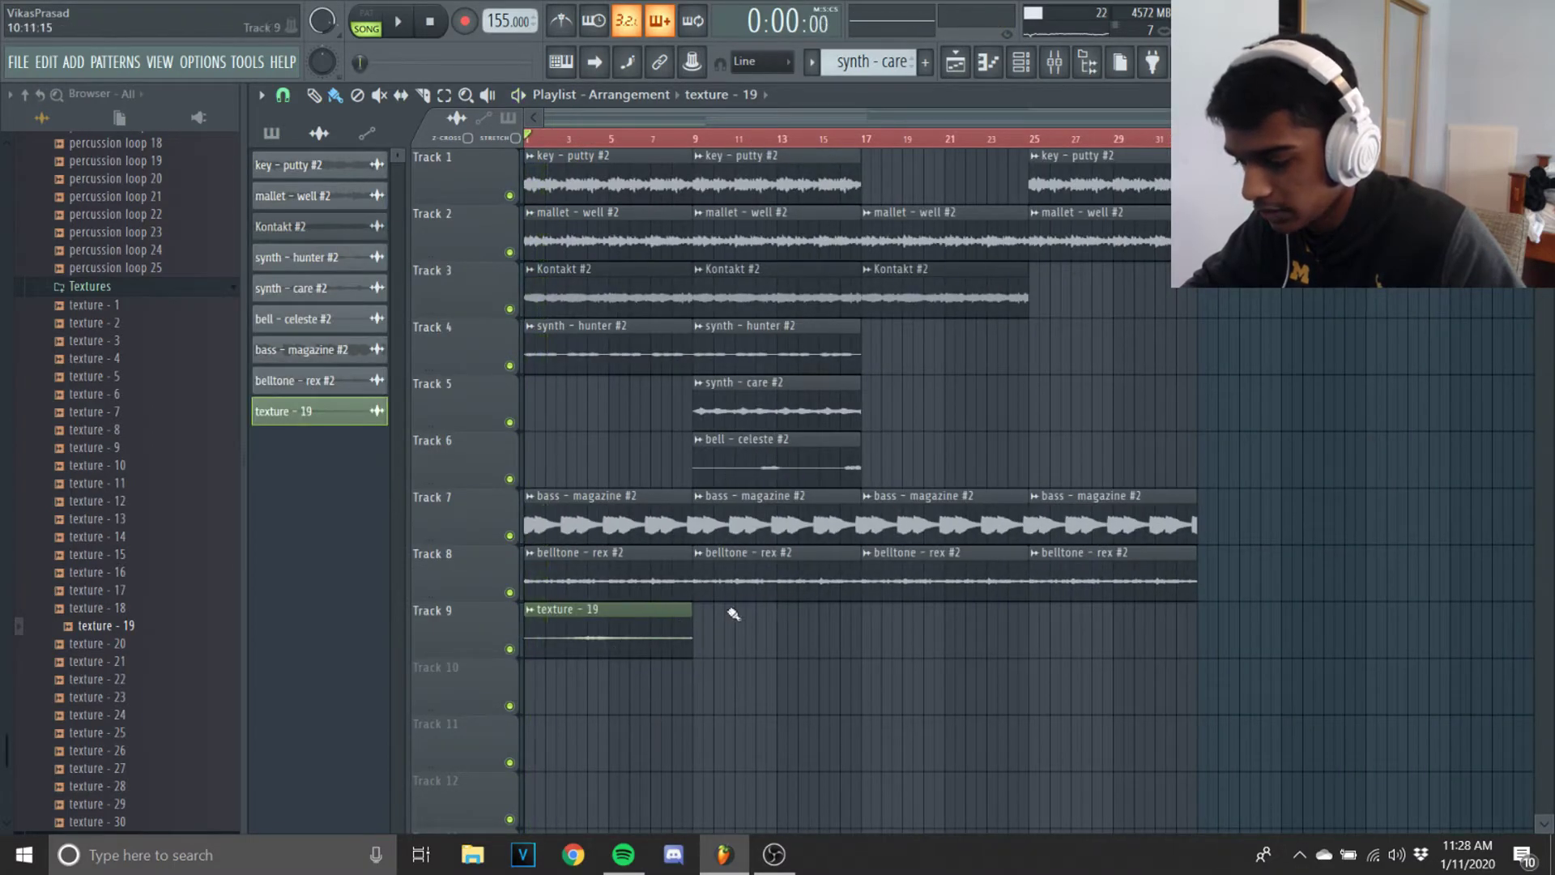
# Step: Repeat the texture - 19 clip on track 9 at bars 9, 17 and 25
pyautogui.moveTo(733, 614); pyautogui.dragTo(760, 611)
pyautogui.moveTo(946, 617); pyautogui.dragTo(874, 620)
pyautogui.moveTo(1116, 623); pyautogui.dragTo(1039, 628)
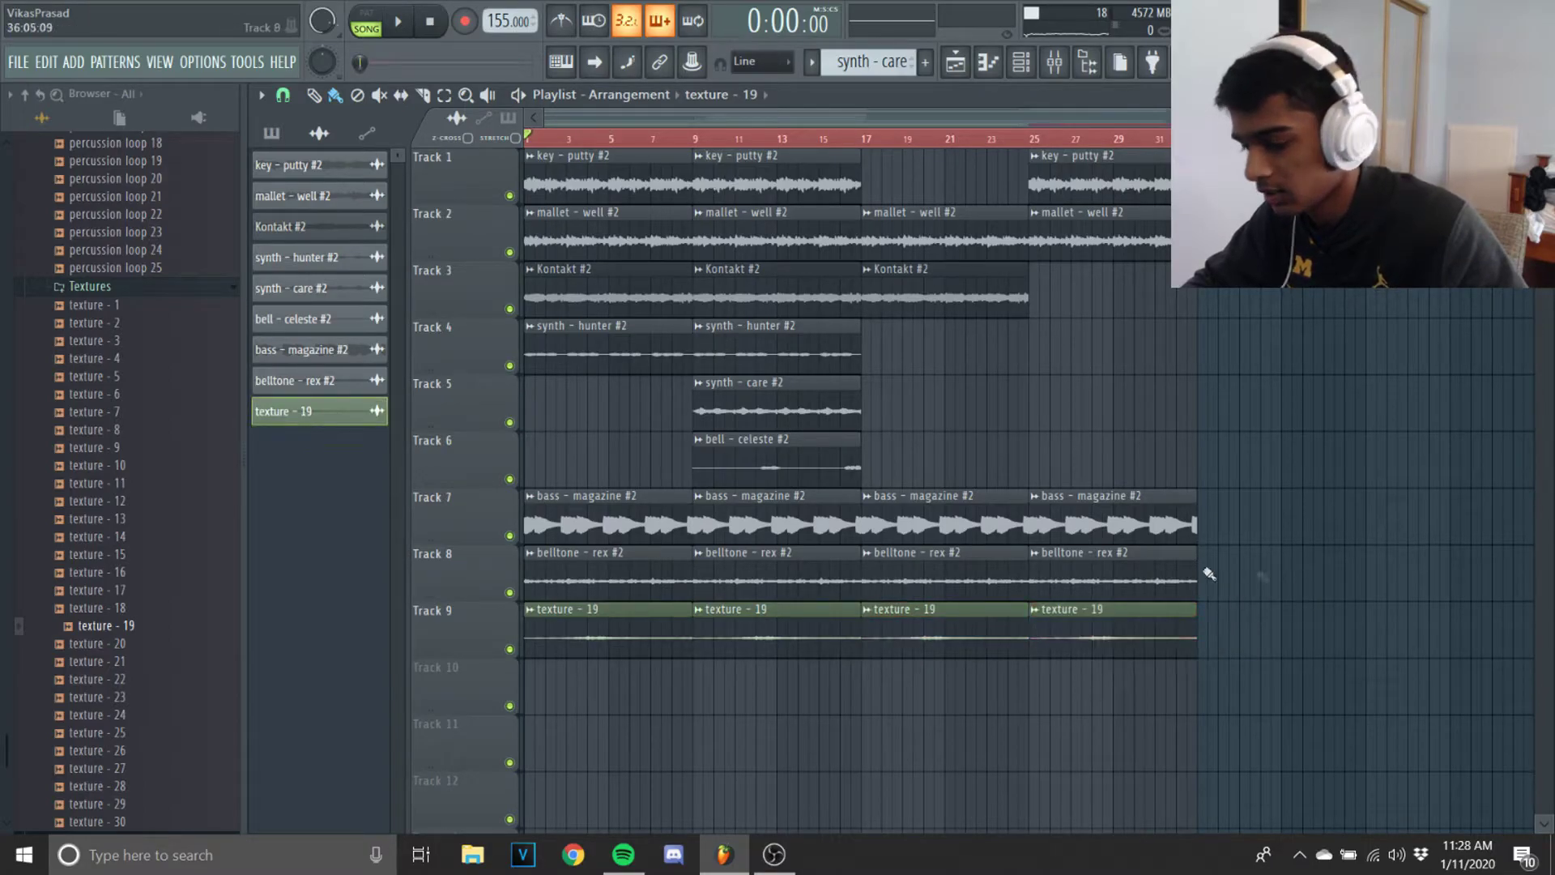
# Step: Preview several samples in the Percussion Loops folder and place percussion loop 8 at bar 1 on track 10
pyautogui.scroll(10, 114, 474)
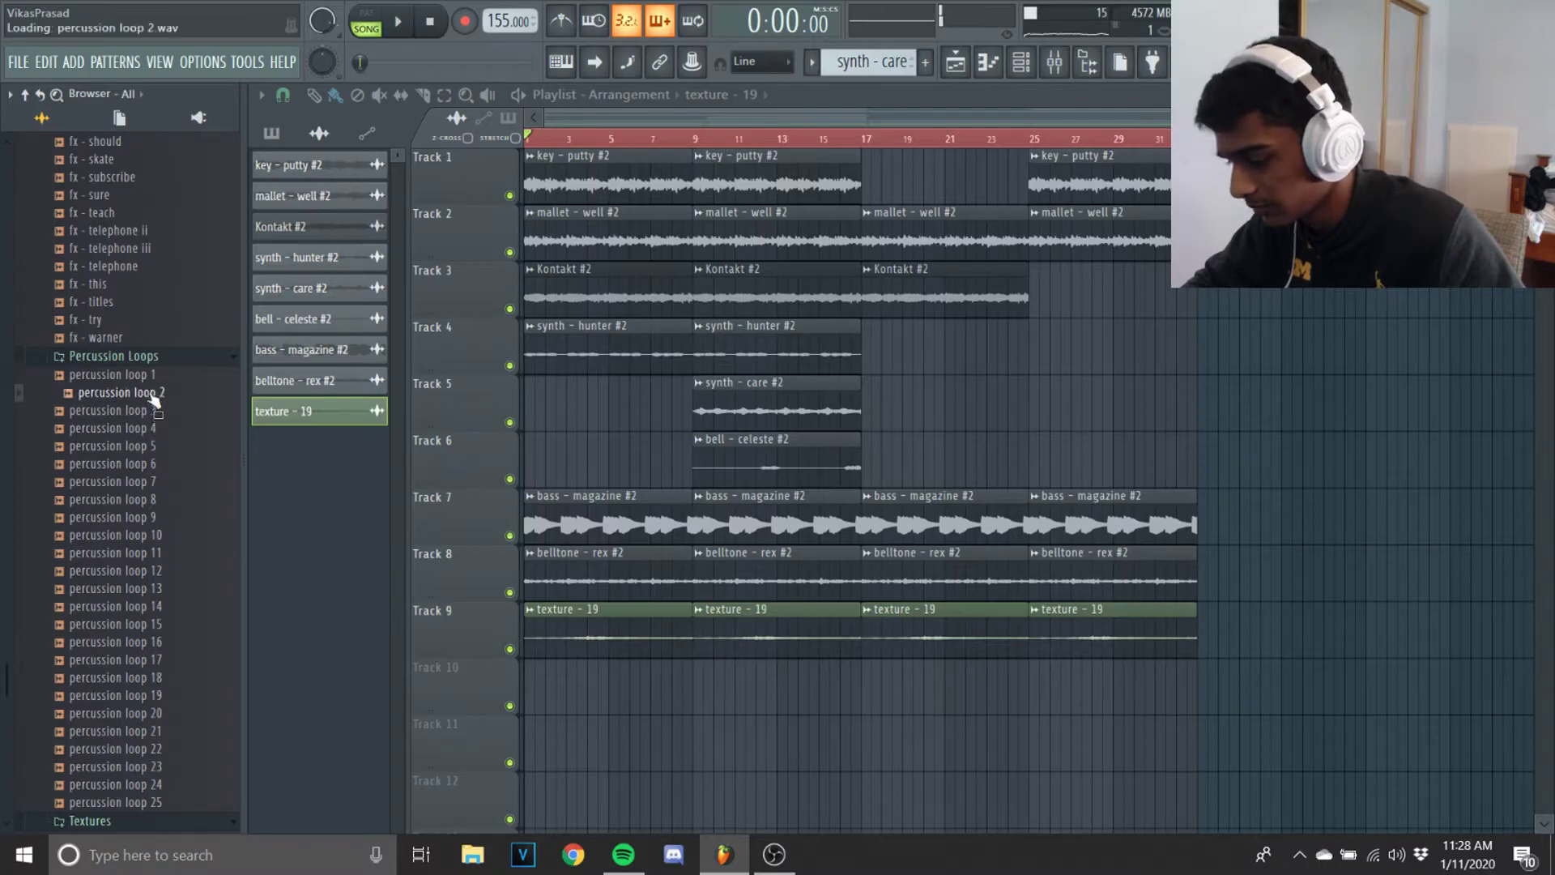
pyautogui.click(155, 625)
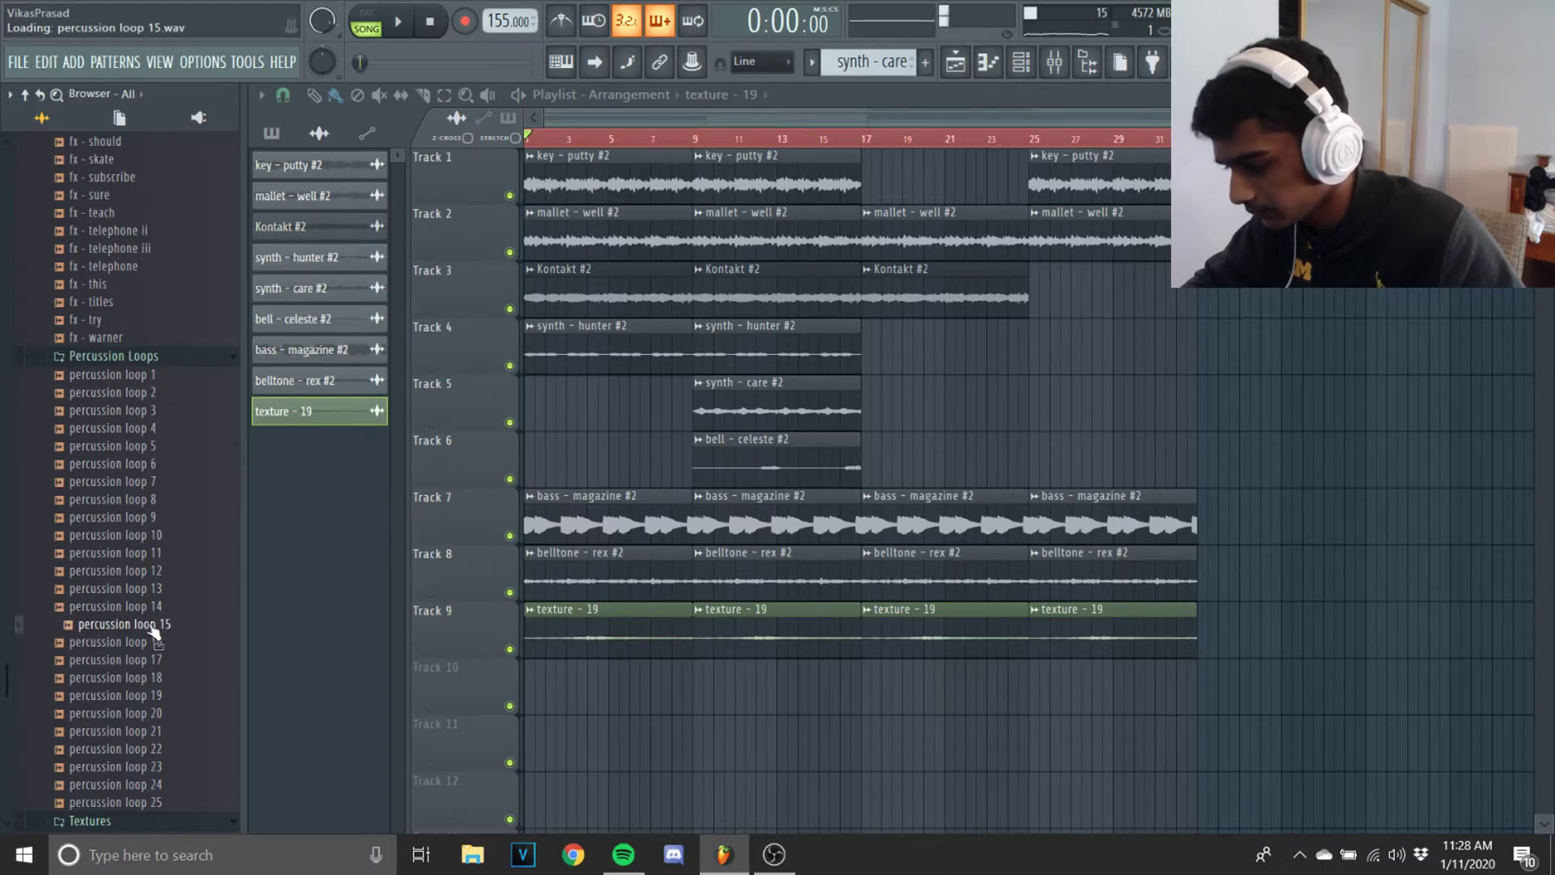
pyautogui.click(165, 576)
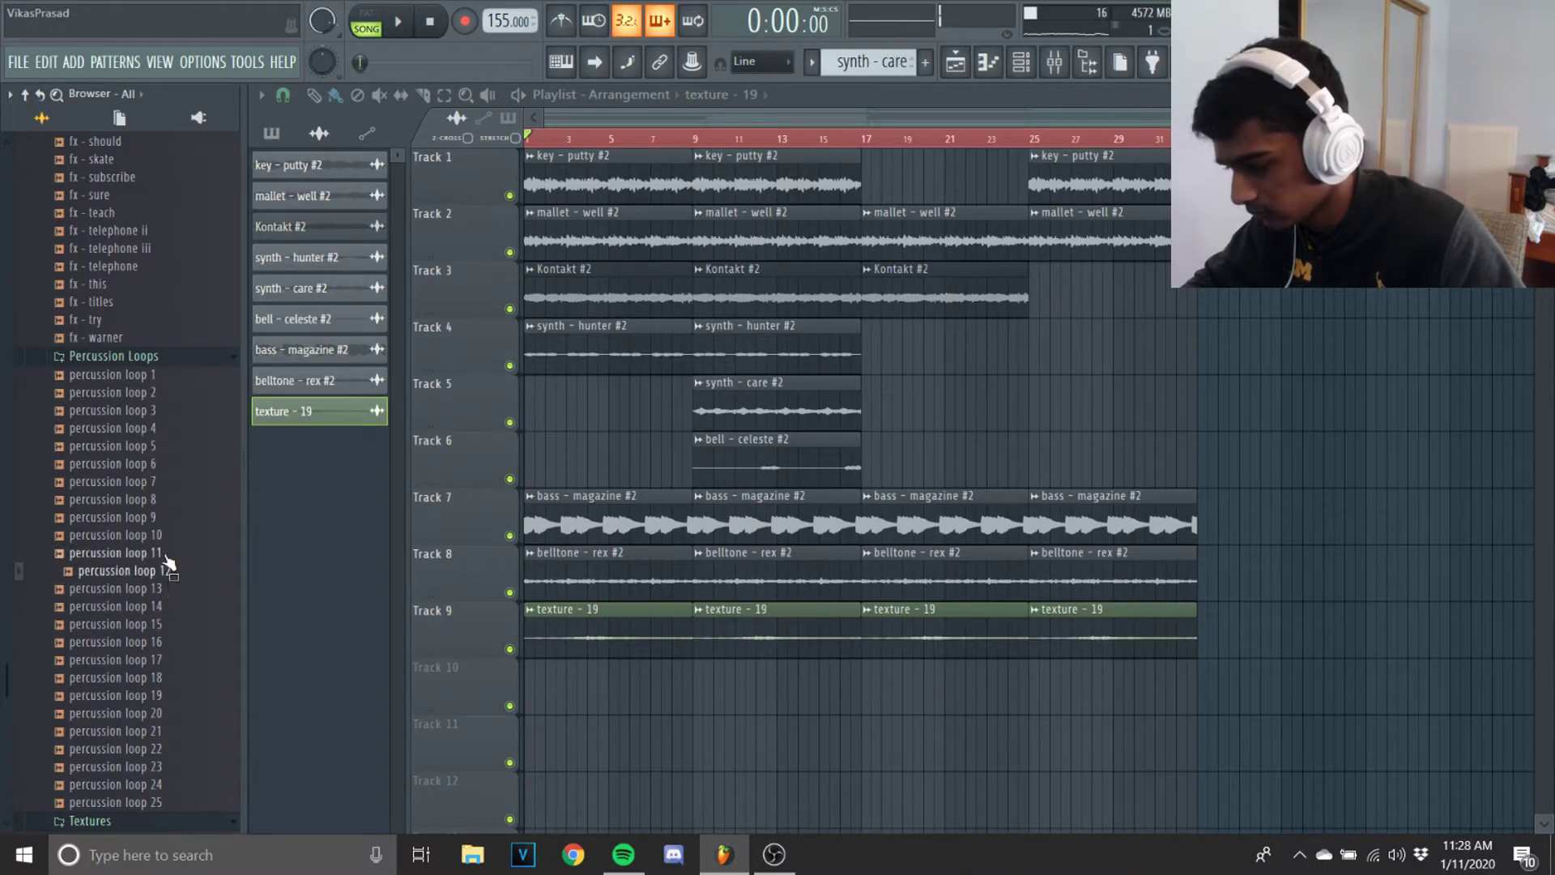
pyautogui.click(165, 556)
pyautogui.click(166, 521)
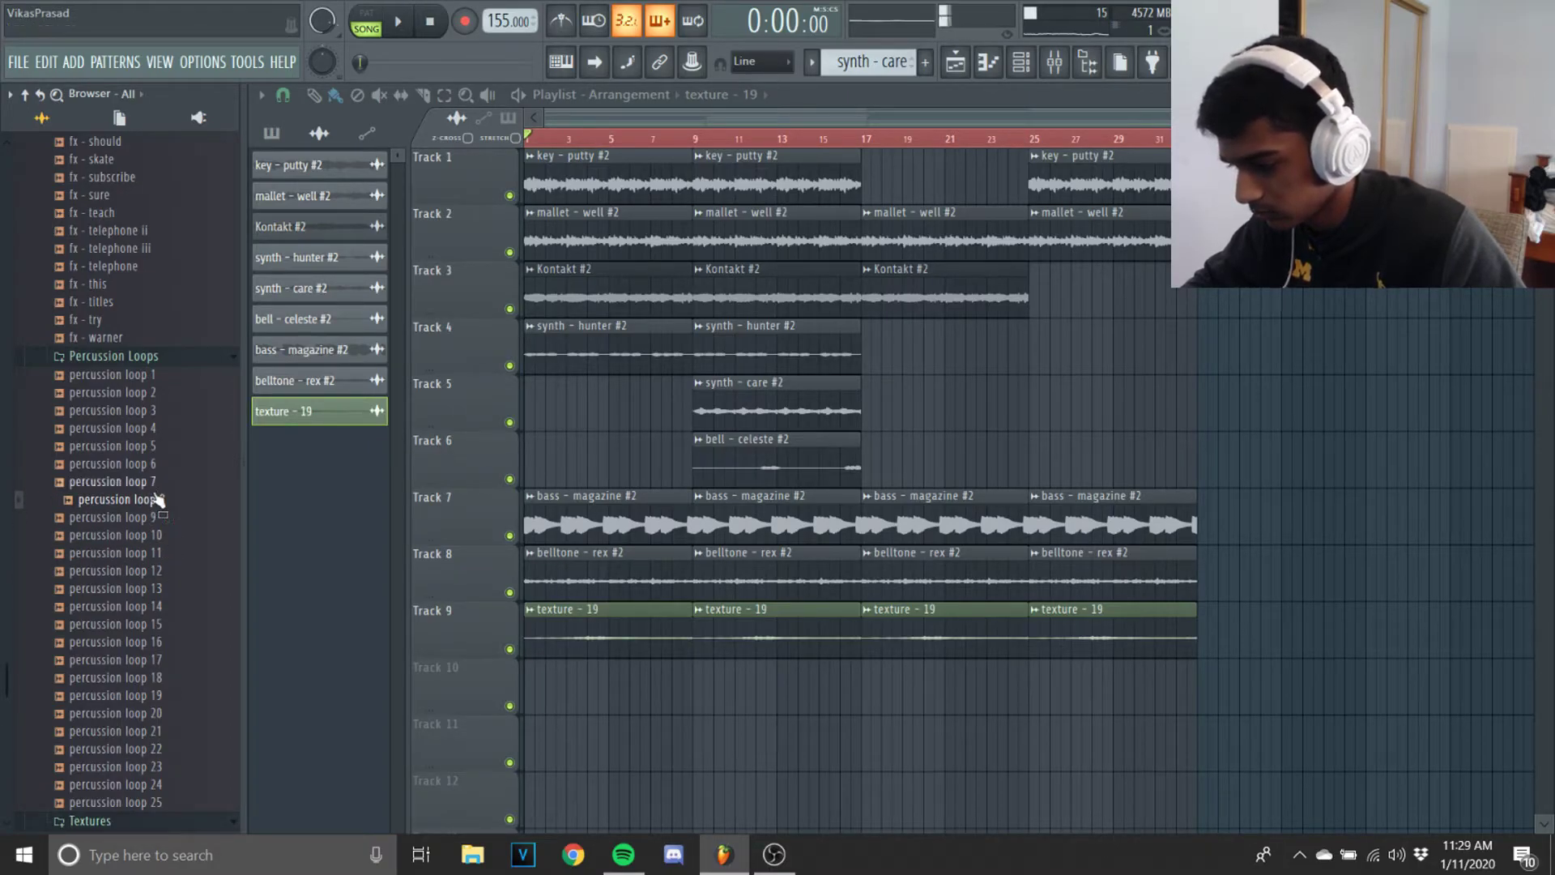
pyautogui.moveTo(549, 658)
pyautogui.mouseDown()
pyautogui.moveTo(575, 660)
pyautogui.moveTo(530, 660)
pyautogui.mouseUp()
# Step: Time-stretch the percussion loop 8 clip to fill exactly eight bars during playback
pyautogui.press('space')
pyautogui.click(536, 666)
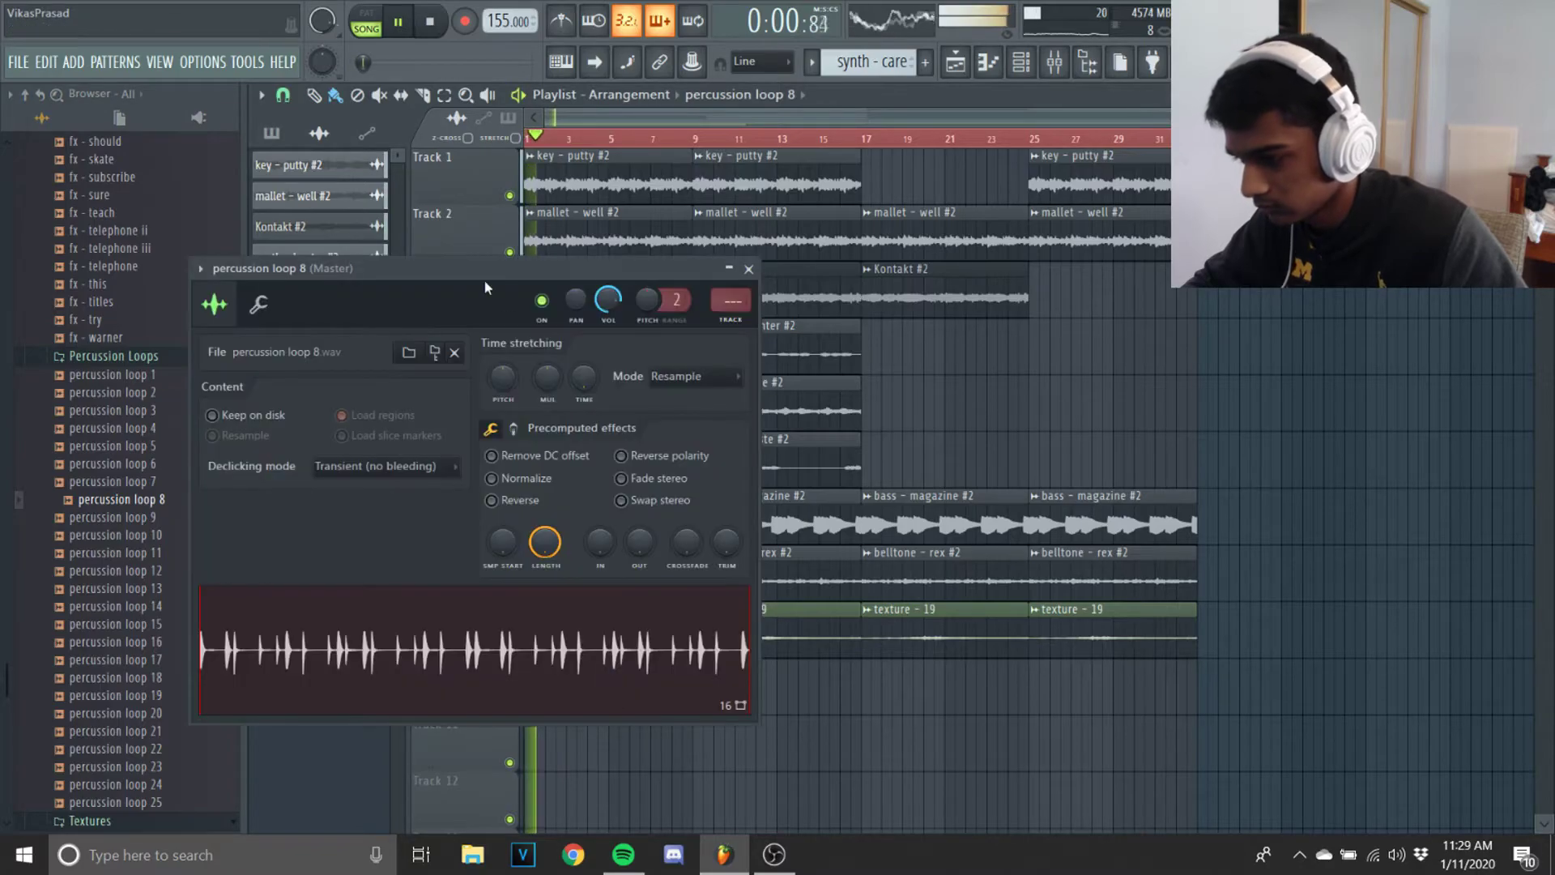
pyautogui.moveTo(510, 269); pyautogui.dragTo(310, 202)
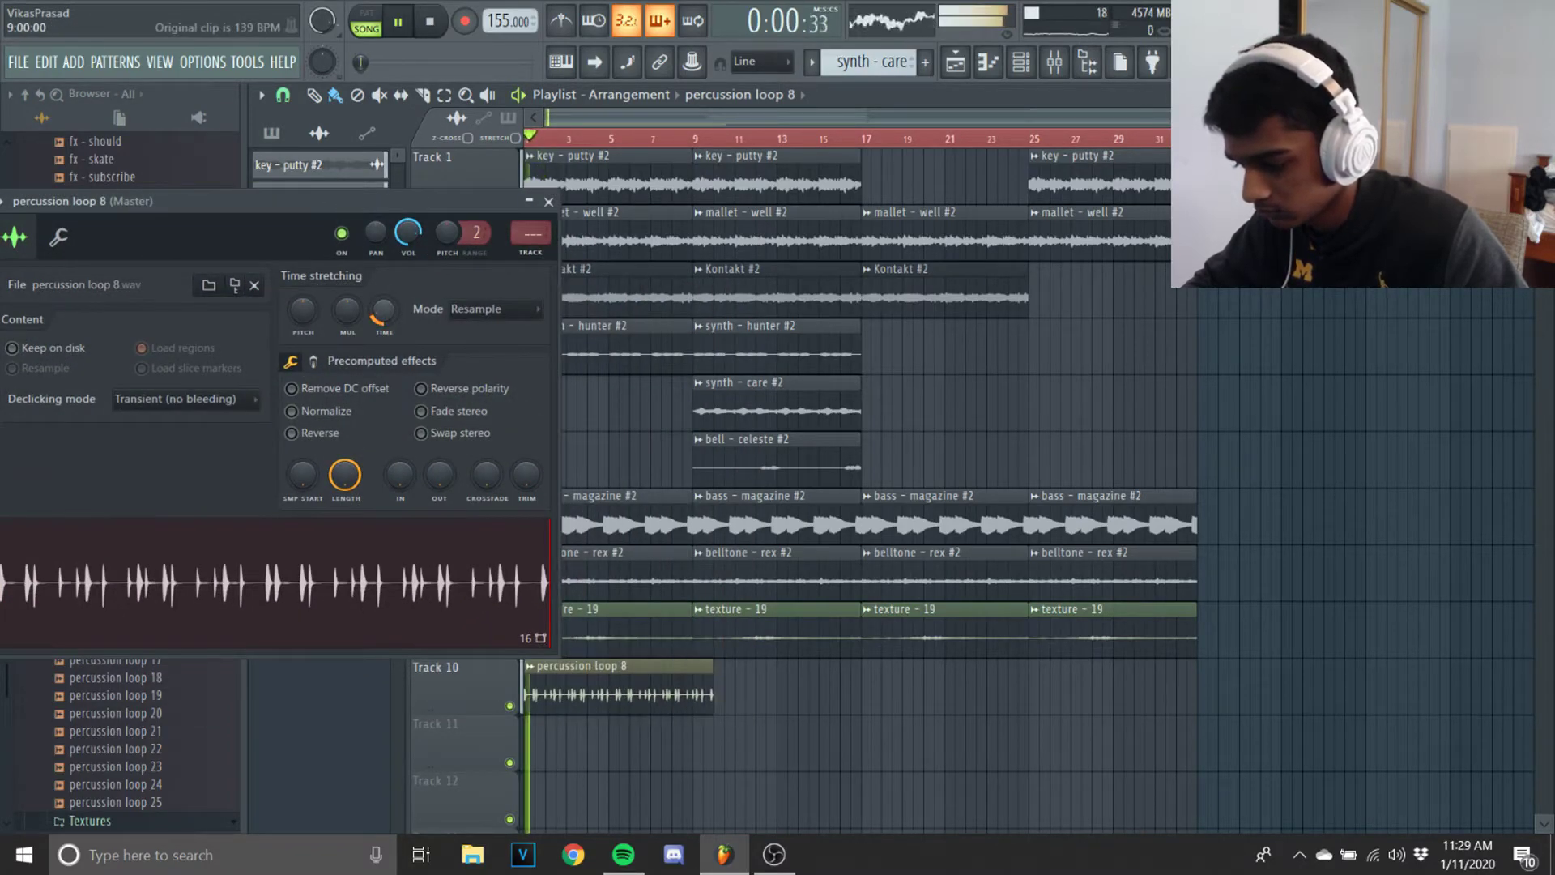
pyautogui.click(549, 202)
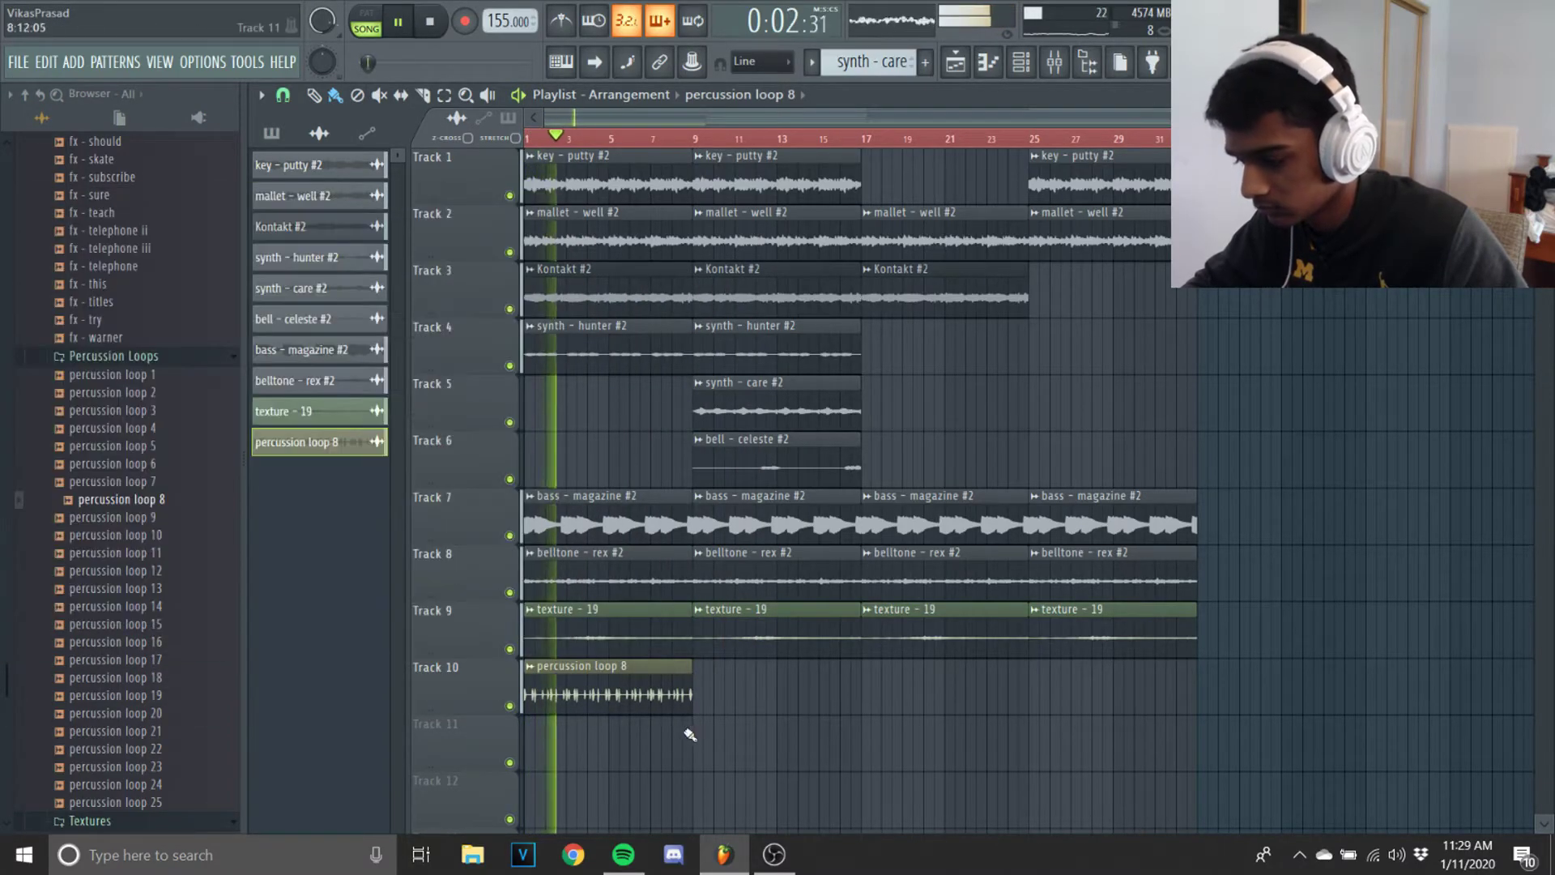
# Step: Add percussion loop 8 copies at bars 9 and 17 on track 10, and delete the one at bar 17
pyautogui.click(696, 688)
pyautogui.click(883, 688)
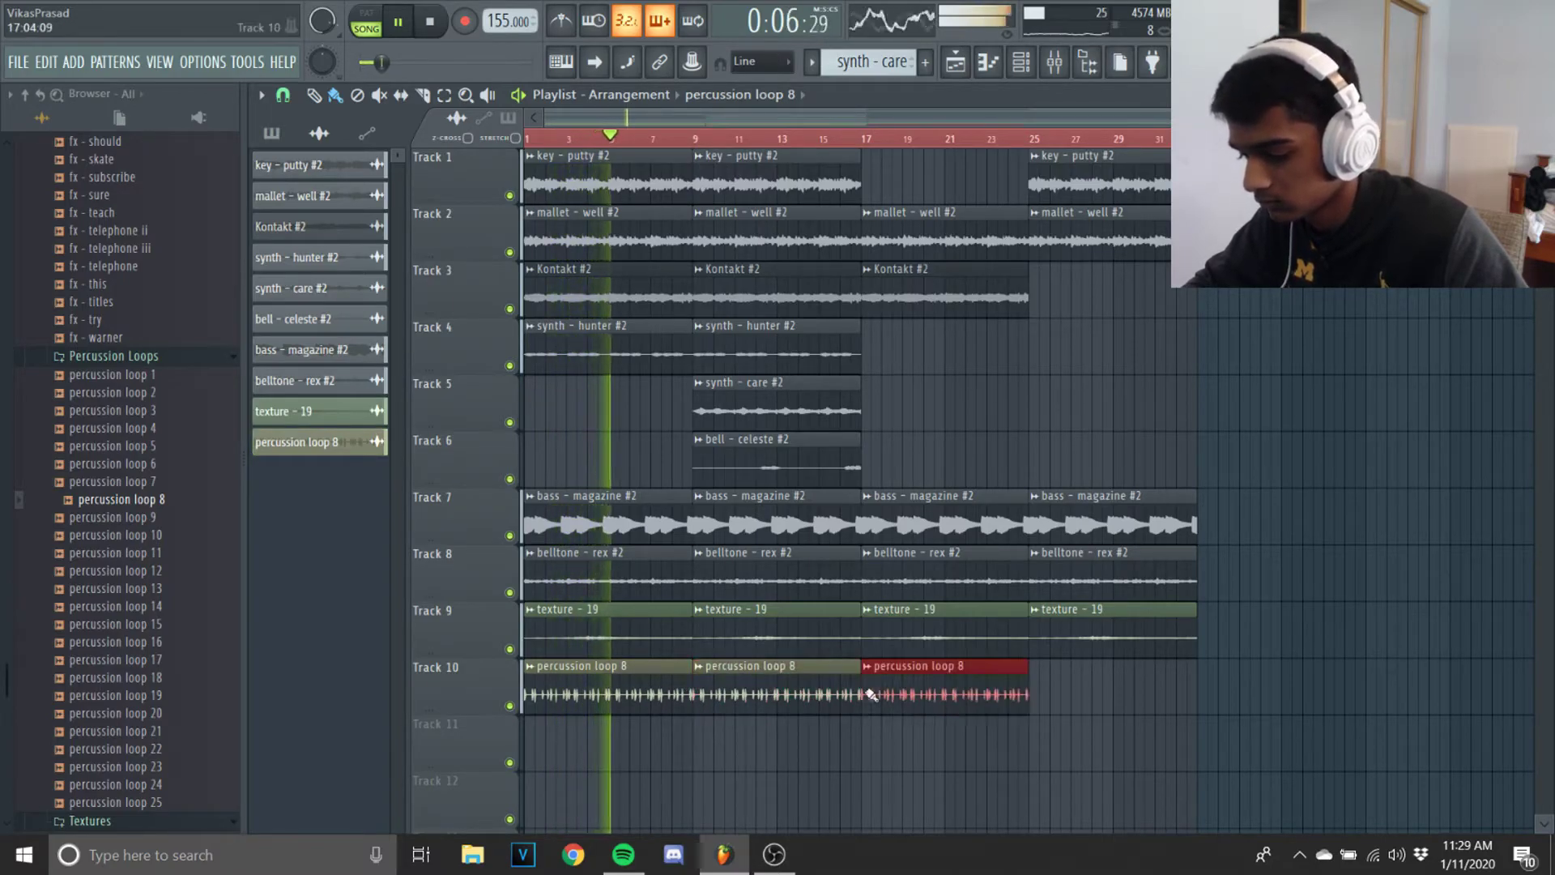
pyautogui.rightClick(956, 689)
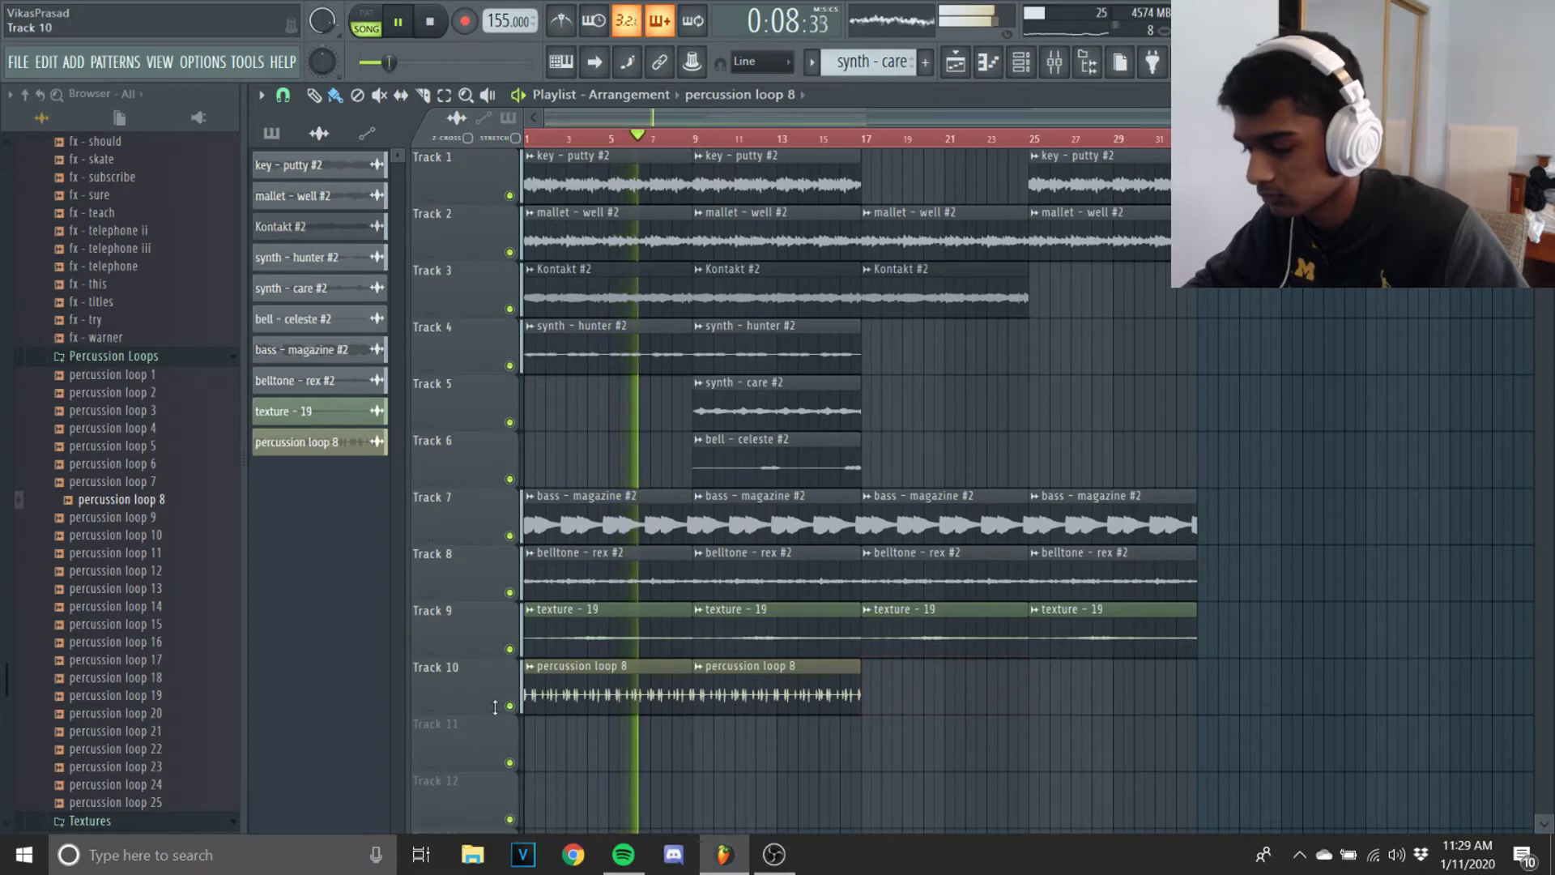
# Step: Lower the percussion loop 8 volume to about 66% and add copies of the clip at bars 17 and 25
pyautogui.click(296, 441)
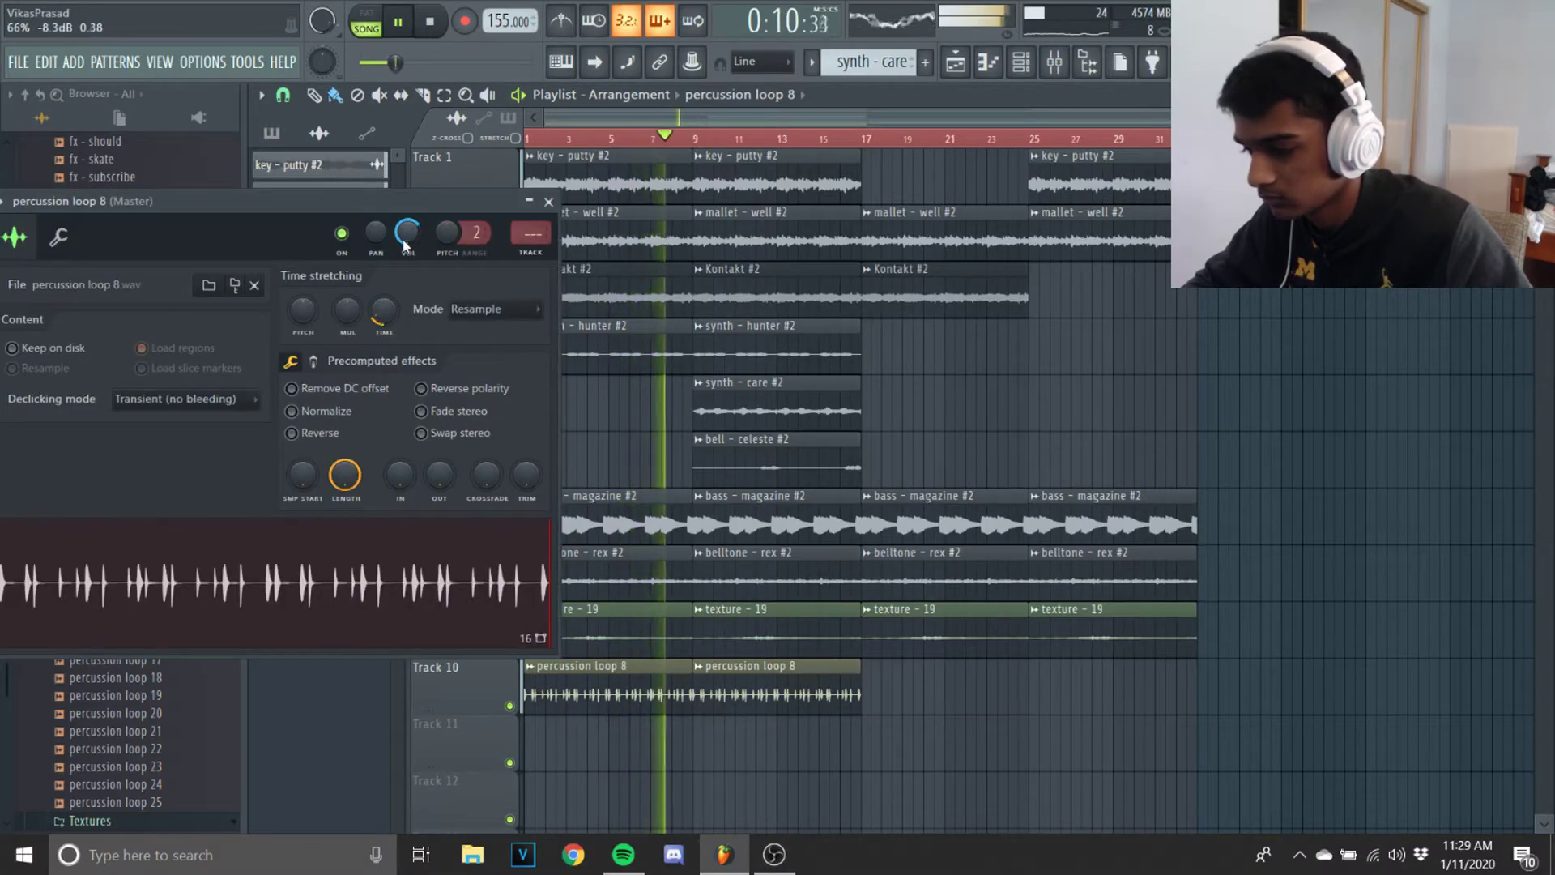
pyautogui.press('Escape')
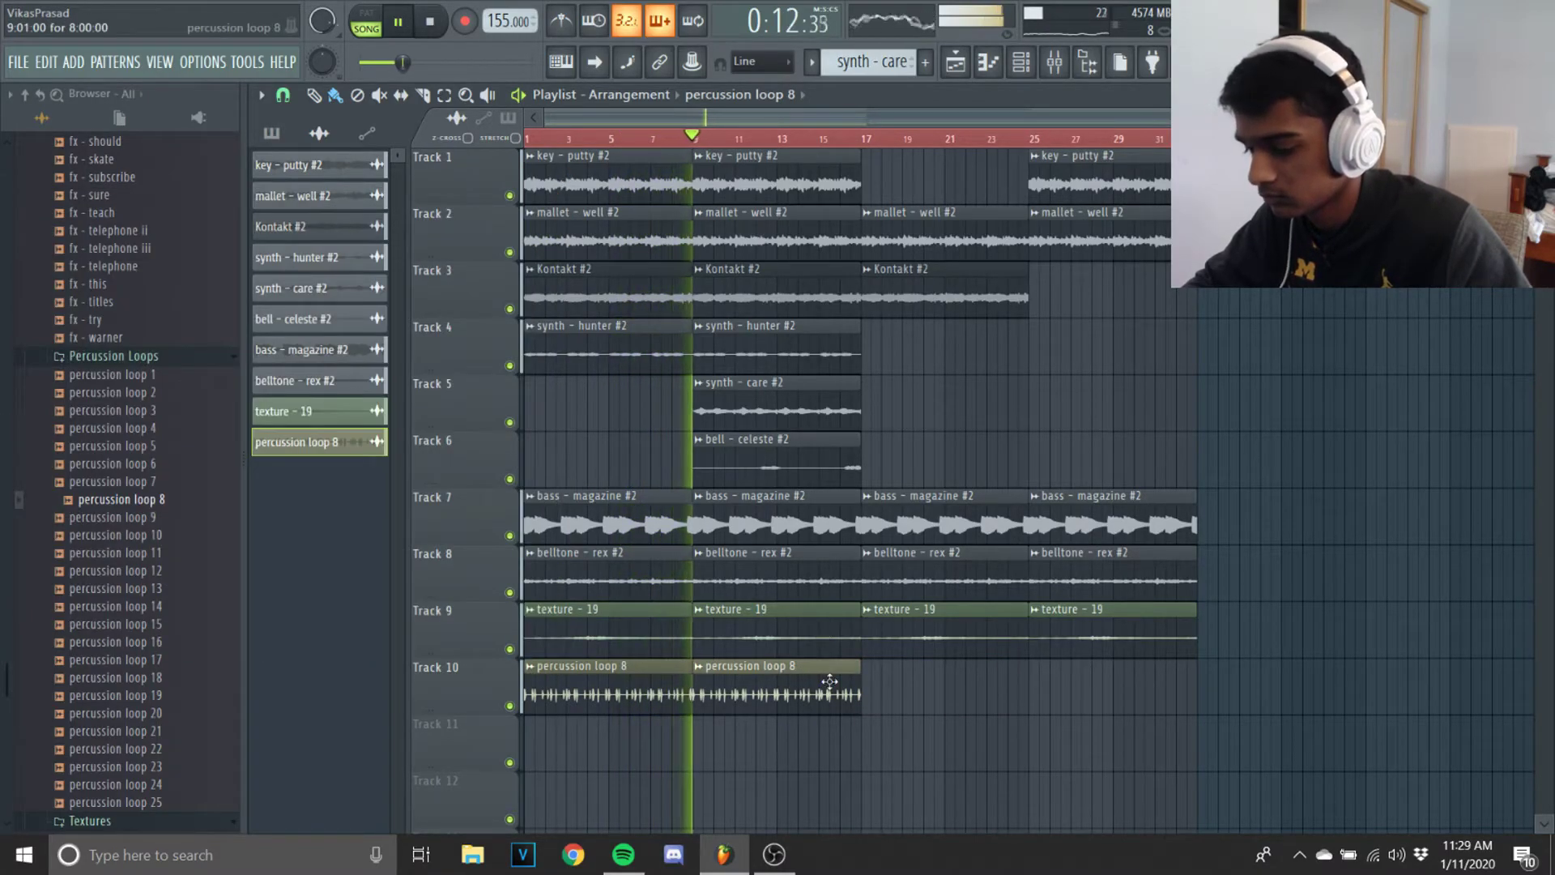
pyautogui.click(891, 689)
pyautogui.press('space')
pyautogui.click(1034, 688)
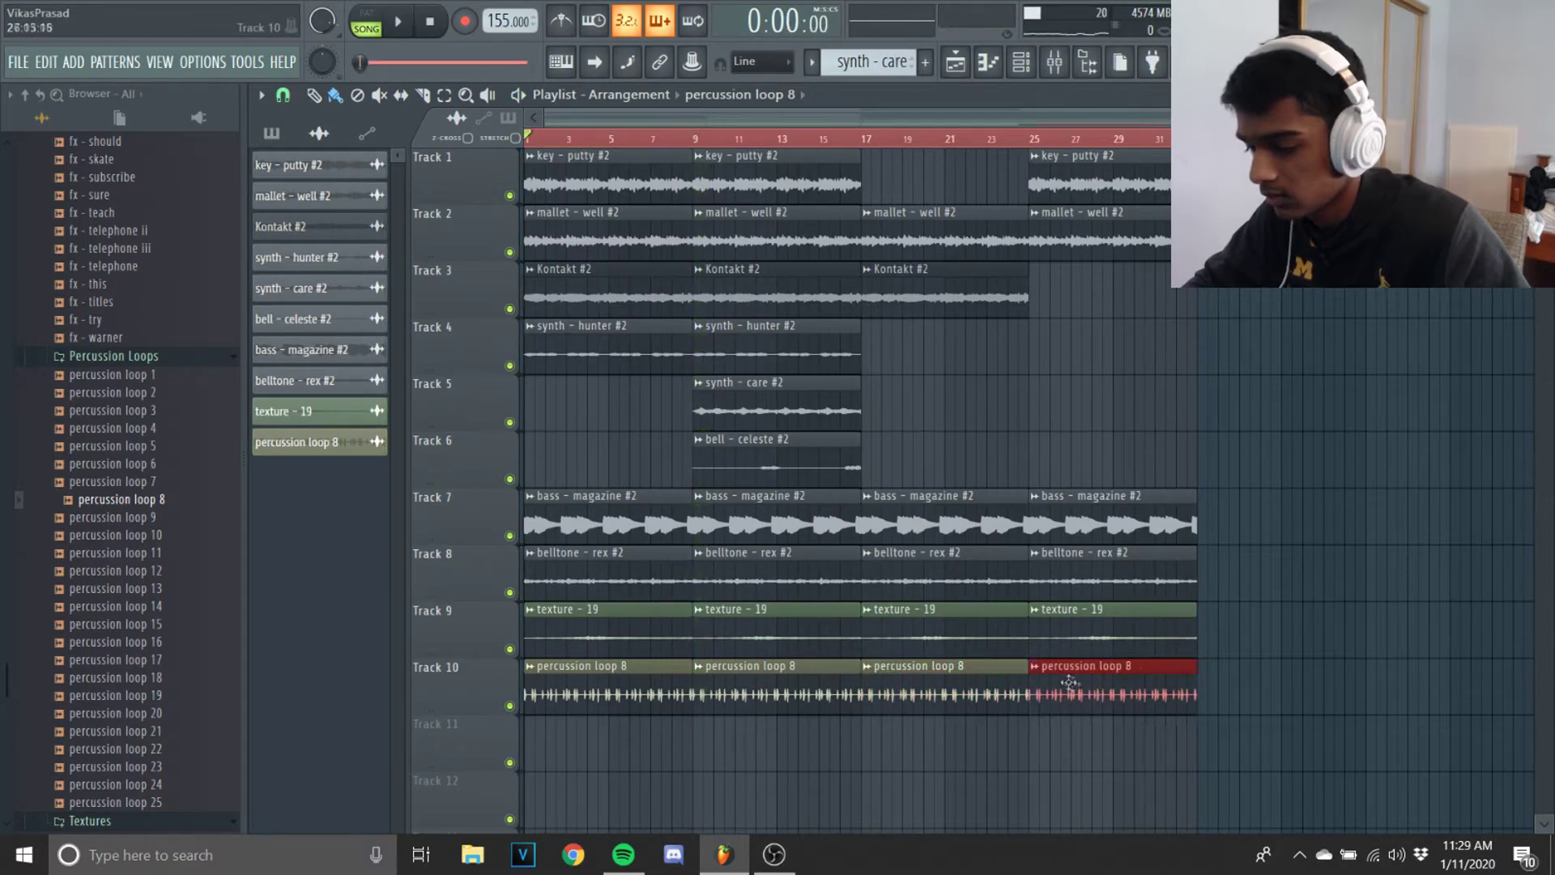
# Step: Preview fx samples in the Accents + FX folder and place fx - day at bar 1 on track 11
pyautogui.scroll(10, 145, 665)
pyautogui.scroll(-5, 122, 648)
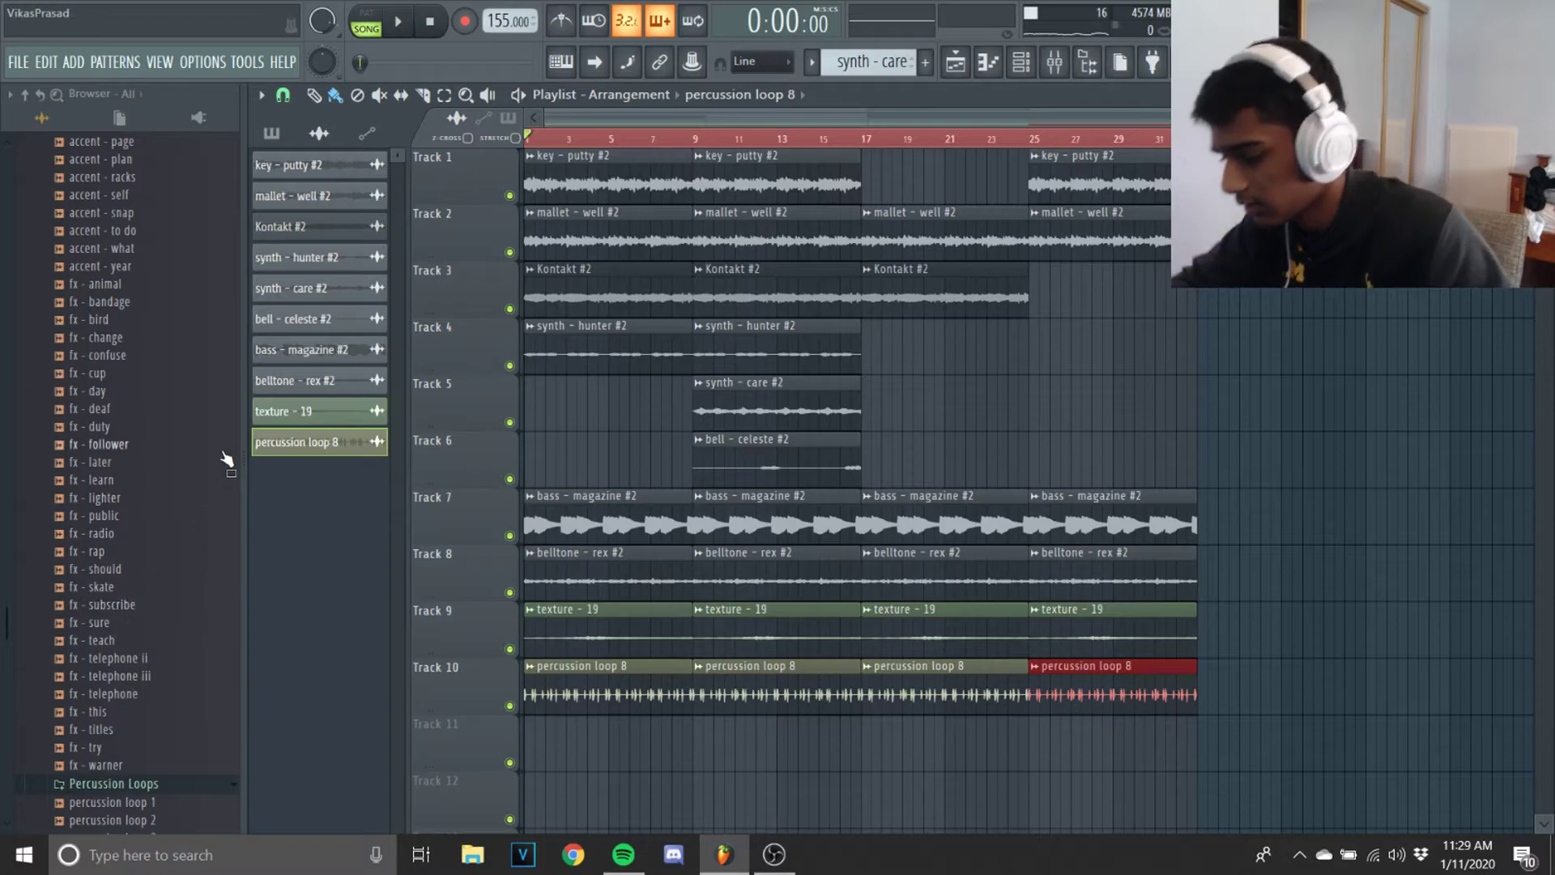
pyautogui.scroll(-4, 166, 518)
pyautogui.moveTo(127, 447); pyautogui.dragTo(132, 458)
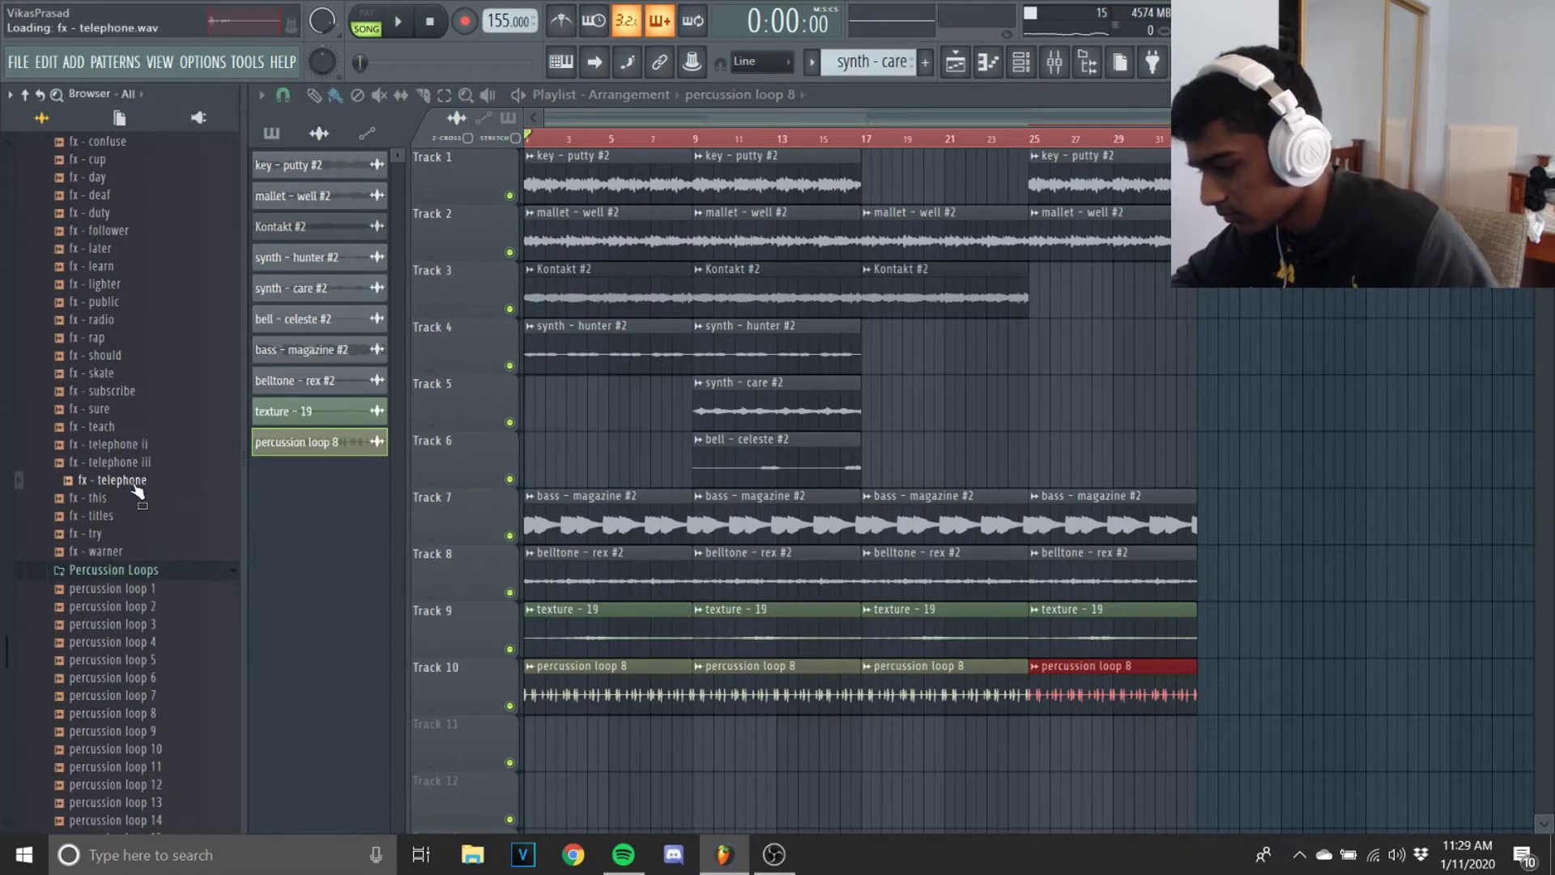
pyautogui.scroll(8, 134, 486)
pyautogui.click(123, 570)
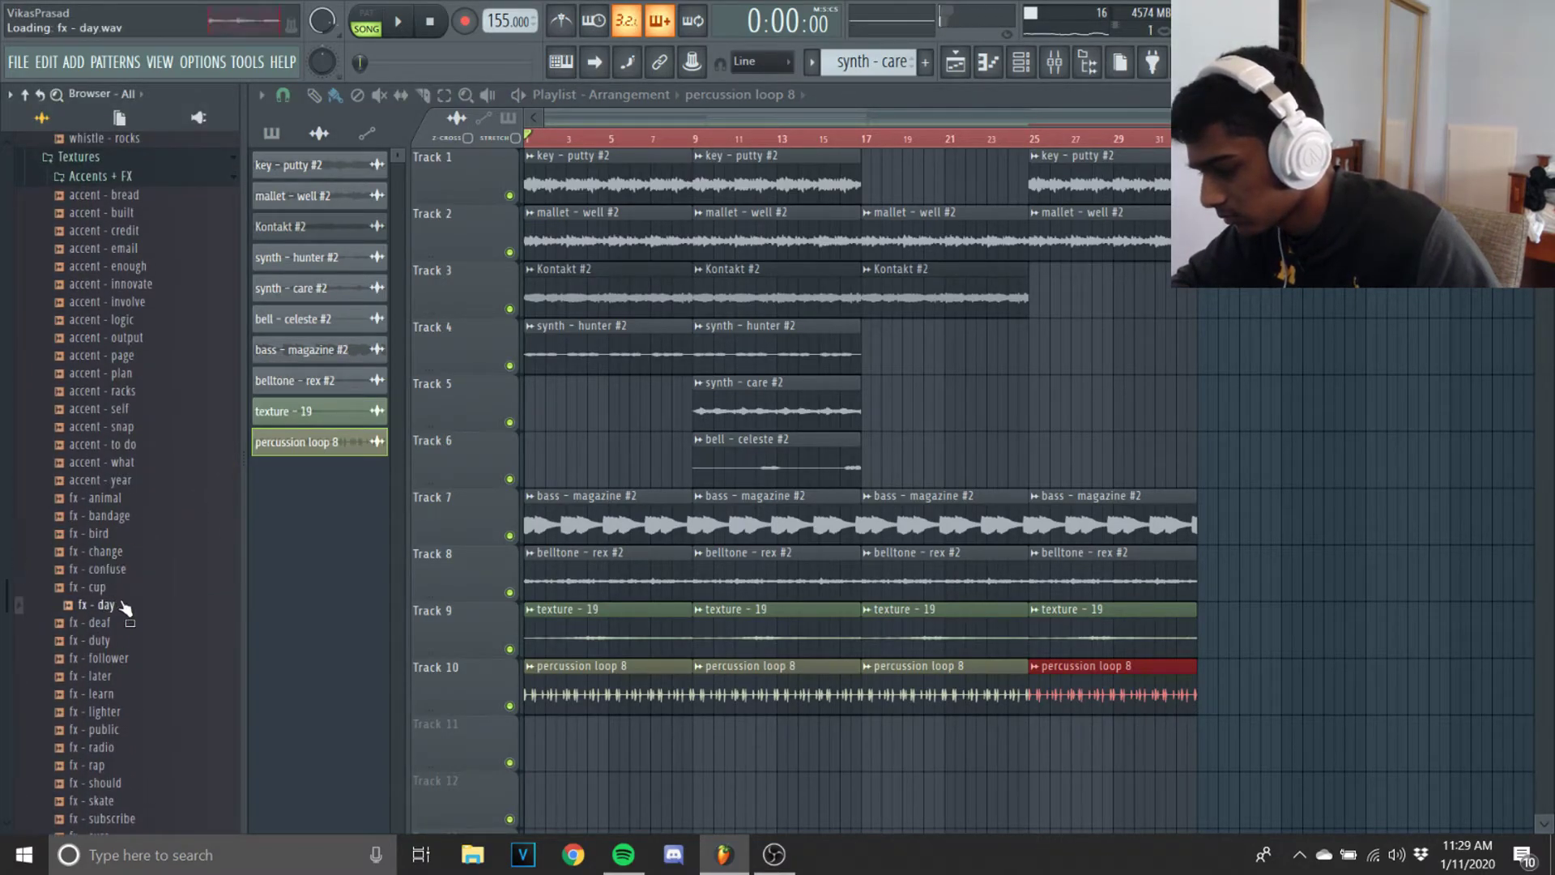
pyautogui.moveTo(126, 617); pyautogui.dragTo(536, 752)
# Step: Lower the channel volume of the fx - day sample while the arrangement plays
pyautogui.press('space')
pyautogui.doubleClick(537, 743)
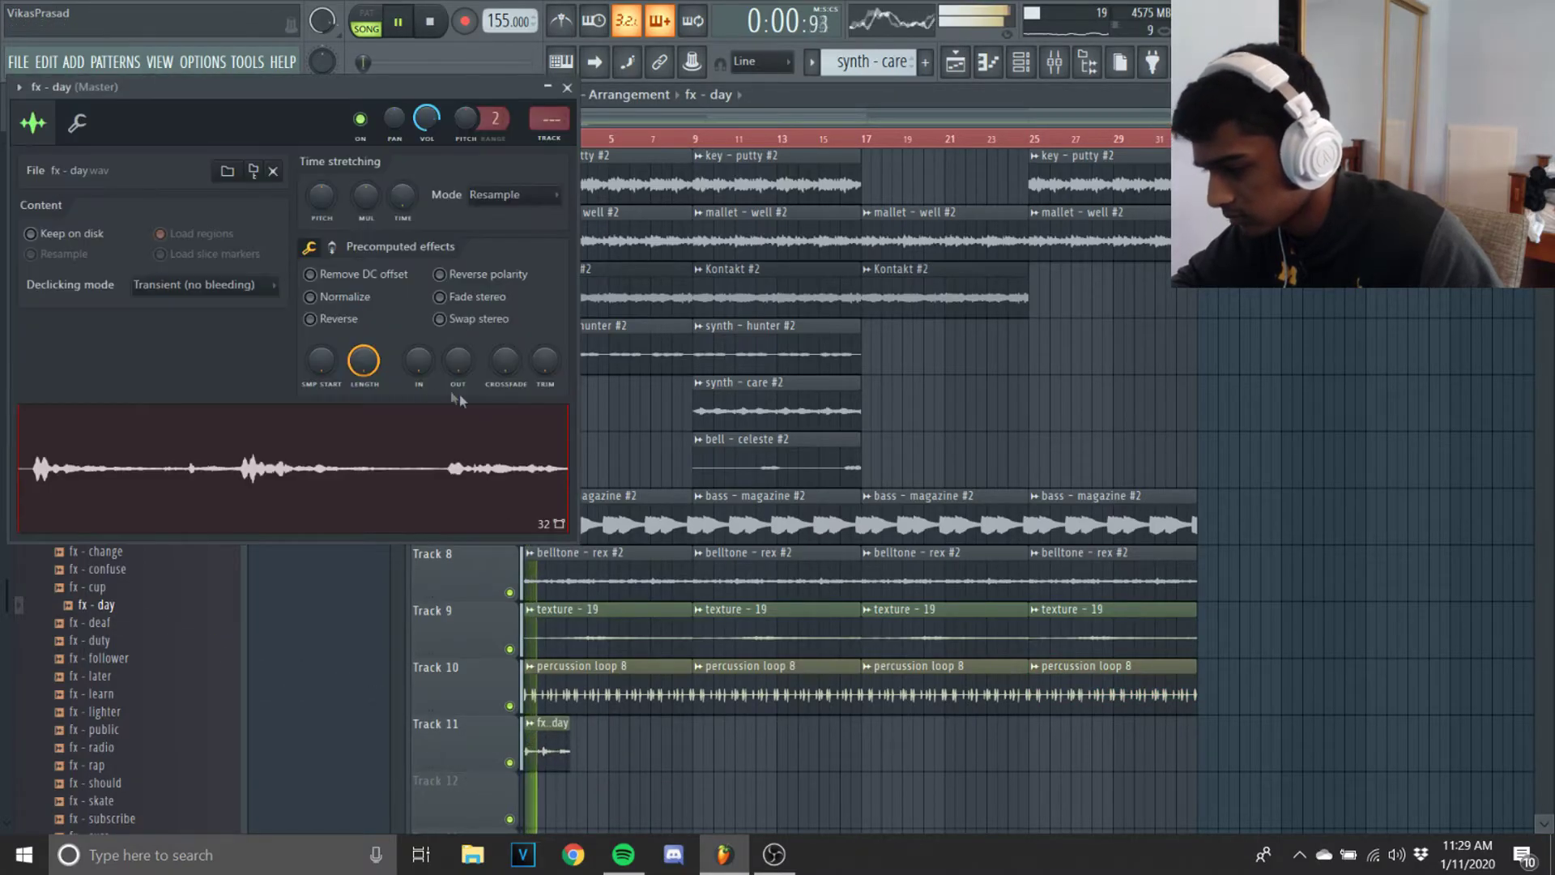
pyautogui.moveTo(421, 126); pyautogui.dragTo(421, 146)
pyautogui.click(566, 87)
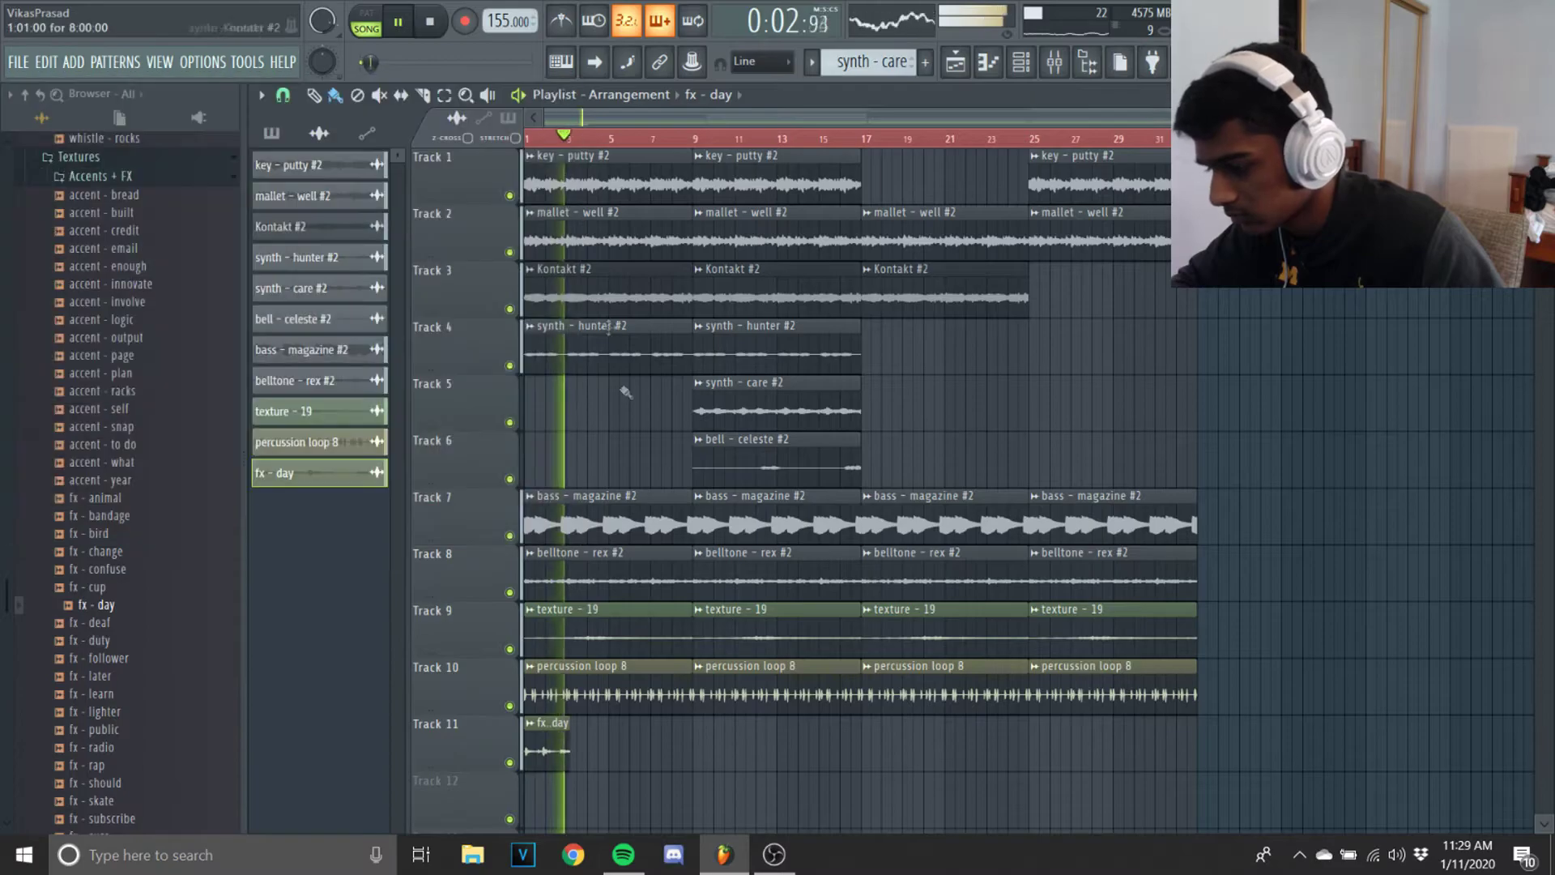
# Step: Repeat the fx - day clip on track 11 at bars 5, 9 and 13 and stop playback
pyautogui.click(622, 744)
pyautogui.click(705, 741)
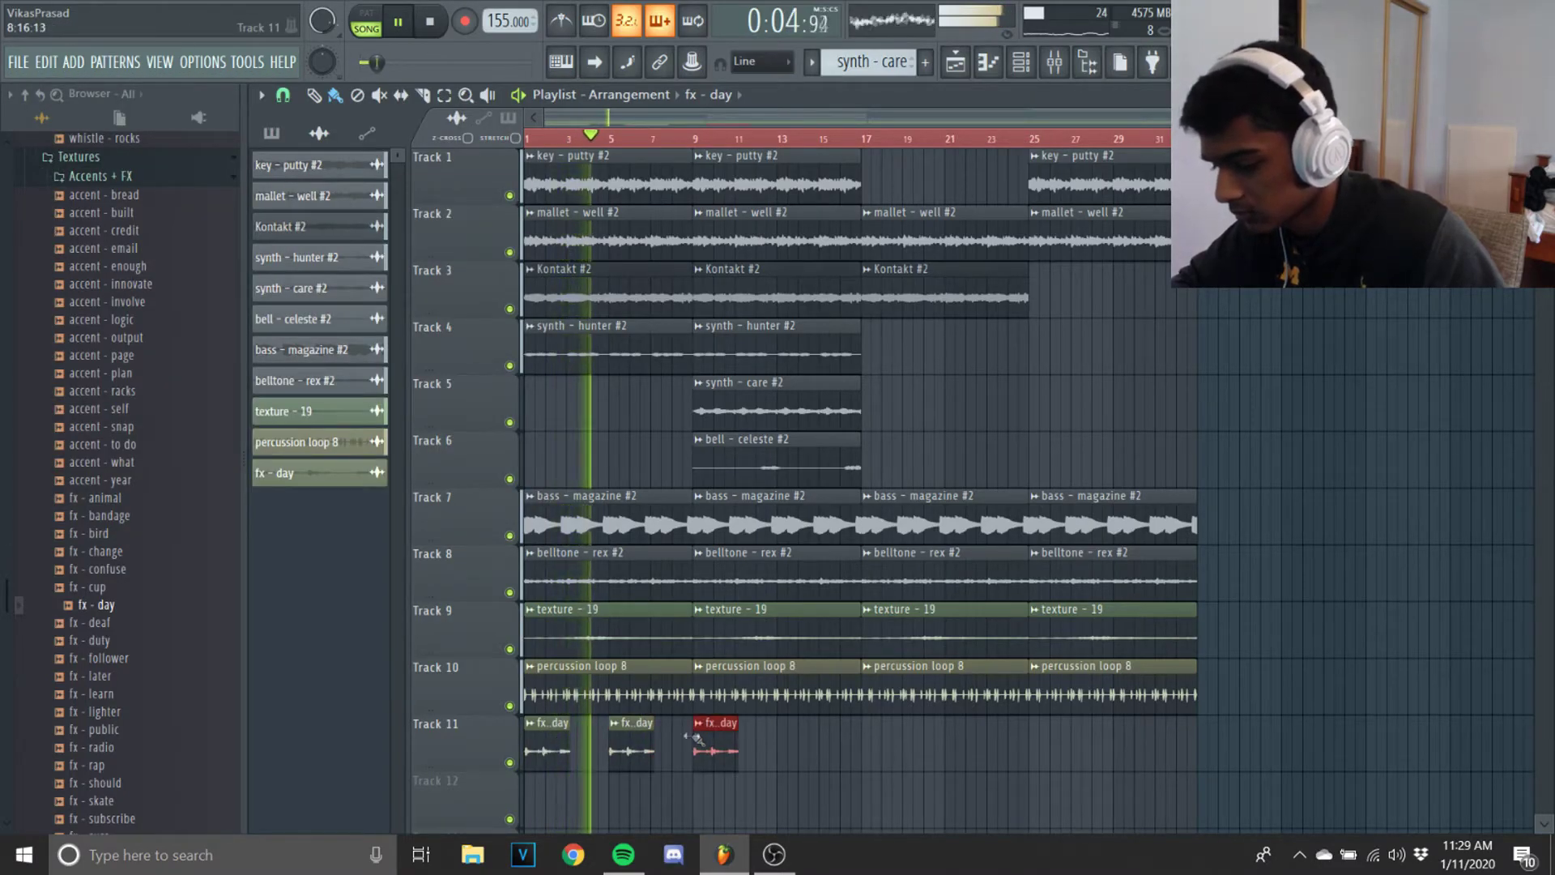
pyautogui.click(778, 737)
pyautogui.press('space')
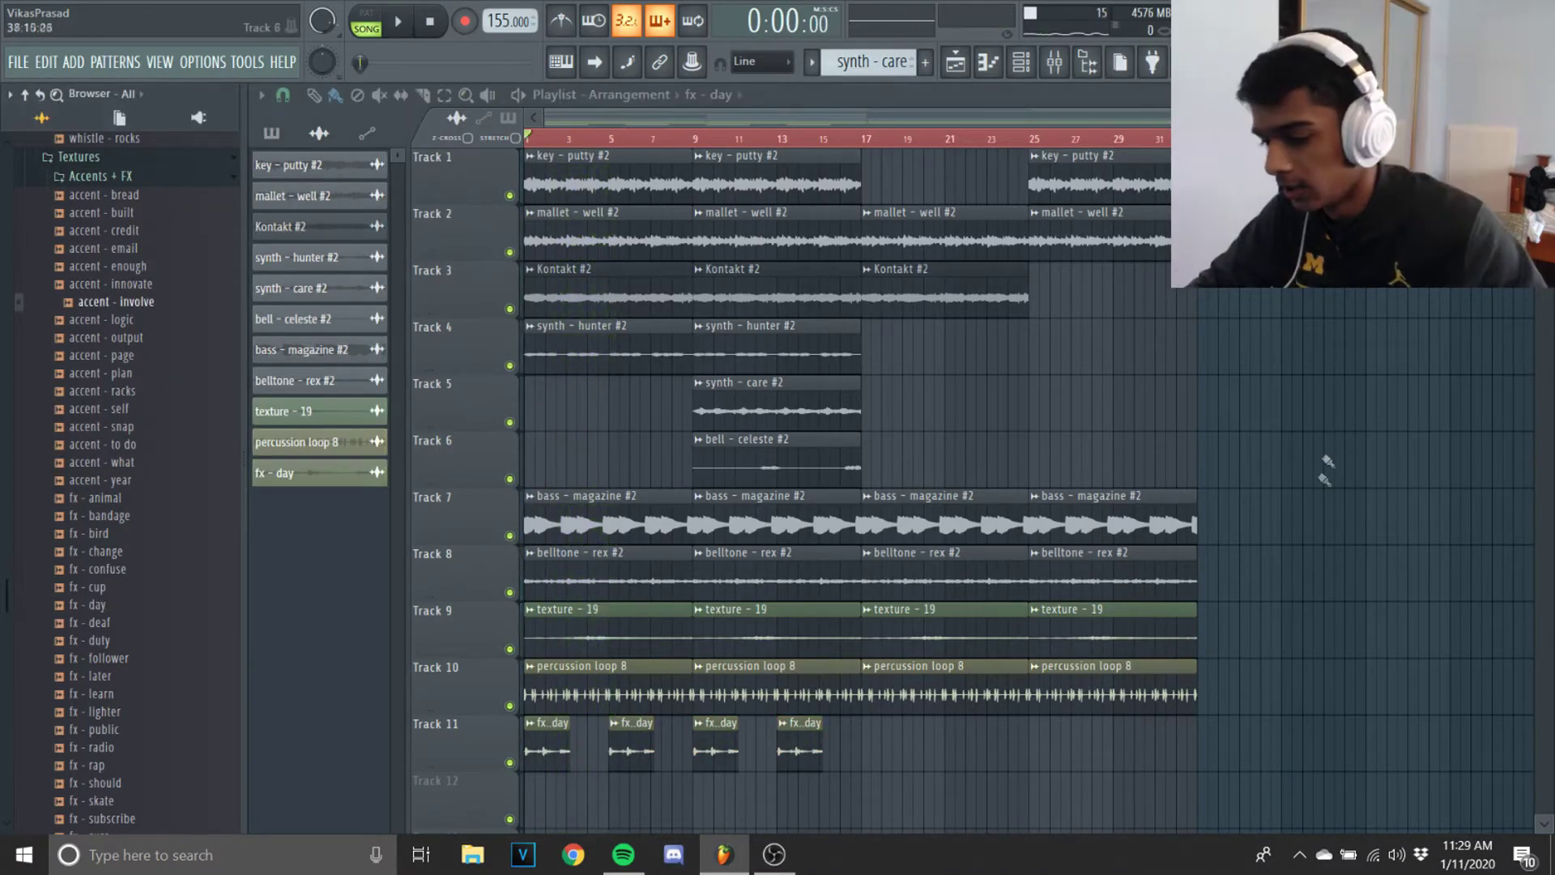
# Step: Open the mixer and render the master track as an audio clip on track 12
pyautogui.scroll(-3, 1310, 527)
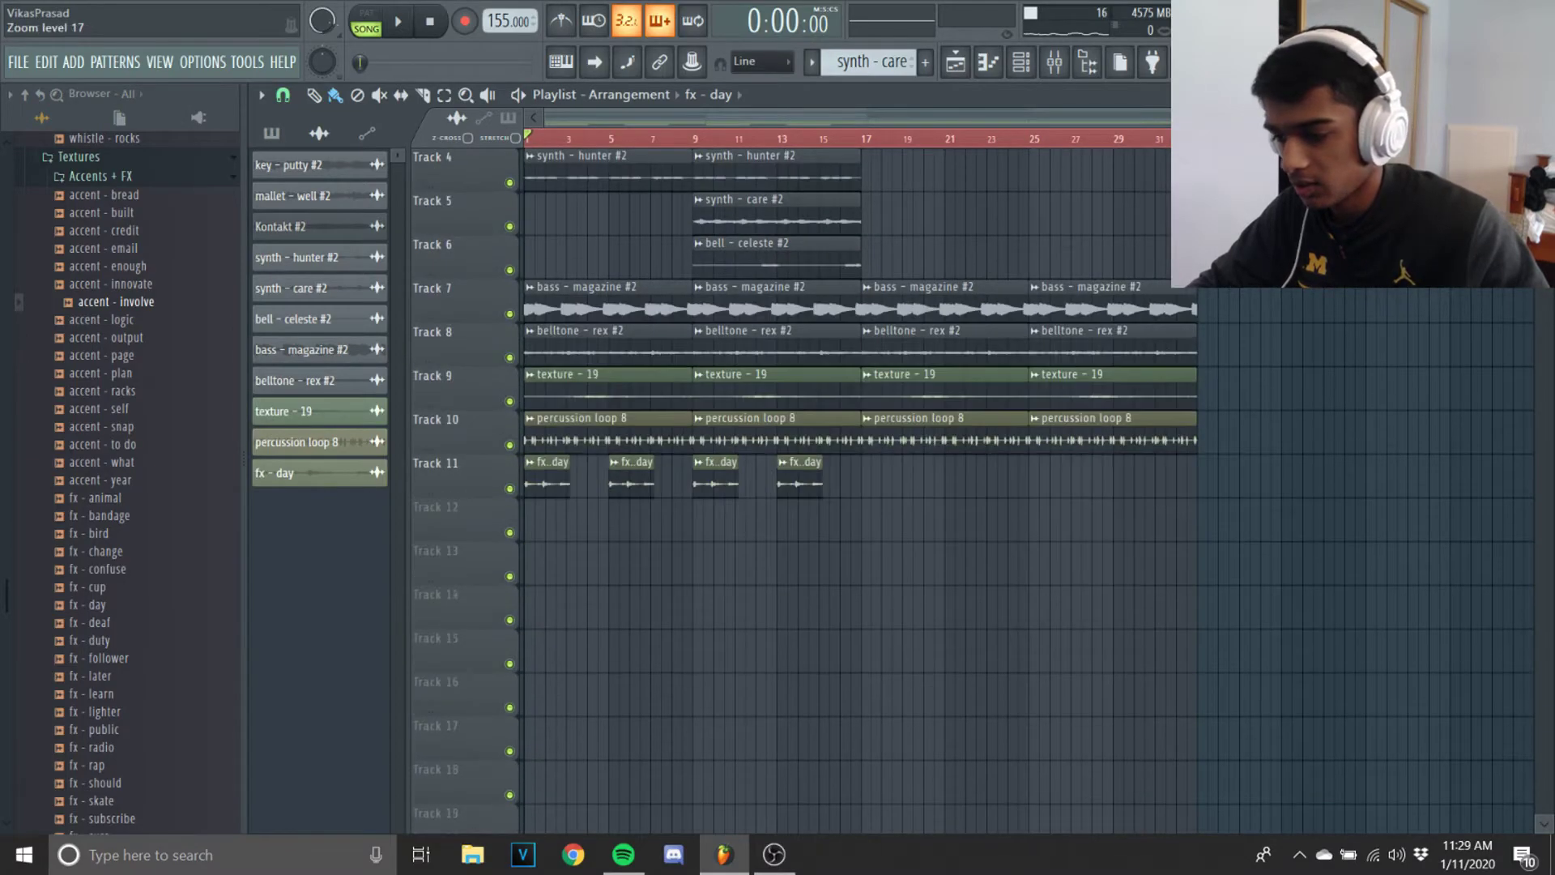
pyautogui.scroll(3, 1197, 387)
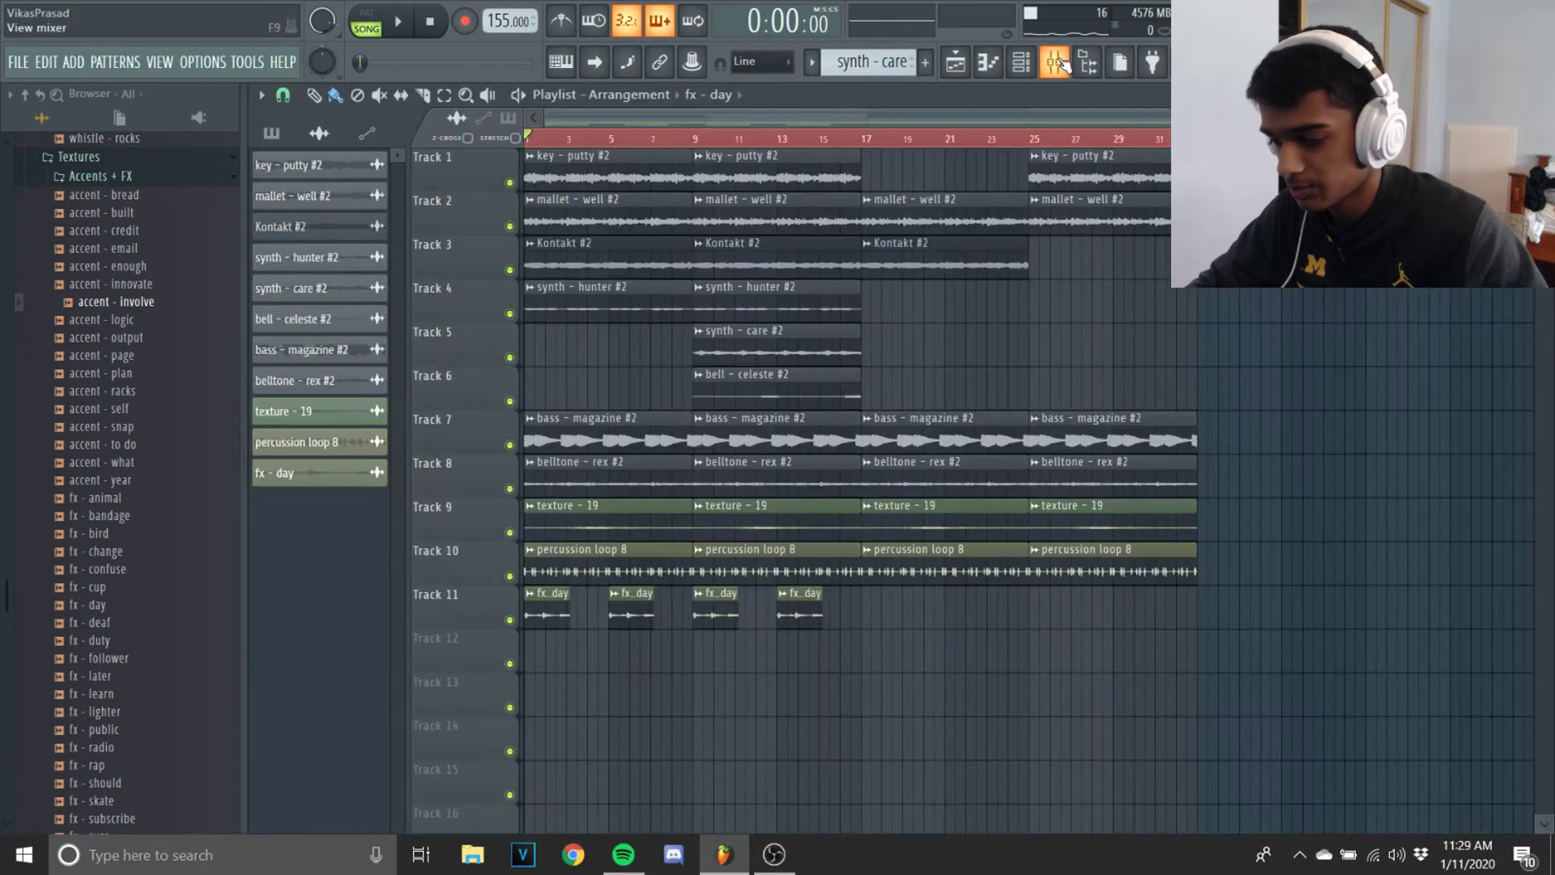
pyautogui.click(1055, 63)
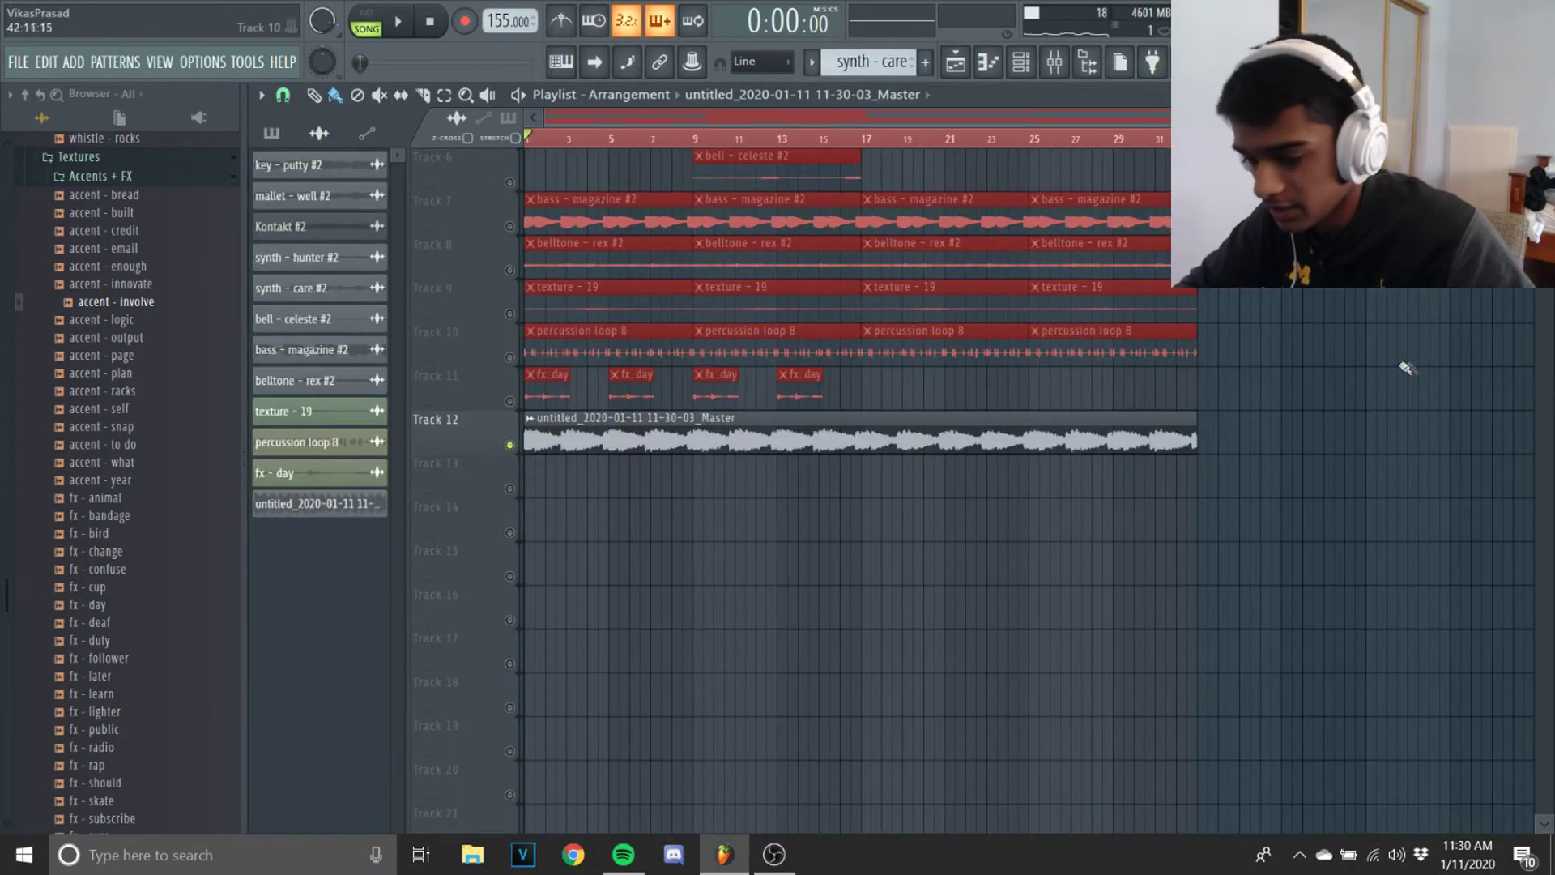
# Step: Add a small amount of type A reverb to the rendered master clip on track 12 through its precomputed effects
pyautogui.scroll(4, 1407, 368)
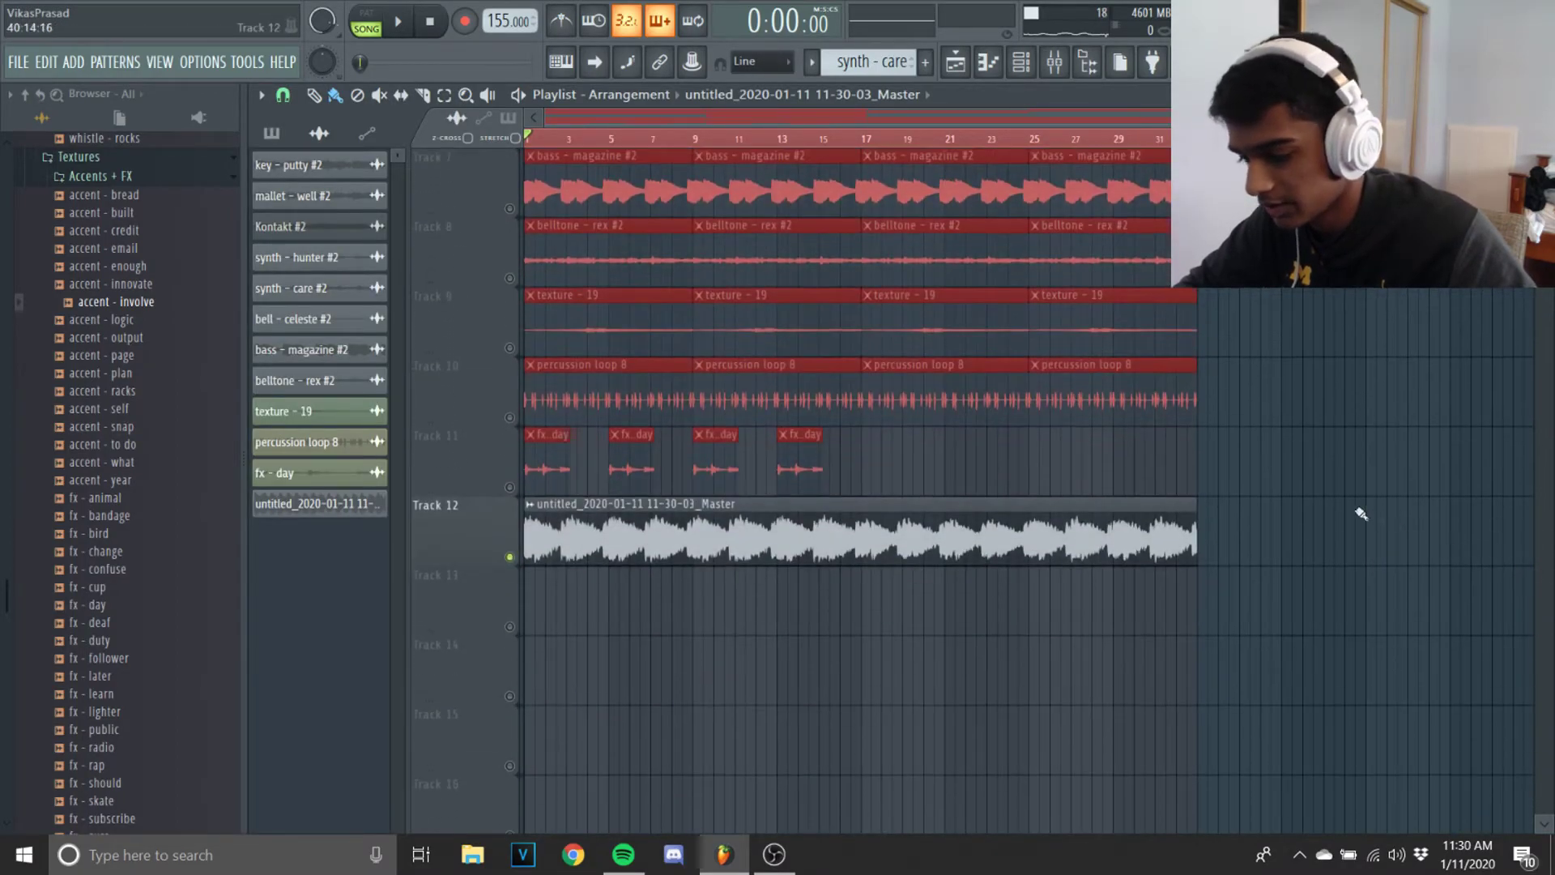
pyautogui.doubleClick(889, 541)
pyautogui.click(357, 273)
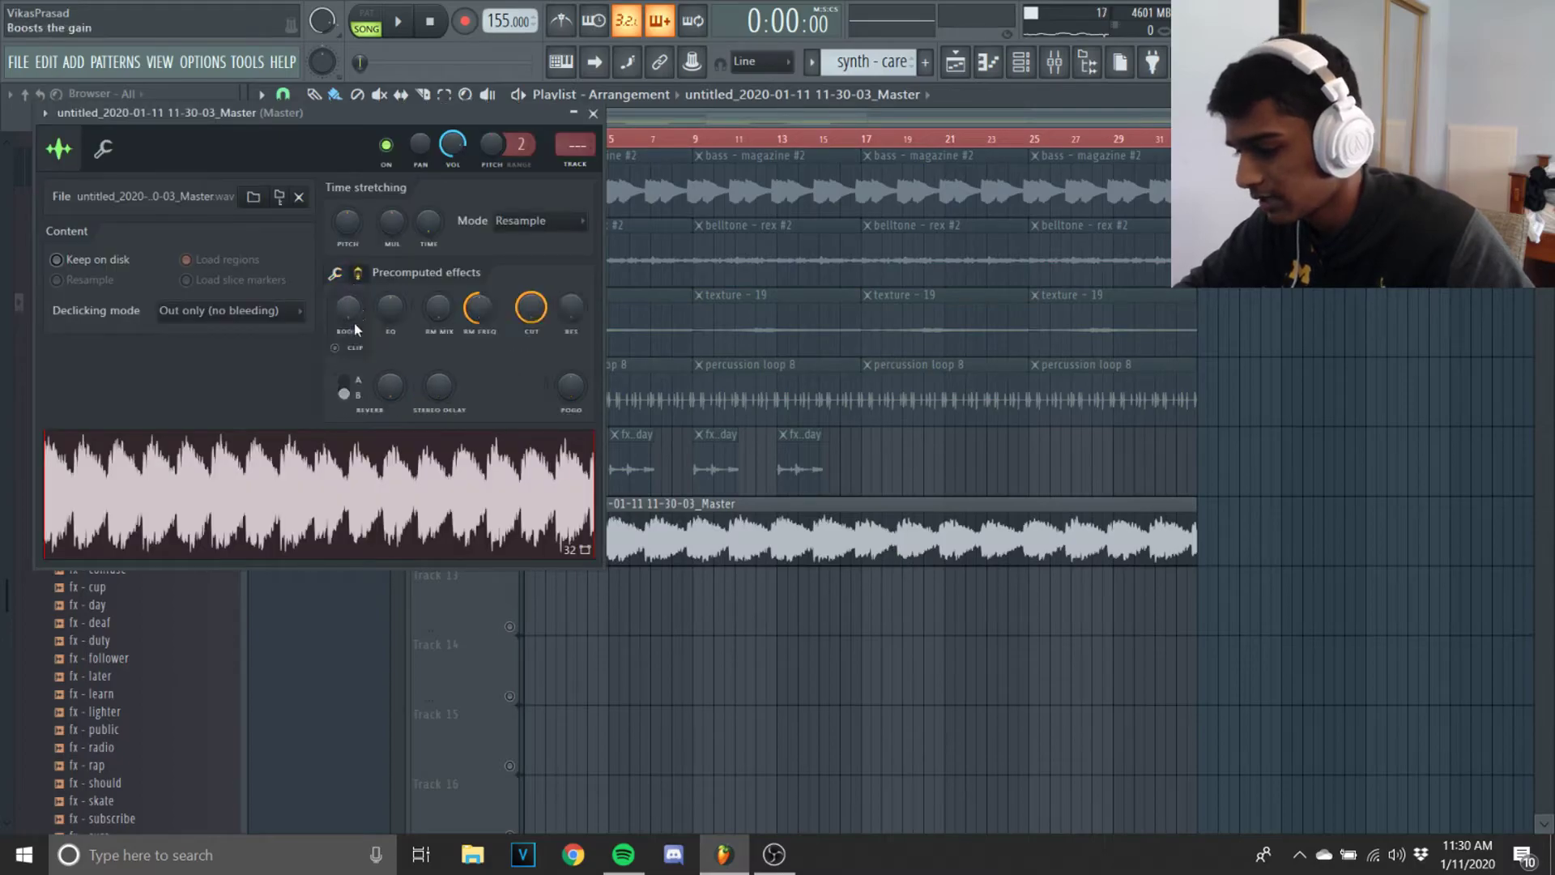
pyautogui.moveTo(391, 393); pyautogui.dragTo(391, 371)
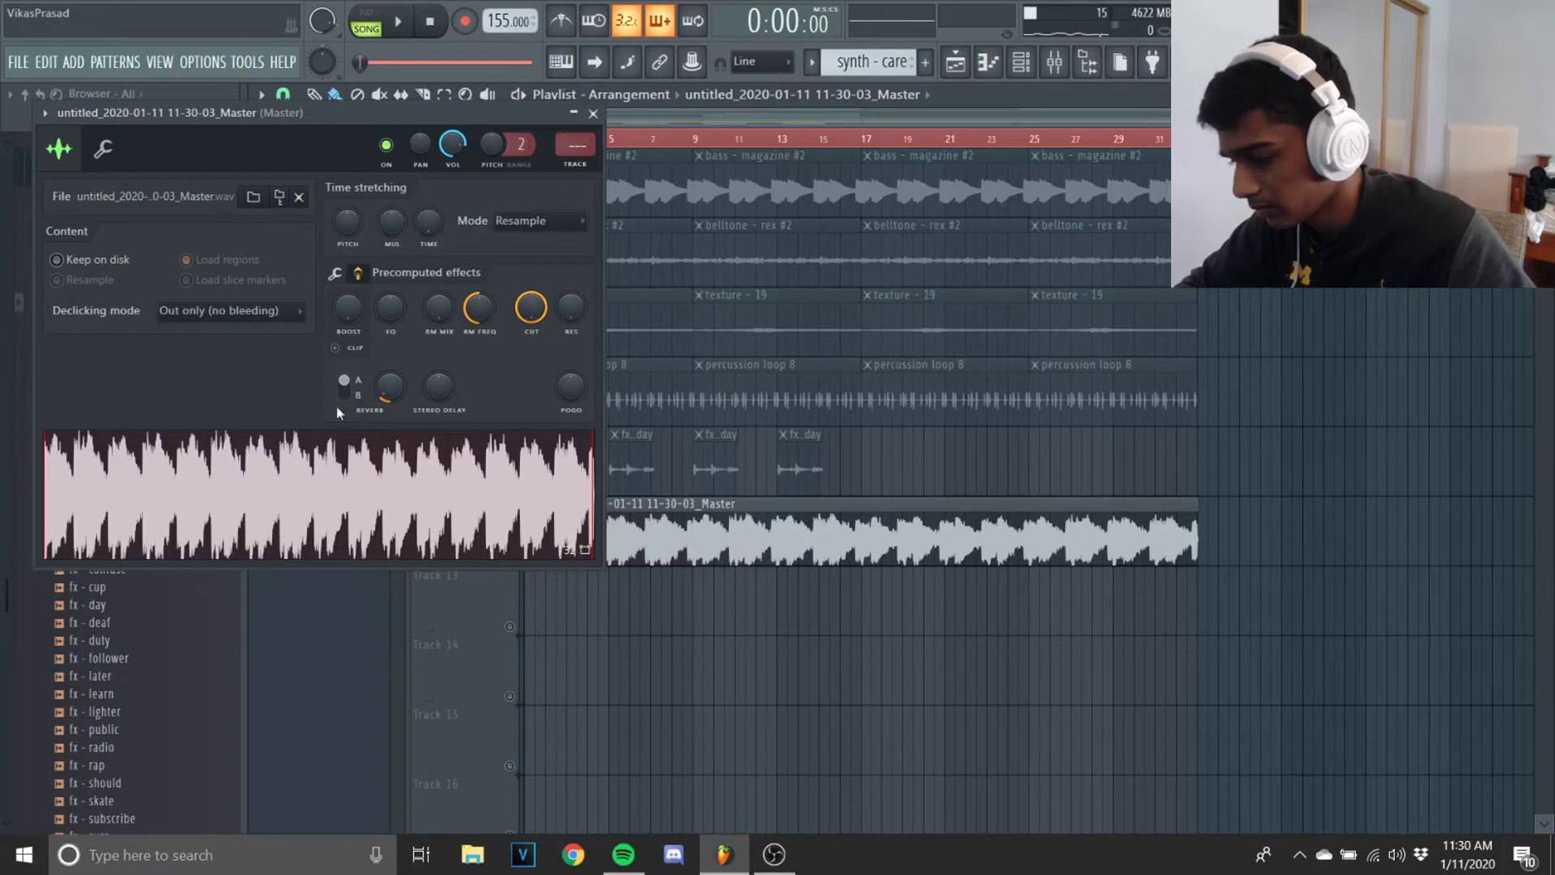
pyautogui.click(594, 114)
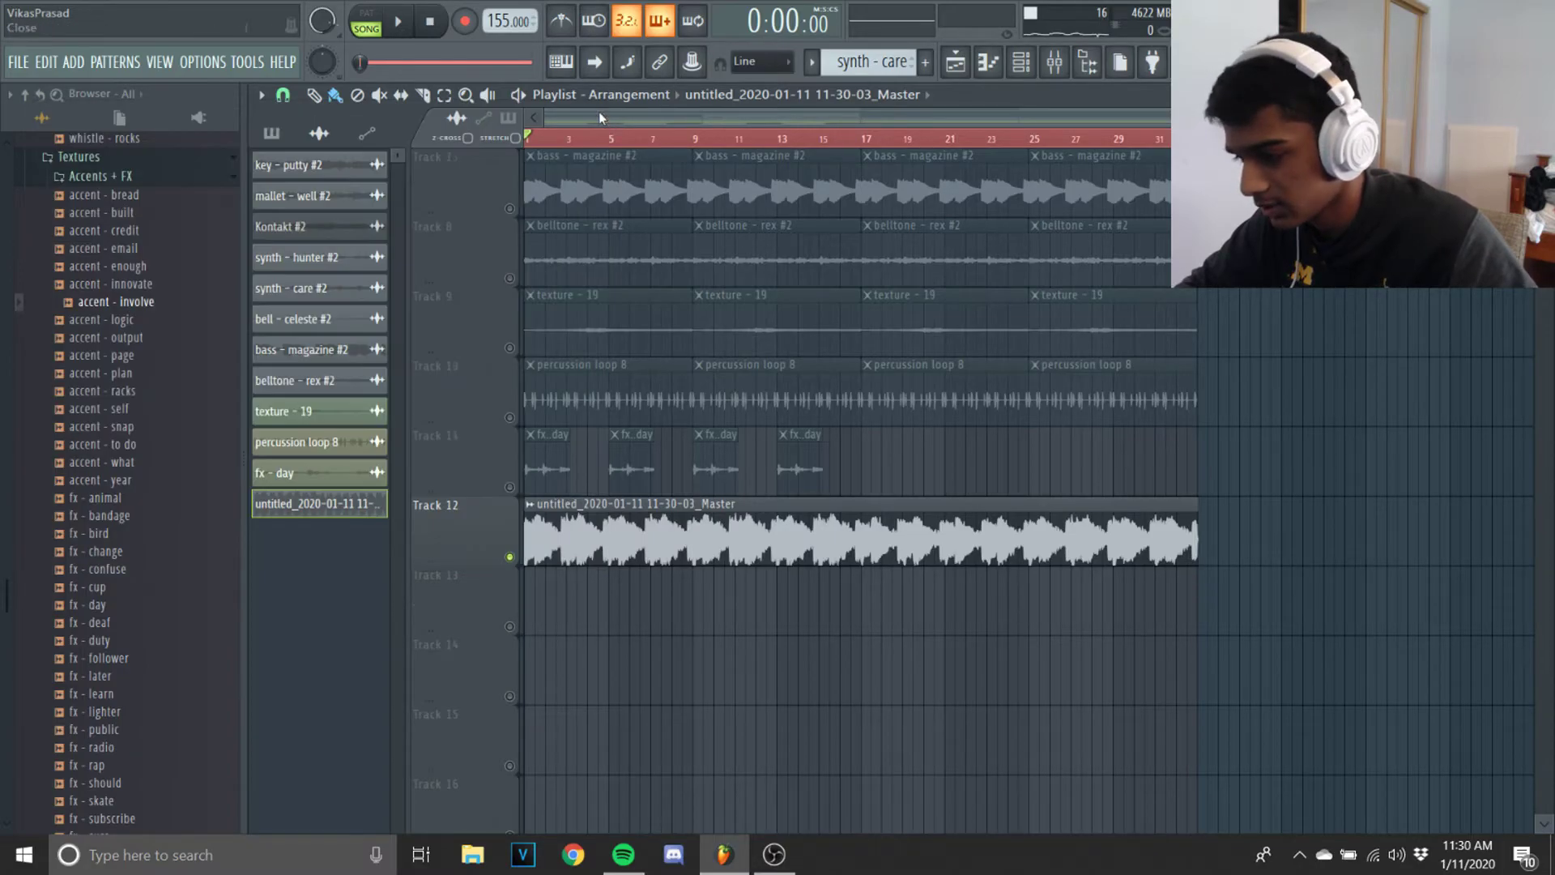
# Step: Play the rendered clip from bar 1 and again from bar 9 to check the sound and the section change
pyautogui.press('space')
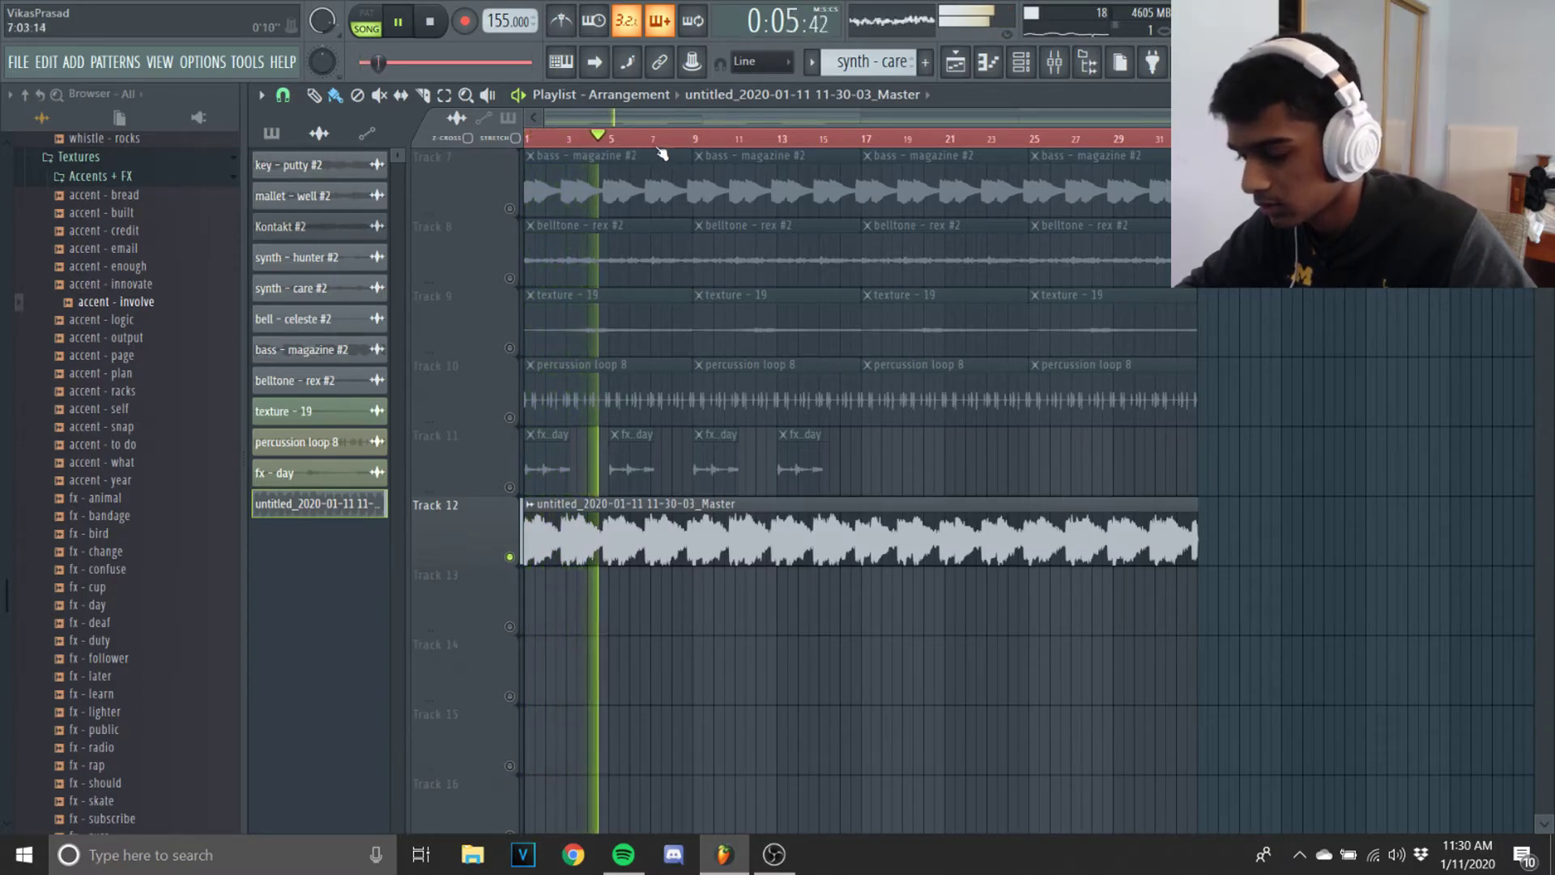
pyautogui.press('space')
pyautogui.scroll(15, 700, 143)
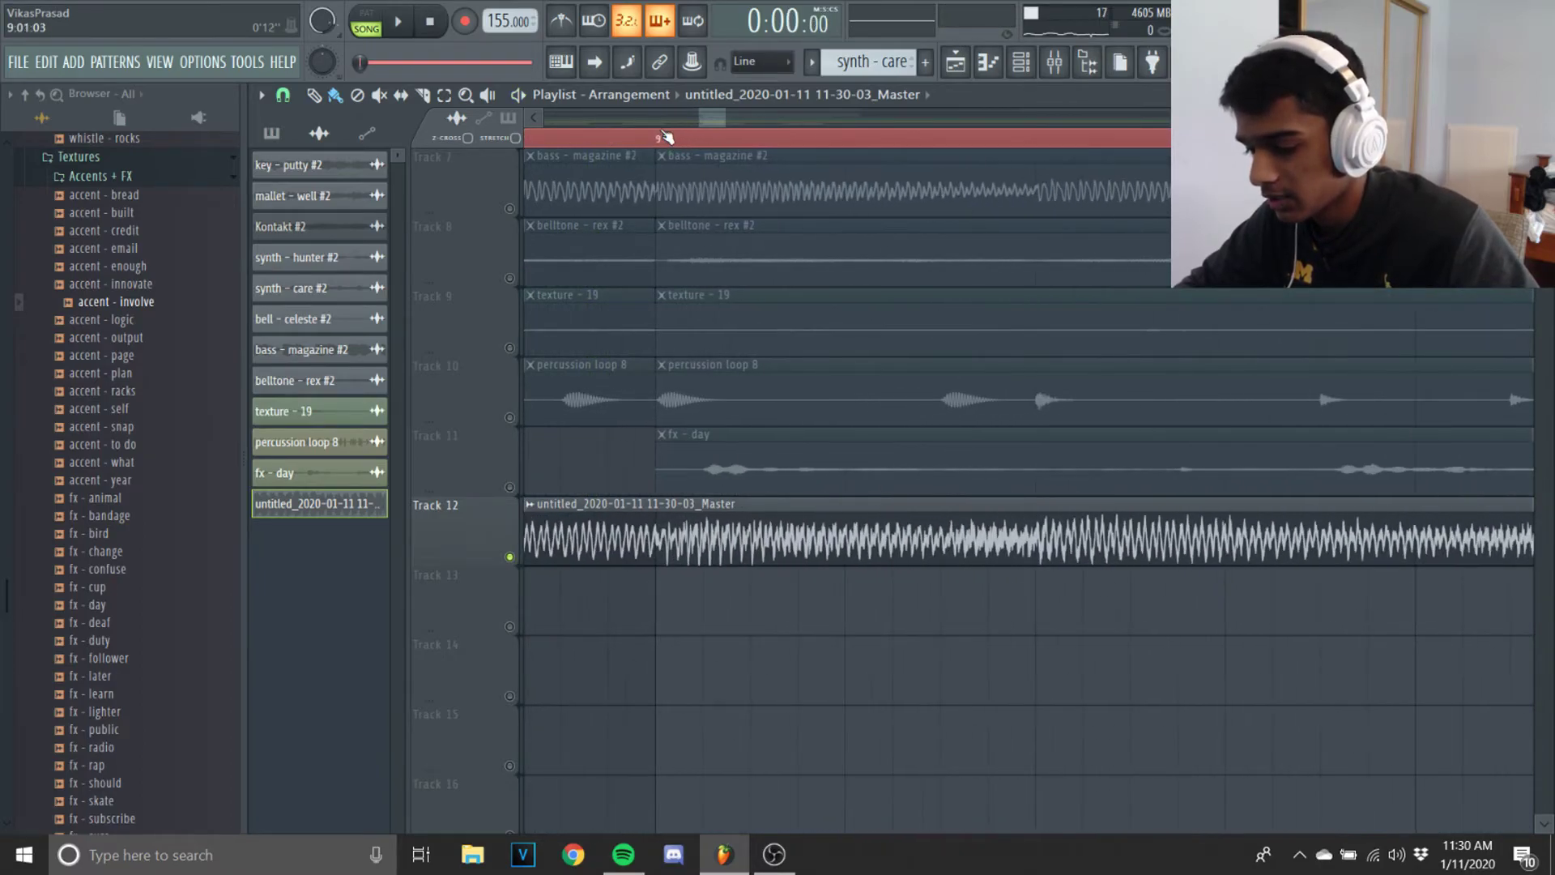
pyautogui.scroll(-10, 746, 139)
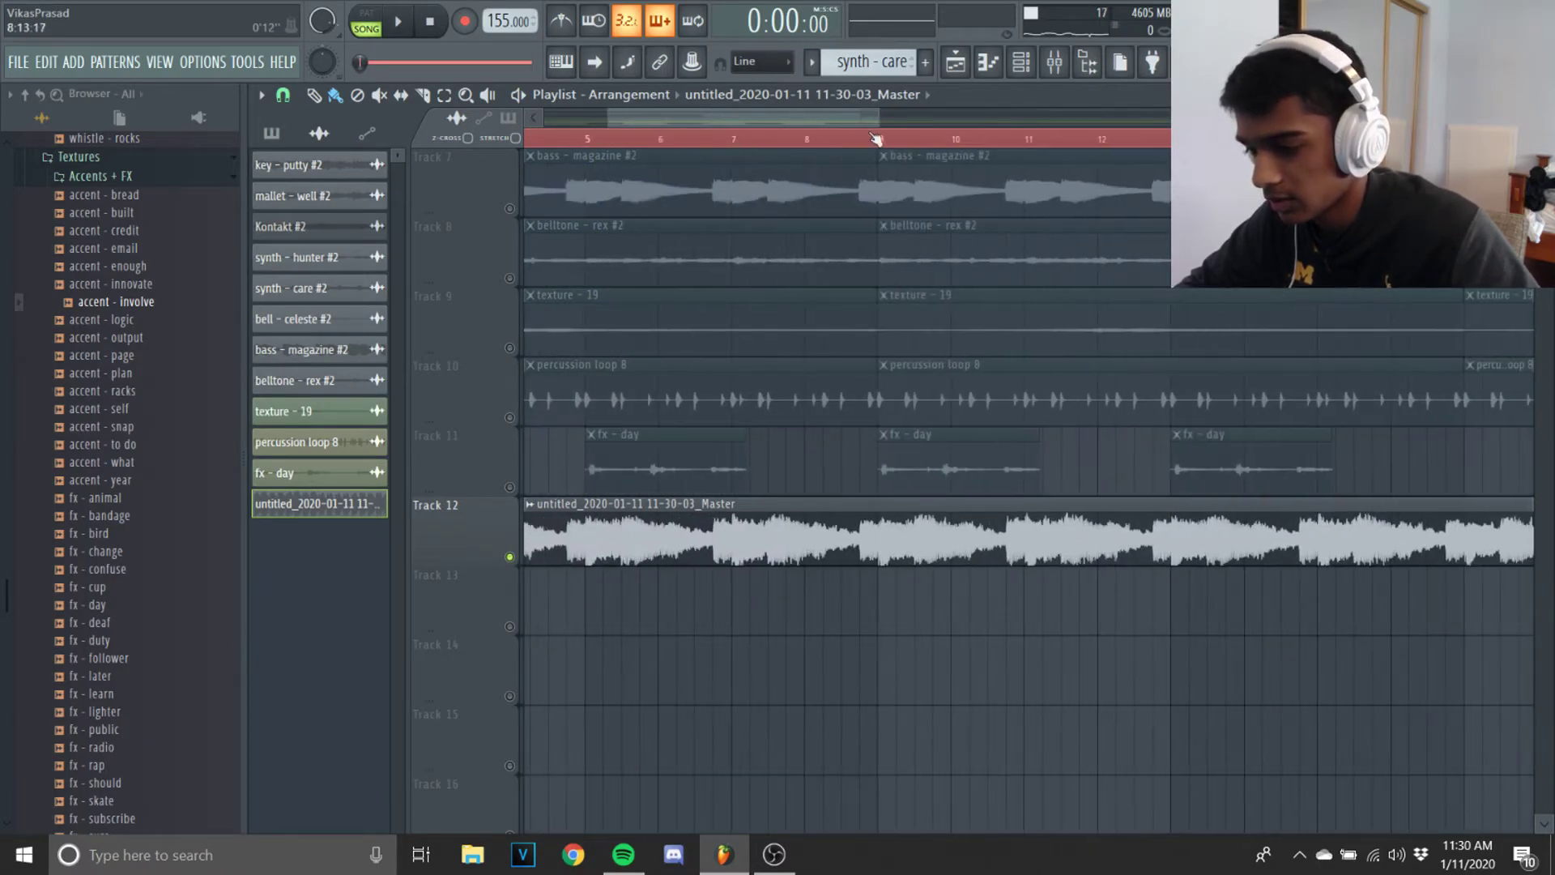
pyautogui.scroll(8, 849, 145)
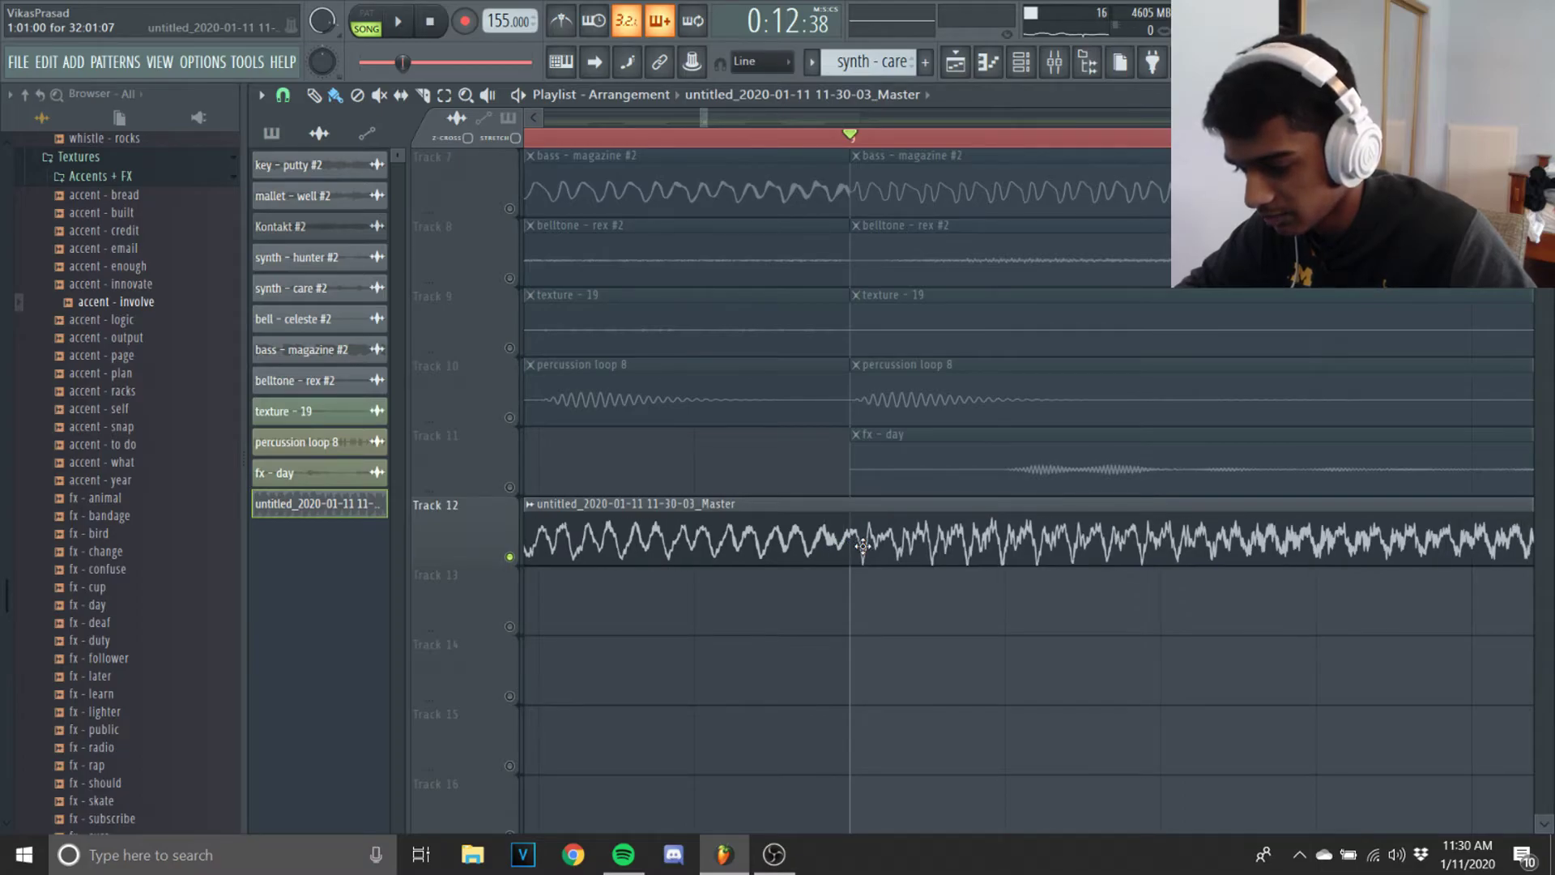
pyautogui.press('space')
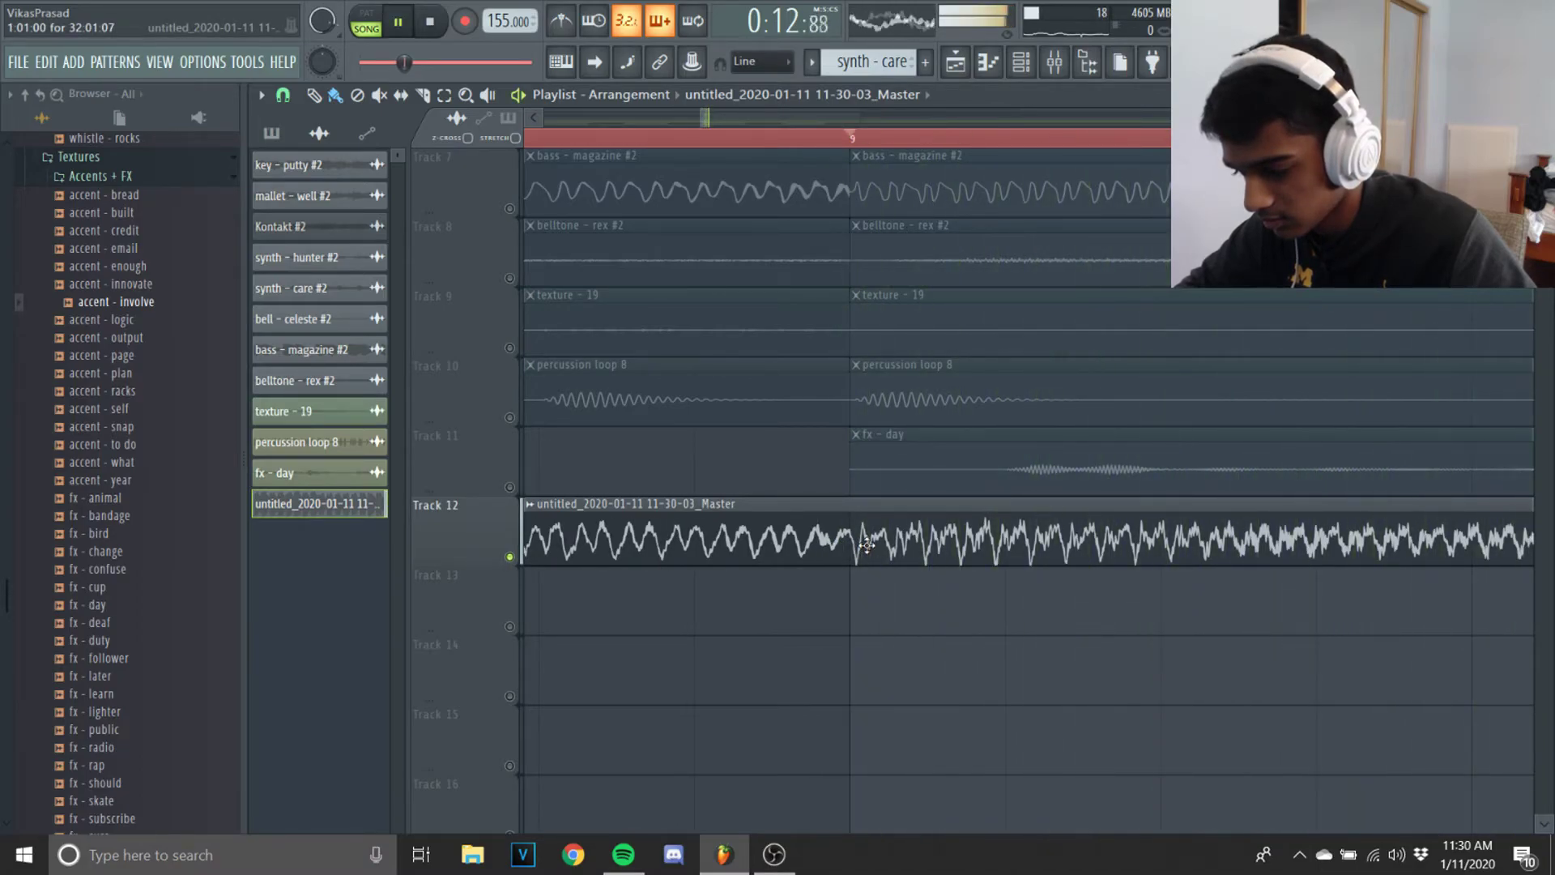
pyautogui.press('space')
pyautogui.press('space')
pyautogui.press('space')
pyautogui.scroll(-11, 860, 147)
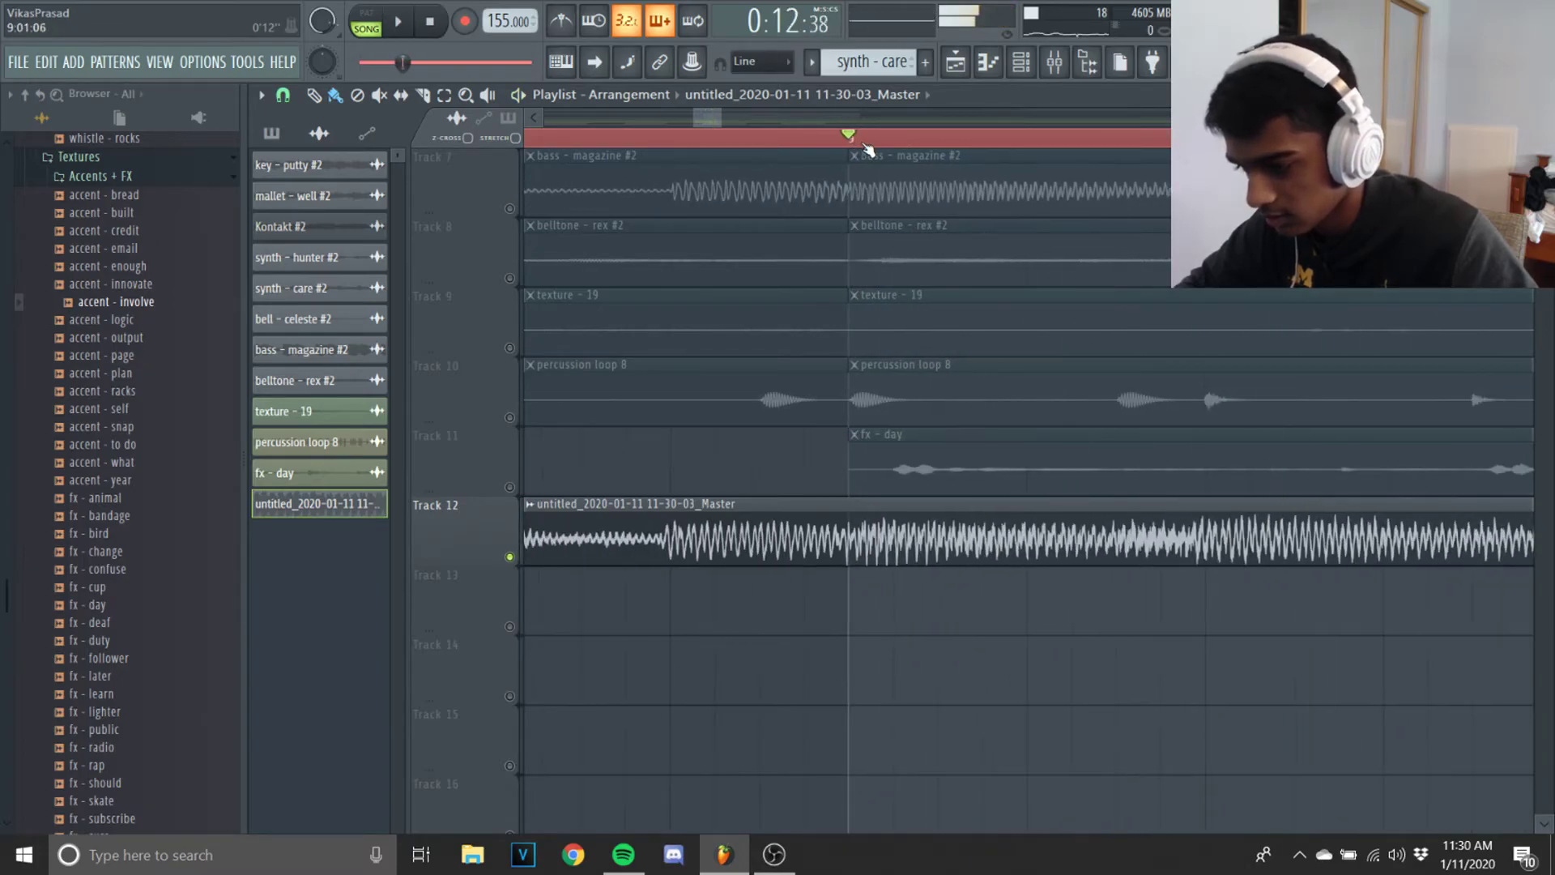
# Step: Trim the tail of the rendered clip on track 12 so it ends at bar 33
pyautogui.scroll(1, 1192, 146)
pyautogui.scroll(8, 1192, 146)
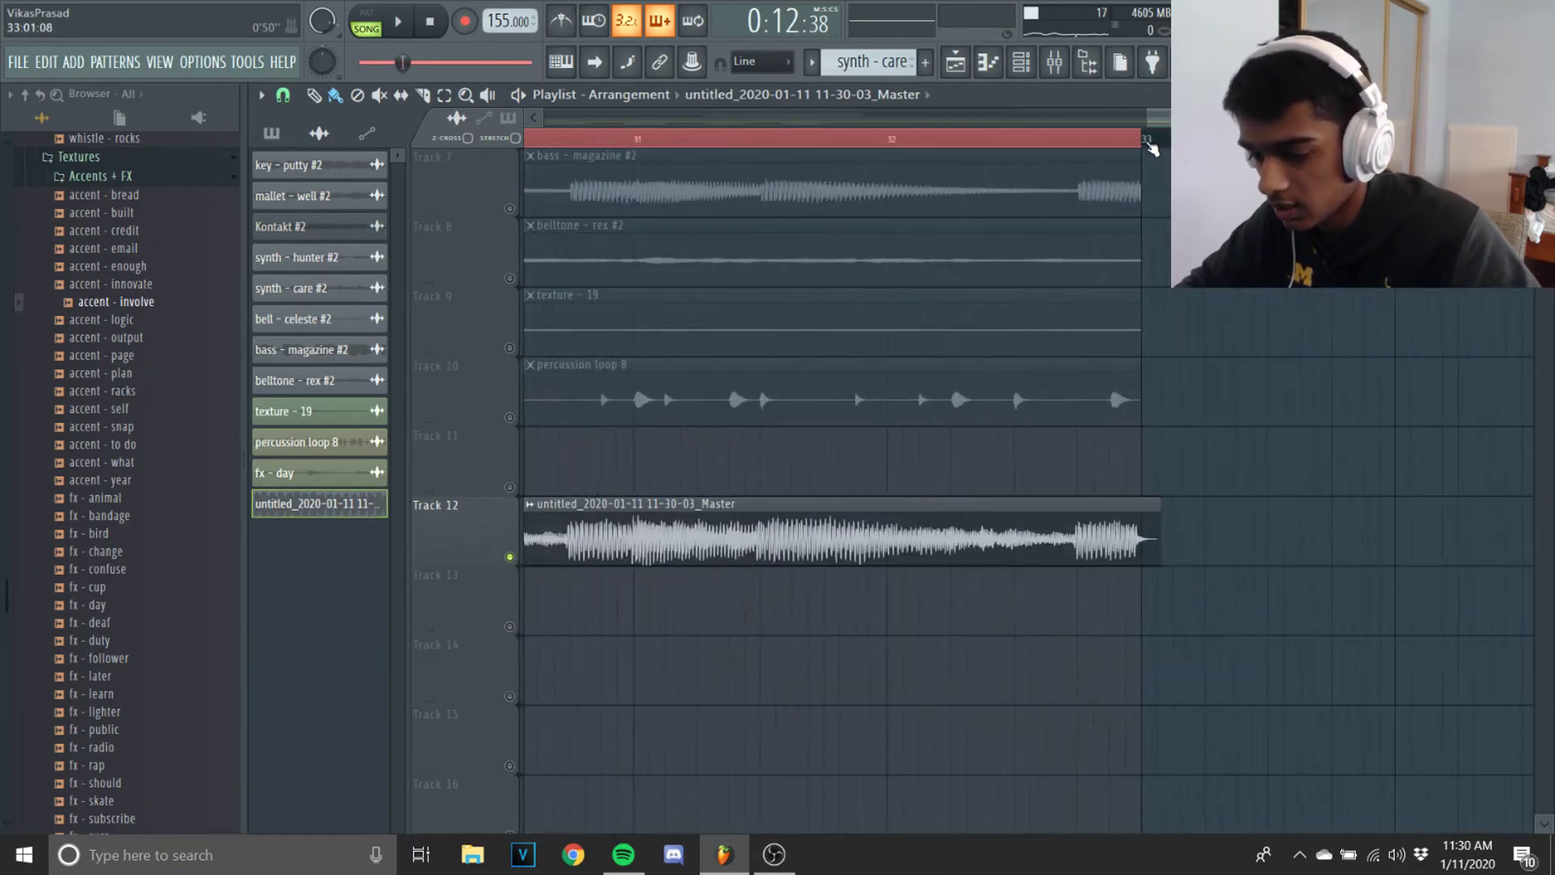
pyautogui.scroll(-4, 1242, 252)
pyautogui.scroll(5, 1241, 253)
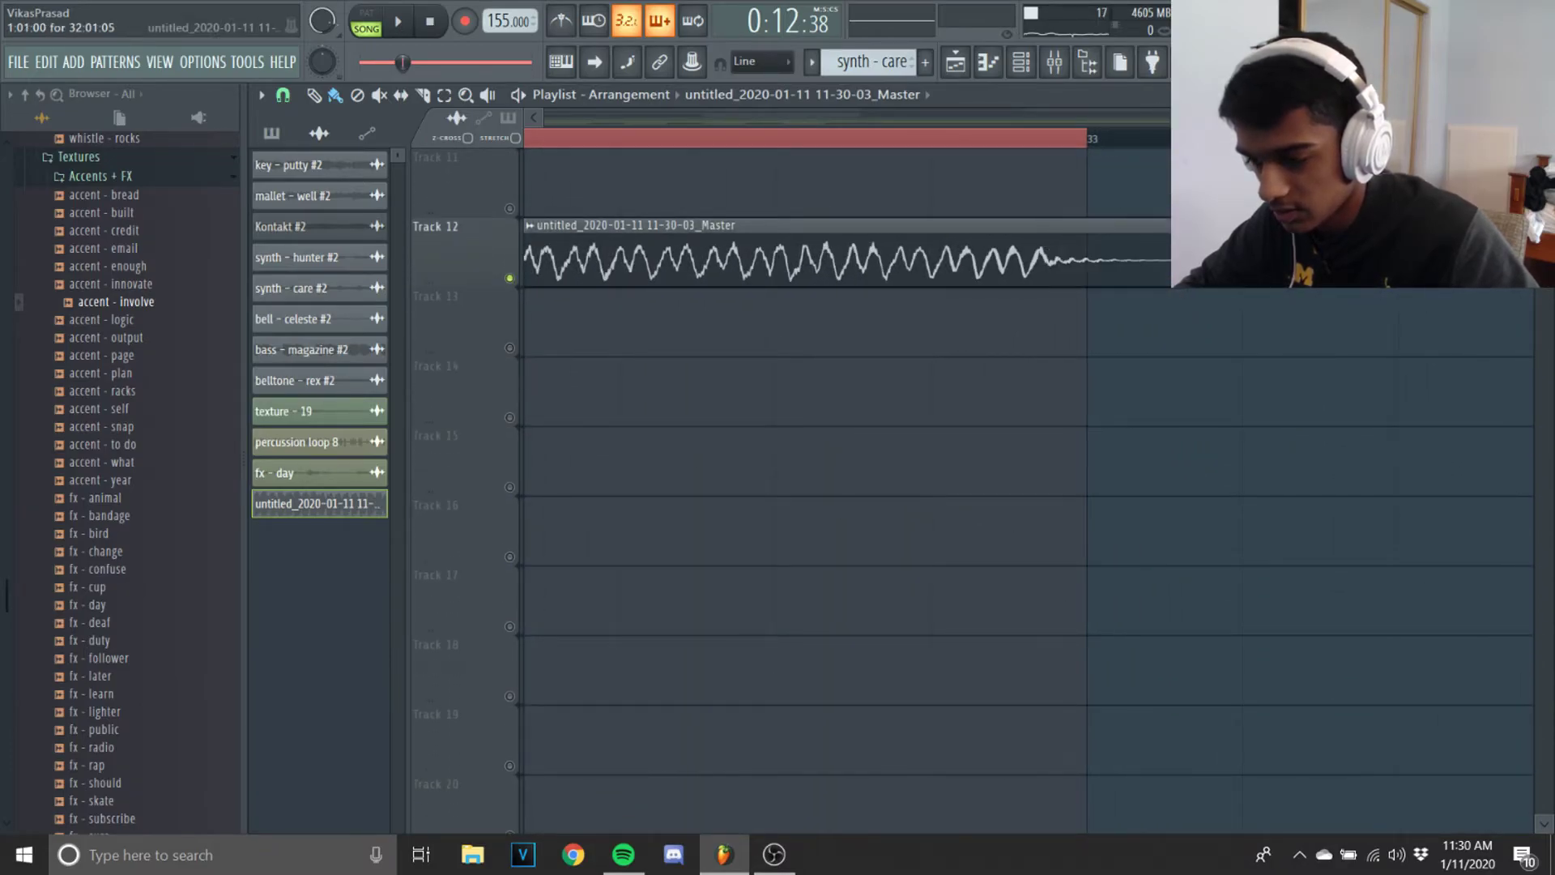
pyautogui.moveTo(1138, 242); pyautogui.dragTo(1074, 269)
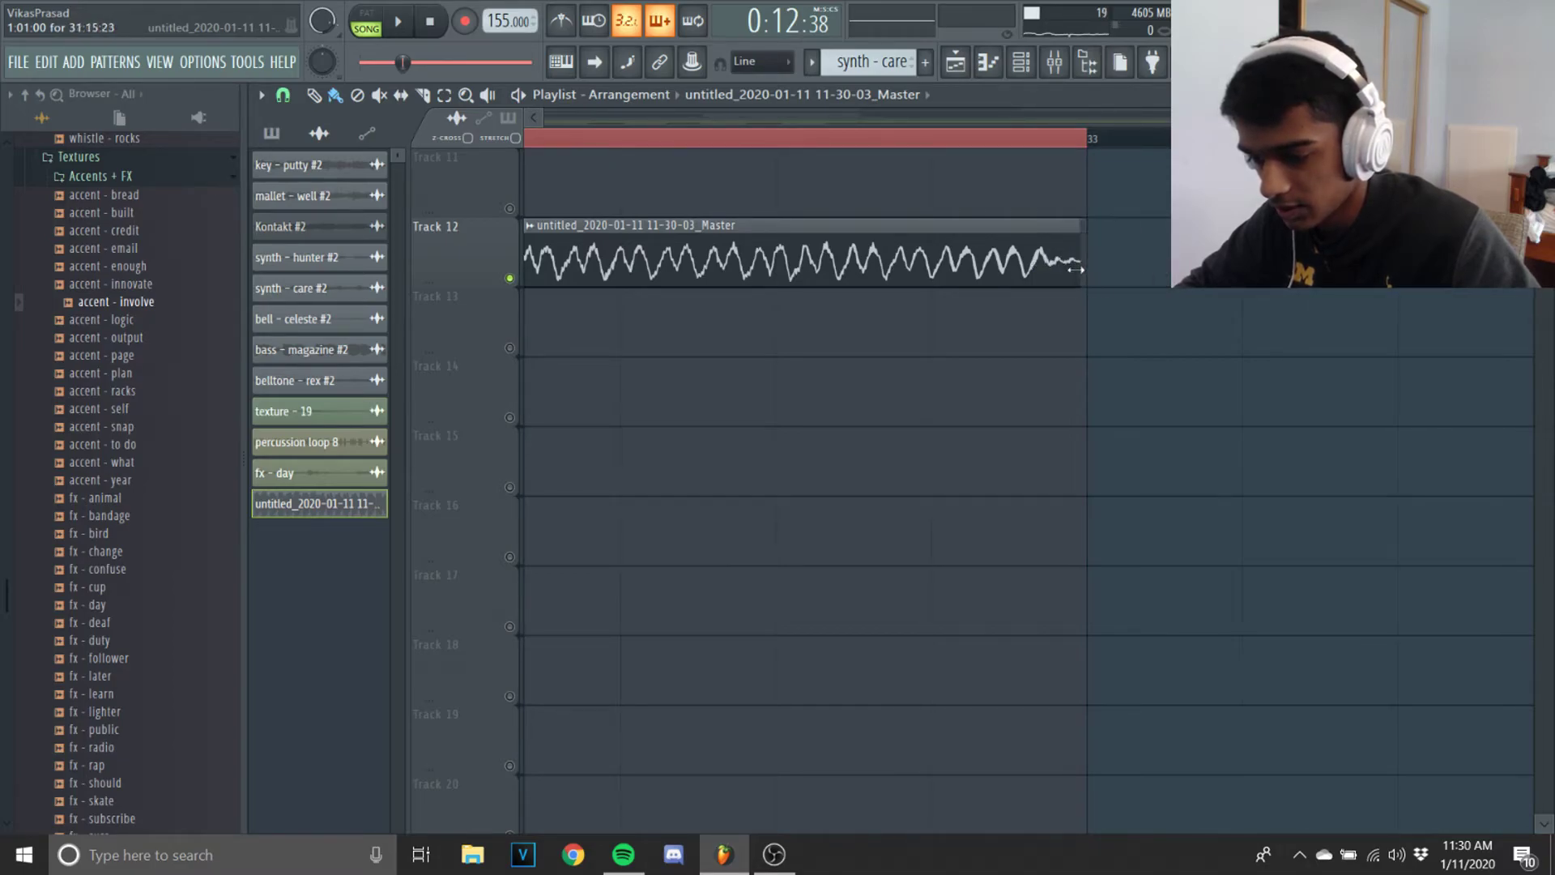
pyautogui.scroll(-12, 1108, 148)
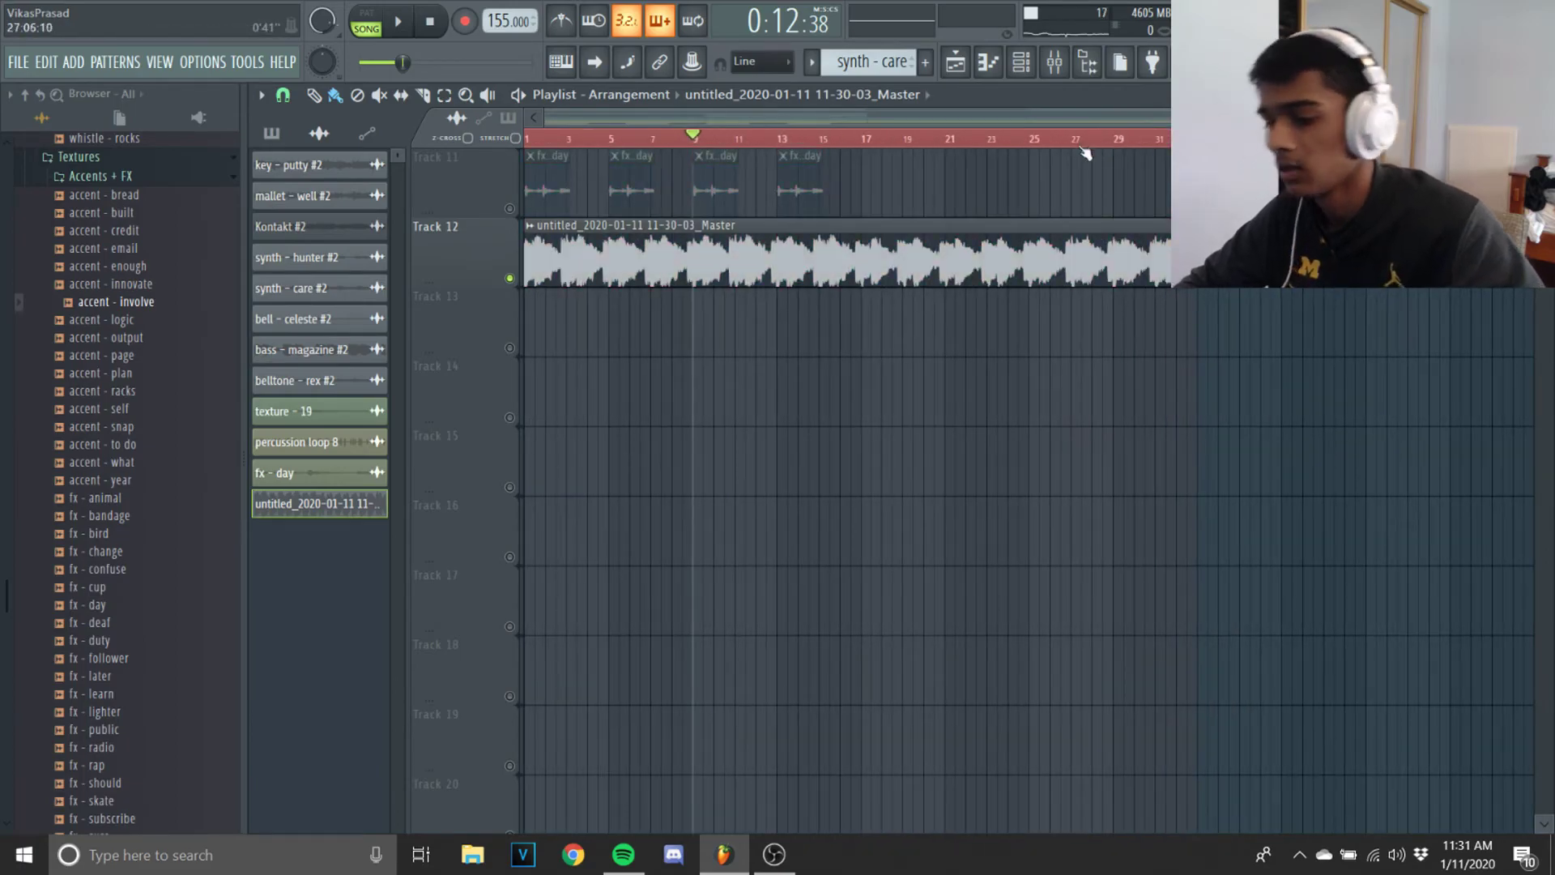
# Step: Route the rendered master clip to its own named mixer insert, track 15
pyautogui.scroll(-4, 1315, 538)
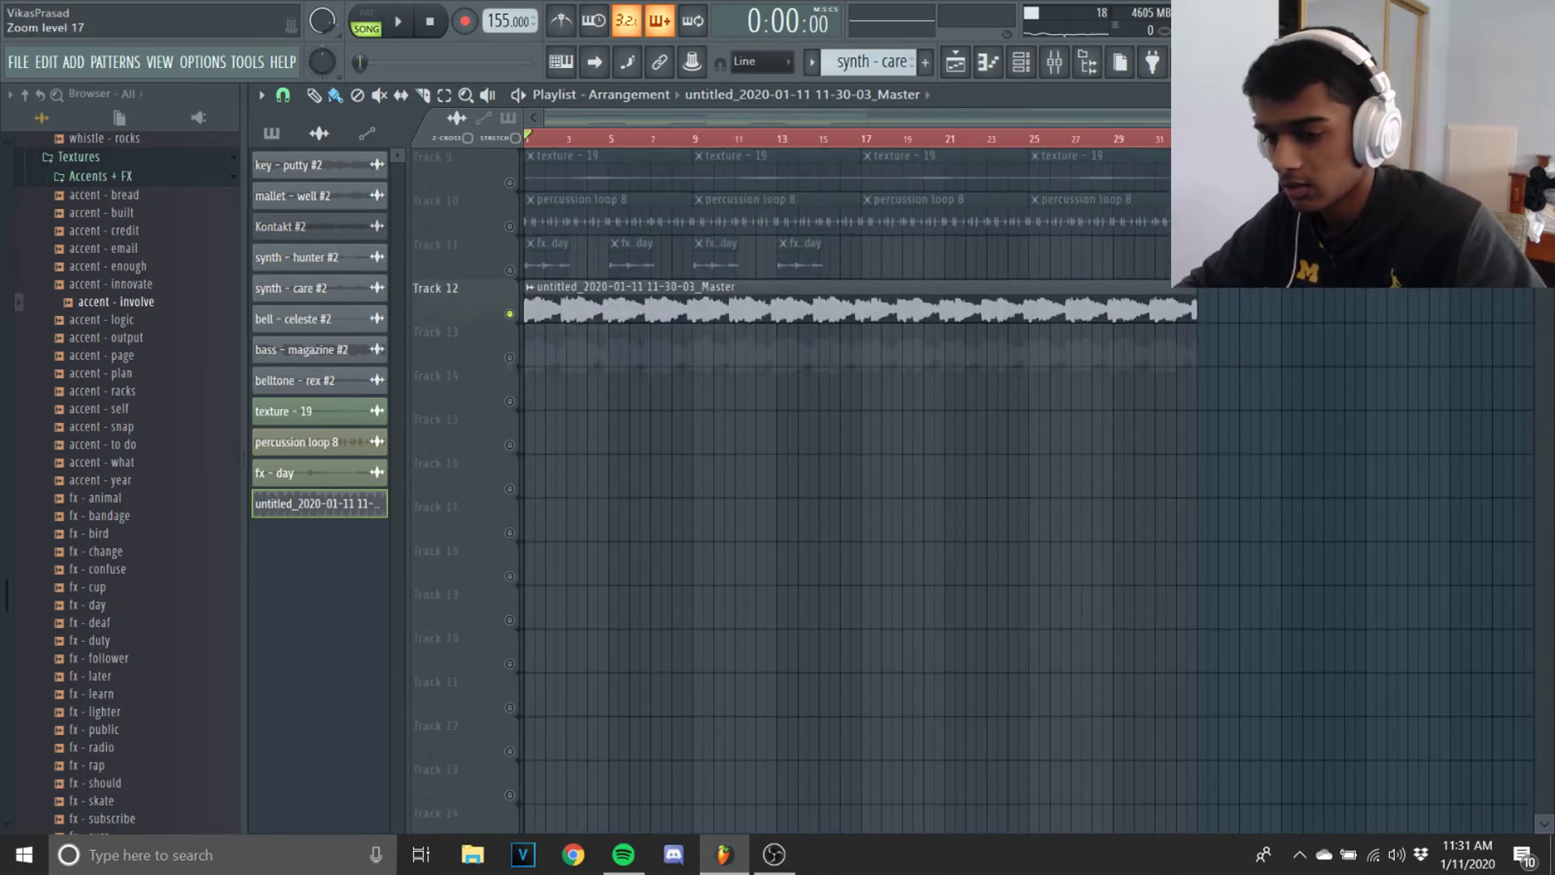
pyautogui.scroll(-2, 1103, 230)
pyautogui.scroll(2, 842, 485)
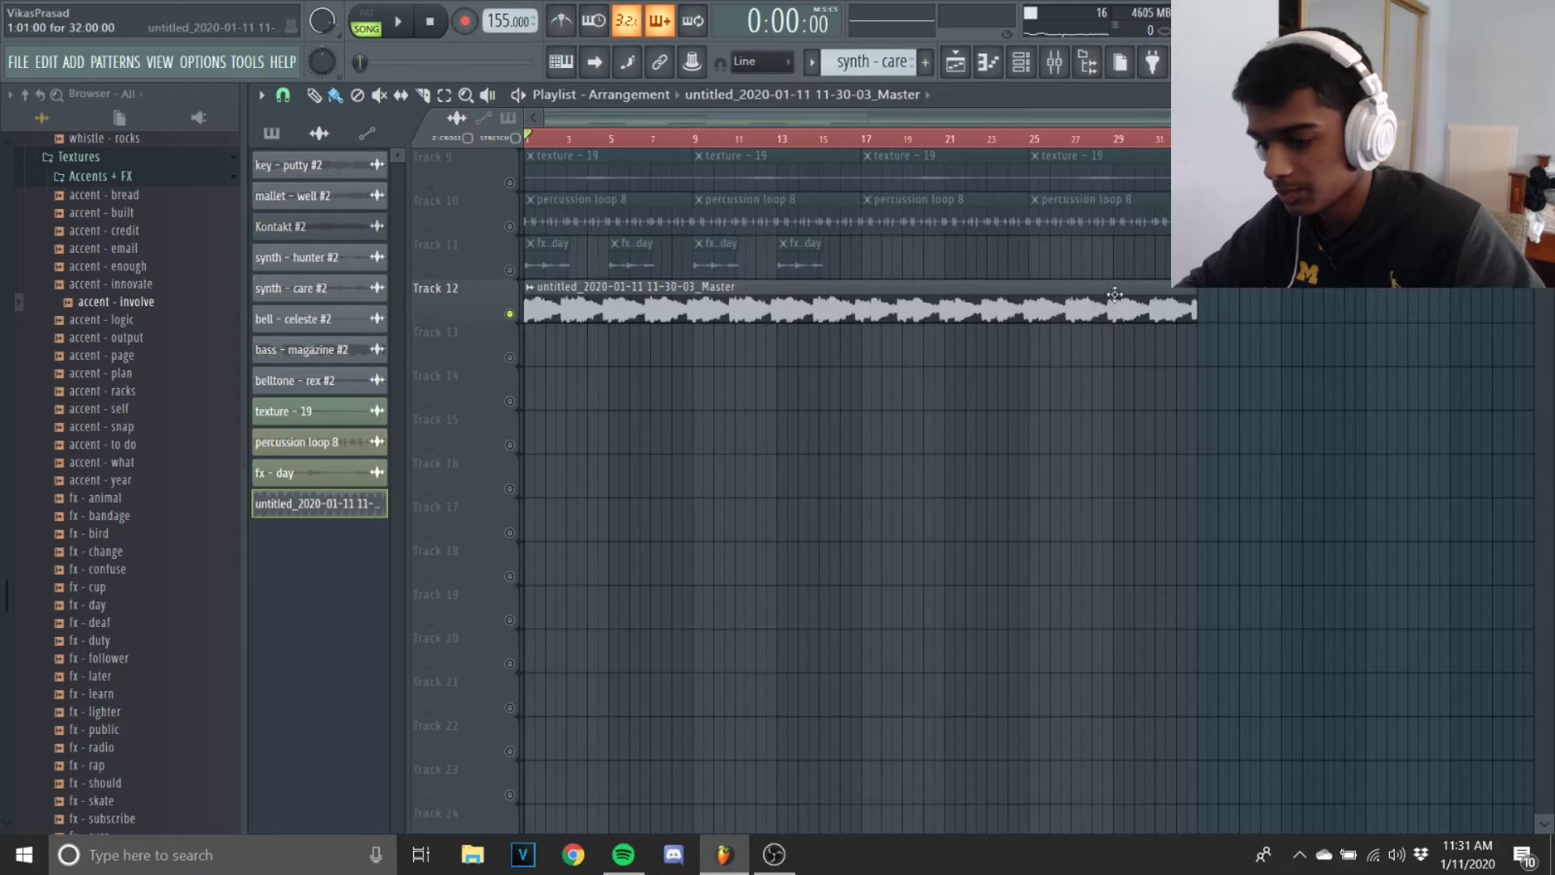
pyautogui.click(1052, 71)
pyautogui.rightClick(993, 243)
pyautogui.click(1004, 387)
pyautogui.rightClick(1011, 332)
pyautogui.click(983, 305)
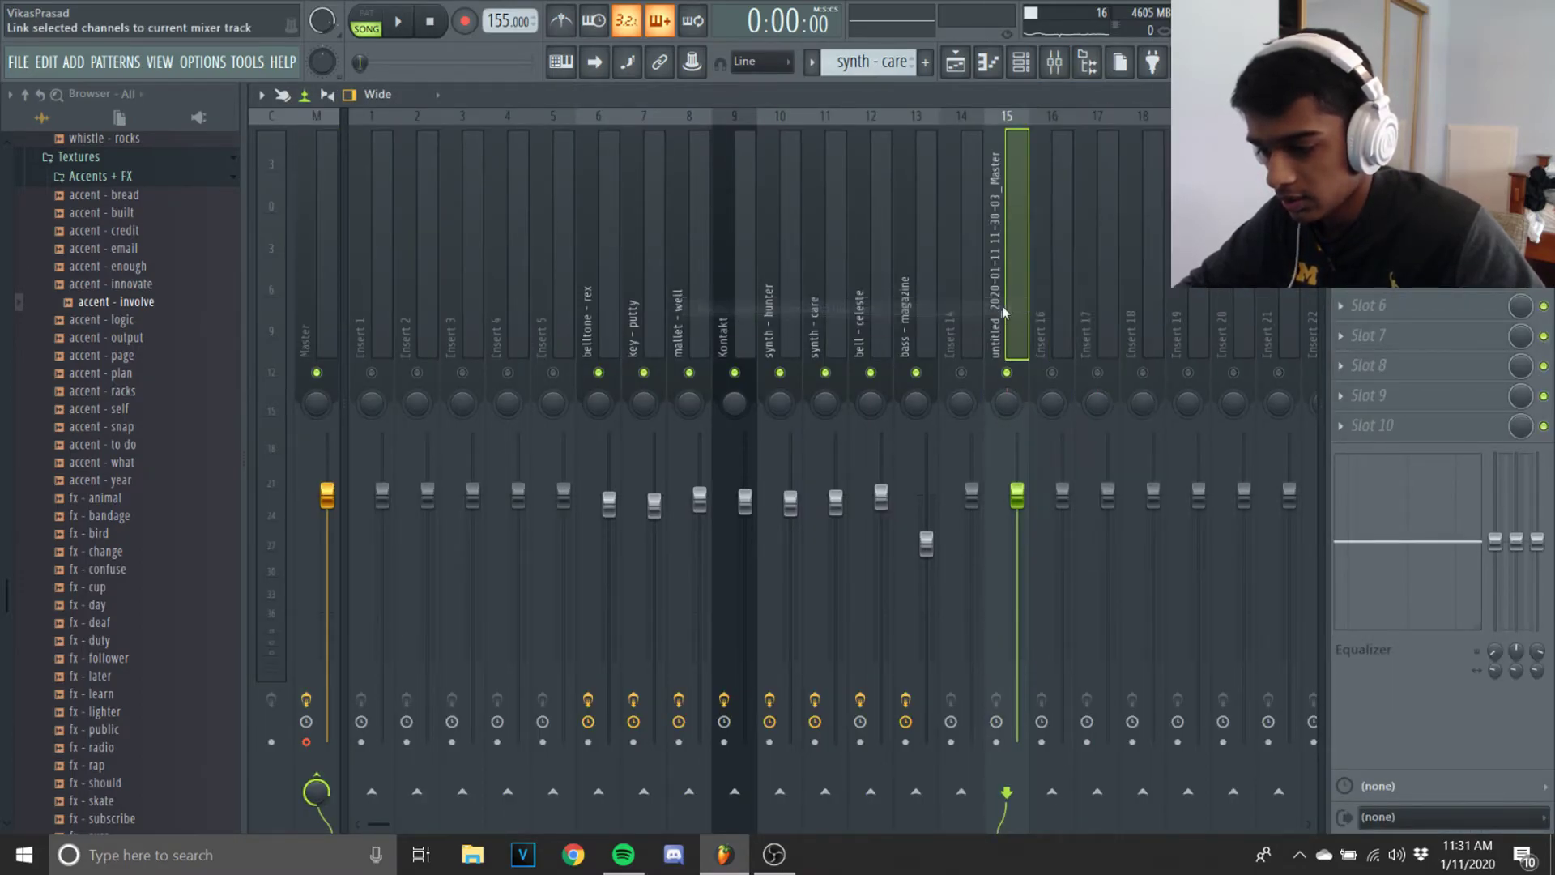
pyautogui.click(983, 243)
# Step: Load Fruity Parametric EQ 2 on mixer track 15 with its lowest and highest bands cut, and add Virtual Tape Machines in slot 2
pyautogui.click(1393, 155)
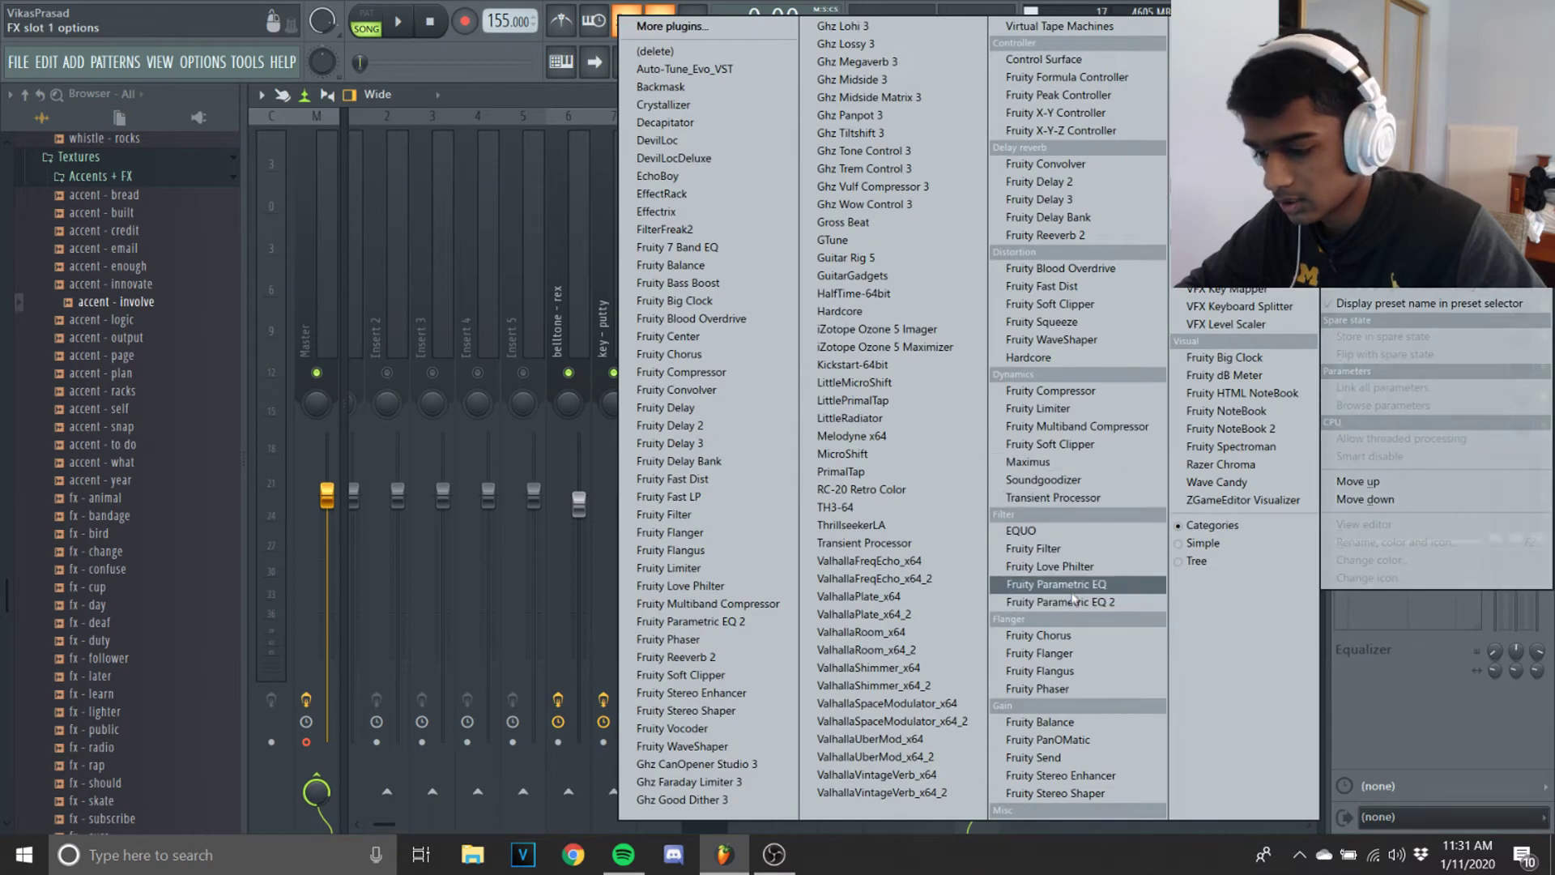
pyautogui.click(1053, 601)
pyautogui.press('space')
pyautogui.moveTo(93, 249); pyautogui.dragTo(93, 334)
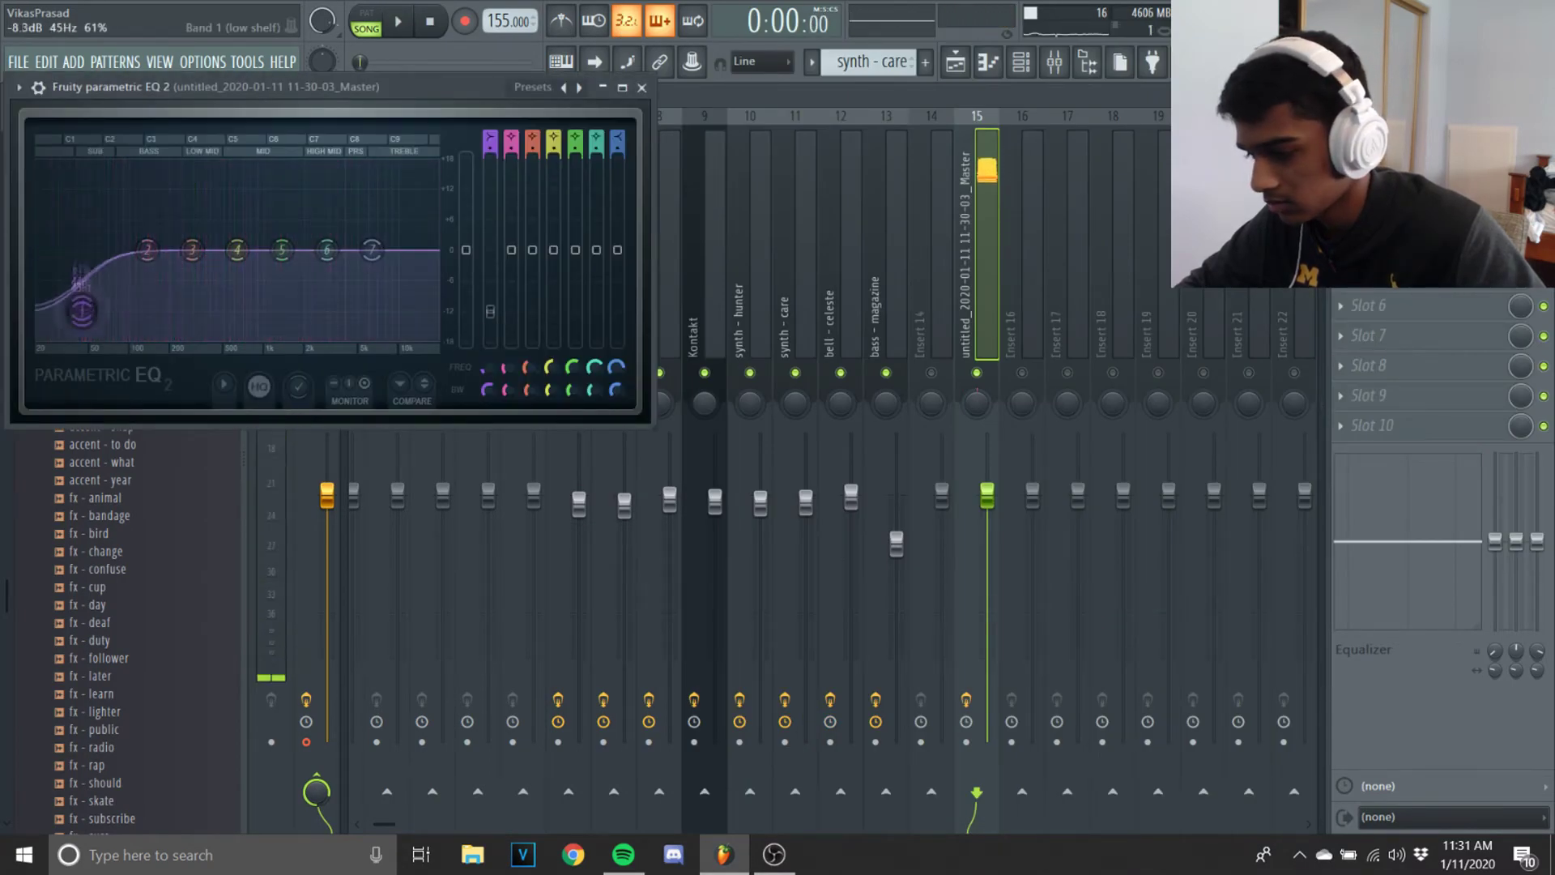
pyautogui.moveTo(372, 249); pyautogui.dragTo(375, 308)
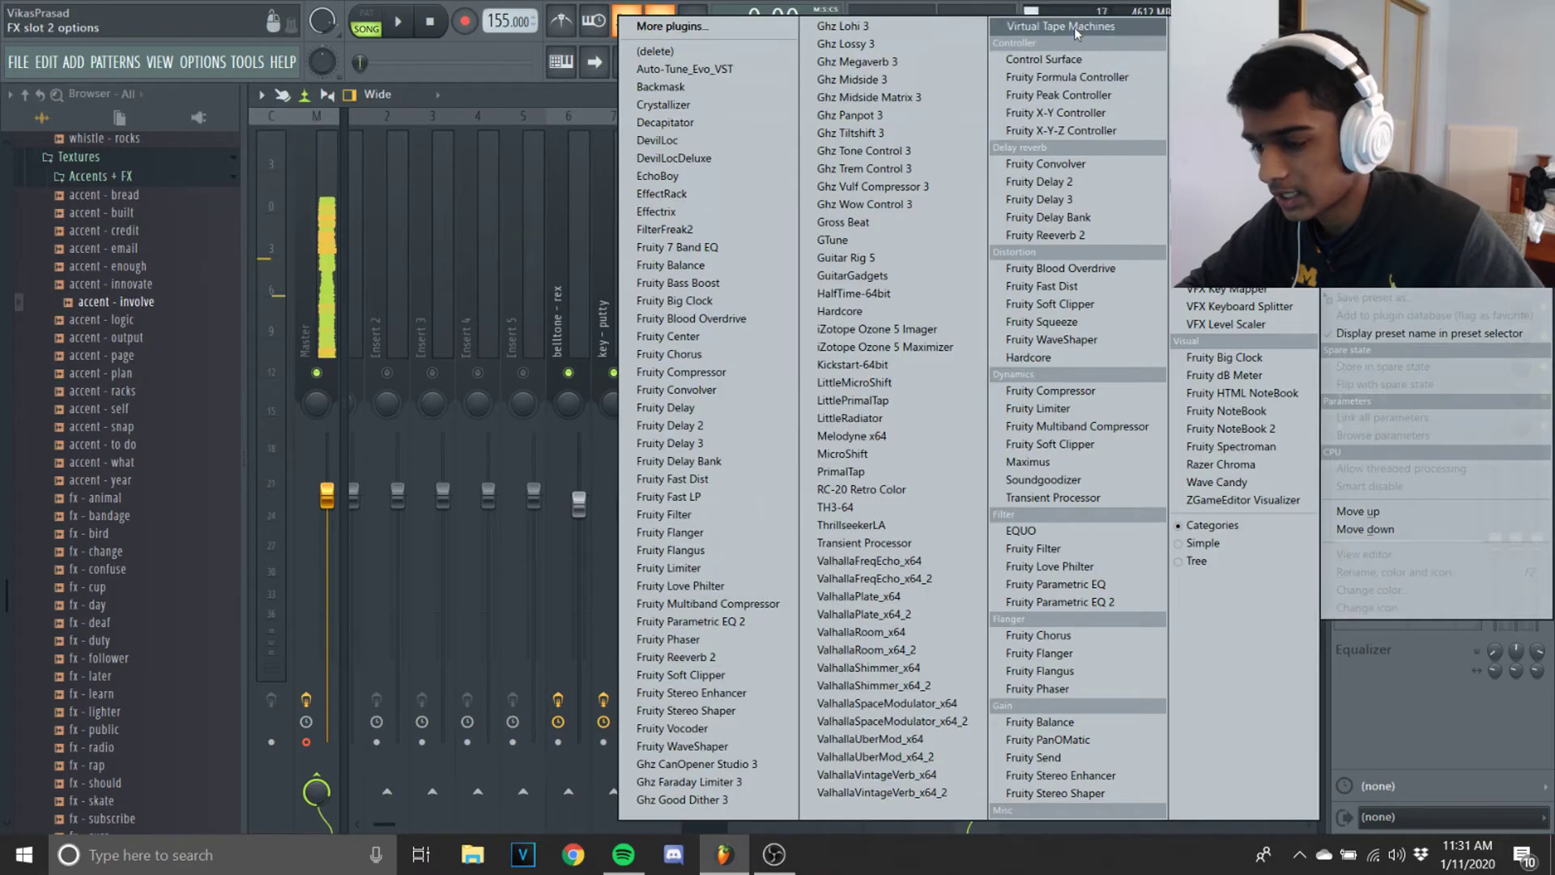
pyautogui.click(1077, 26)
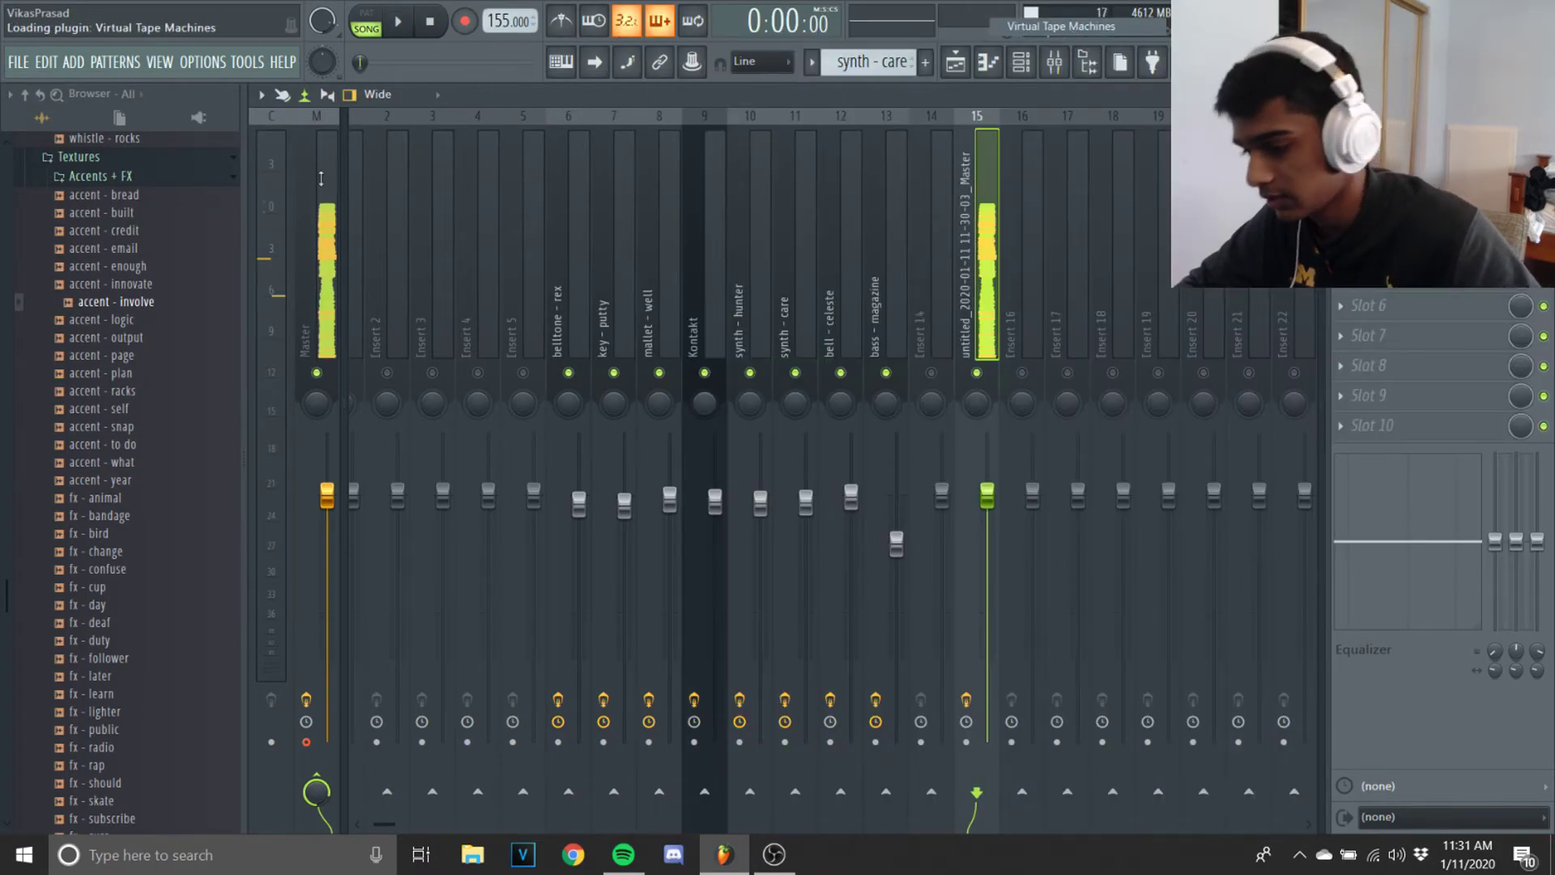
pyautogui.moveTo(577, 299); pyautogui.dragTo(590, 297)
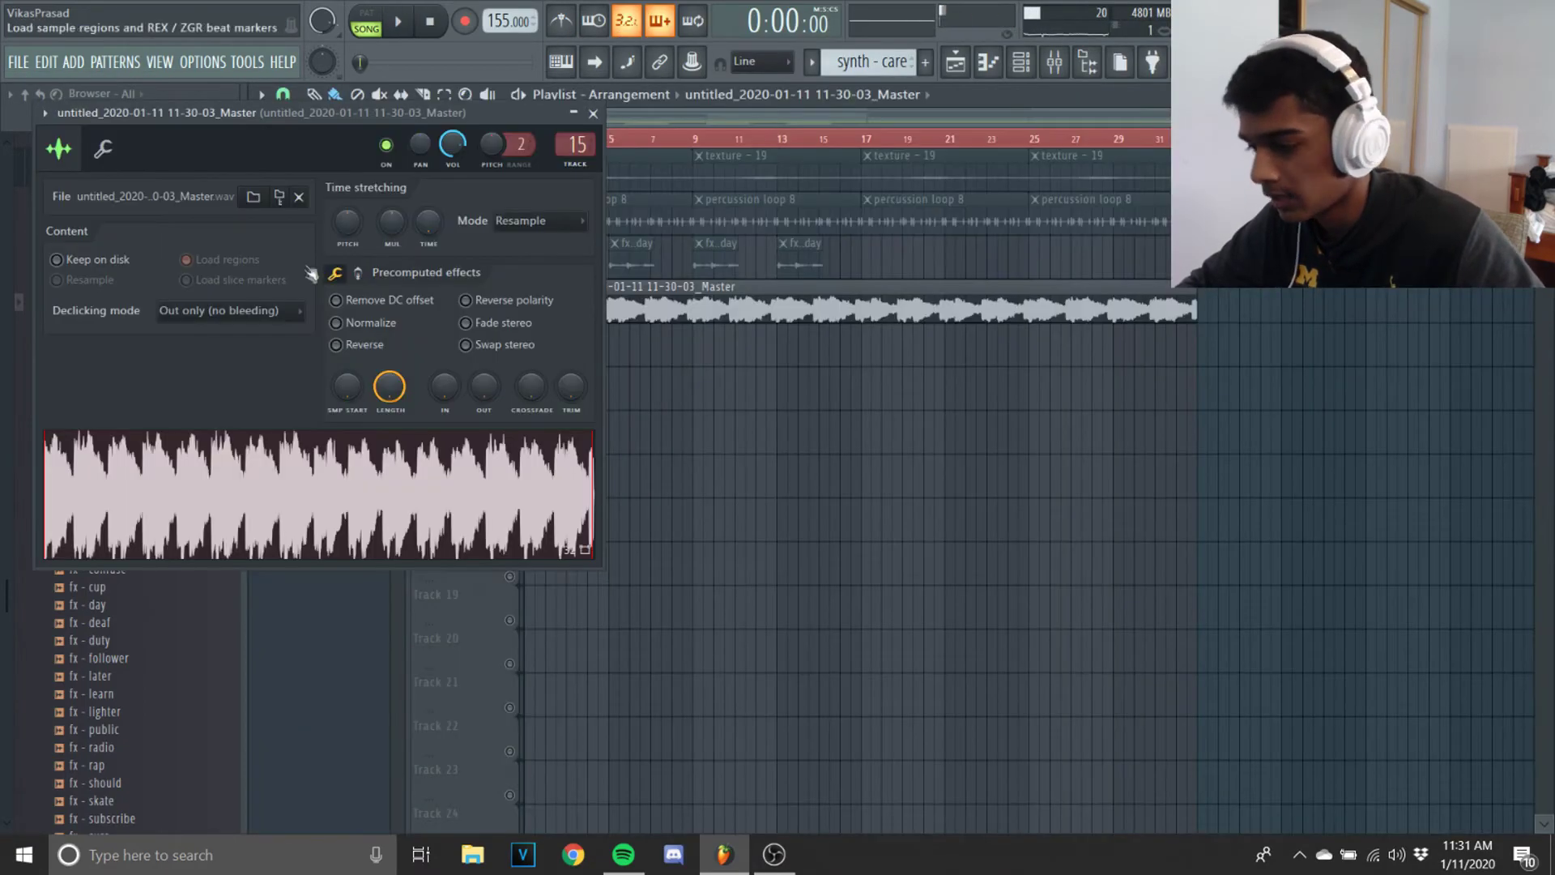
# Step: Try a different time-stretching pitch shift value on the rendered clip and play it
pyautogui.rightClick(347, 220)
pyautogui.click(389, 290)
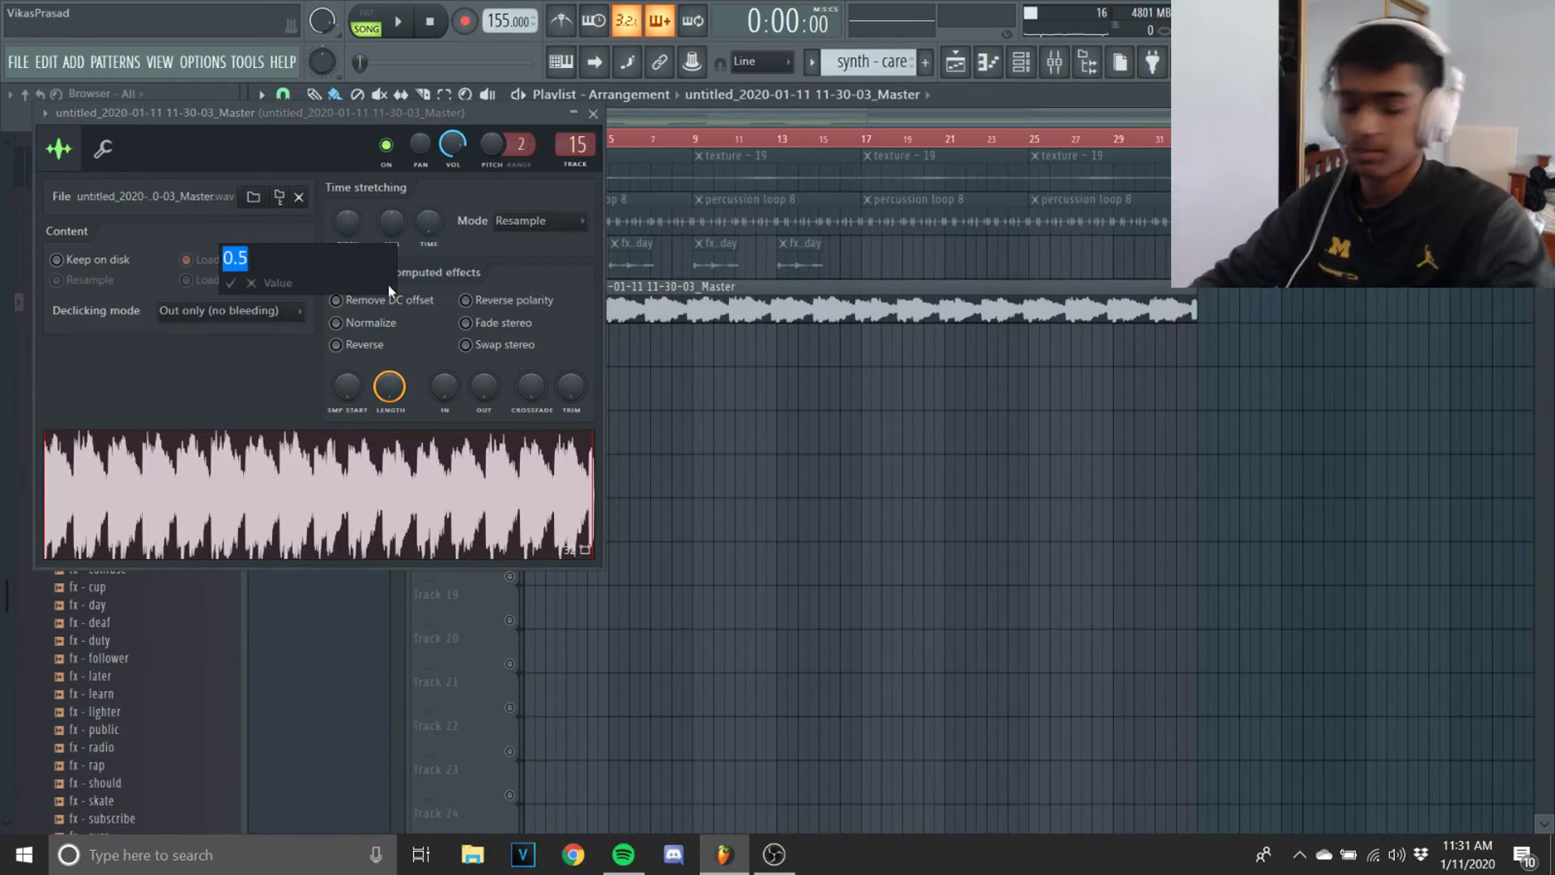
pyautogui.write('1')
pyautogui.press('Return')
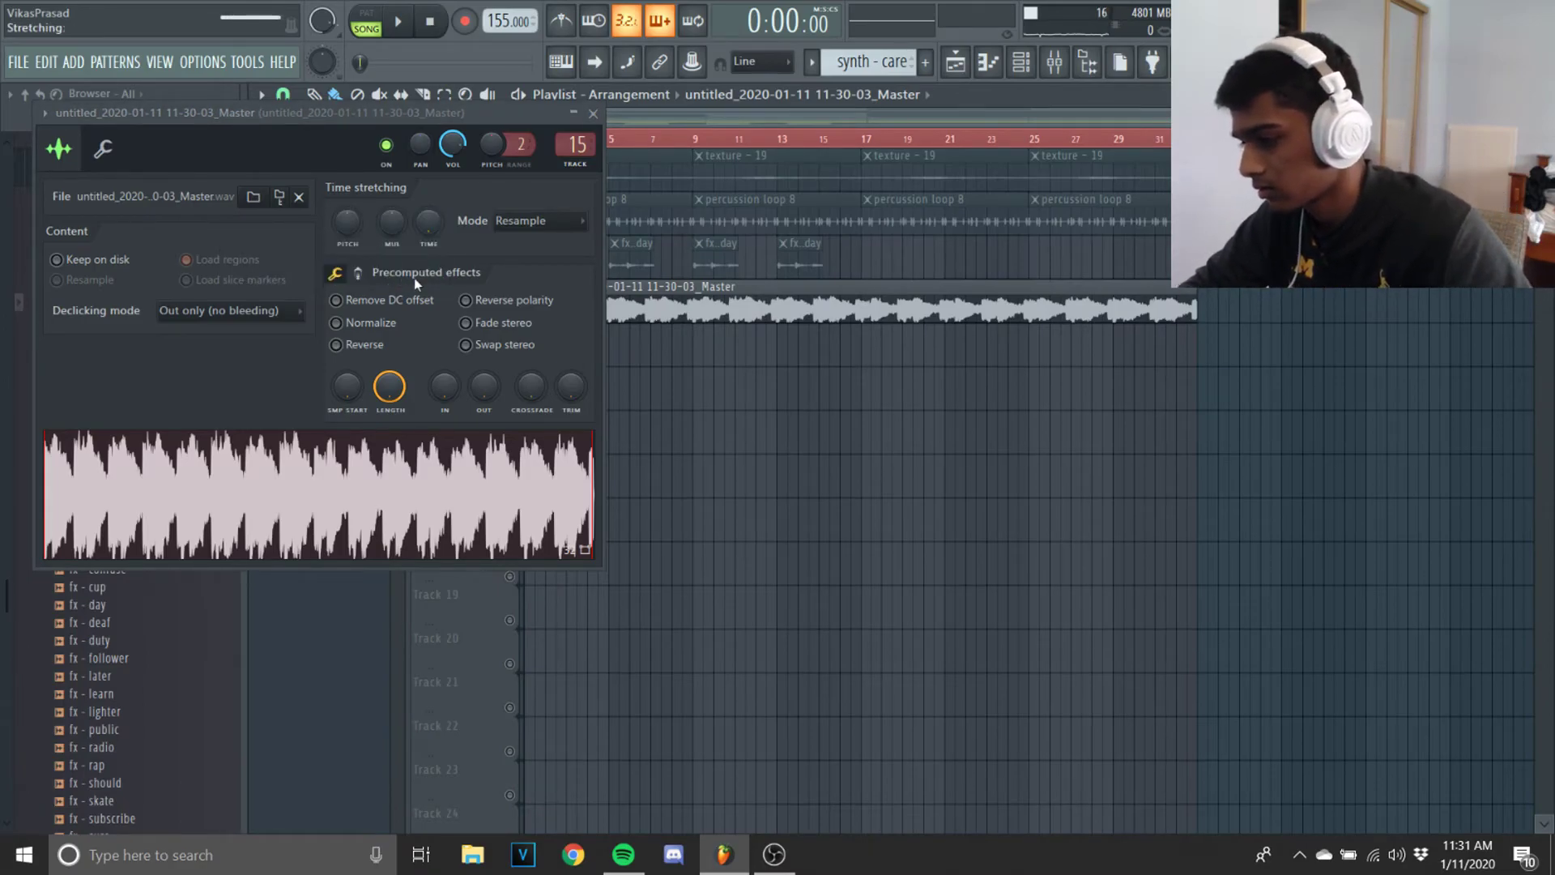
pyautogui.press('space')
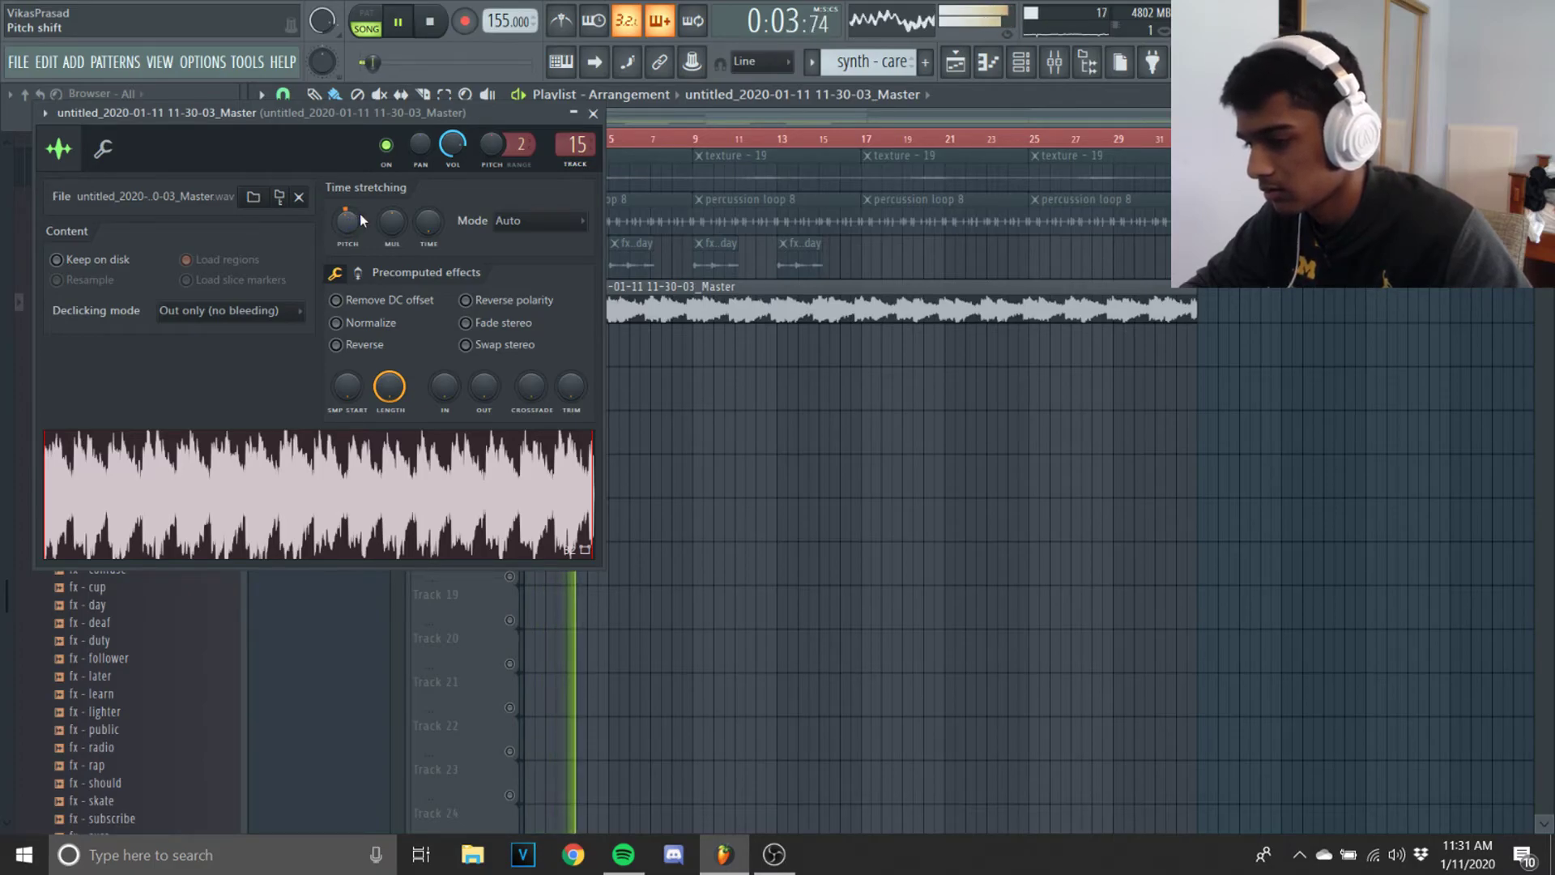
# Step: Try a time-stretching pitch shift value of 0.55 on the rendered clip and listen to the result
pyautogui.rightClick(360, 214)
pyautogui.click(384, 282)
pyautogui.write('.4')
pyautogui.press('Return')
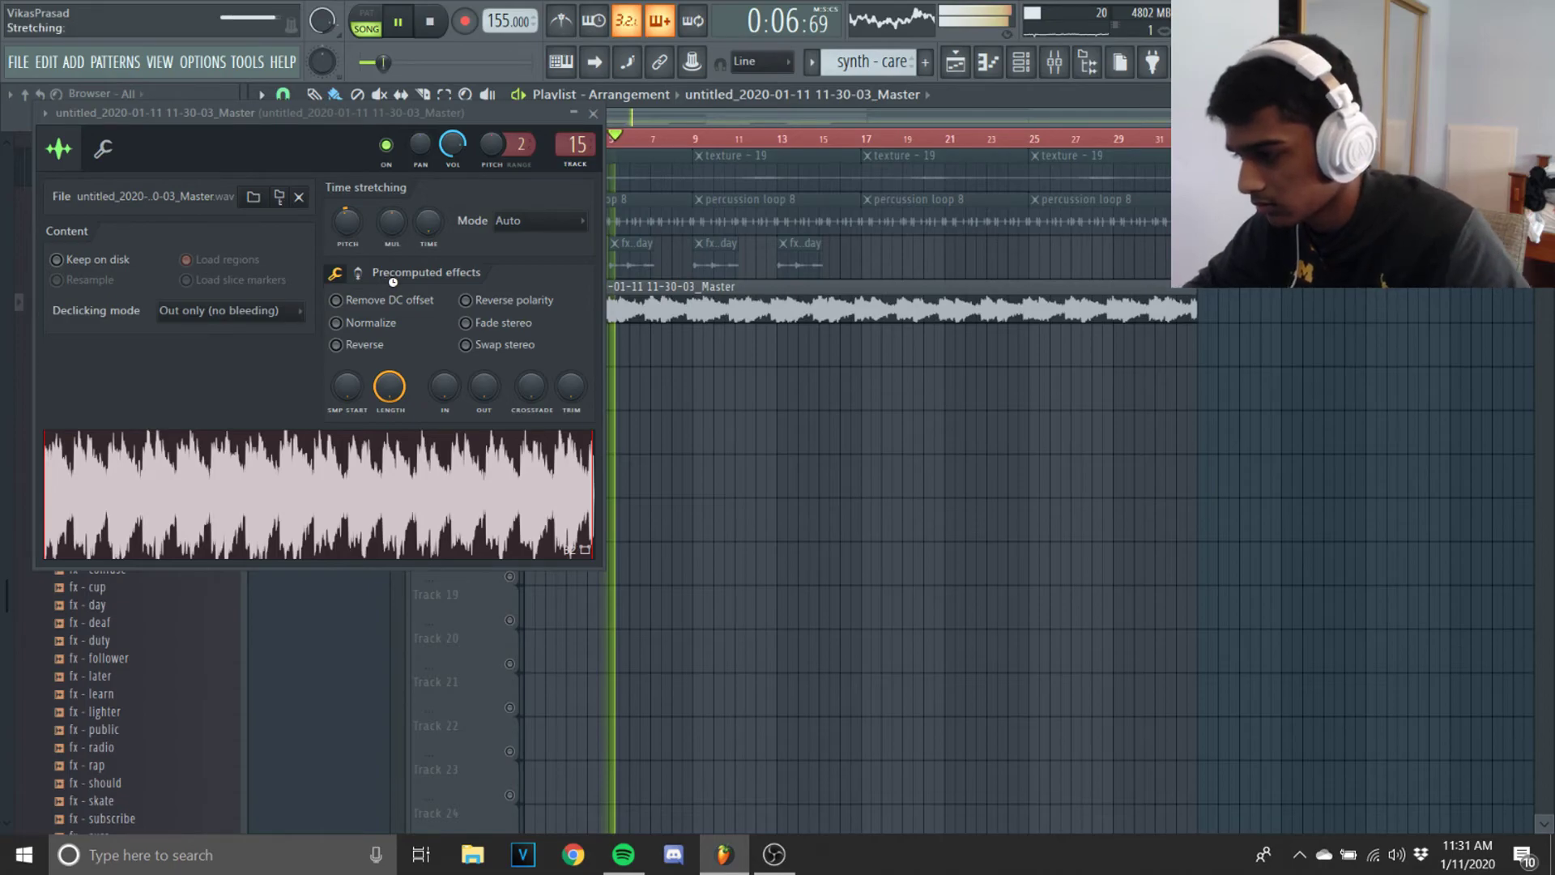
pyautogui.press('space')
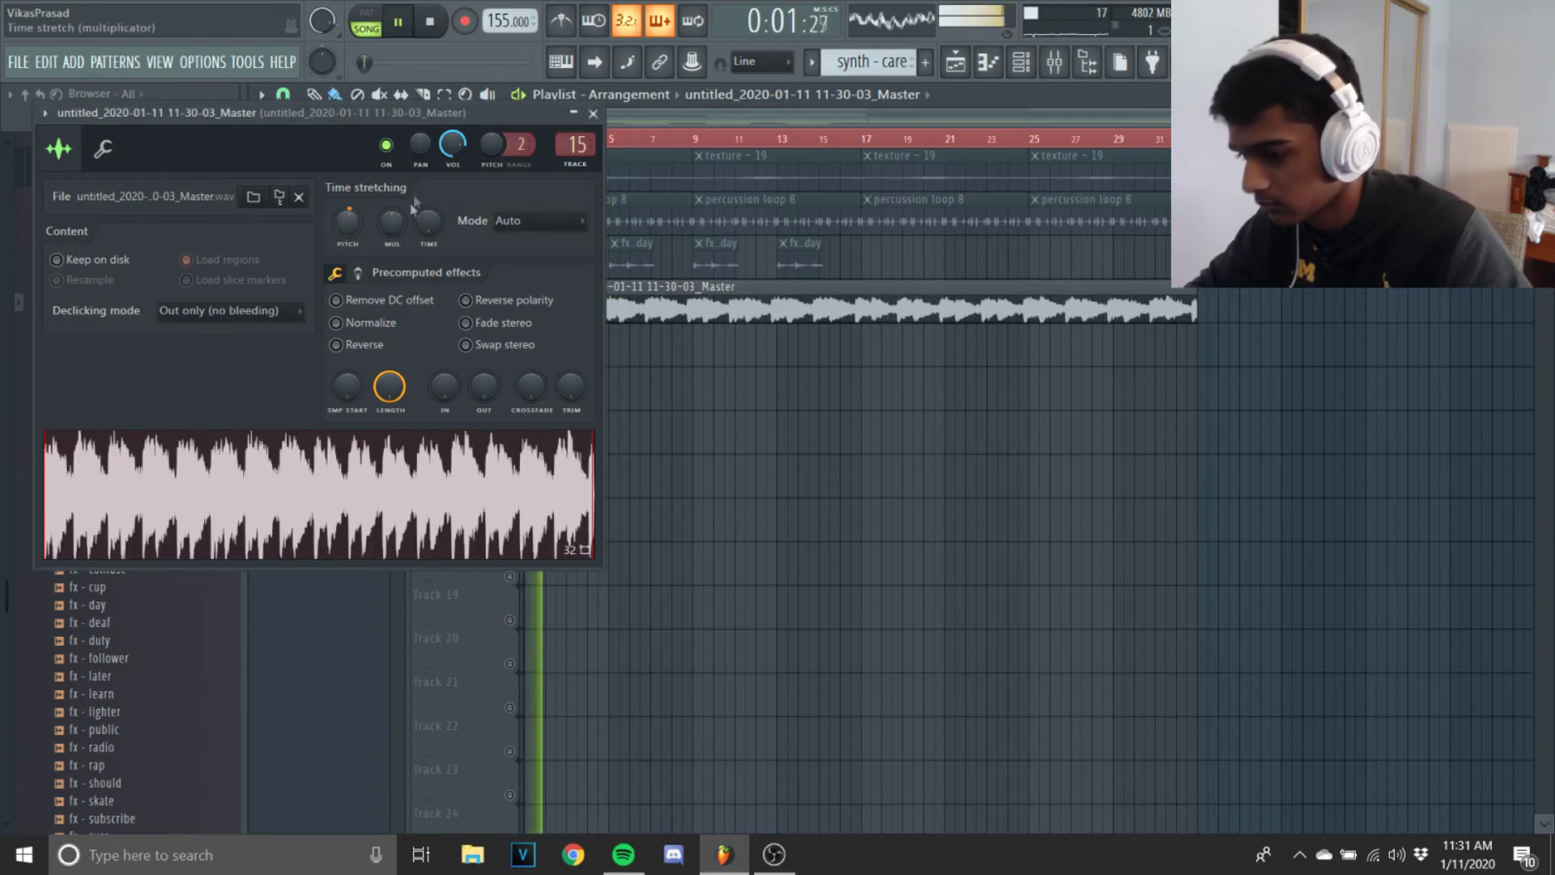
pyautogui.click(594, 114)
pyautogui.scroll(7, 724, 607)
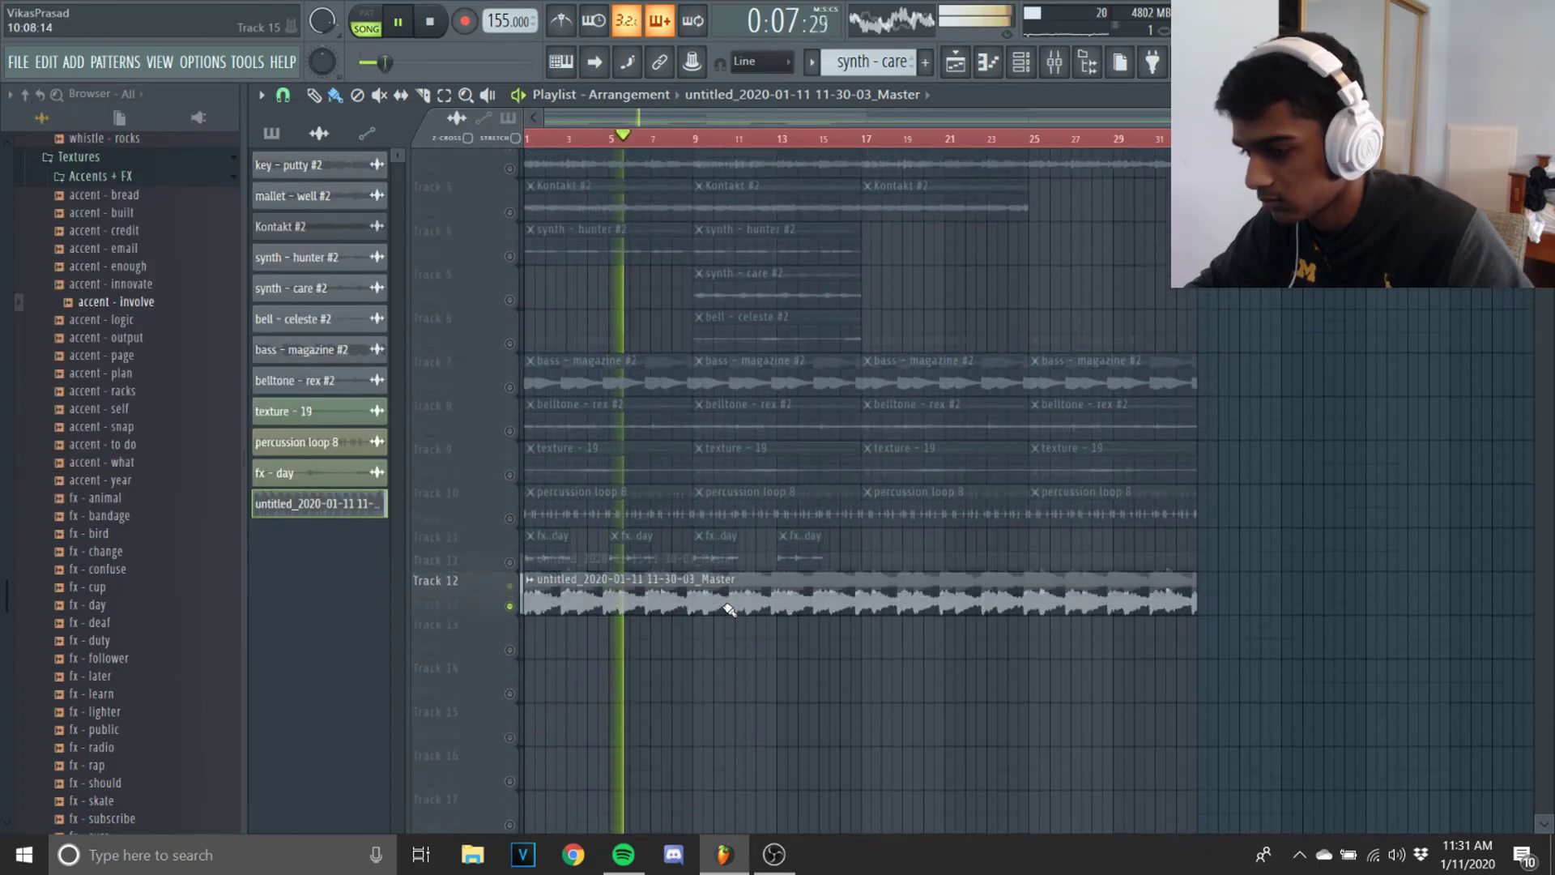
pyautogui.doubleClick(710, 636)
pyautogui.click(727, 650)
pyautogui.hotkey('ctrl', 'z')
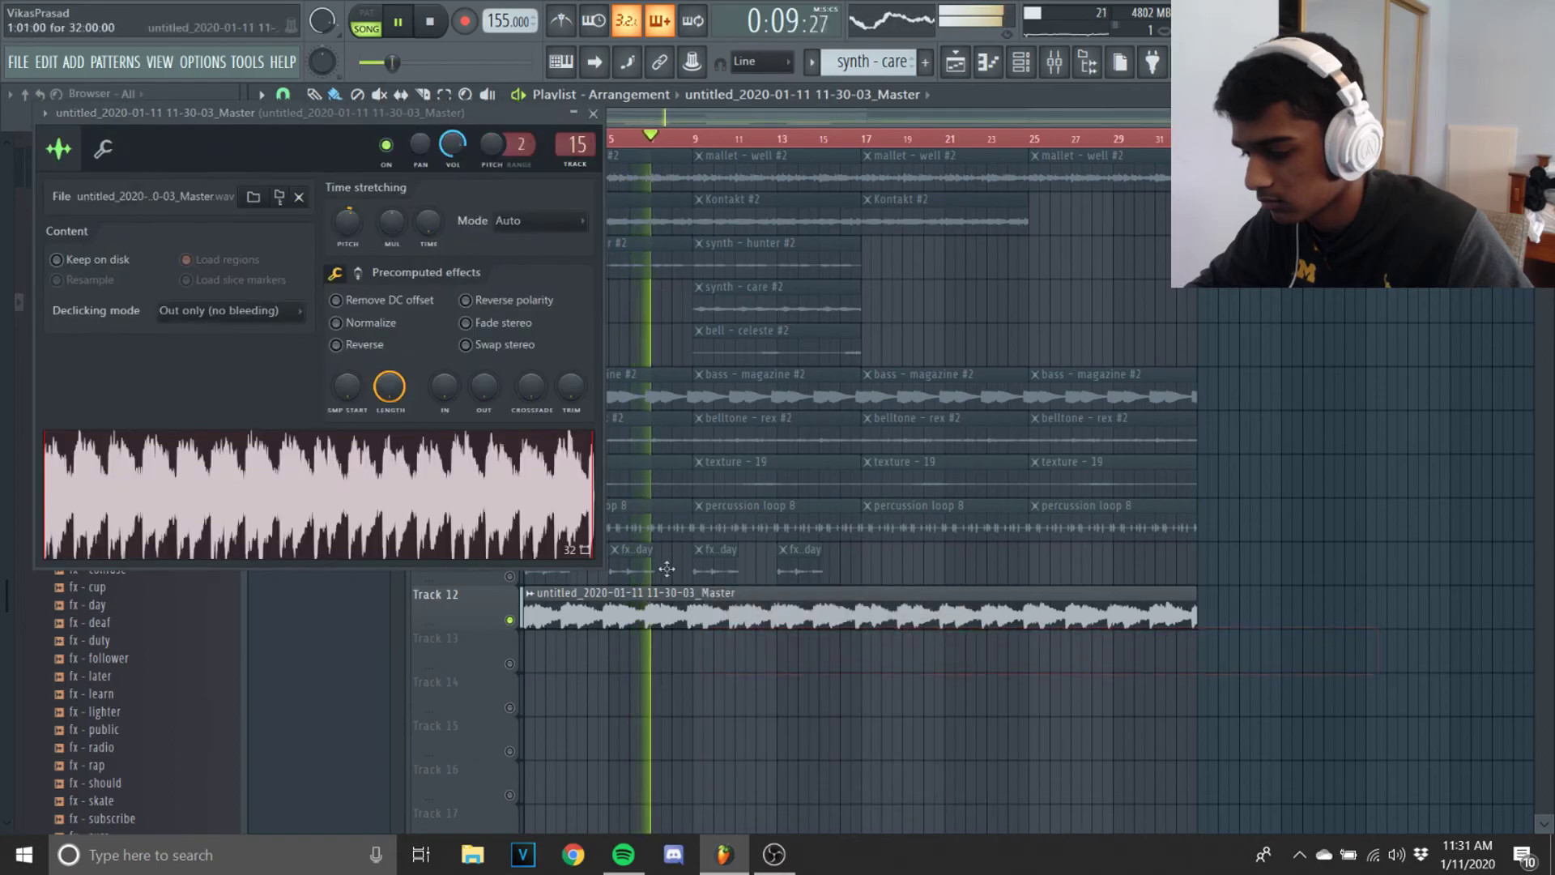
pyautogui.click(594, 114)
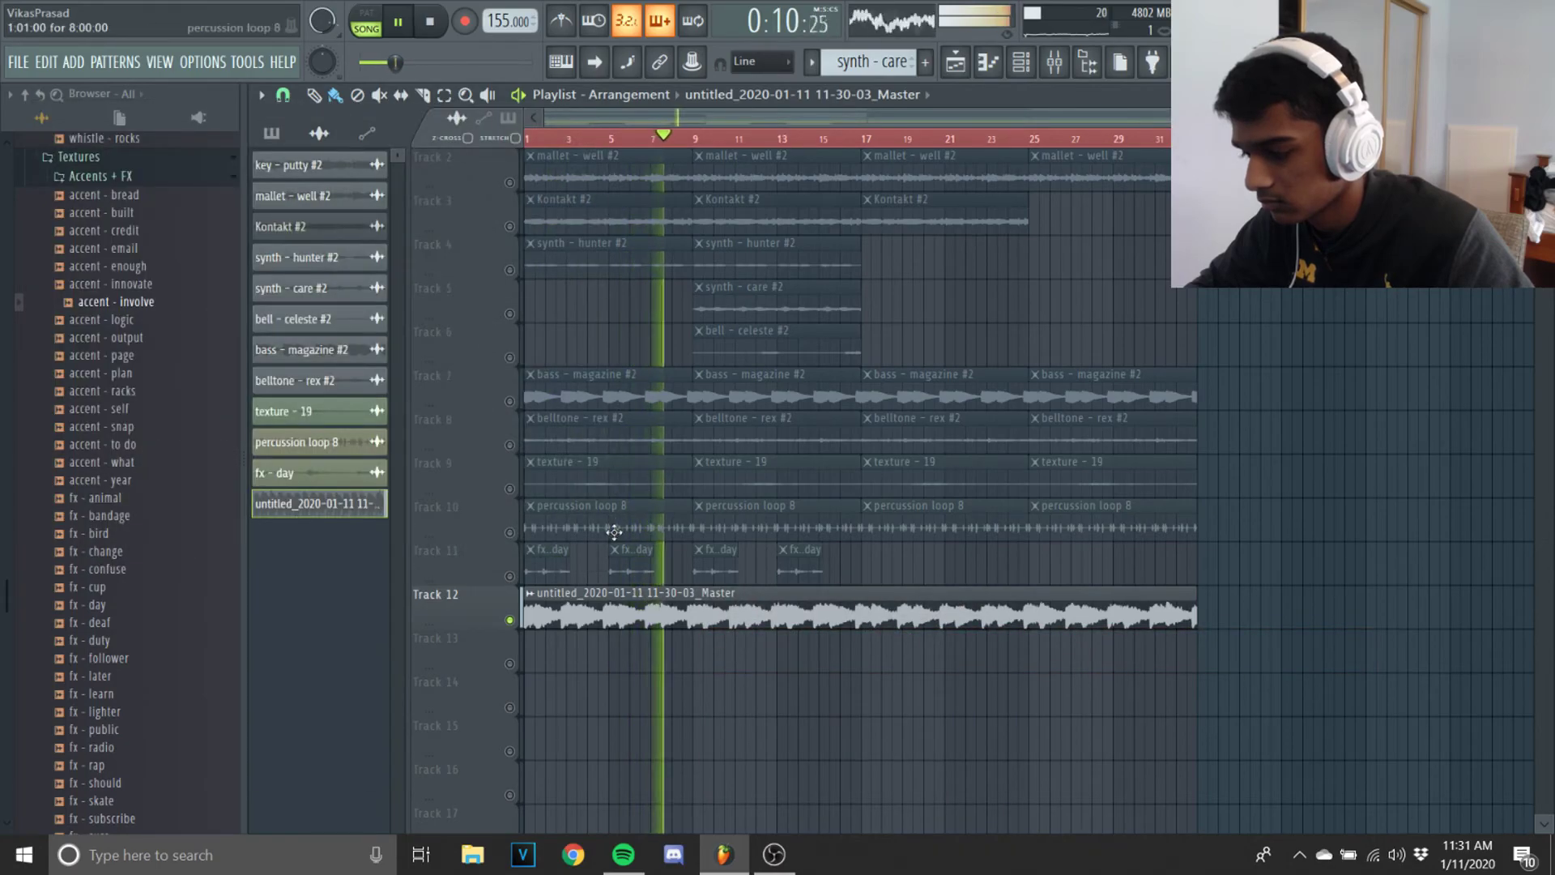
# Step: Set the rendered clip's time-stretching pitch shift slightly below centre and play the arrangement to check it
pyautogui.doubleClick(607, 592)
pyautogui.rightClick(347, 220)
pyautogui.click(371, 280)
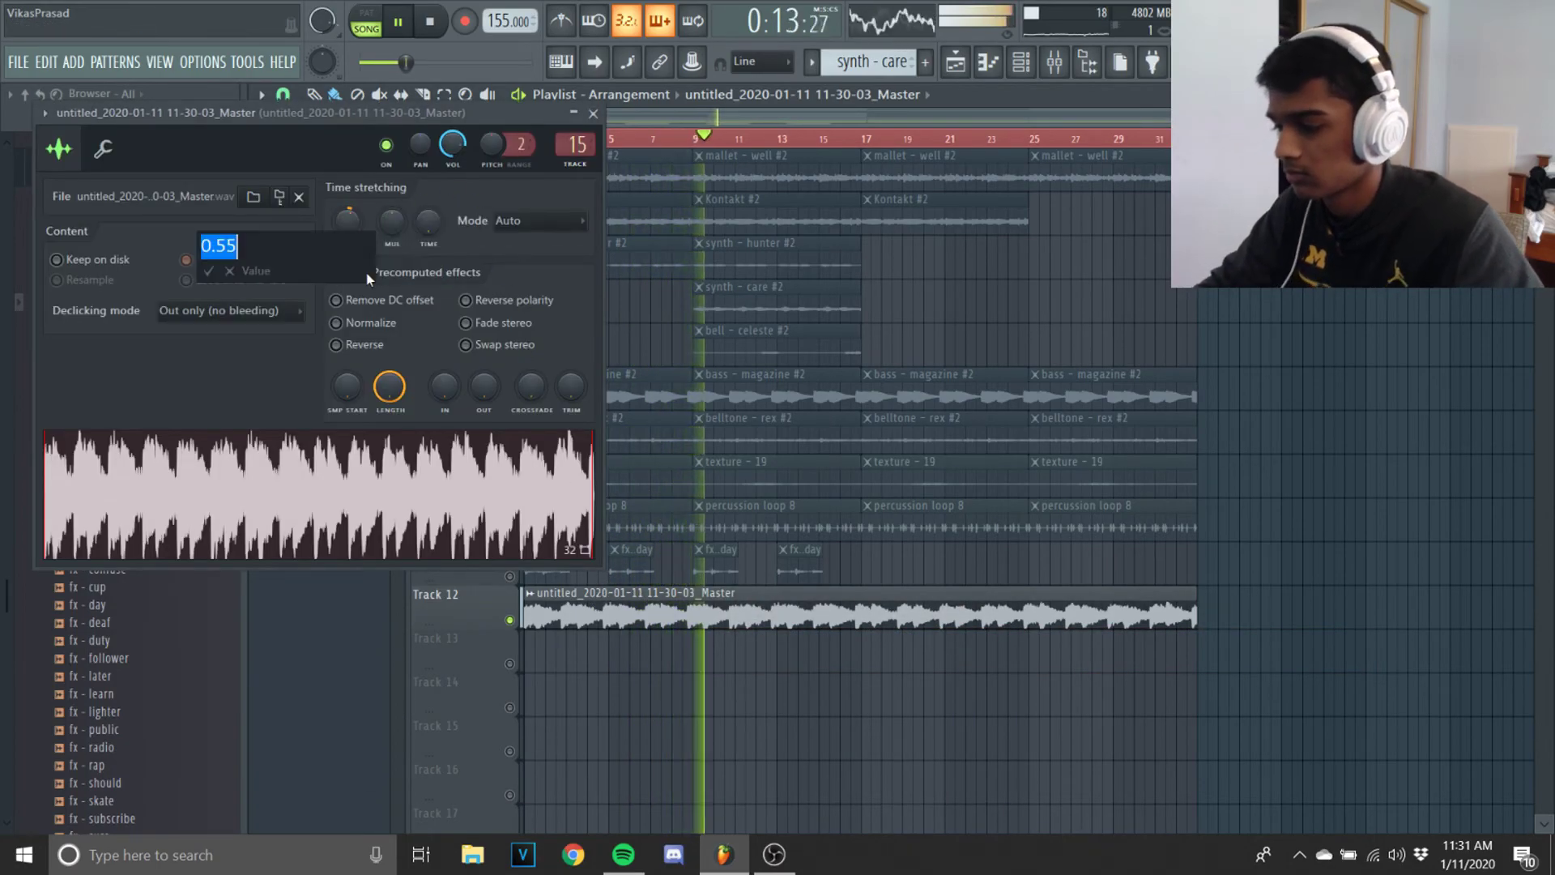
pyautogui.press('Return')
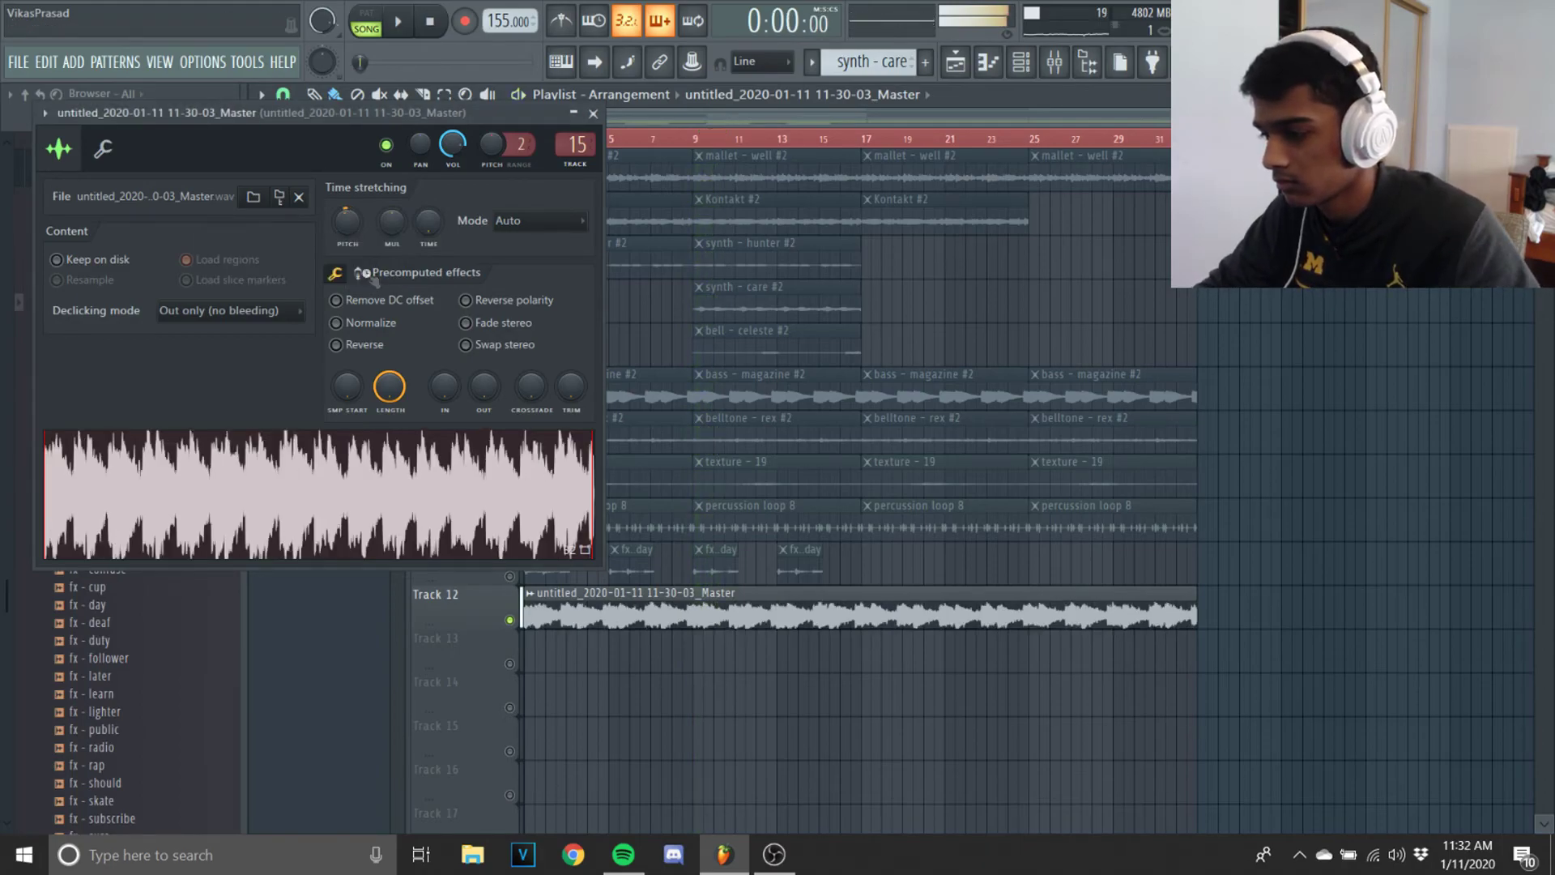
pyautogui.press('space')
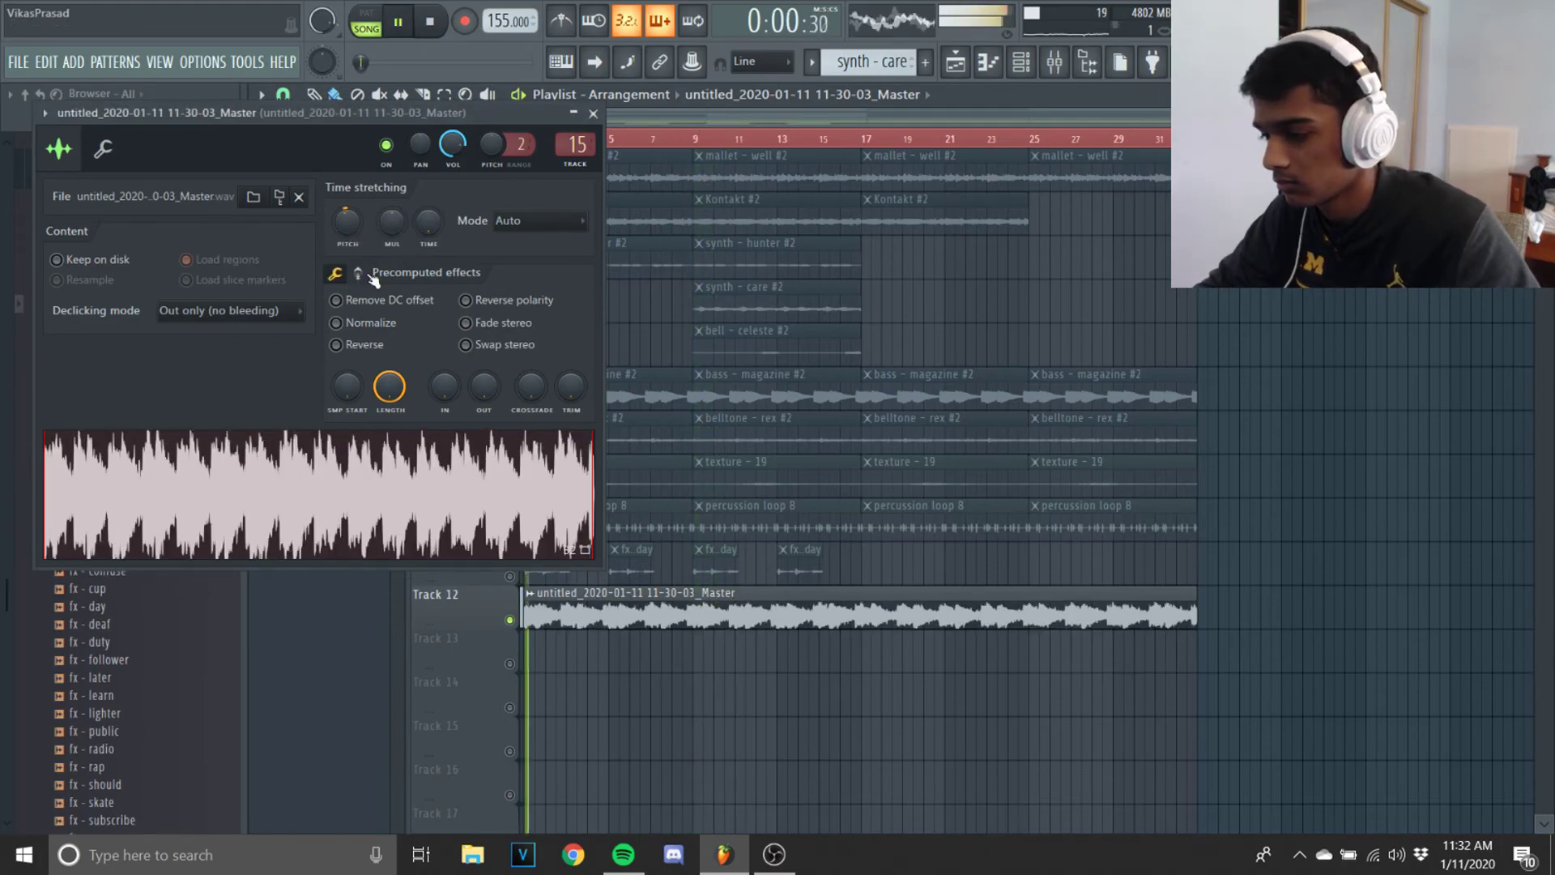
pyautogui.click(594, 114)
pyautogui.press('space')
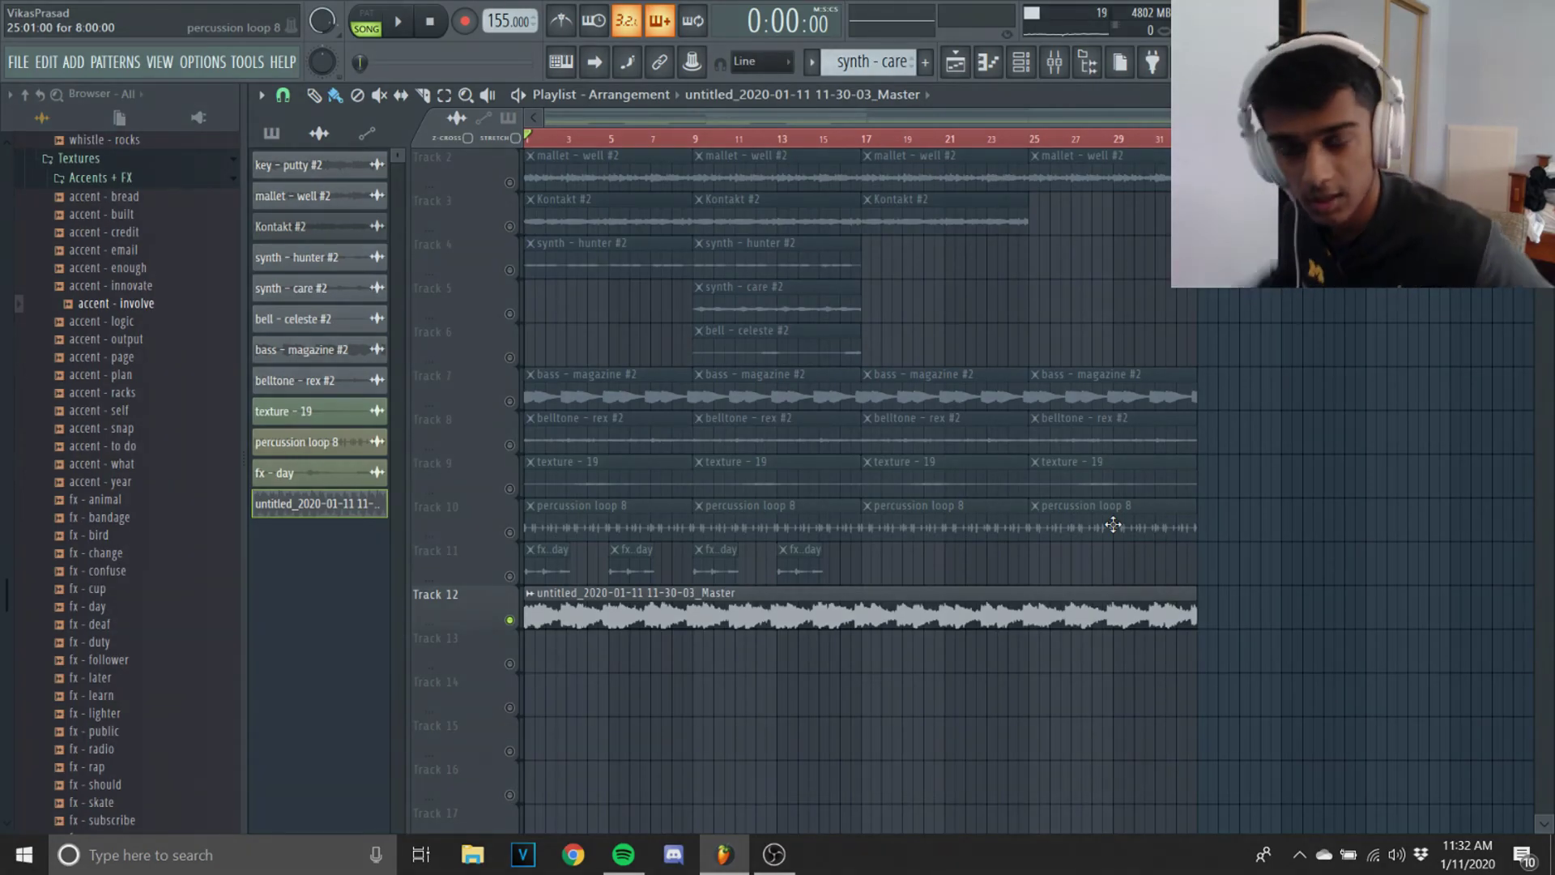
# Step: Start playback, hide the Video Capture Device source in OBS, and return to the FL Studio playlist
pyautogui.press('space')
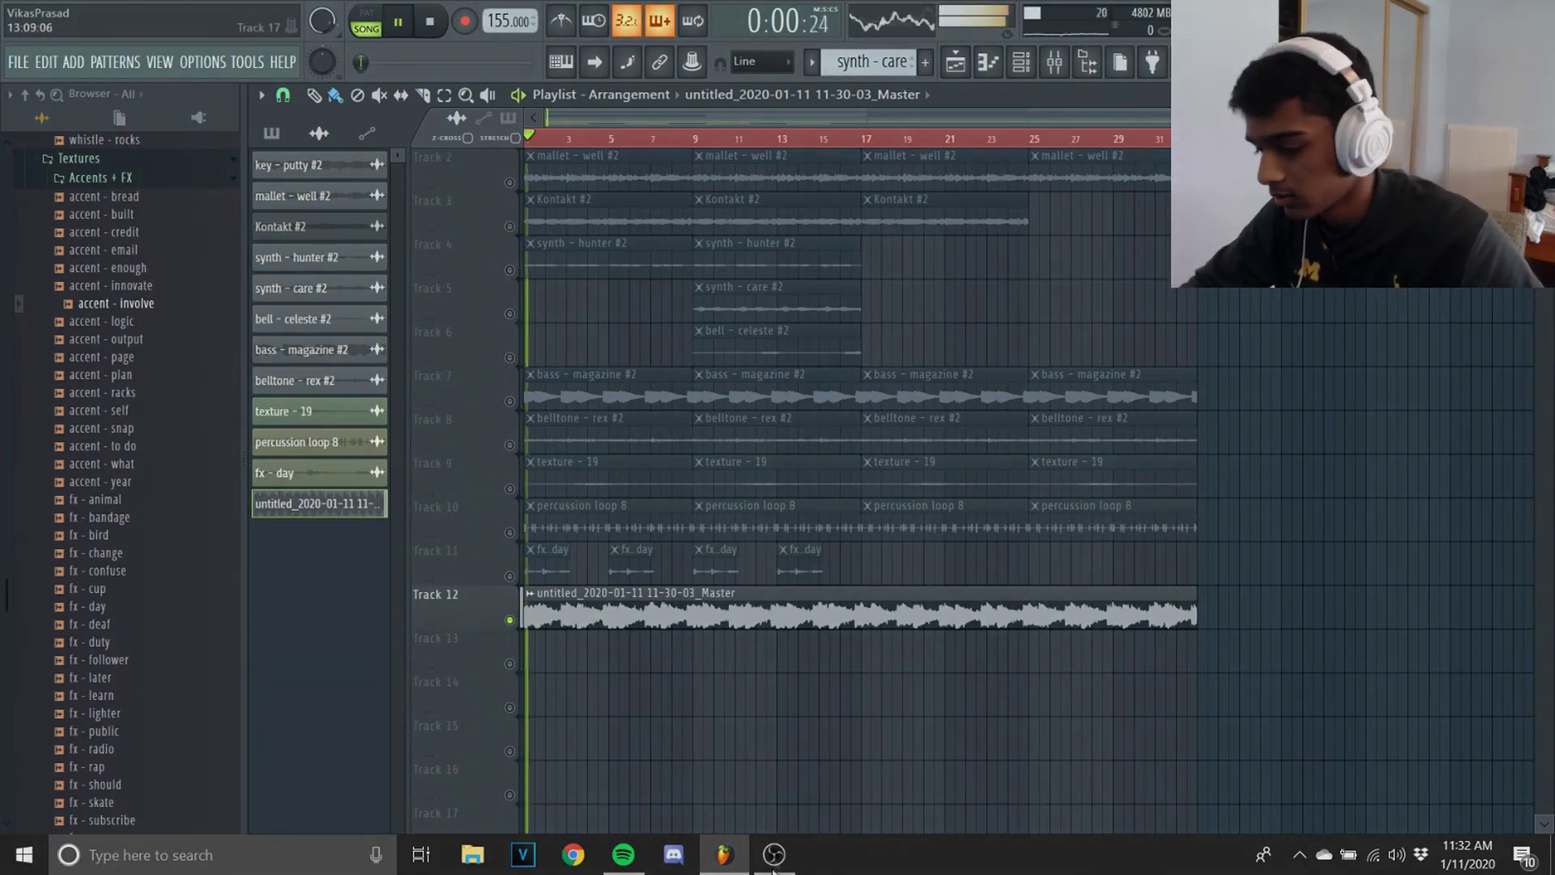
pyautogui.click(774, 854)
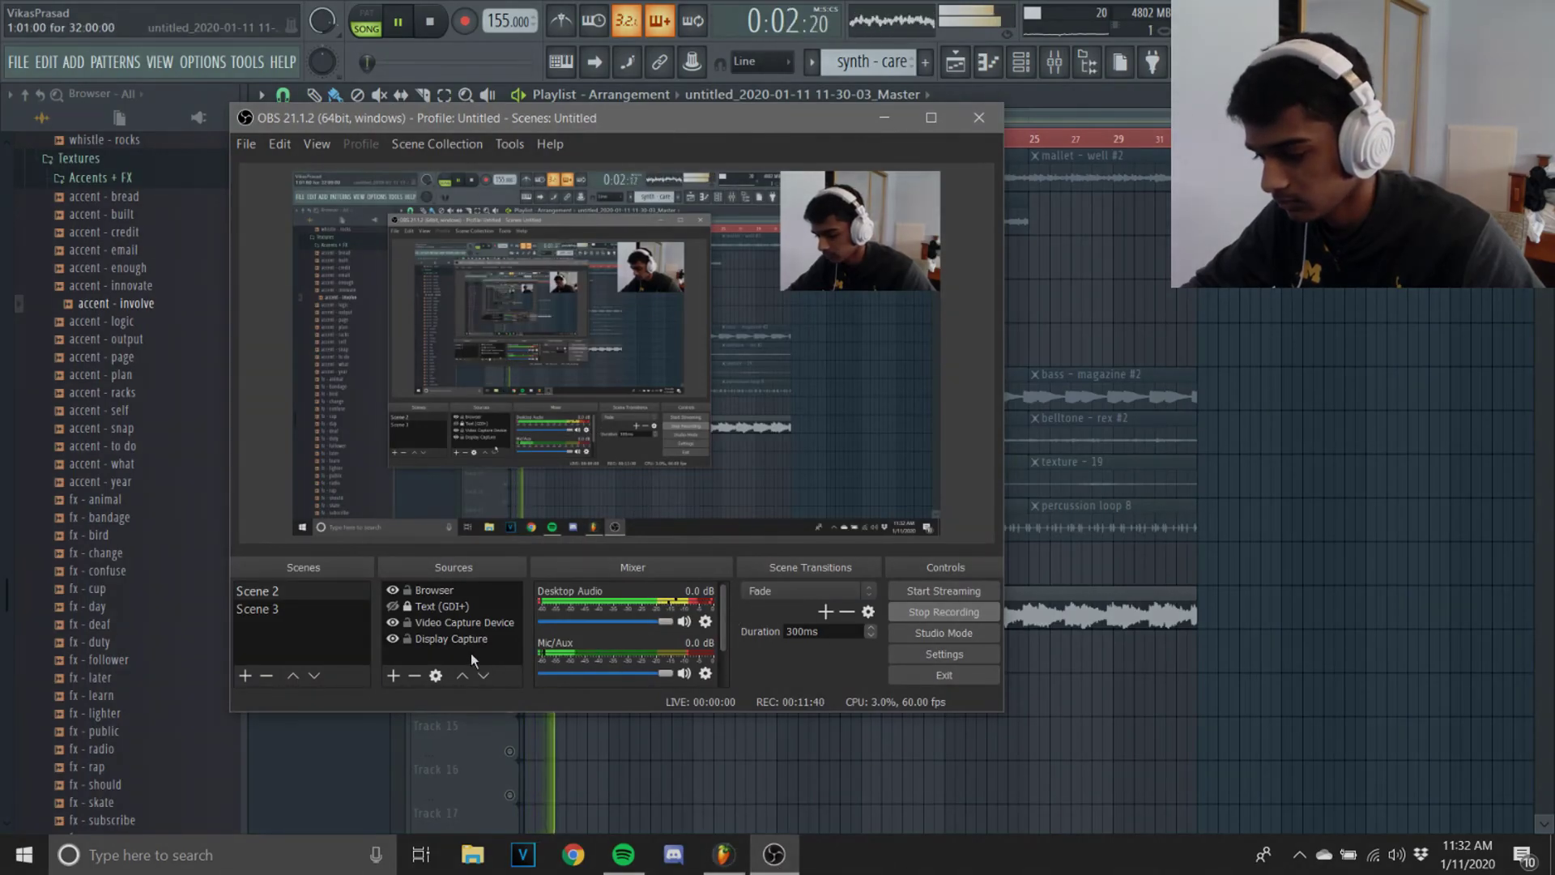
pyautogui.click(391, 624)
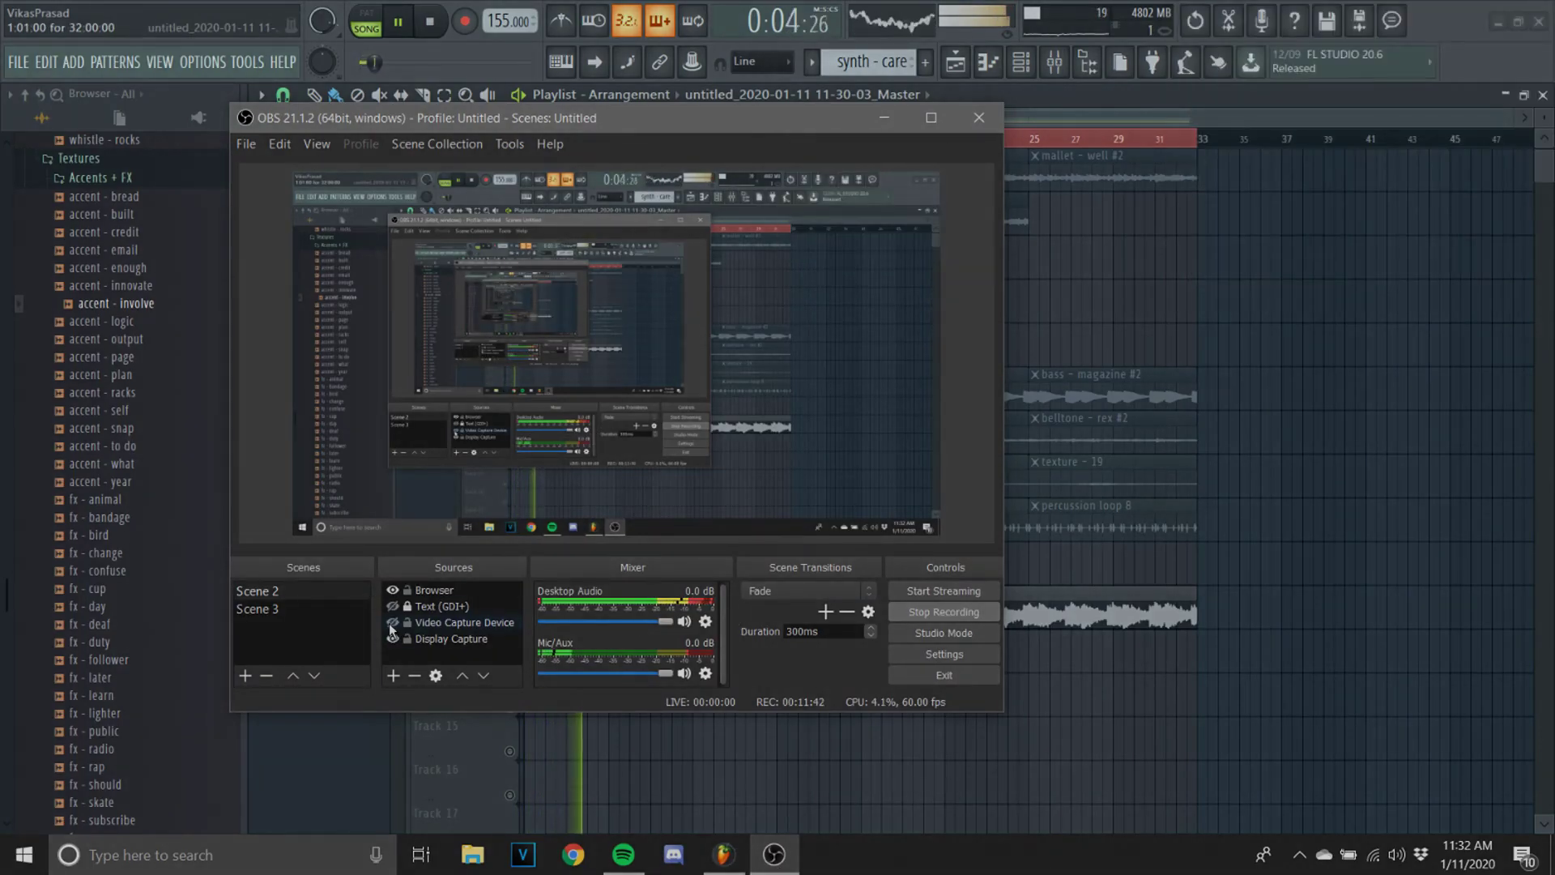
pyautogui.click(1285, 347)
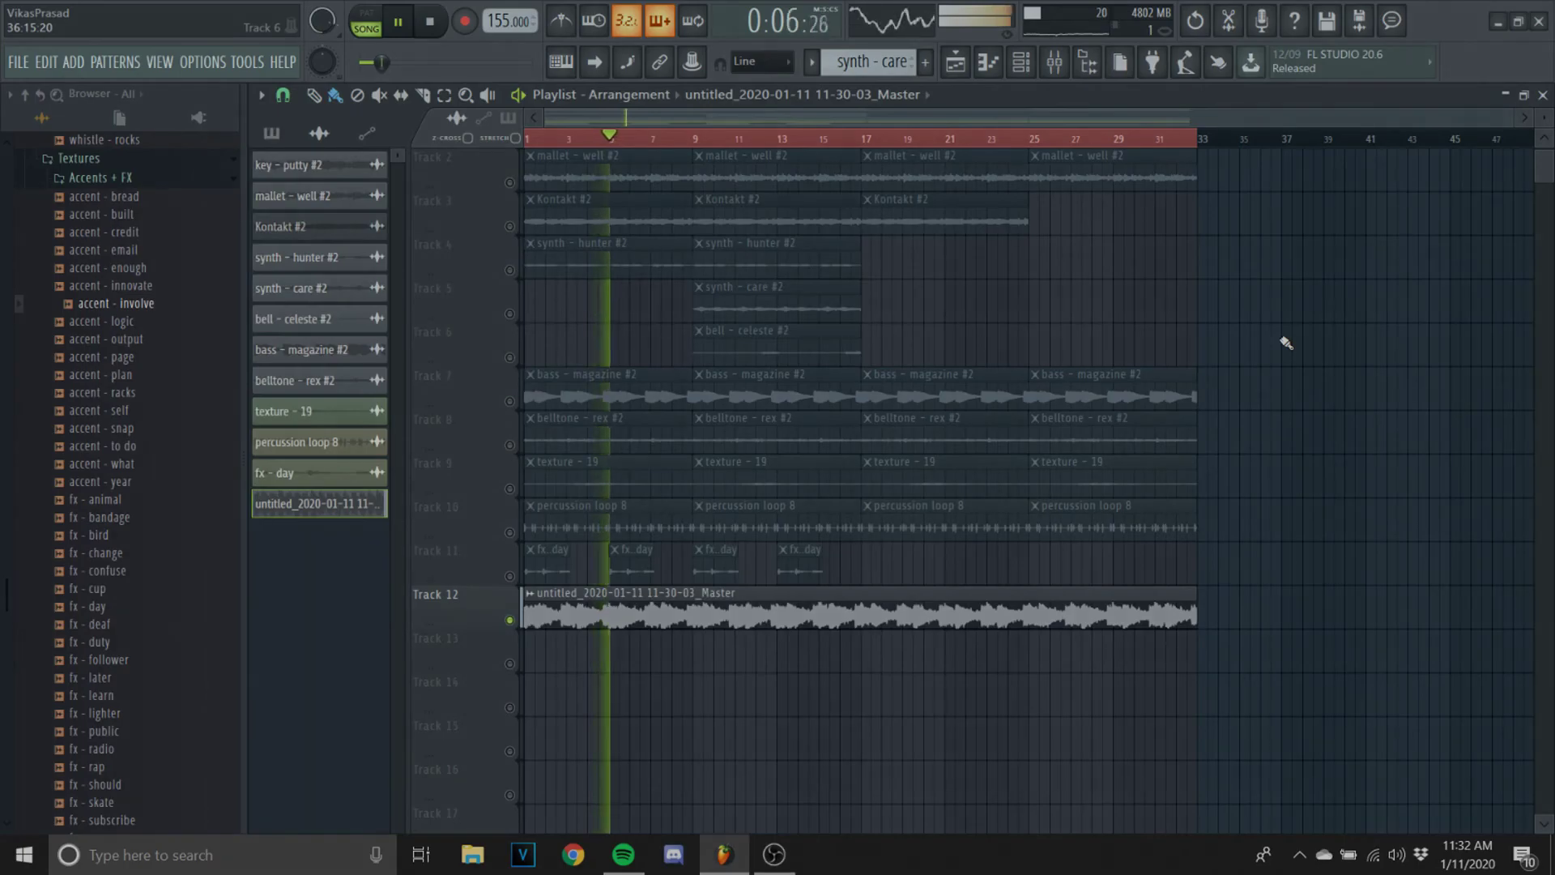